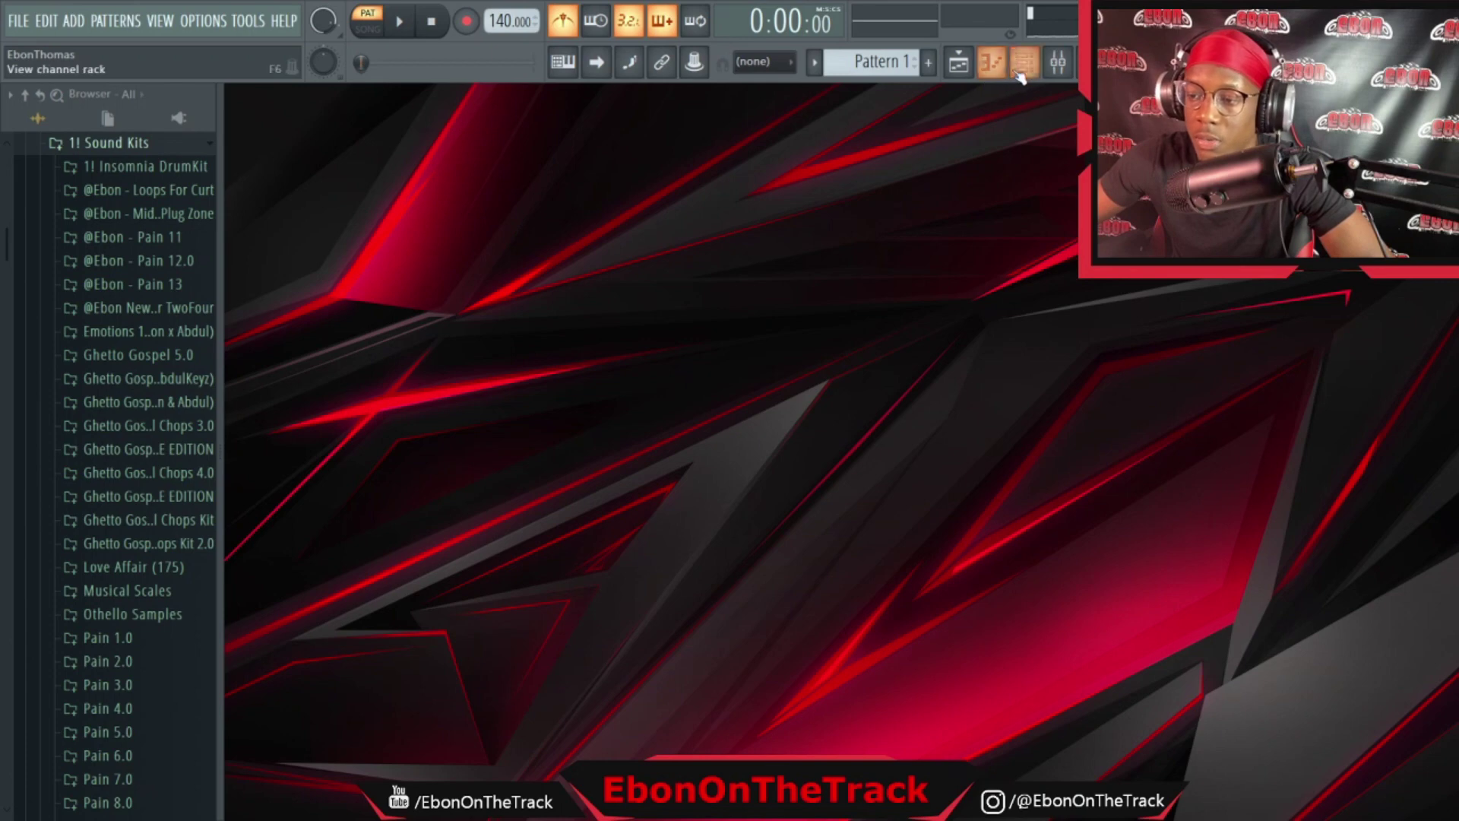
Open the Omnisphere channel's piano roll and place a D5 note at bar 1, shortened to just over one bar
left_click(1022, 72)
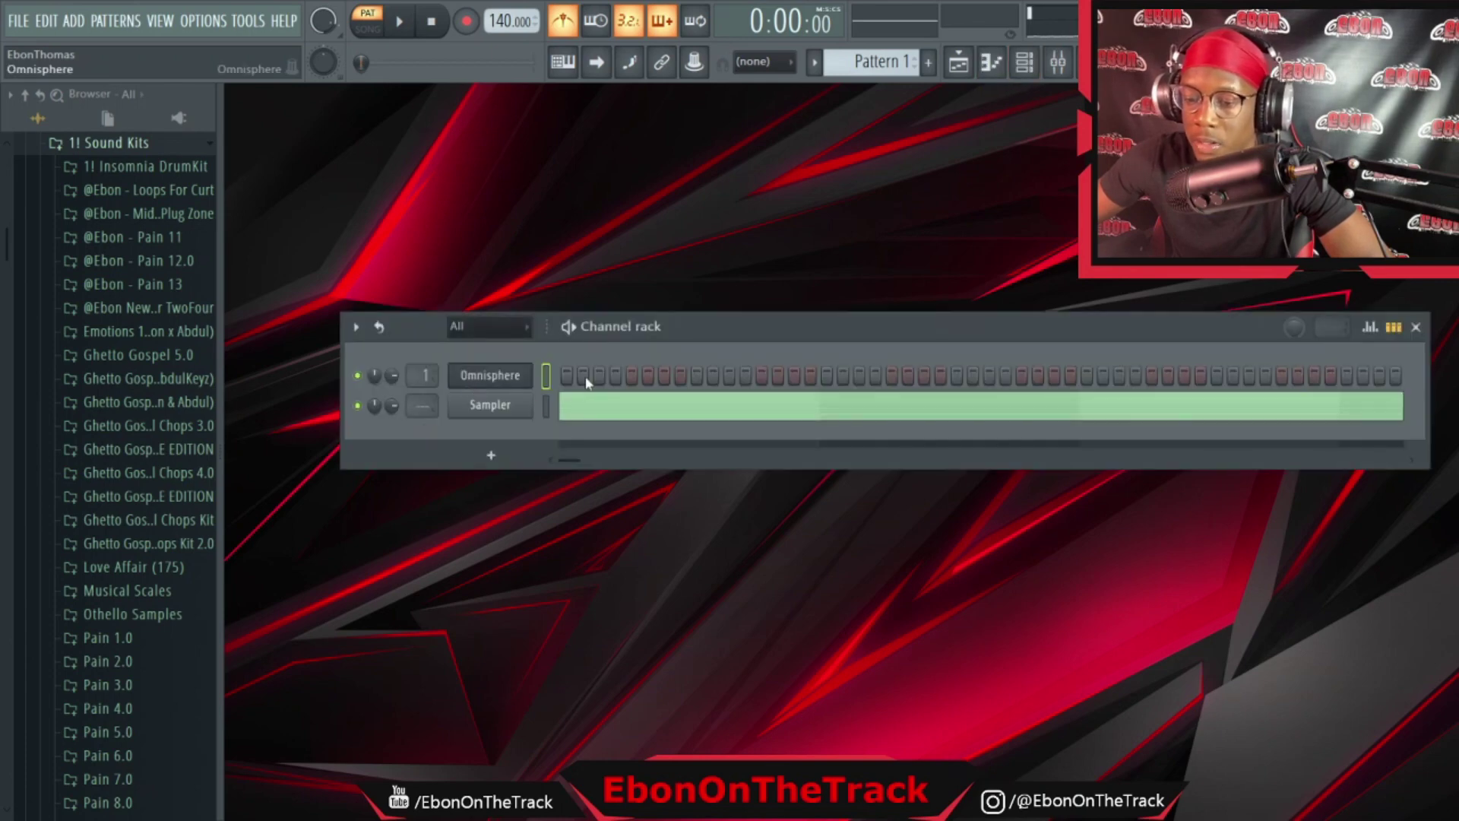
key("F7")
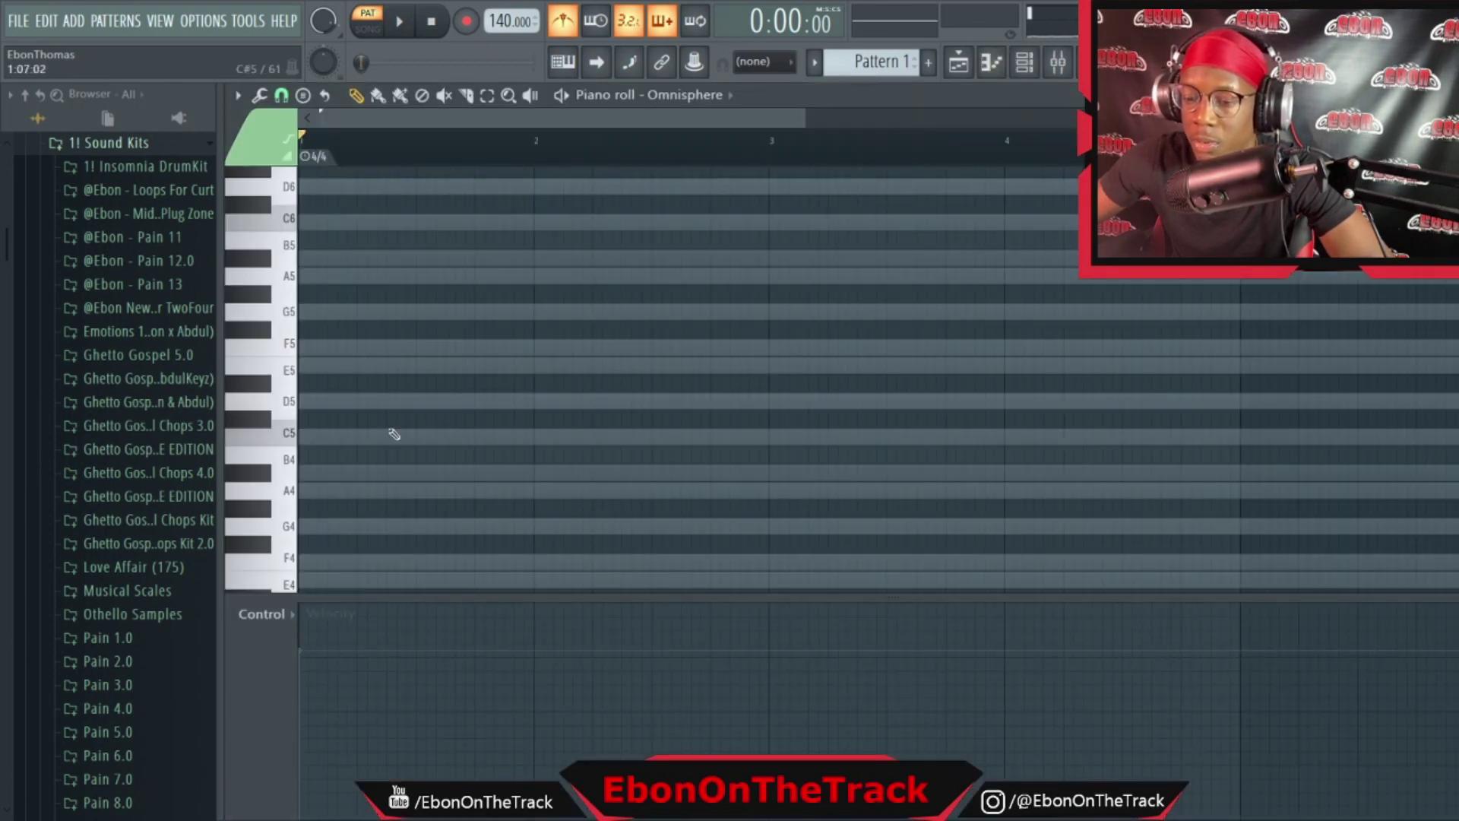
left_click(314, 400)
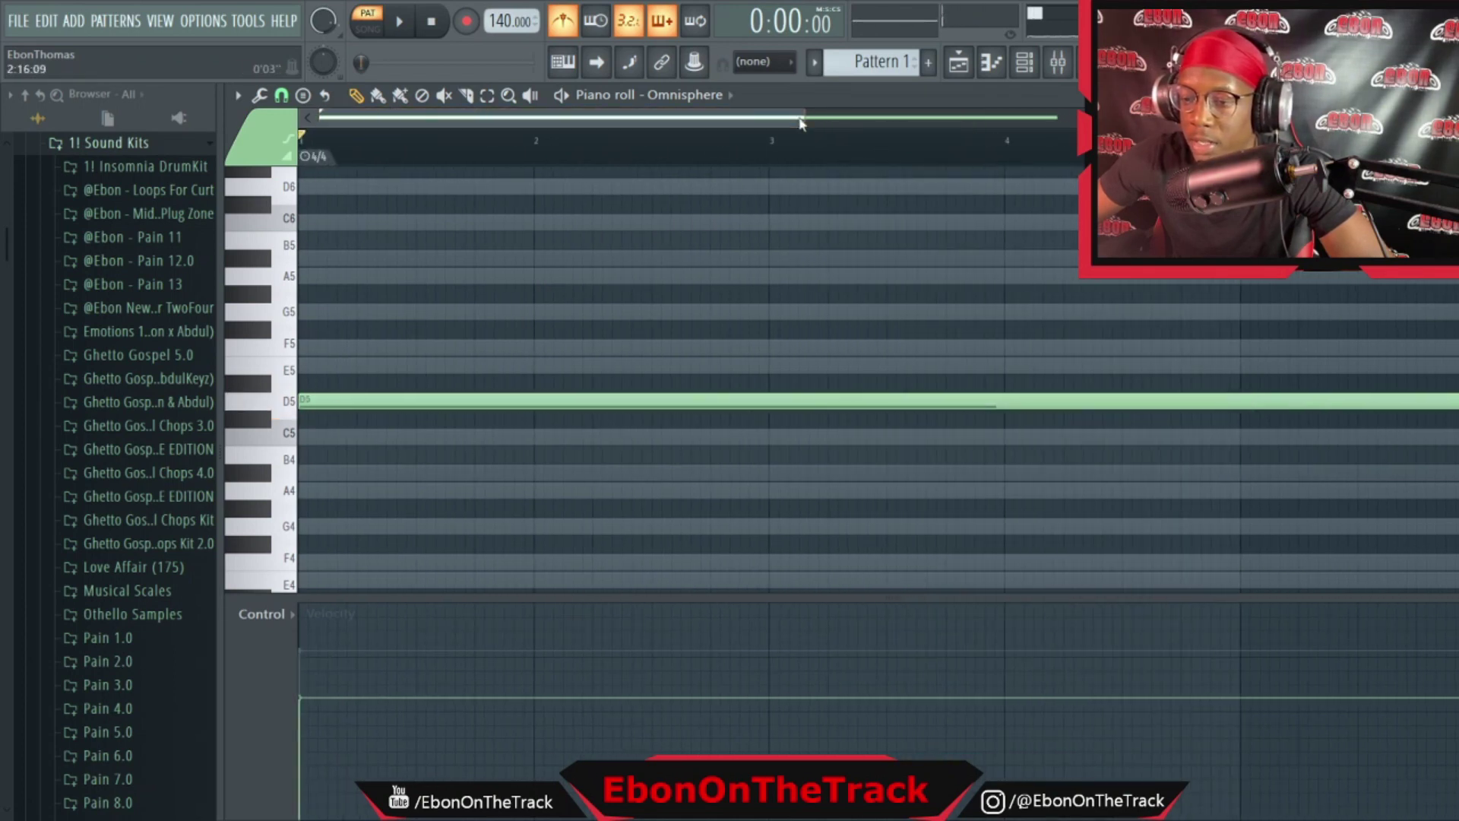
left_click_drag(960, 143, 1349, 152)
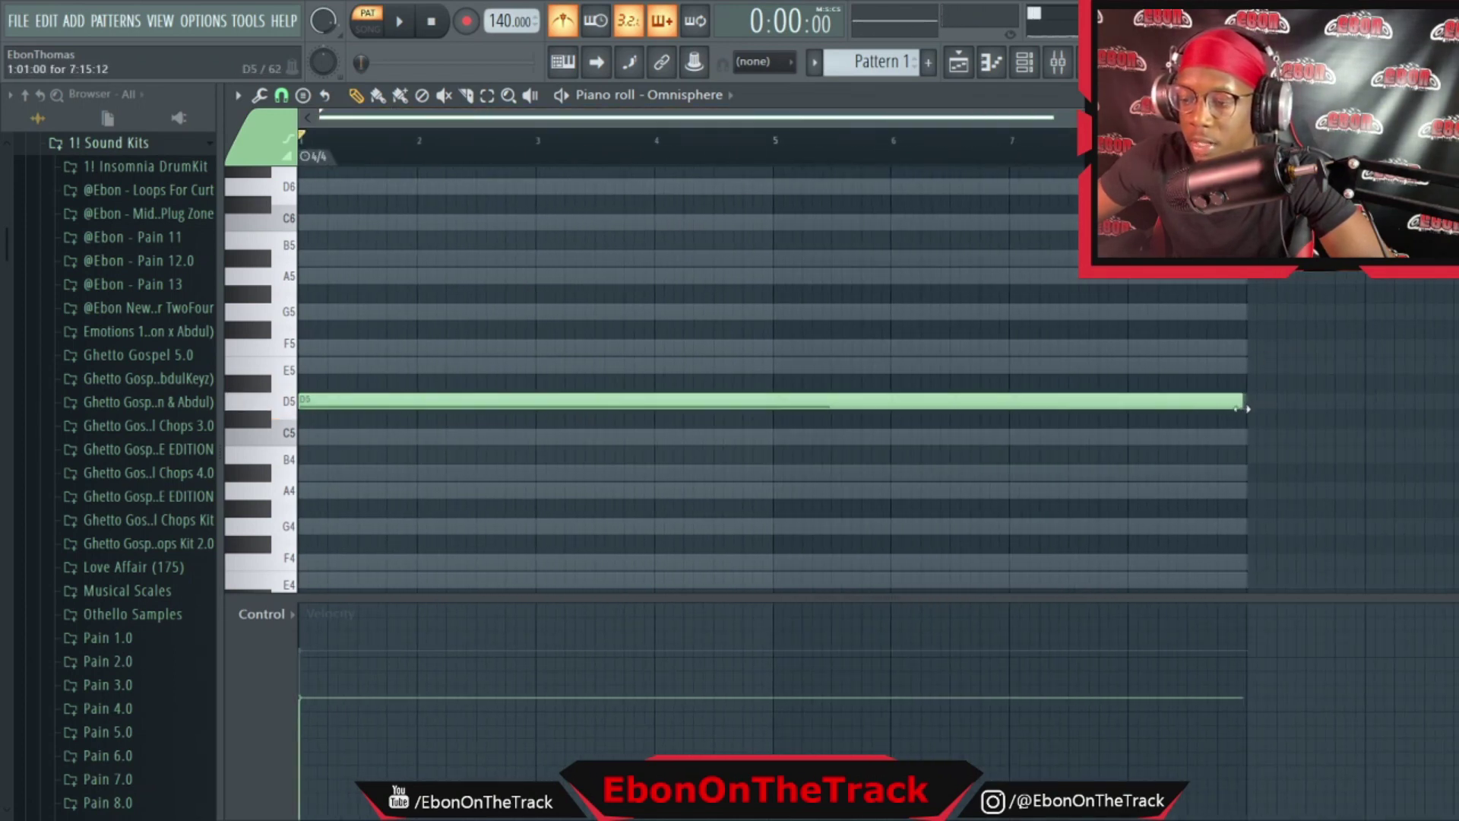
left_click_drag(1247, 408, 557, 418)
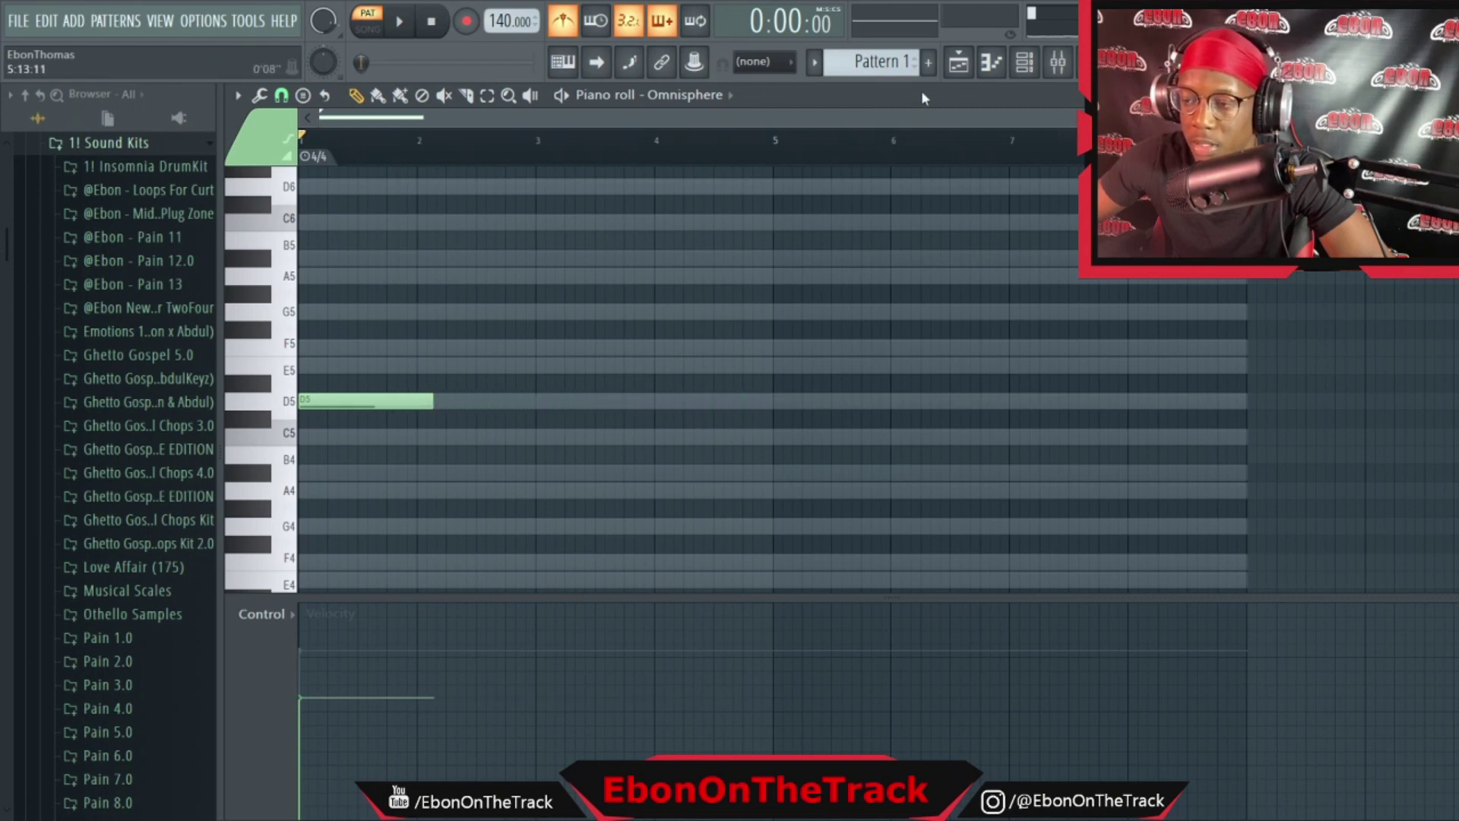
Stack G5, A#5 and D6 notes of the same length above the D5 at bar 1 and audition the chord
left_click_drag(1286, 120, 922, 146)
scroll(534, 280, "up", 2)
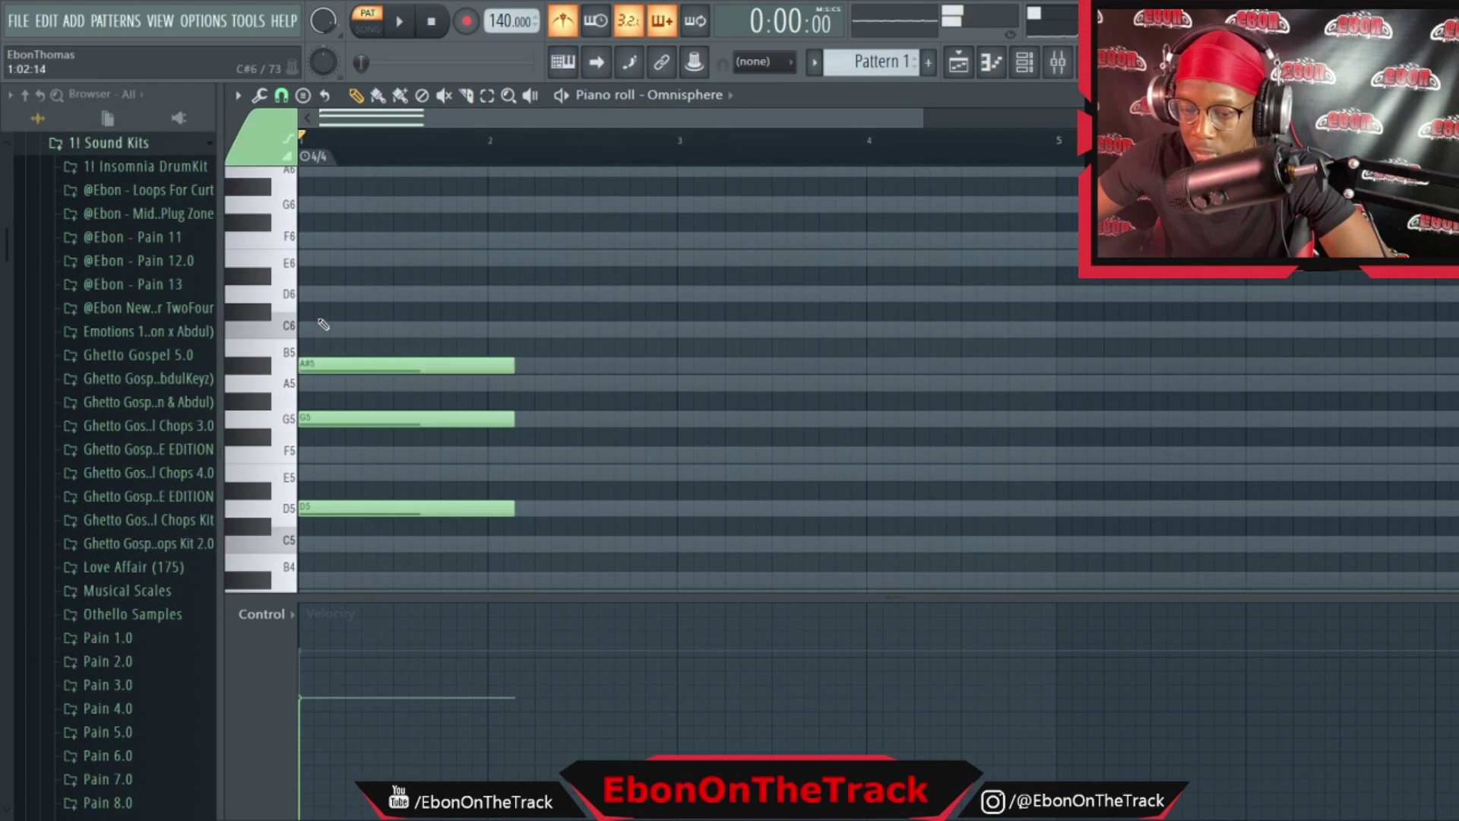
key("space")
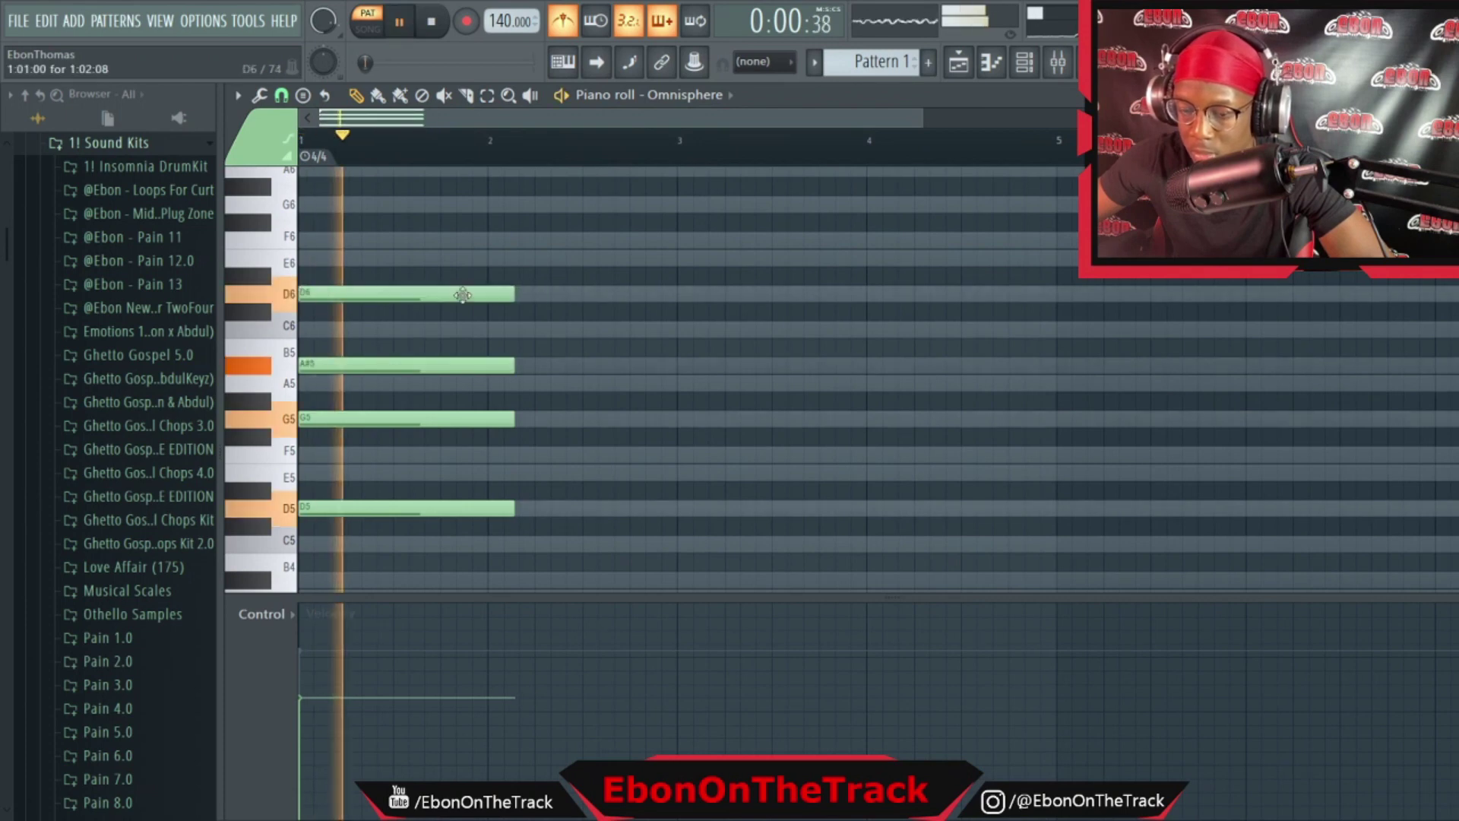
key("space")
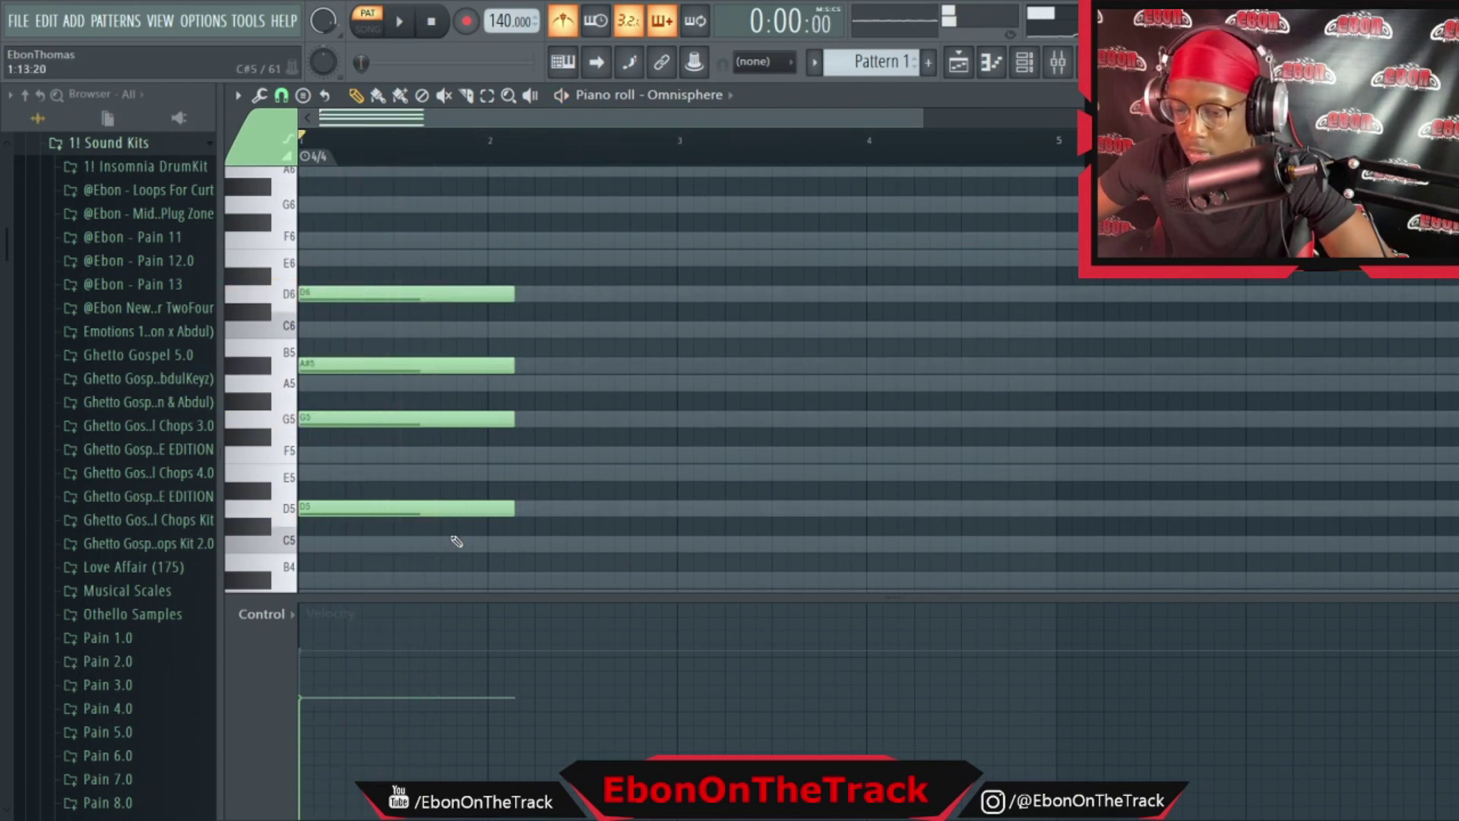
Vary the four chord notes' velocities, rising from D5 to D6, and extend the chord to the start of bar 3
left_click_drag(446, 536, 397, 289)
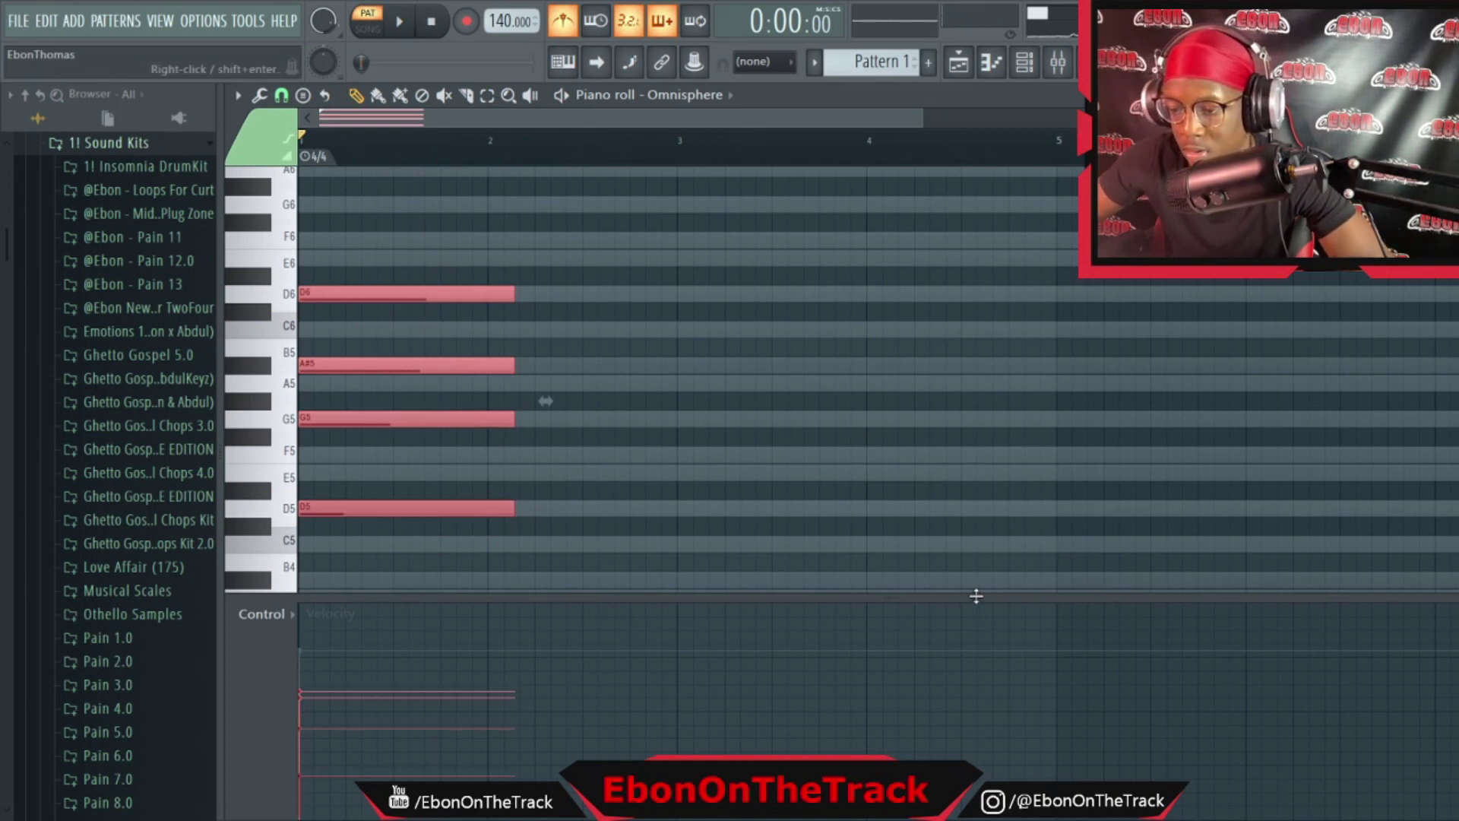
left_click_drag(522, 527, 490, 257)
key("space")
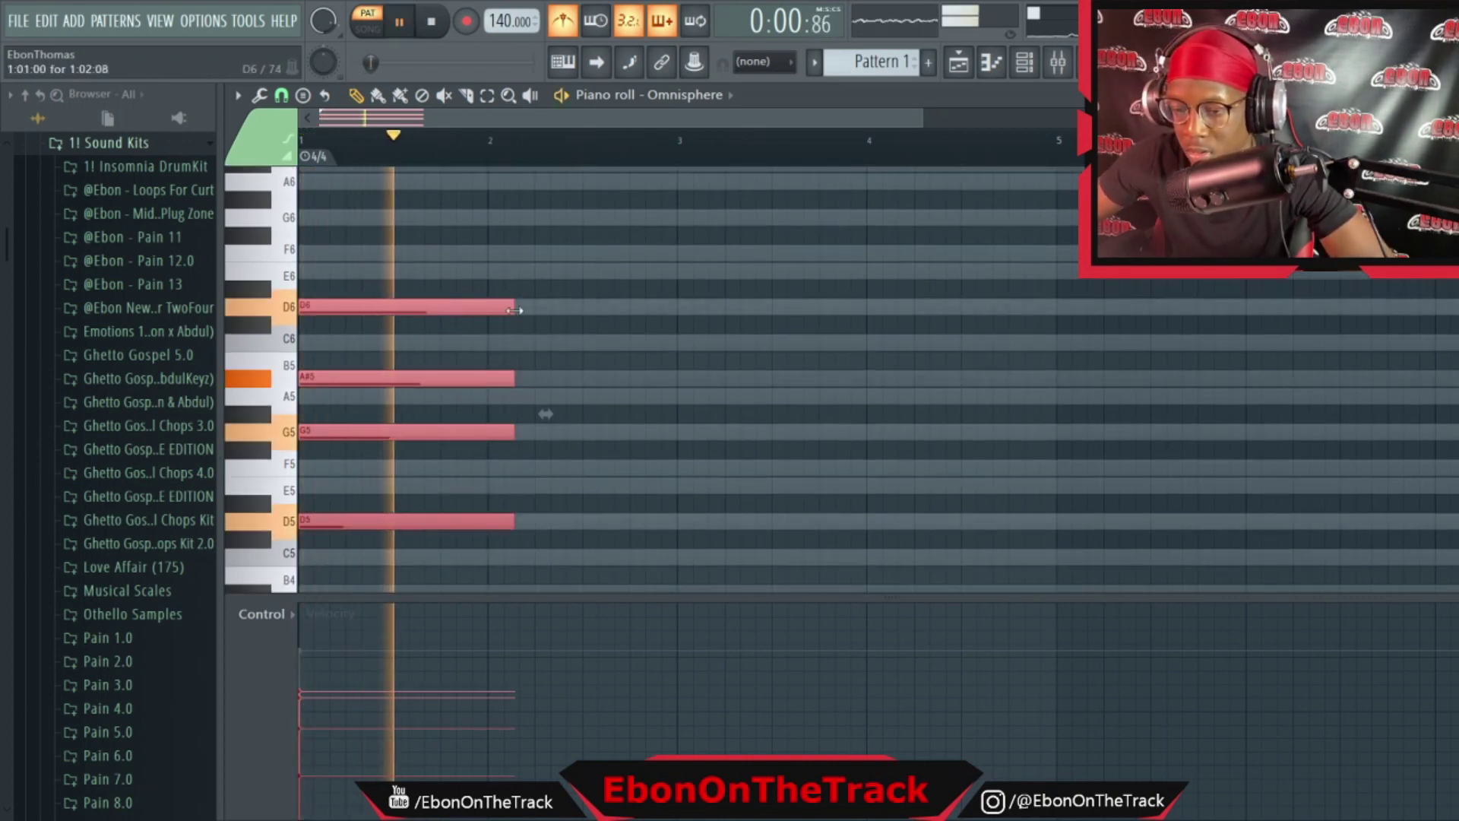
left_click_drag(515, 310, 679, 307)
Set the tempo to 170 BPM and raise the chord's D6 note to F6
key("space")
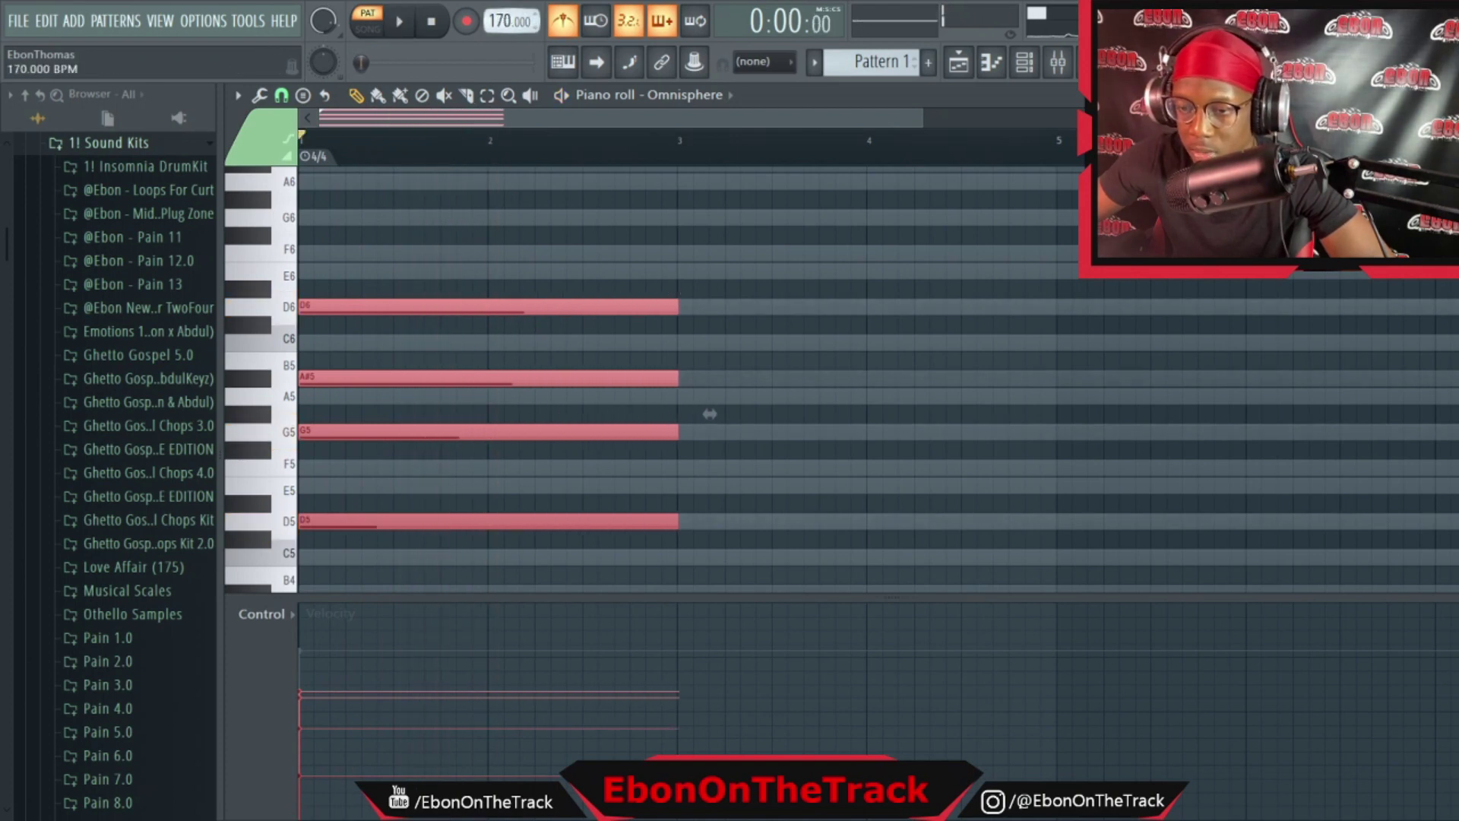
left_click_drag(506, 293, 444, 250)
key("space")
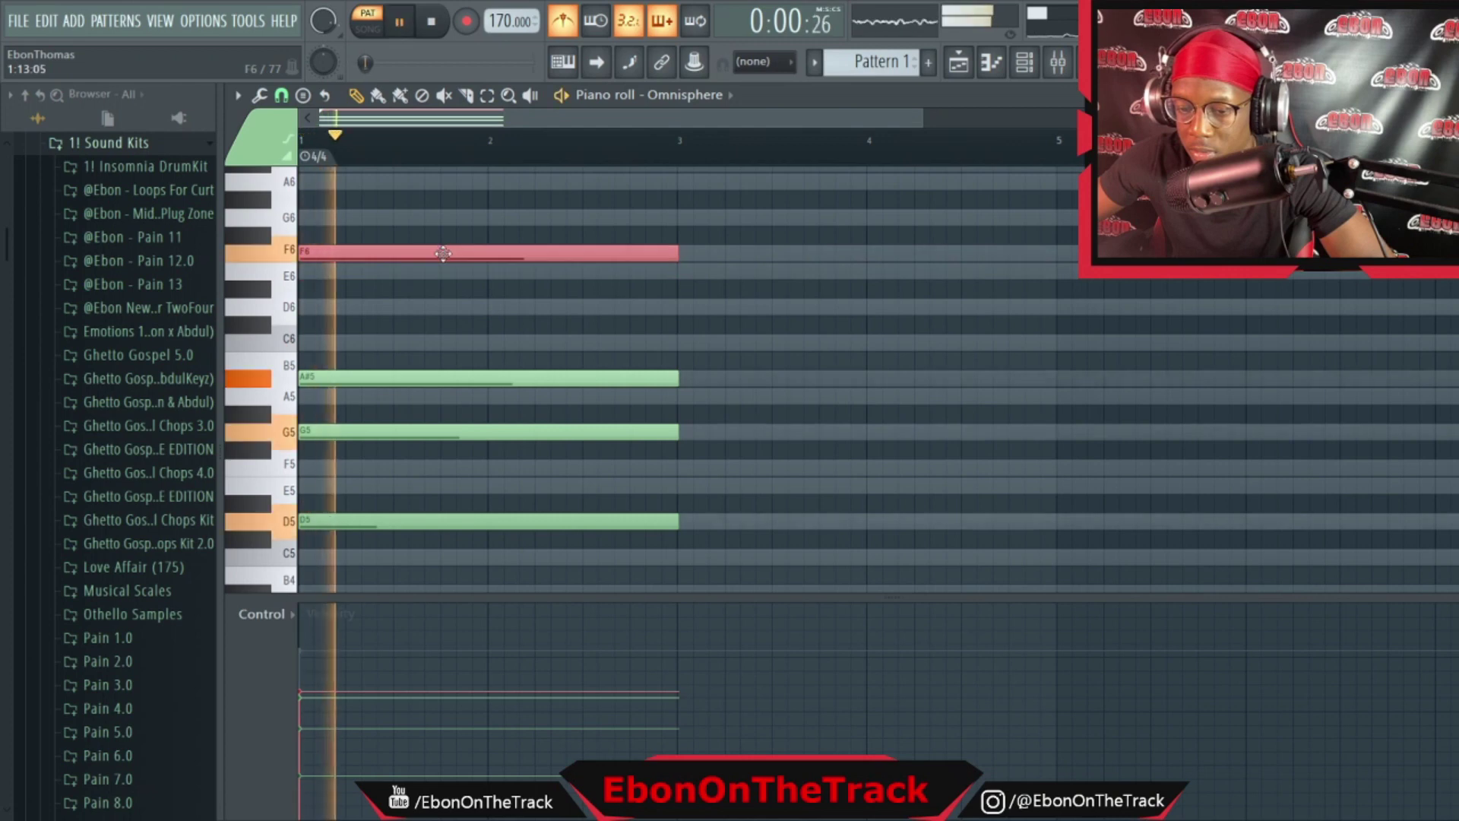
left_click(479, 271)
right_click(496, 277)
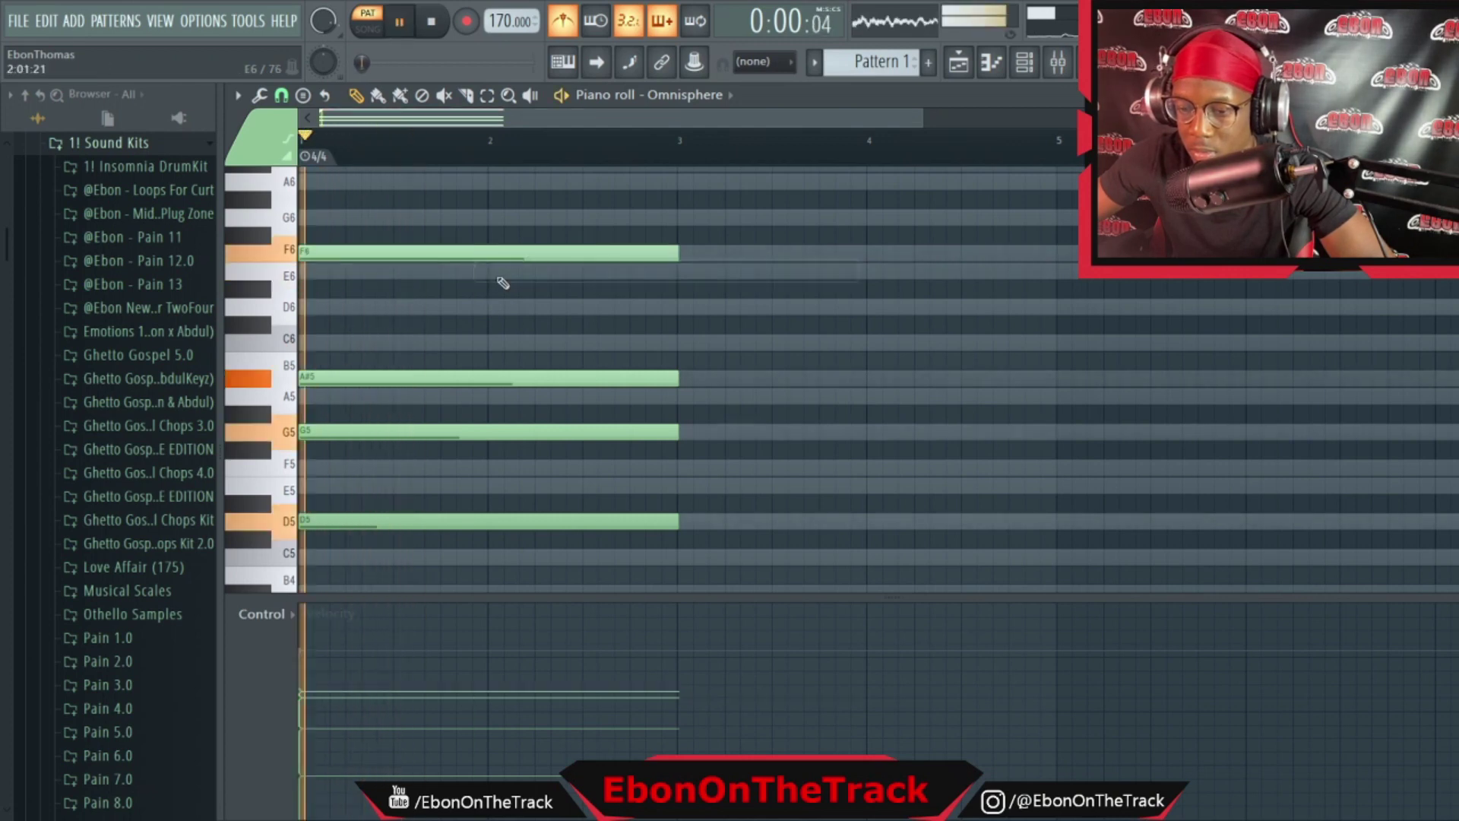
Add a D6 note starting on the last beat of bar 1 and trim it to end just before bar 3
left_click(441, 308)
key("space")
key("space")
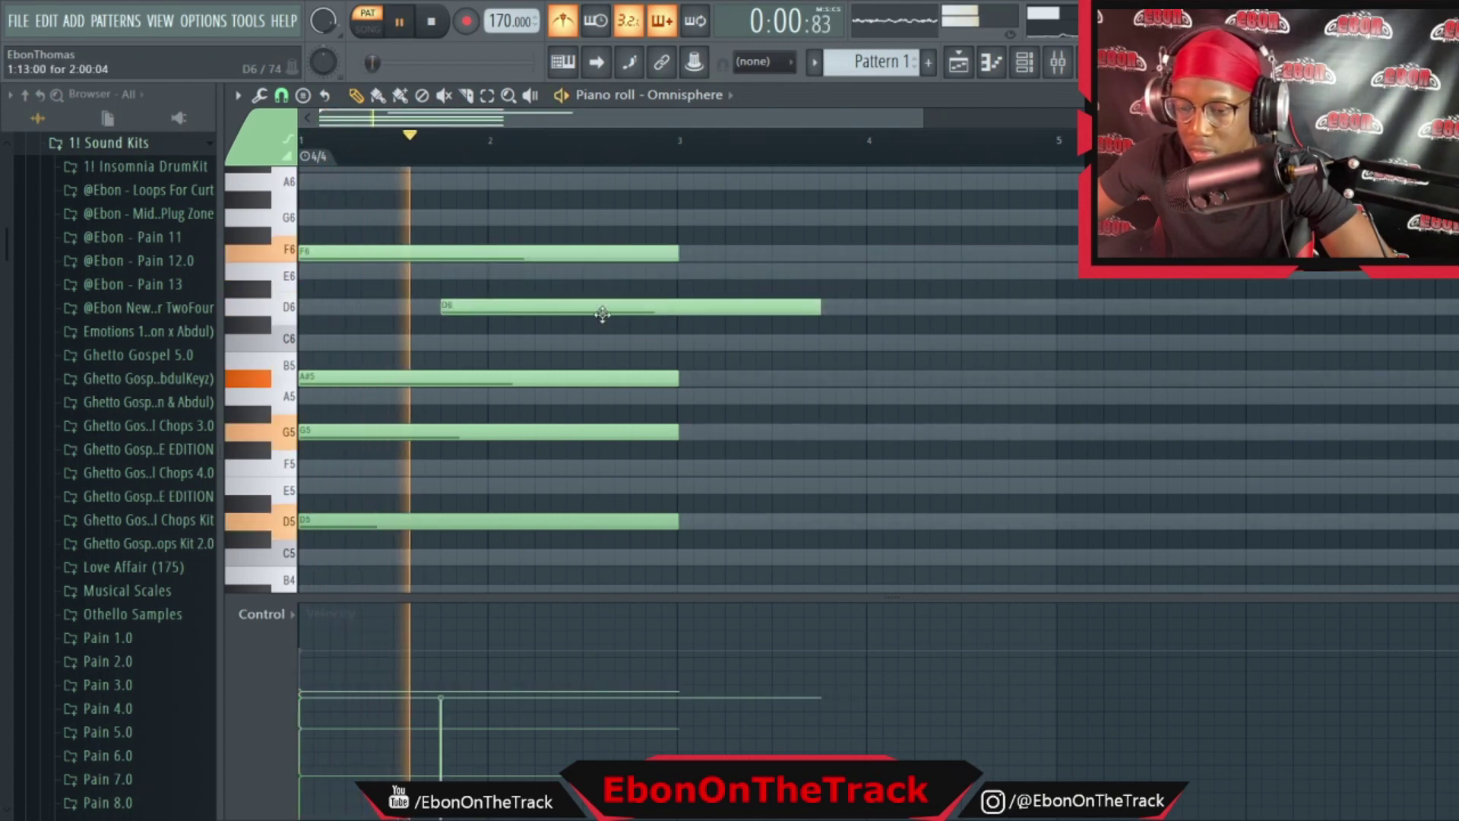
left_click_drag(813, 305, 694, 308)
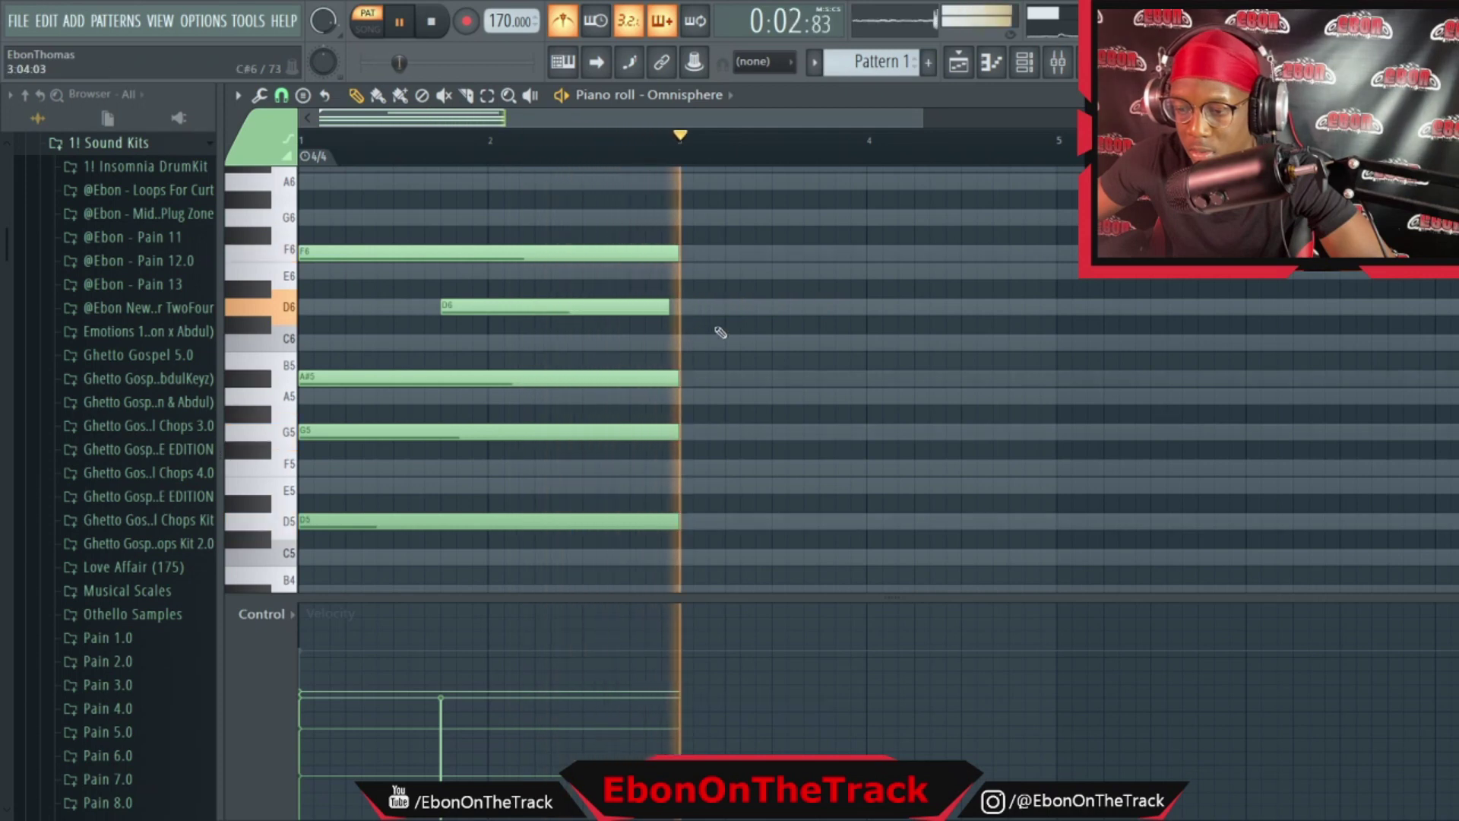
Add an A#5 note at bar 4 followed by an A5 note, trimming each to about half a bar
scroll(783, 329, "down", 1)
left_click(866, 327)
key("space")
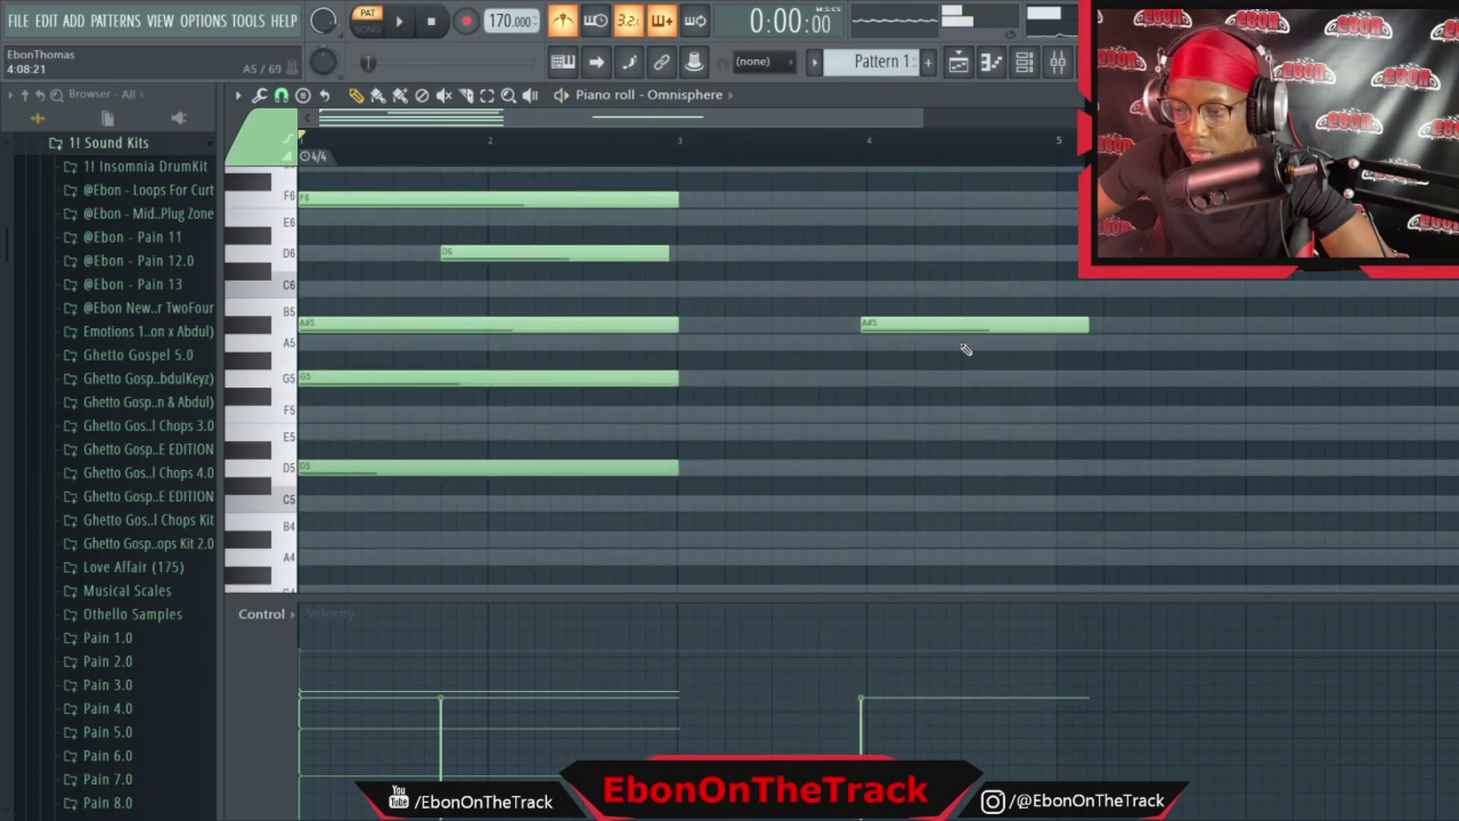
left_click_drag(946, 331, 952, 330)
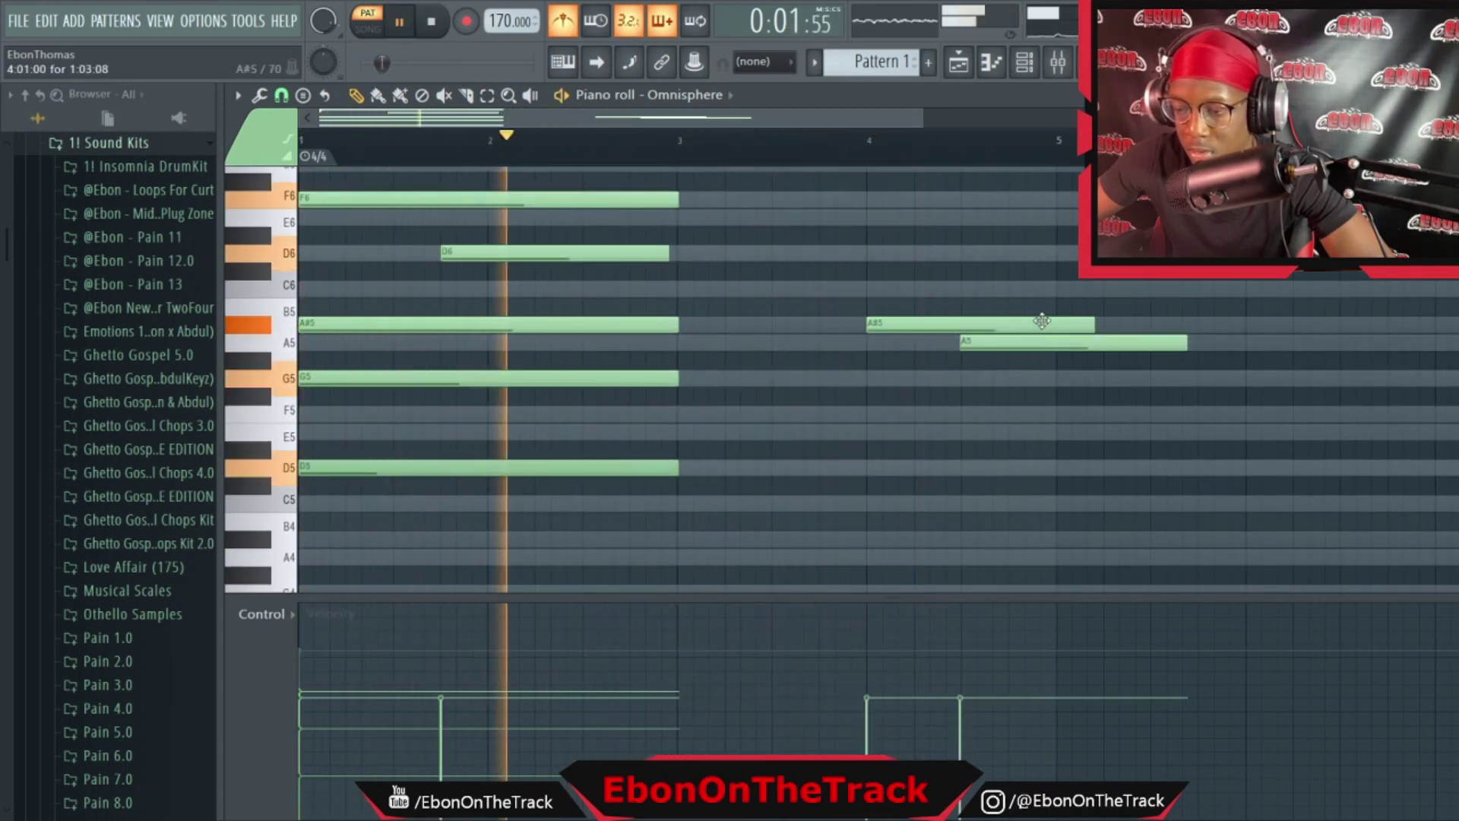
left_click_drag(1076, 323, 945, 323)
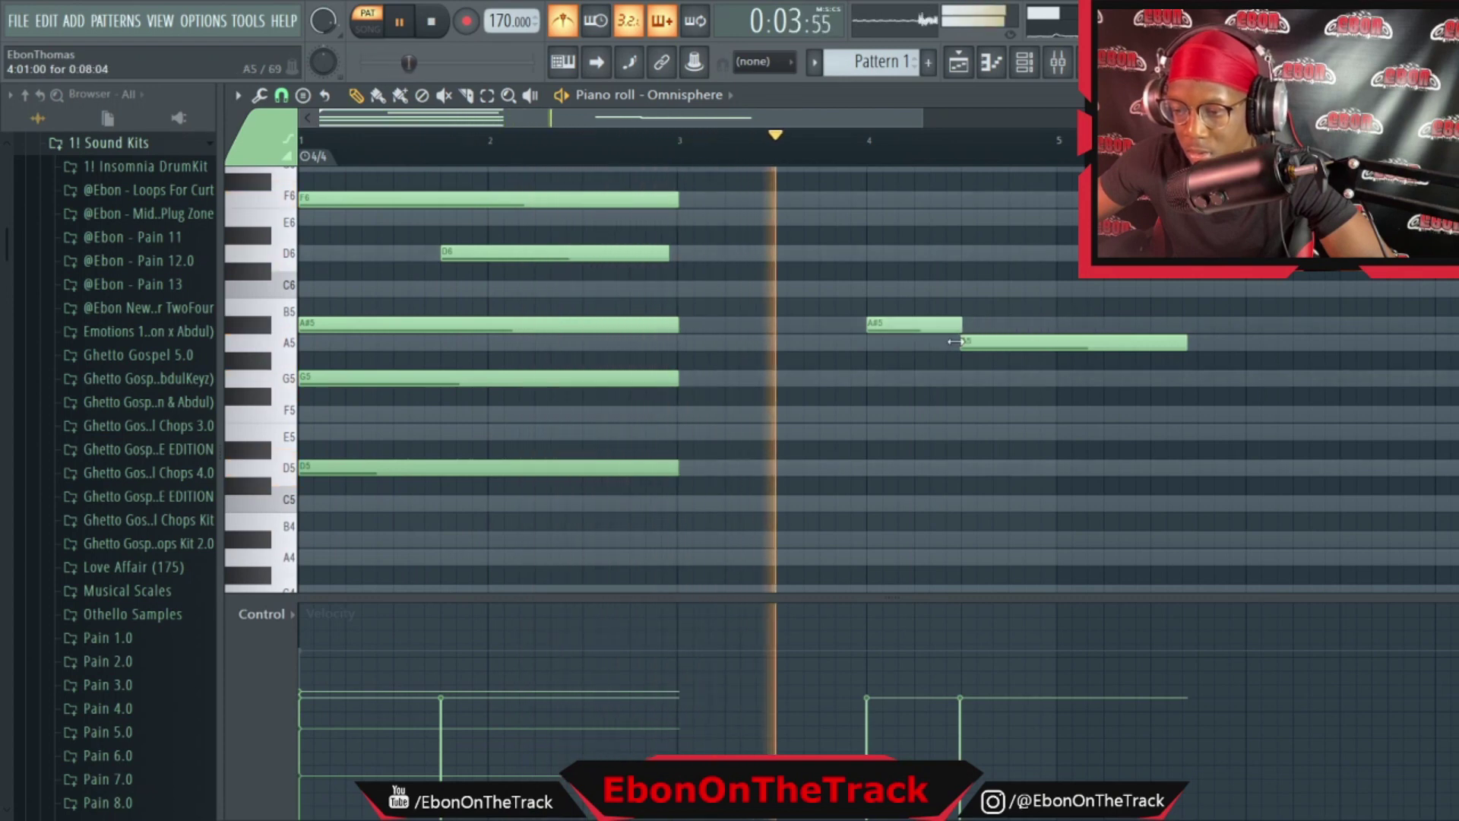
left_click_drag(1186, 342, 1056, 344)
Place two-bar D5 and G5 notes at bar 5, trying out and removing a C6 above them
key("space")
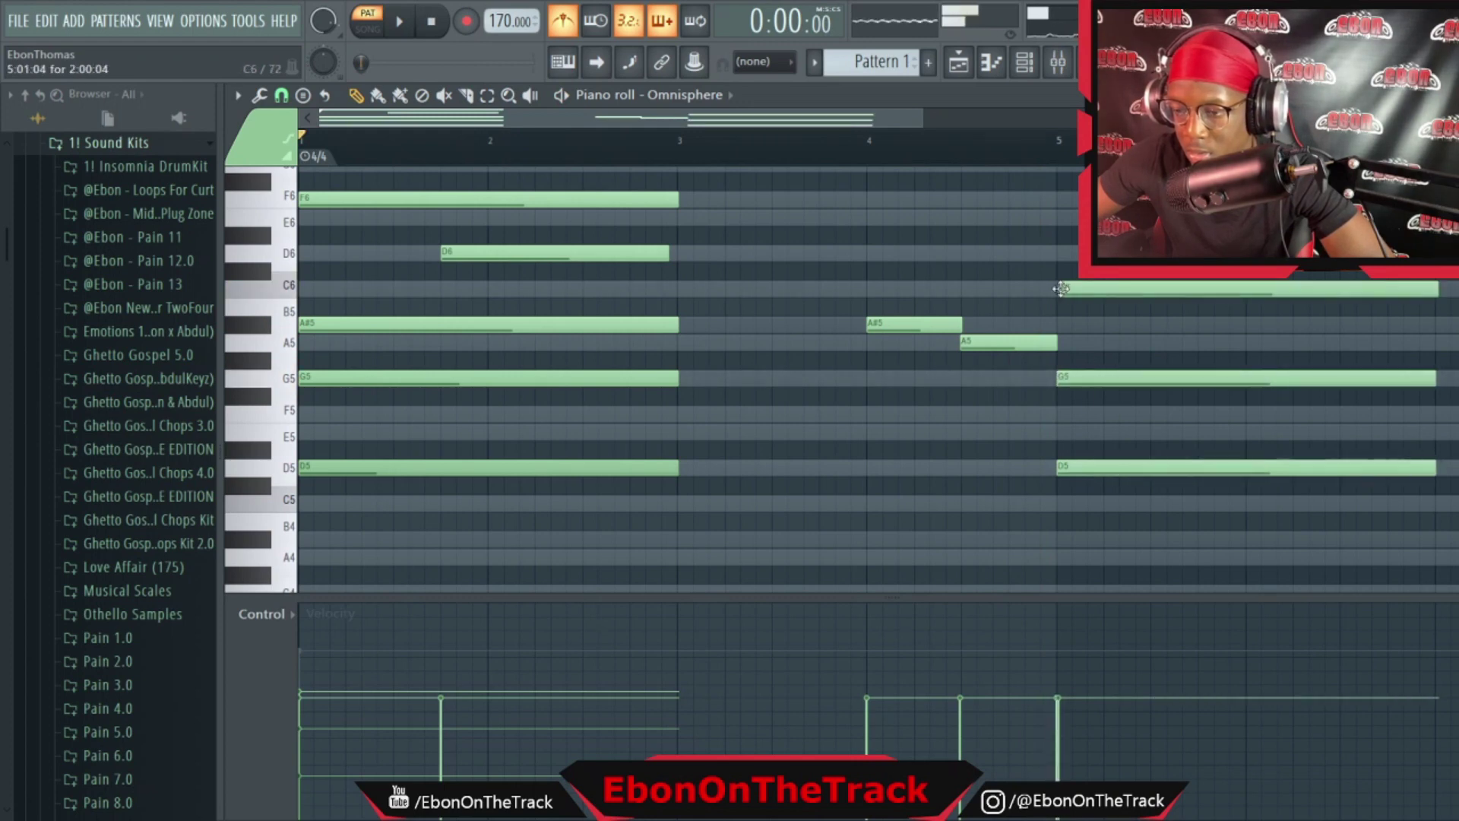
key("space")
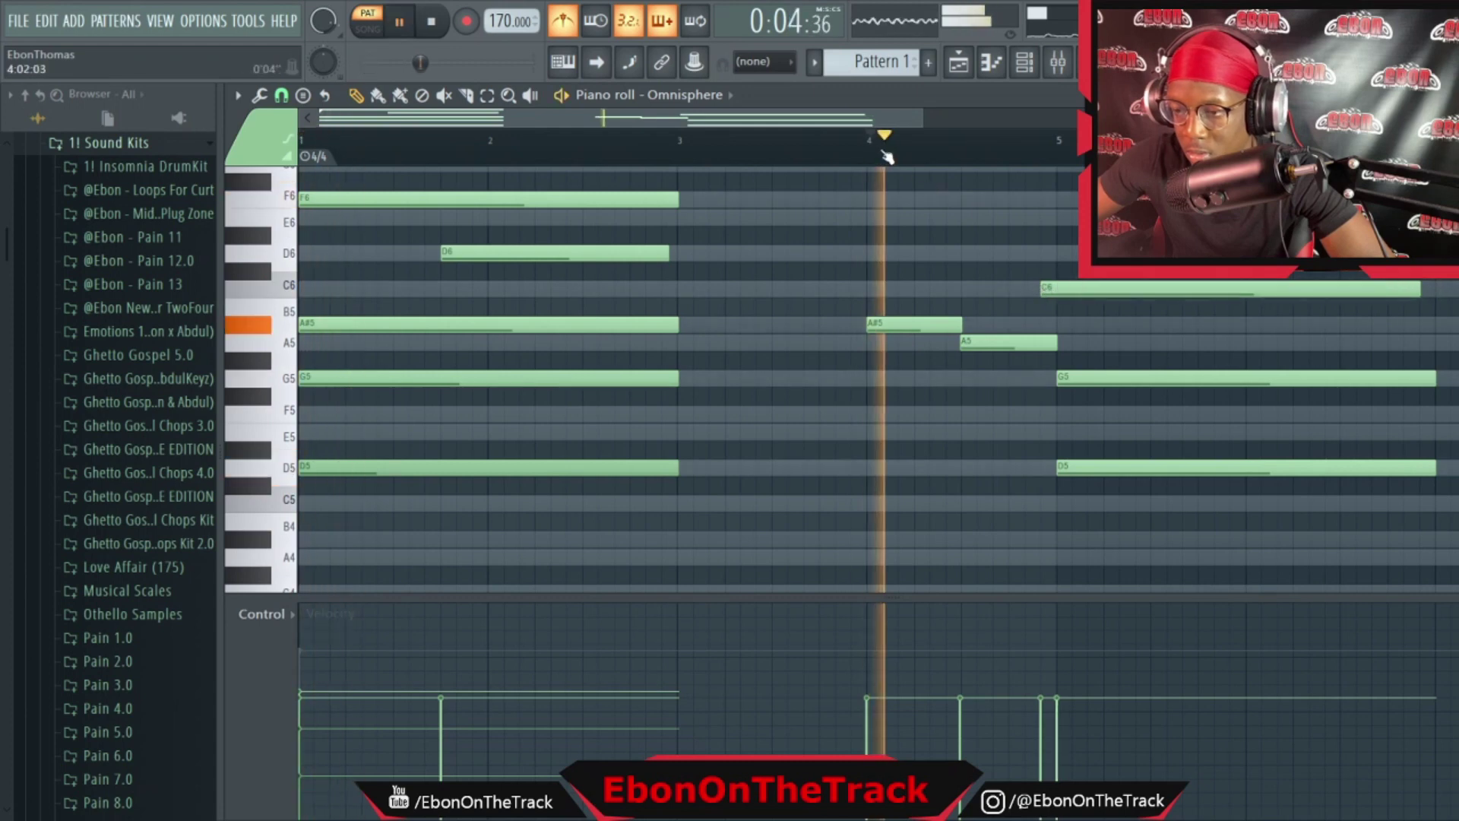
left_click_drag(1087, 291, 1097, 254)
key("space")
key("space")
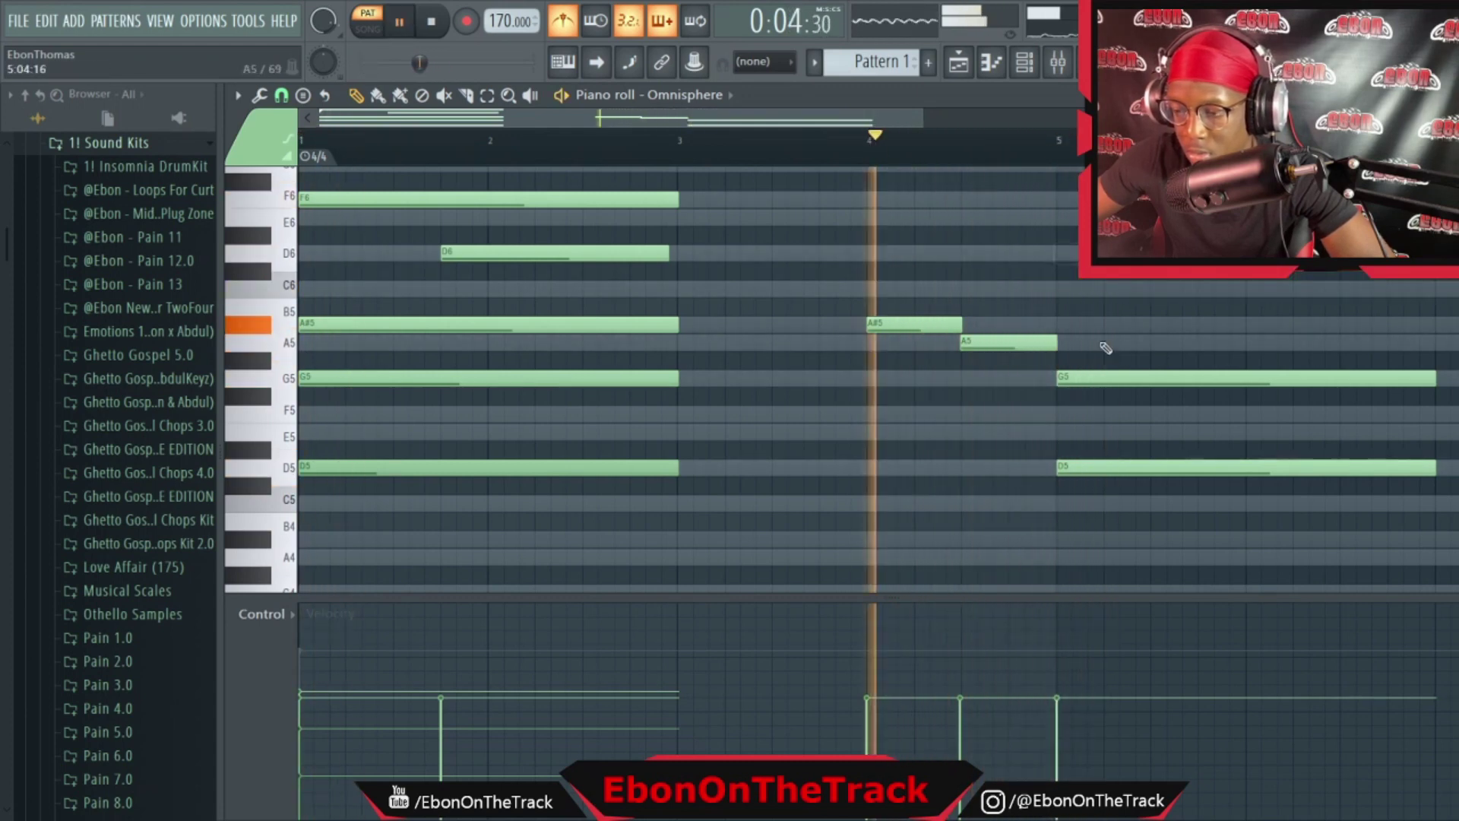
Add a two-bar note below the bar 5 chord at A4 and raise it to A#4
scroll(1110, 380, "down", 3)
left_click(1069, 394)
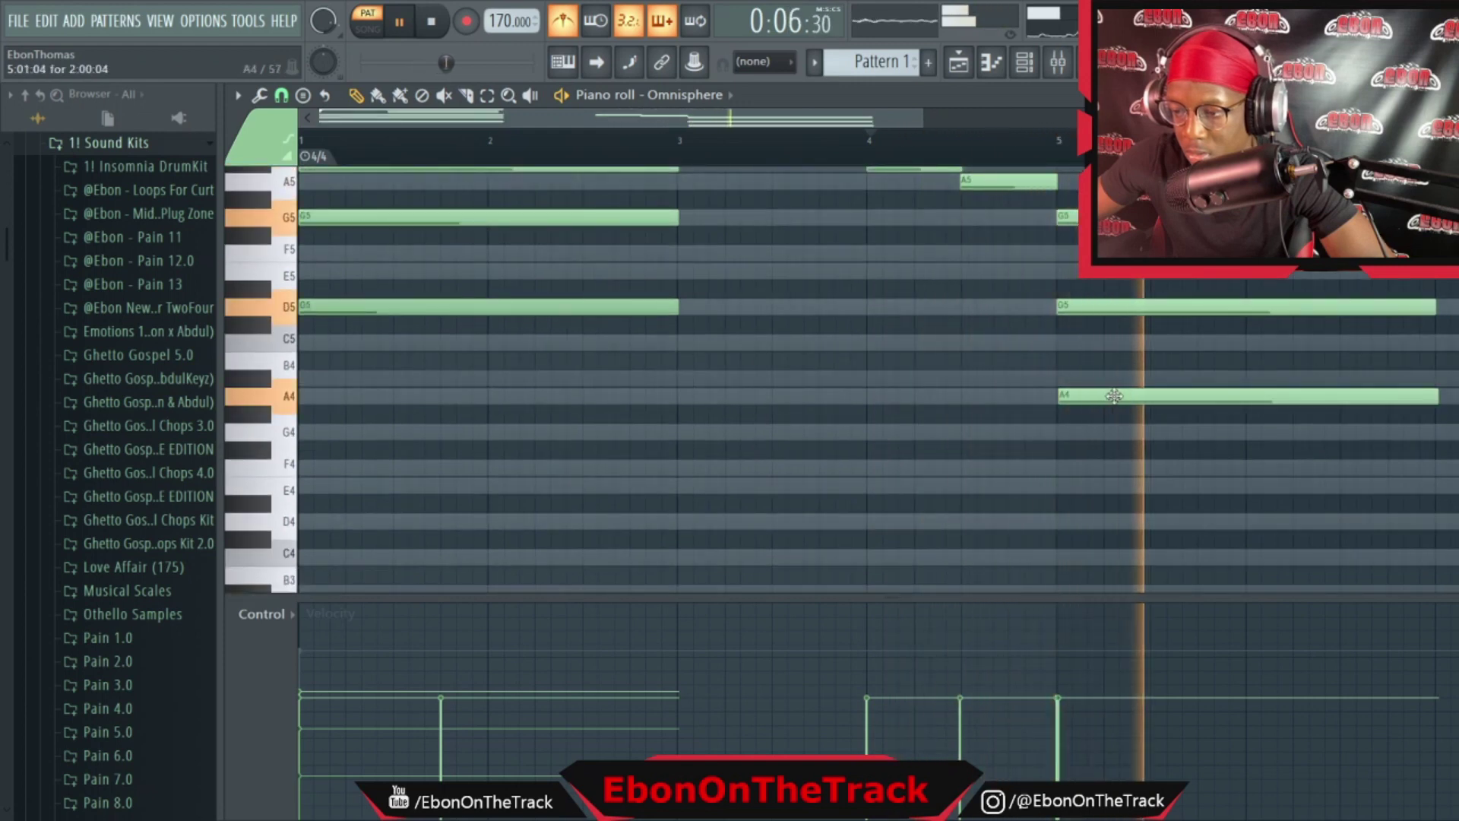
left_click_drag(1114, 396, 1114, 373)
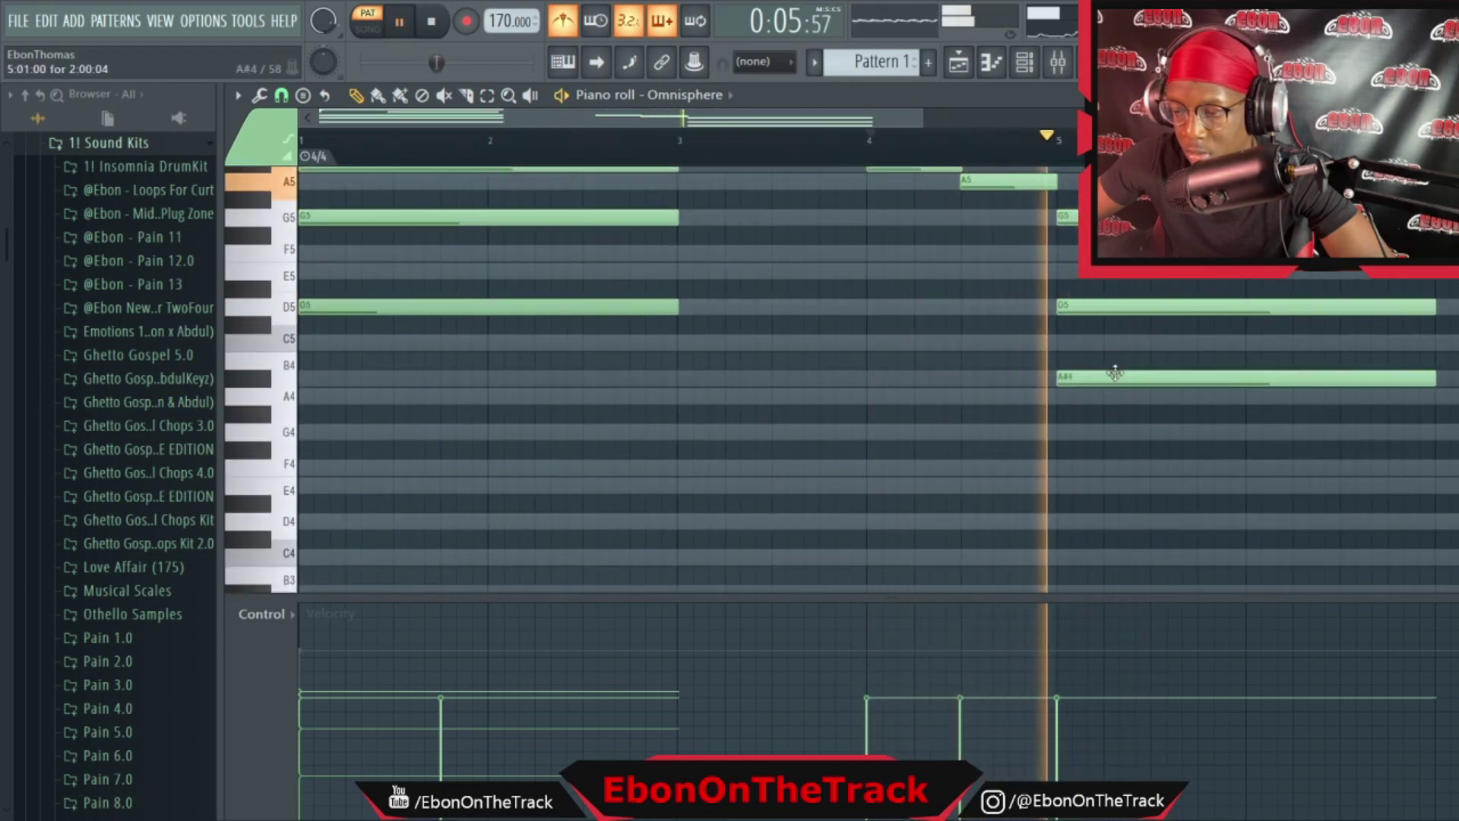
key("space")
Play back the pattern from the start to review the whole progression
left_click_drag(922, 119, 1102, 122)
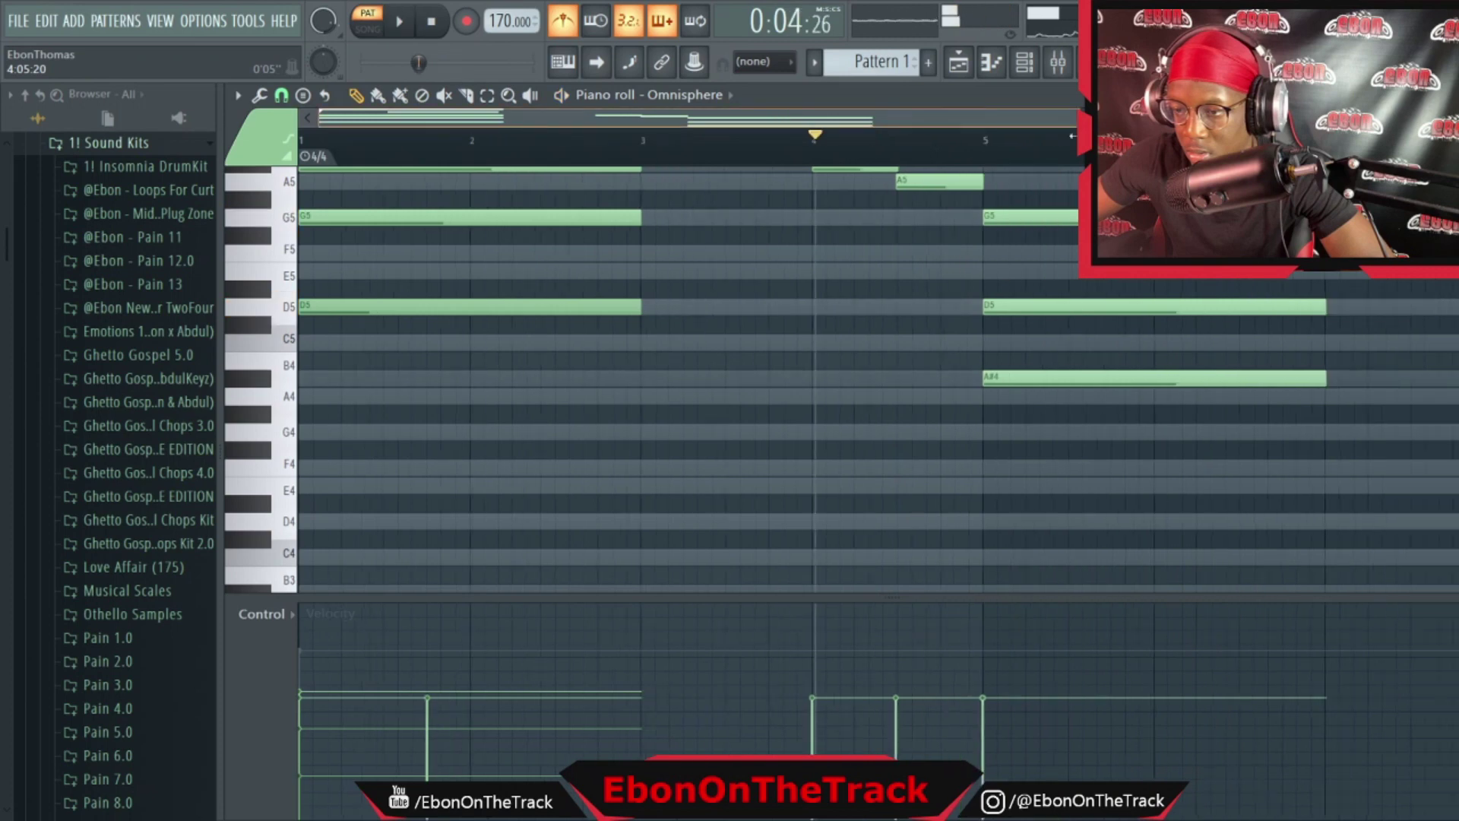
key("space")
scroll(860, 358, "up", 3)
scroll(882, 372, "down", 1)
key("space")
key("space")
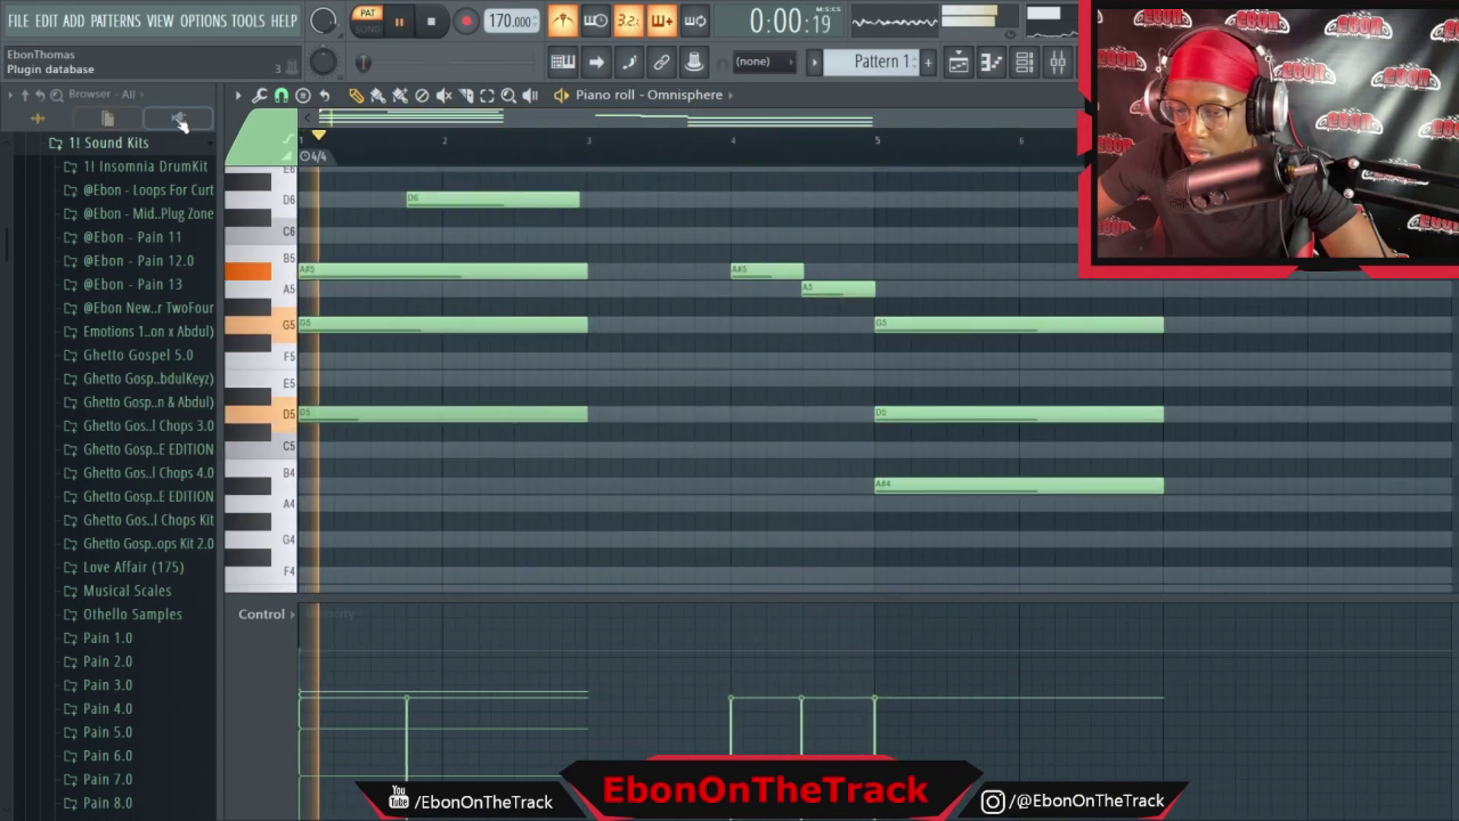
key("space")
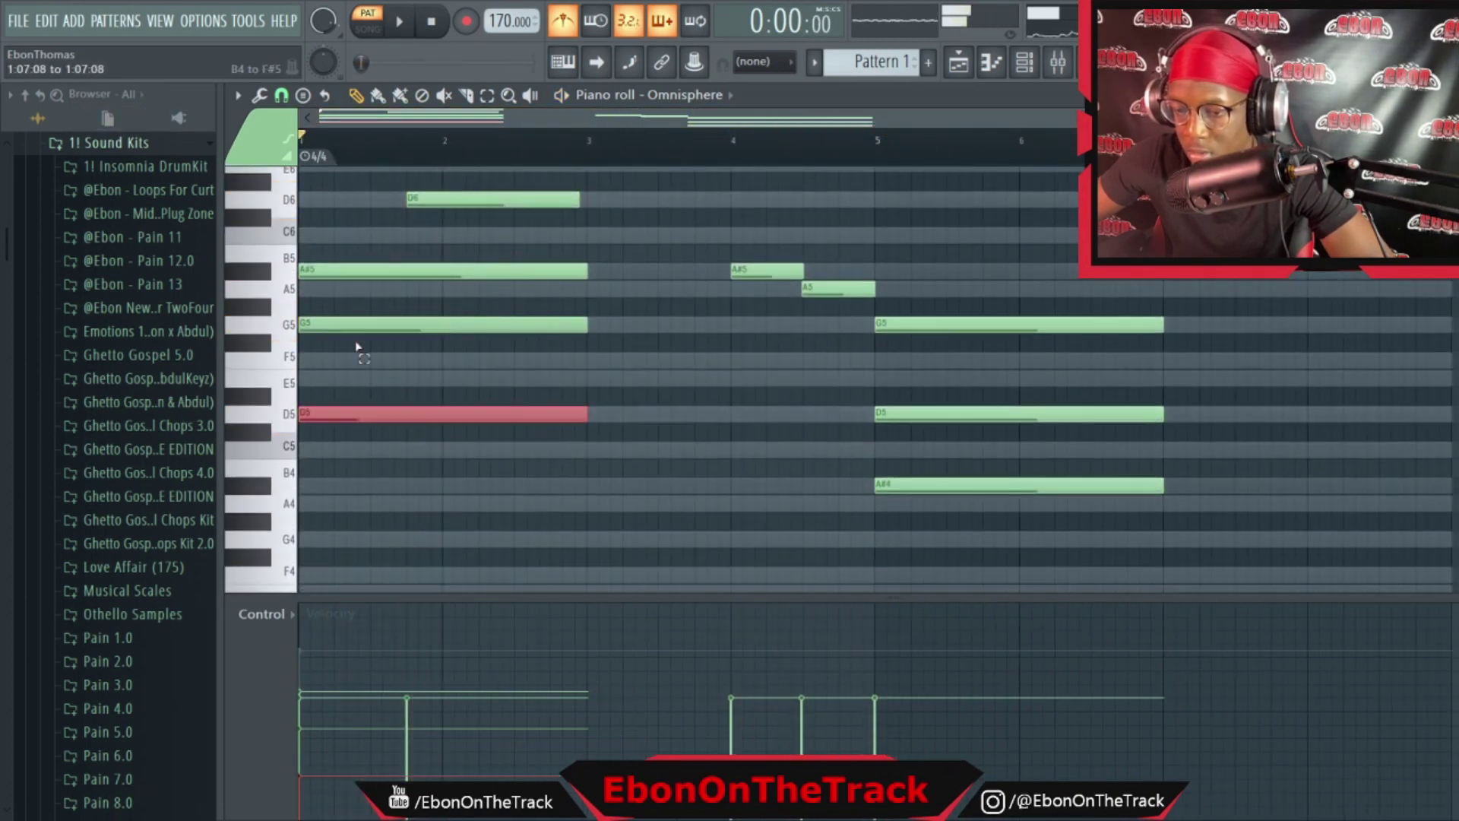
Replace the opening chord's notes at bar 1 with a copy of the A#4, D5 and G5 chord from bar 5
left_click_drag(357, 345, 366, 167)
key("Delete")
left_click_drag(934, 543, 964, 317)
left_click_drag(912, 365, 335, 365)
key("space")
Try deleting the D6 note above the opening chord and undo the deletion
right_click(498, 237)
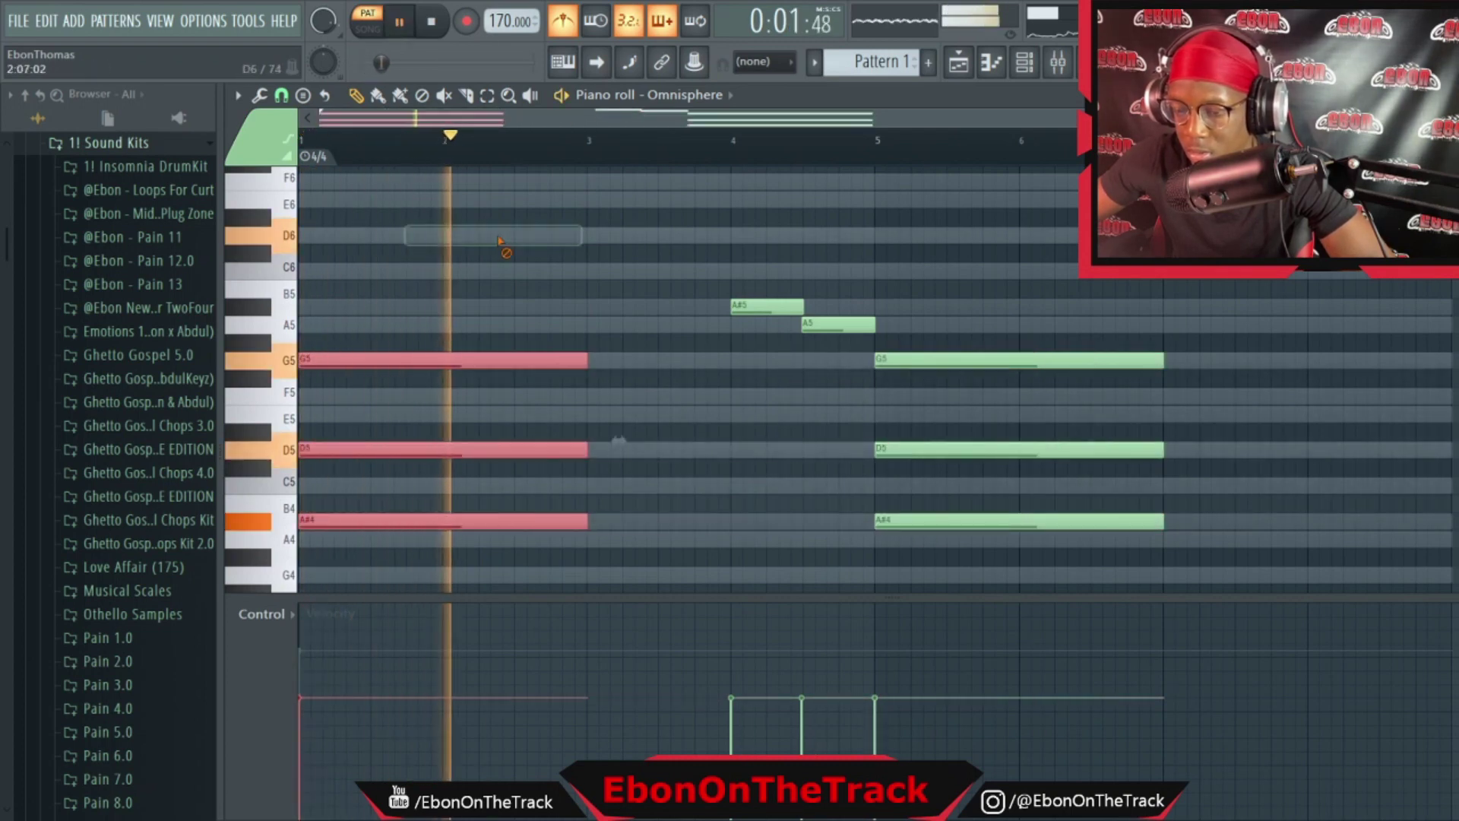
scroll(524, 241, "down", 2)
scroll(675, 239, "up", 2)
key("ctrl+z")
key("space")
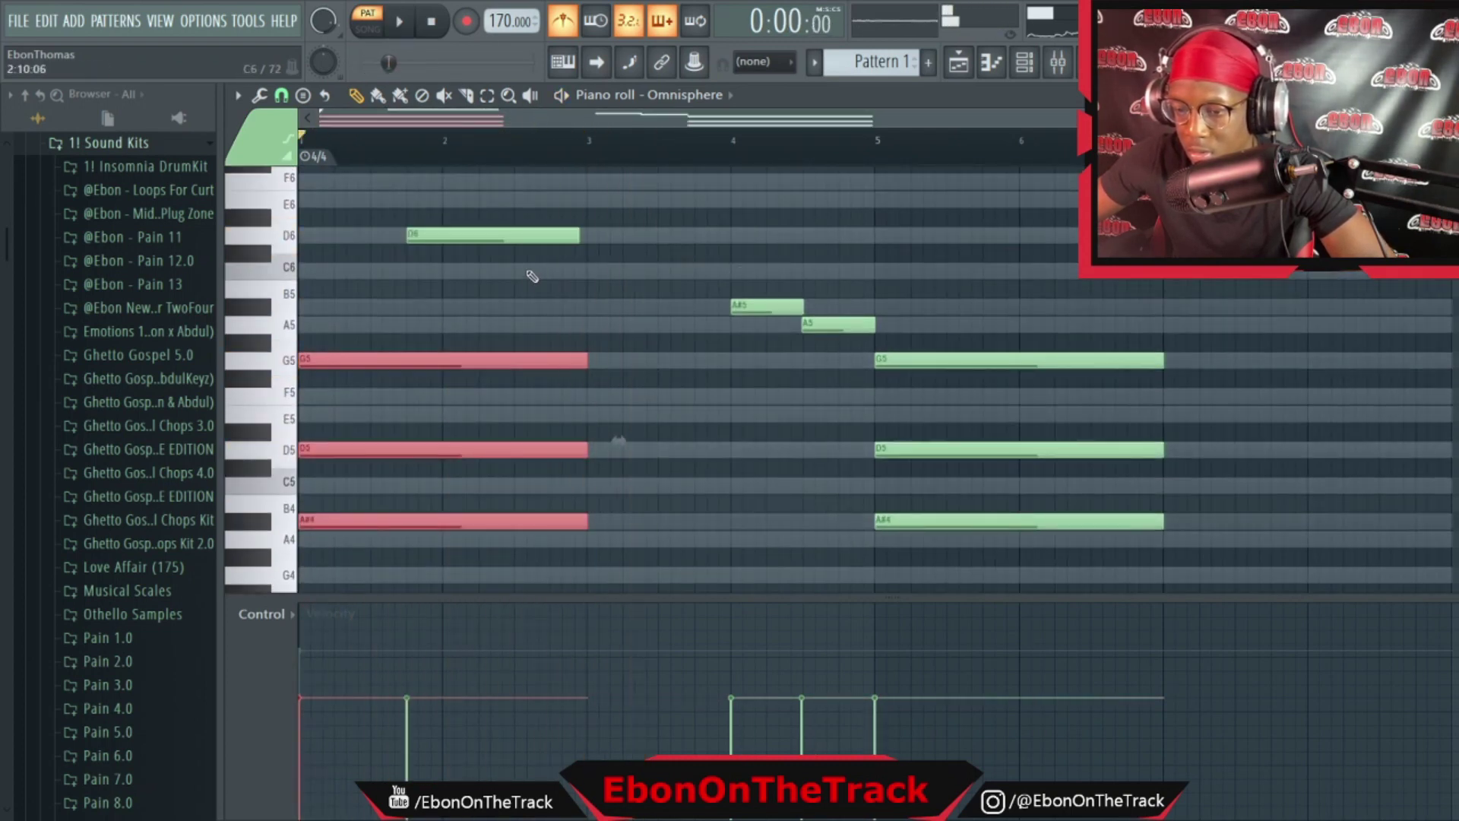
Transpose the D6 note above the opening chord down one octave to D5
key("space")
left_click_drag(532, 277, 505, 143)
key("ctrl+Down")
scroll(637, 292, "down", 2)
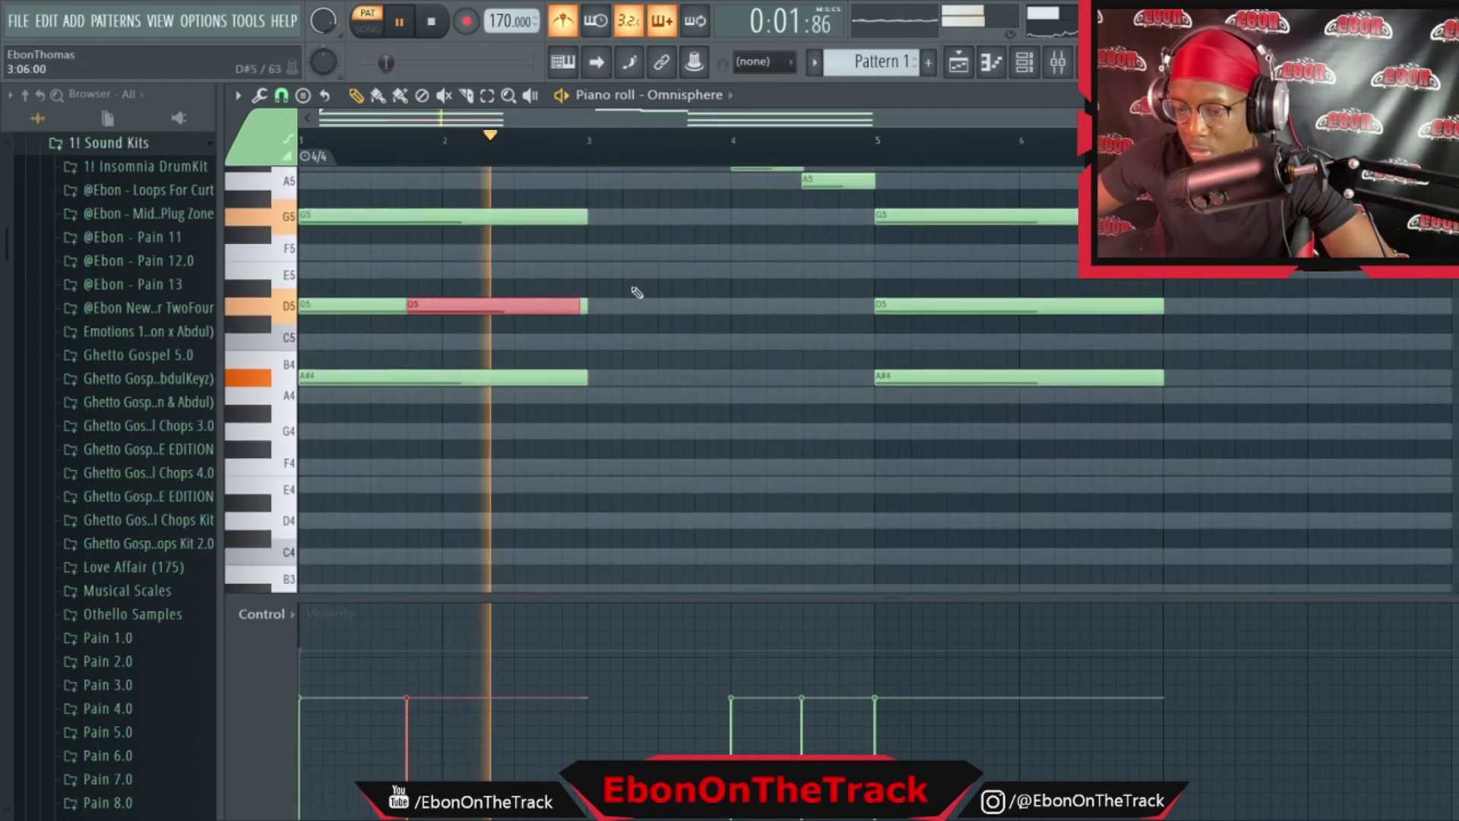
Lengthen all of the opening chord's notes together so they end just before bar 5
left_click_drag(582, 407, 513, 158)
scroll(632, 304, "up", 1)
left_click_drag(586, 228, 865, 228)
Add a two-bar G4 note at bar 5 and remove the A#4 from that chord
left_click(881, 450)
key("space")
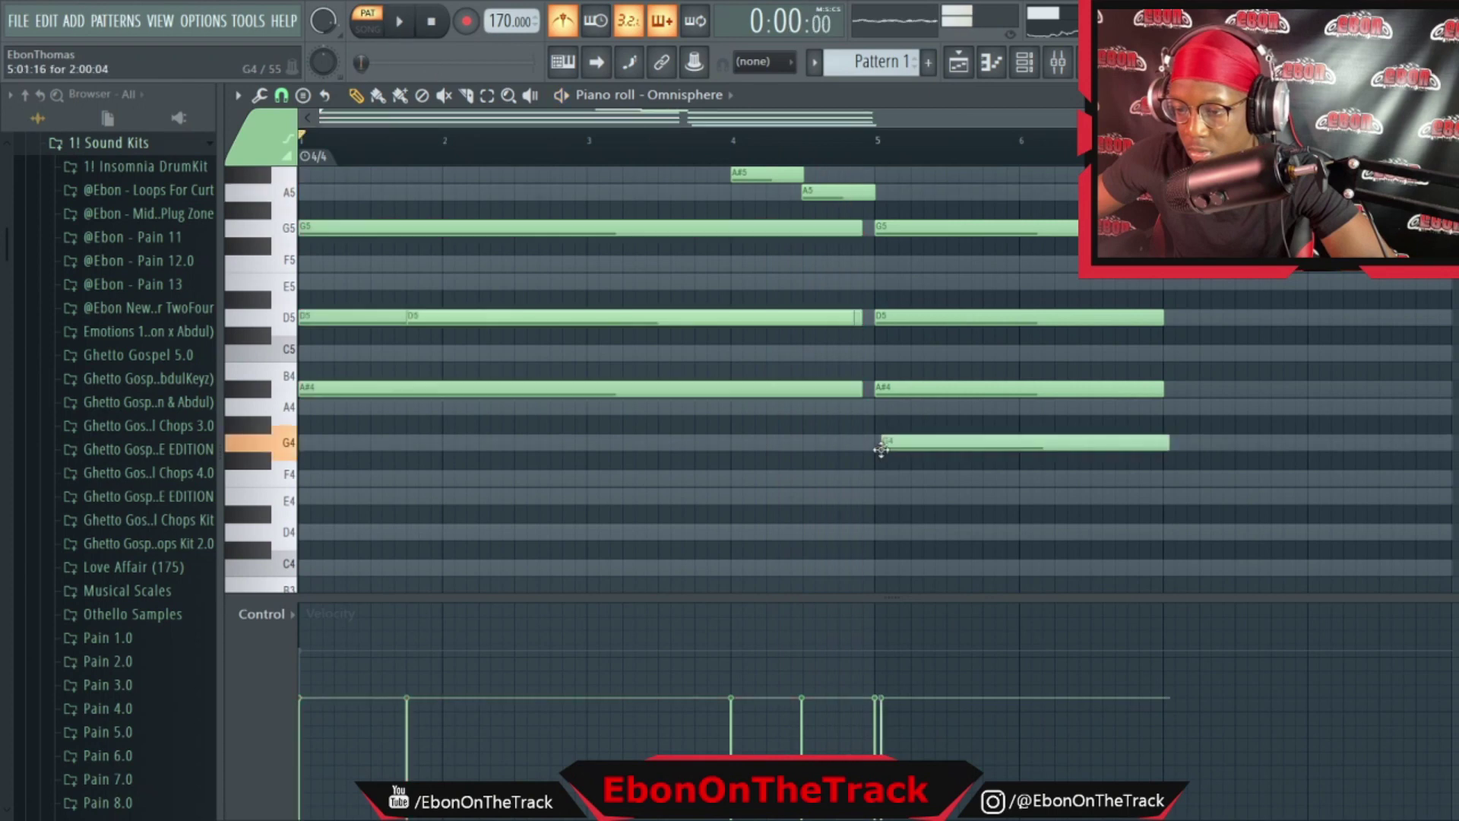
key("space")
right_click(916, 389)
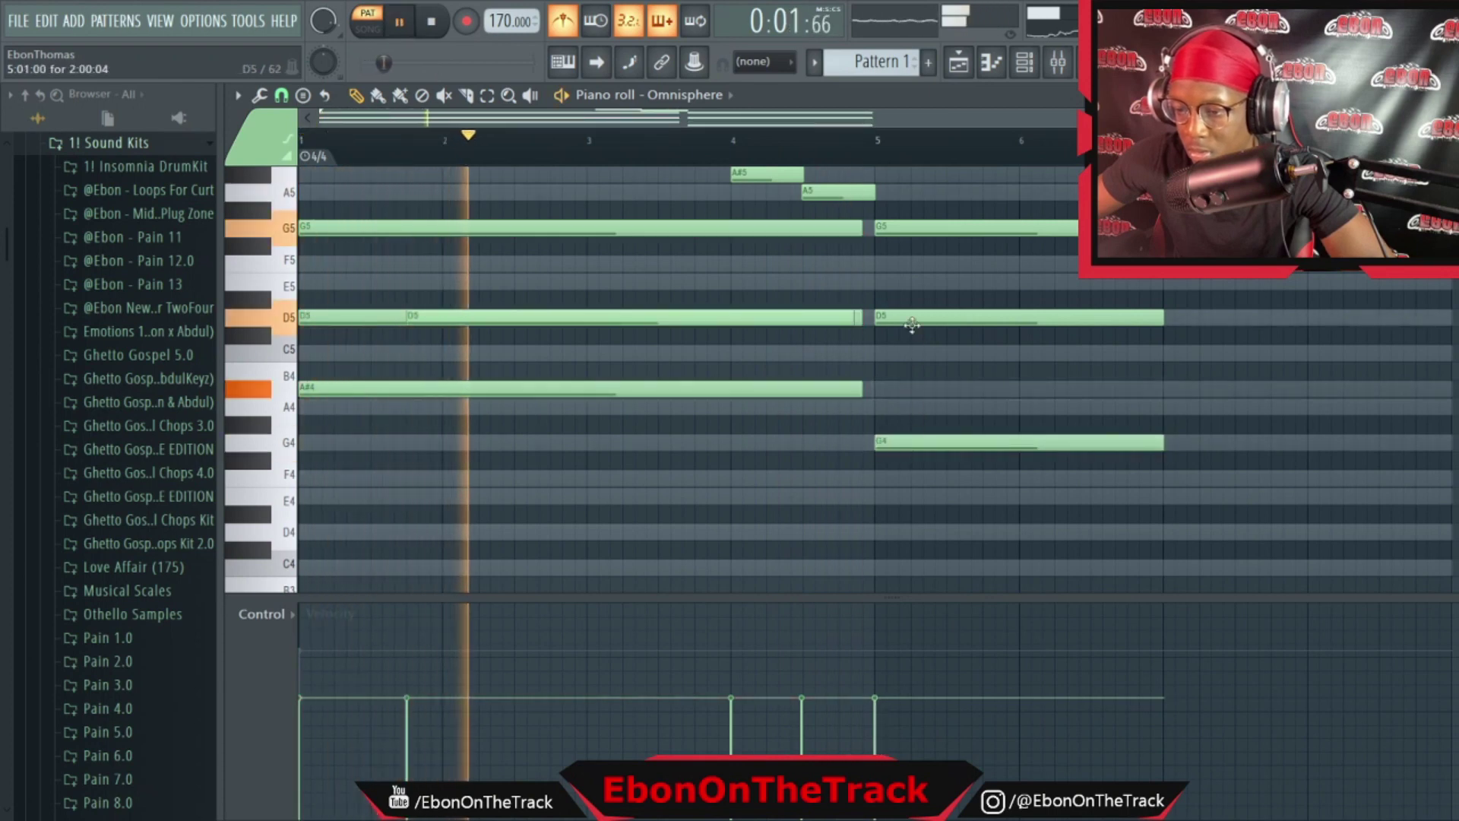
Rework the bar 5 chord by trying C5 and F5, ending with the notes G4, A#4 and D5
left_click_drag(912, 325, 912, 359)
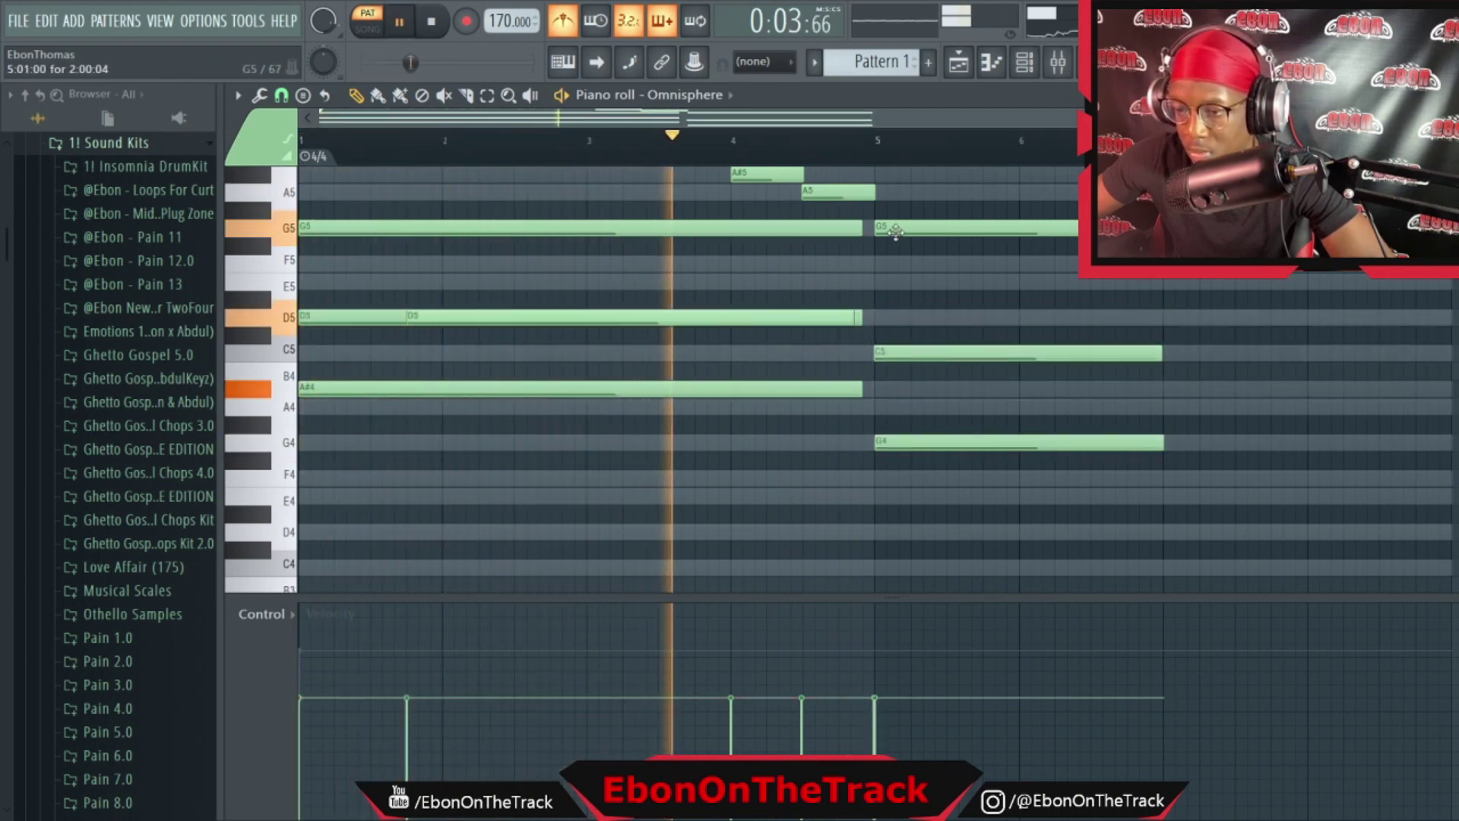
left_click_drag(897, 232, 902, 266)
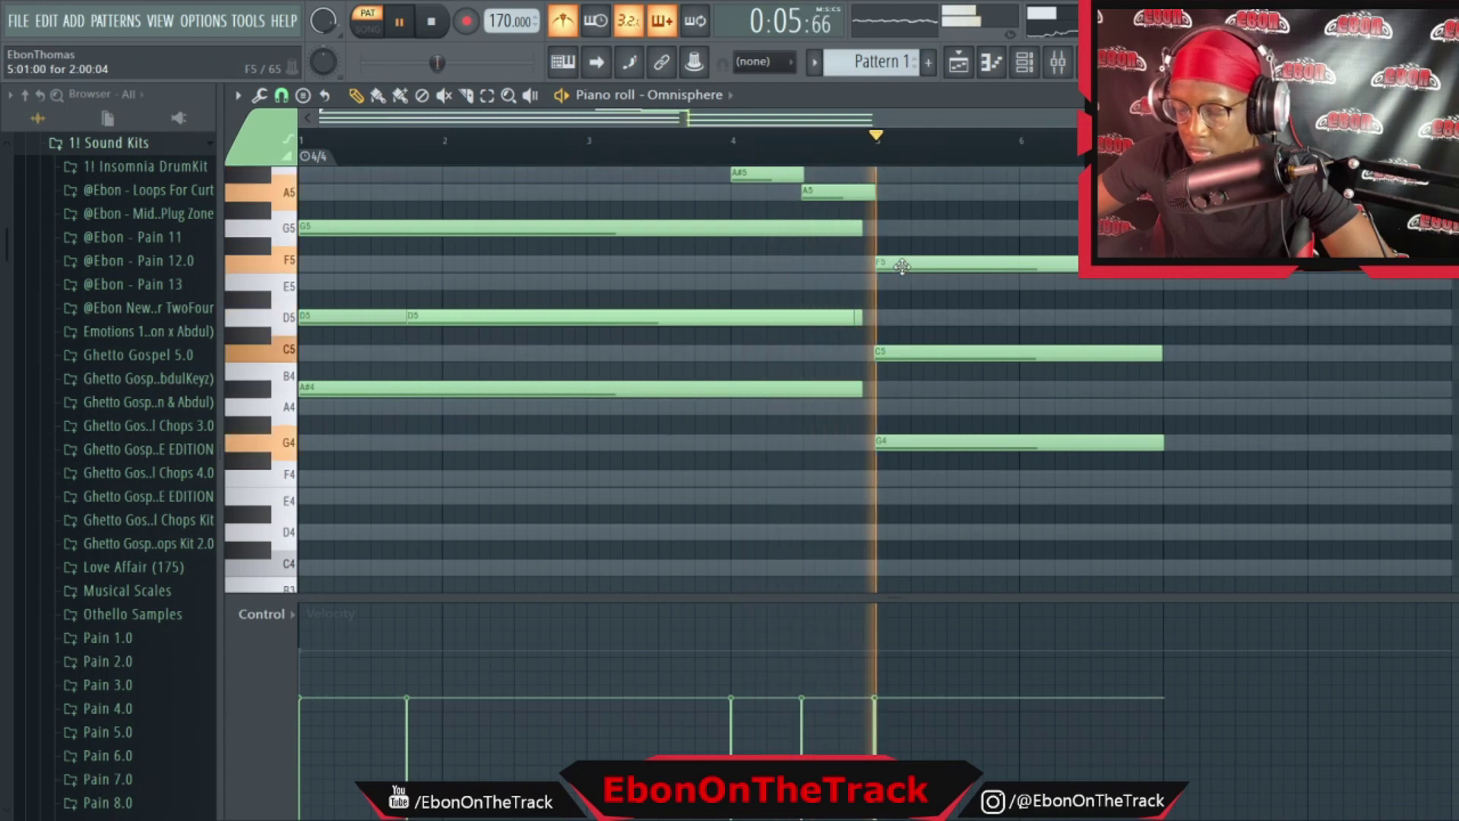
left_click_drag(940, 283, 931, 325)
right_click(906, 353)
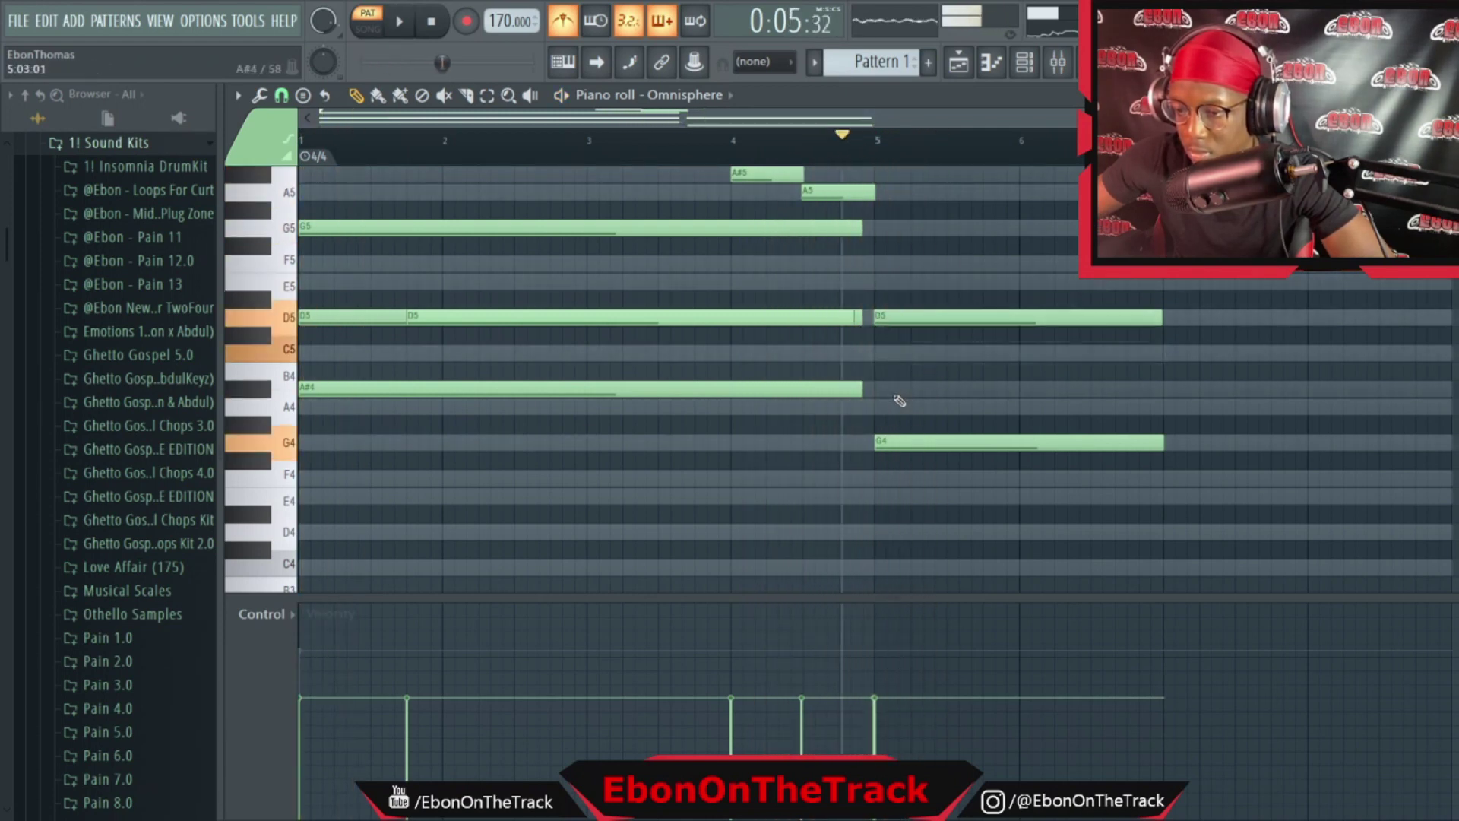
key("space")
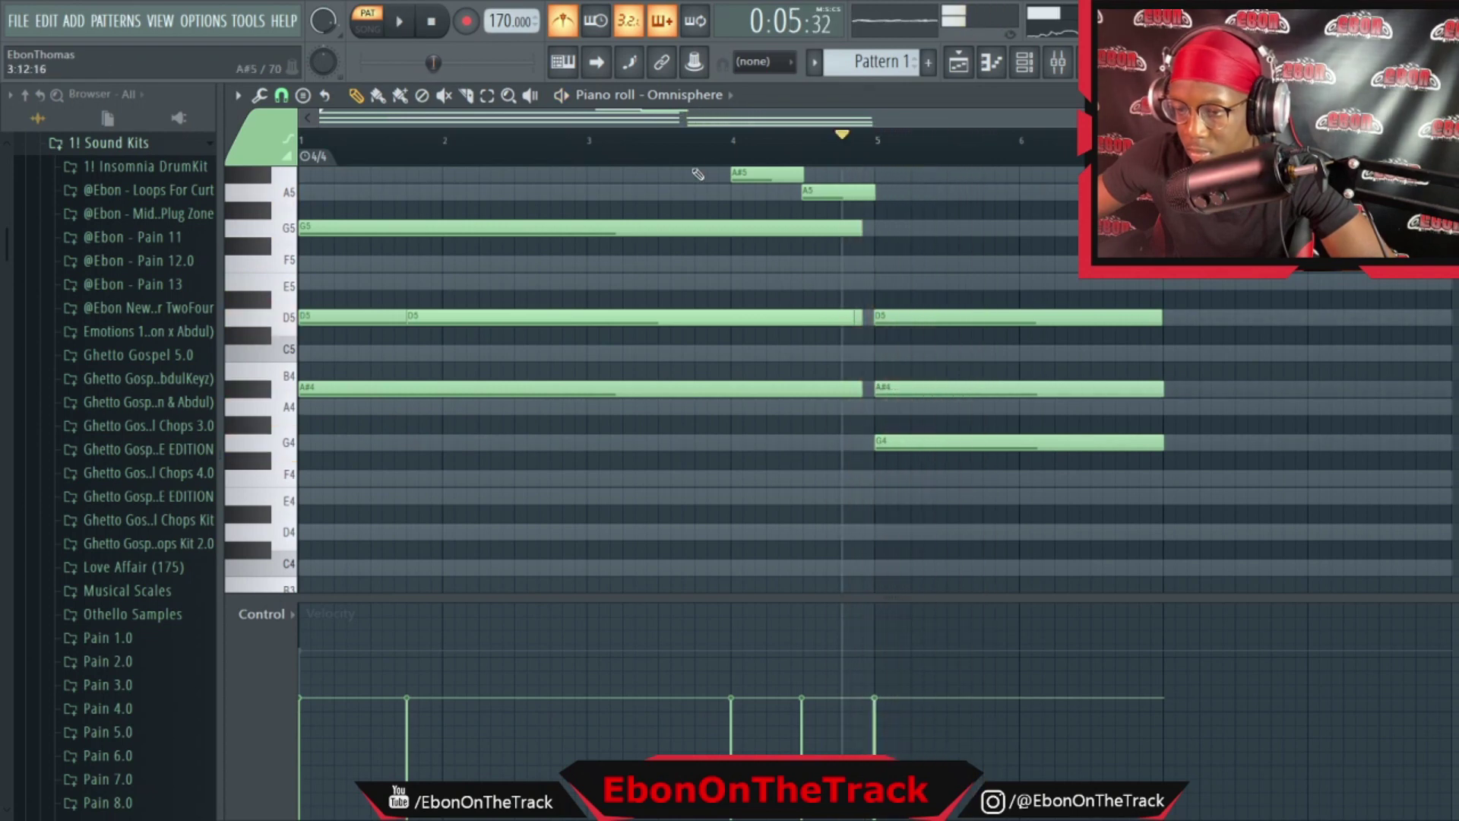
Add a C5 note over the bar 5 chord, one bar long and starting in the last quarter of bar 5
scroll(645, 251, "up", 2)
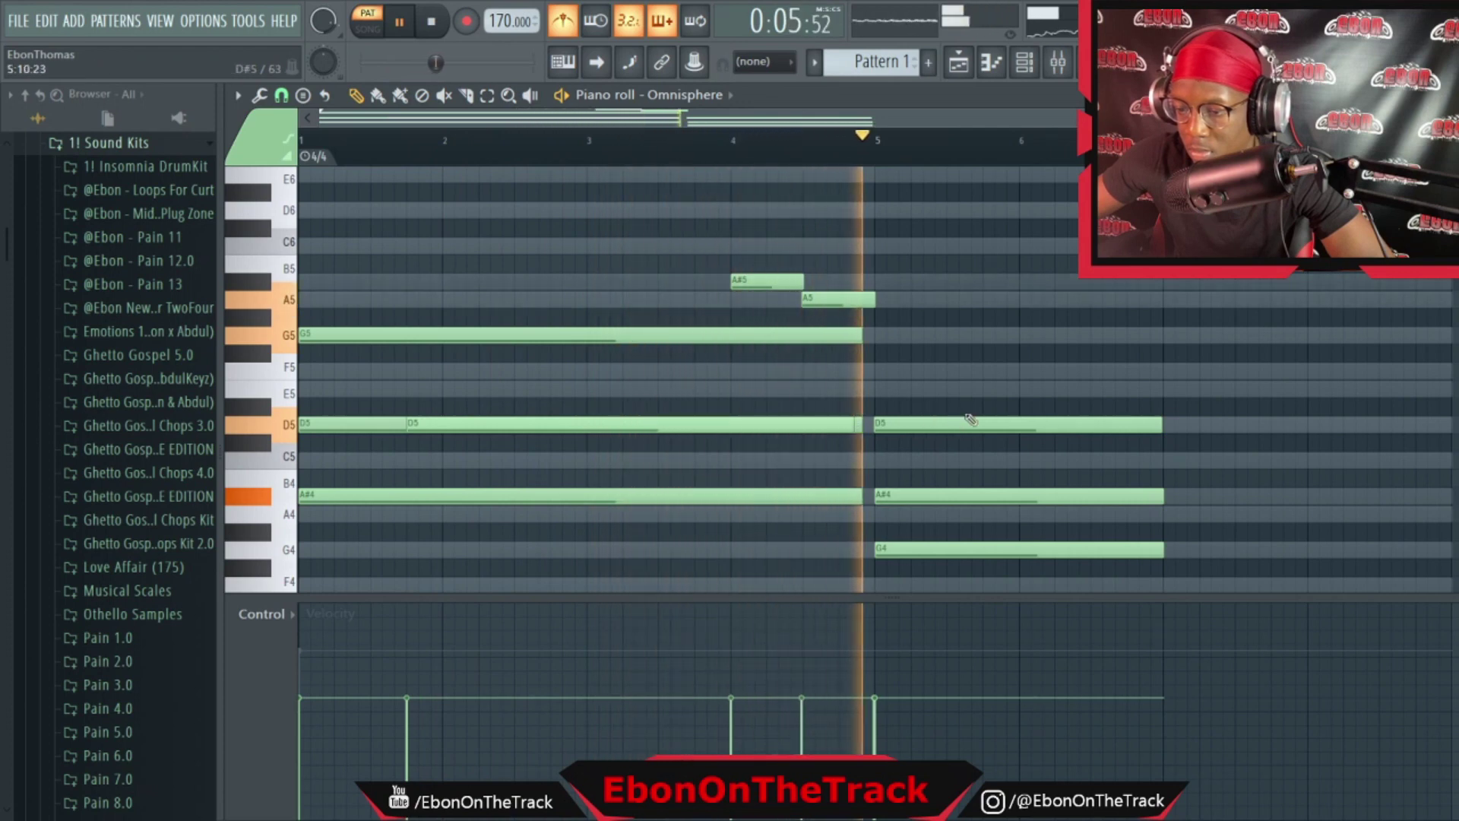
left_click(1019, 460)
key("space")
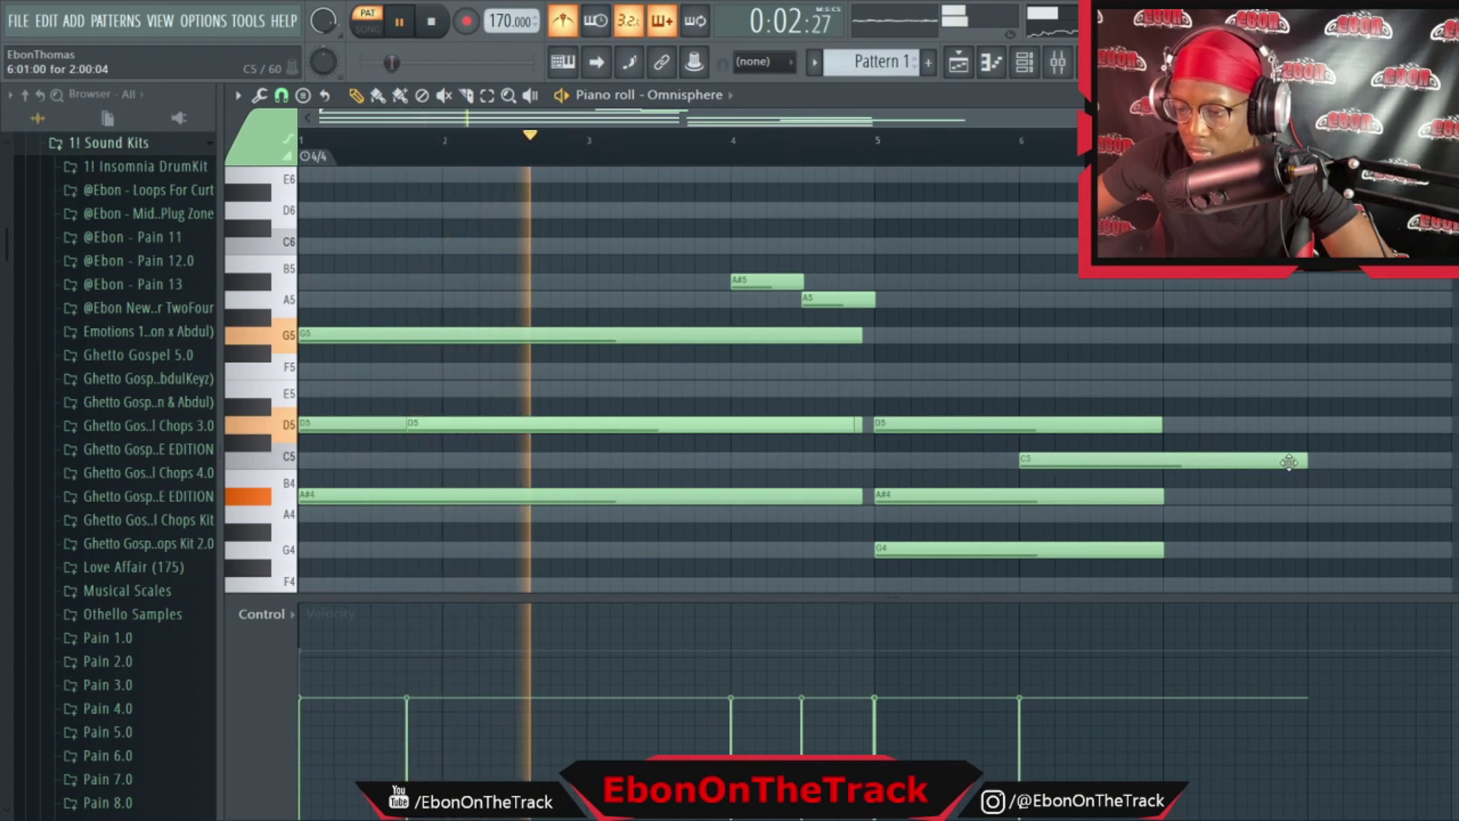
left_click_drag(1289, 461, 1163, 462)
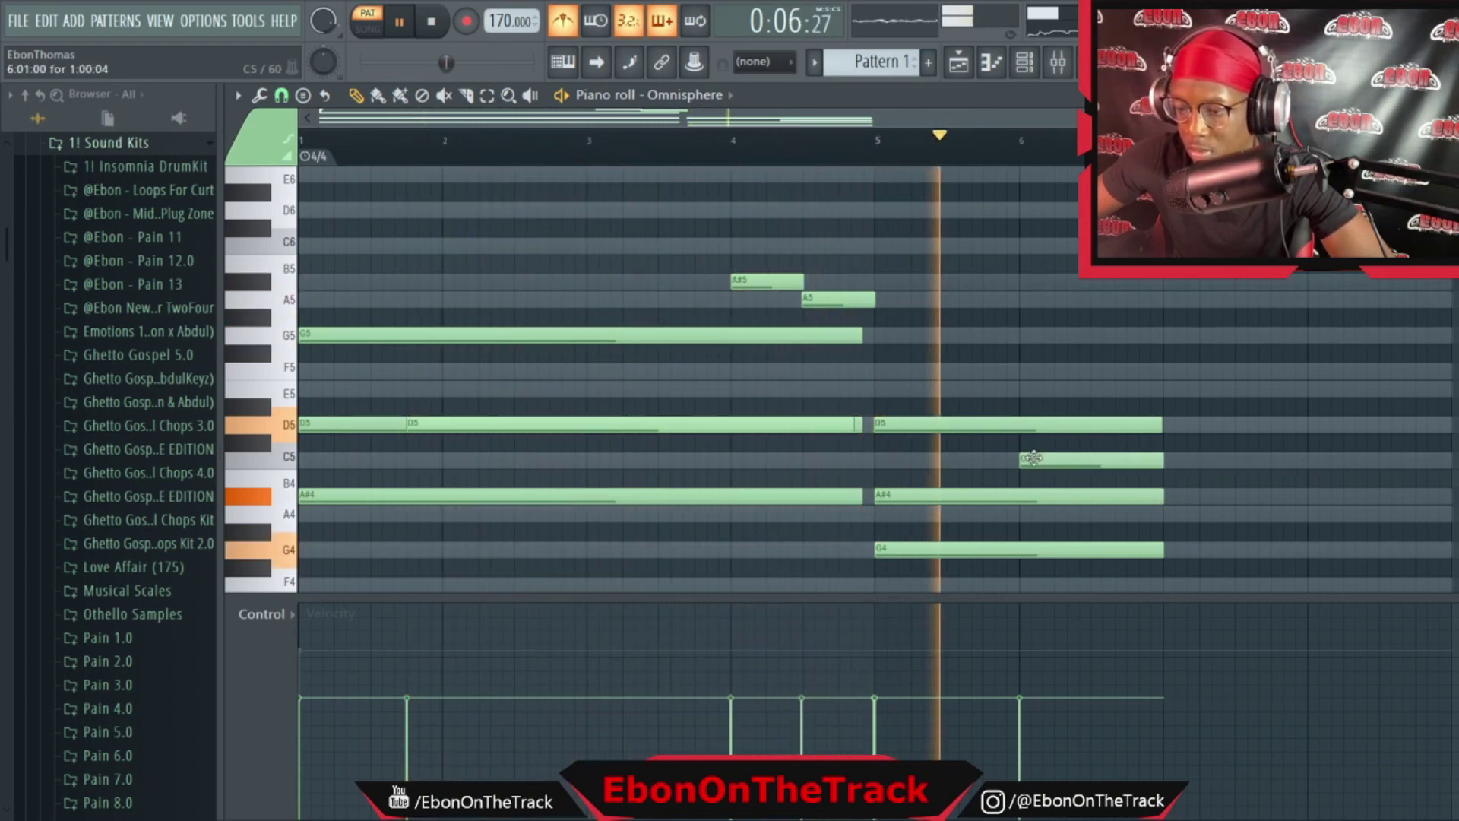
left_click_drag(1033, 457, 998, 455)
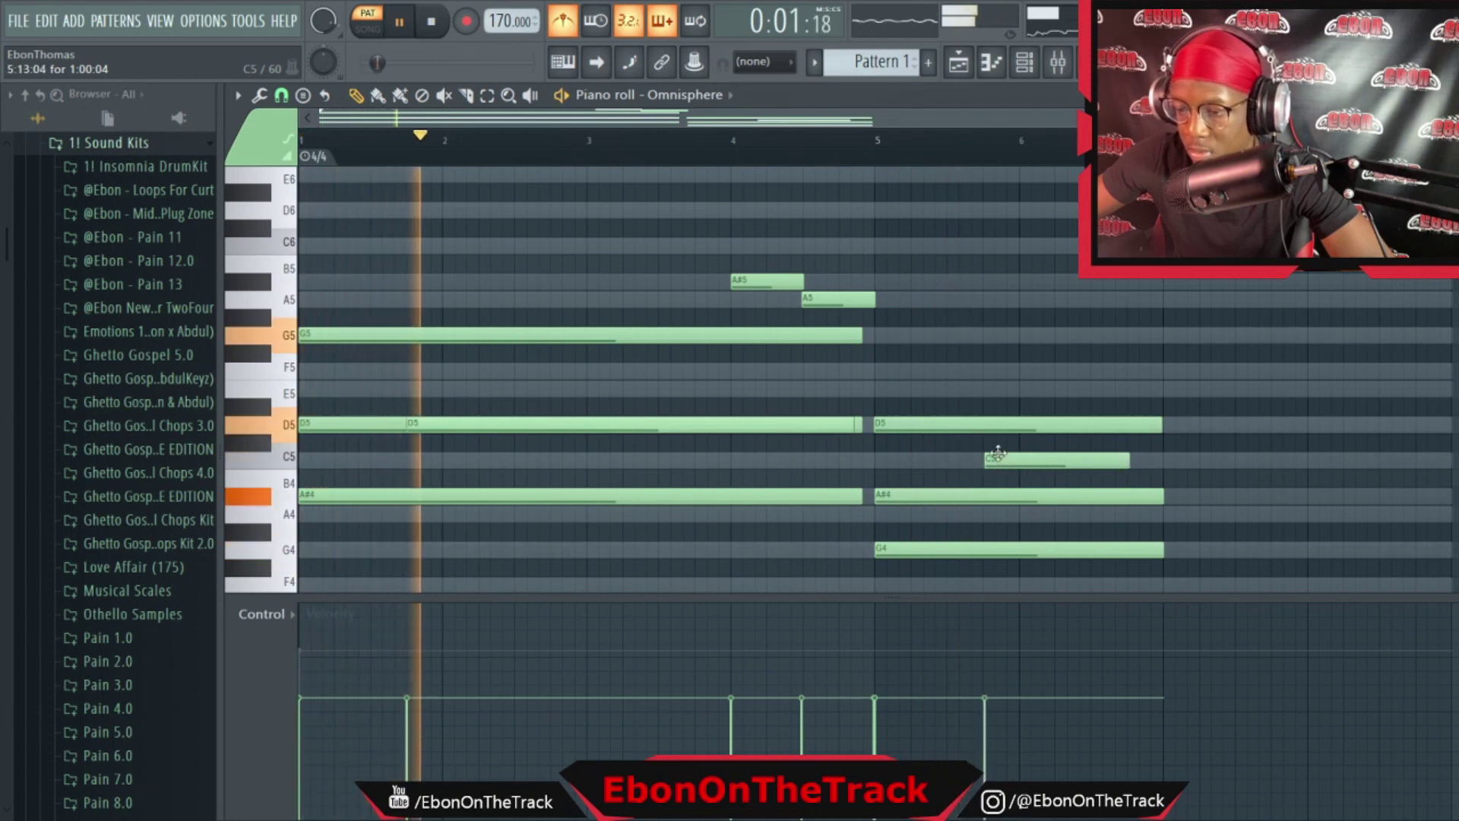
Add an F5 note at bar 5 lasting about two bars, and lengthen the C5 note toward the chord's end
left_click(893, 370)
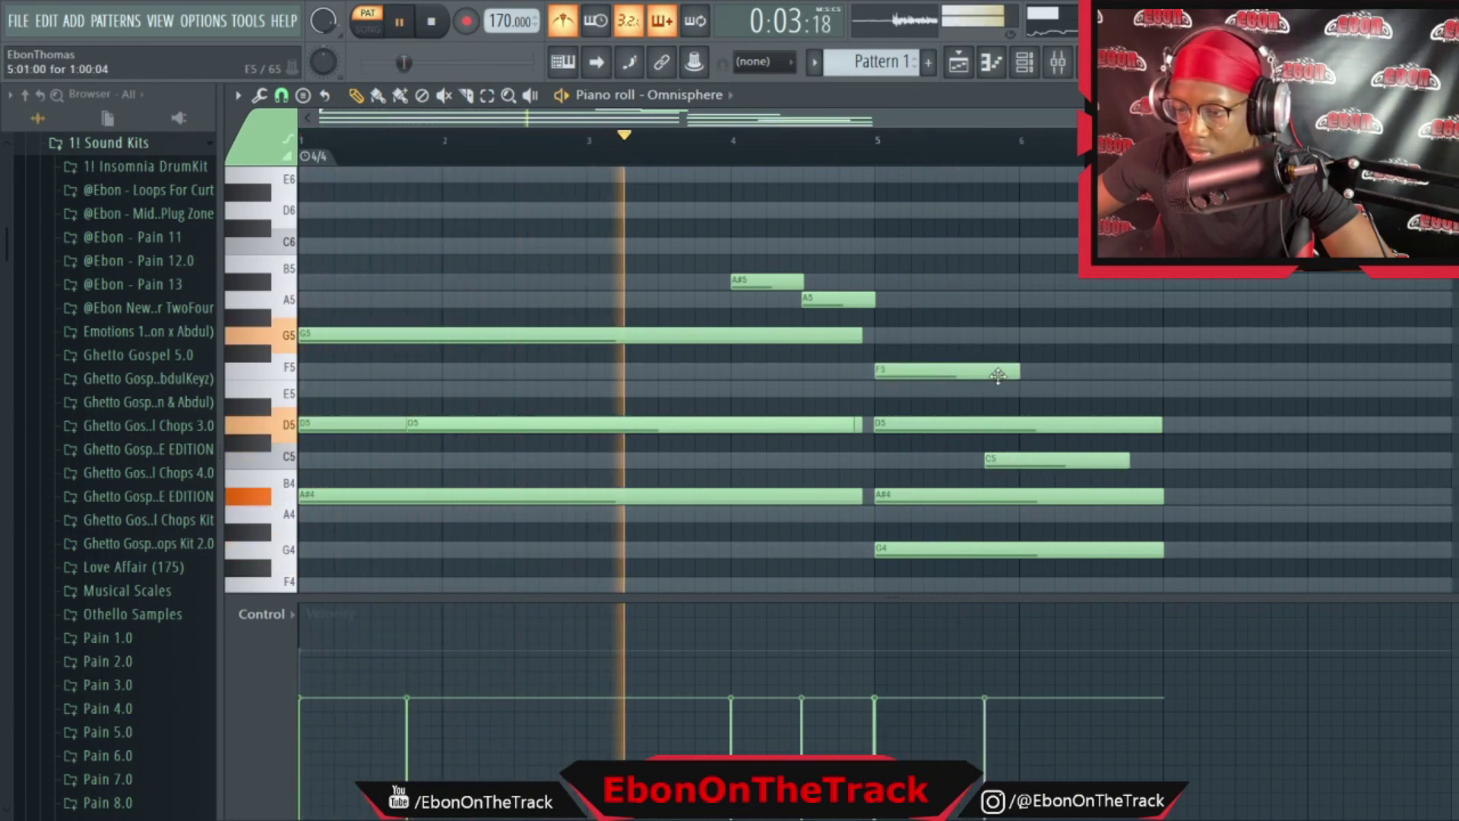
left_click_drag(1018, 371, 1167, 369)
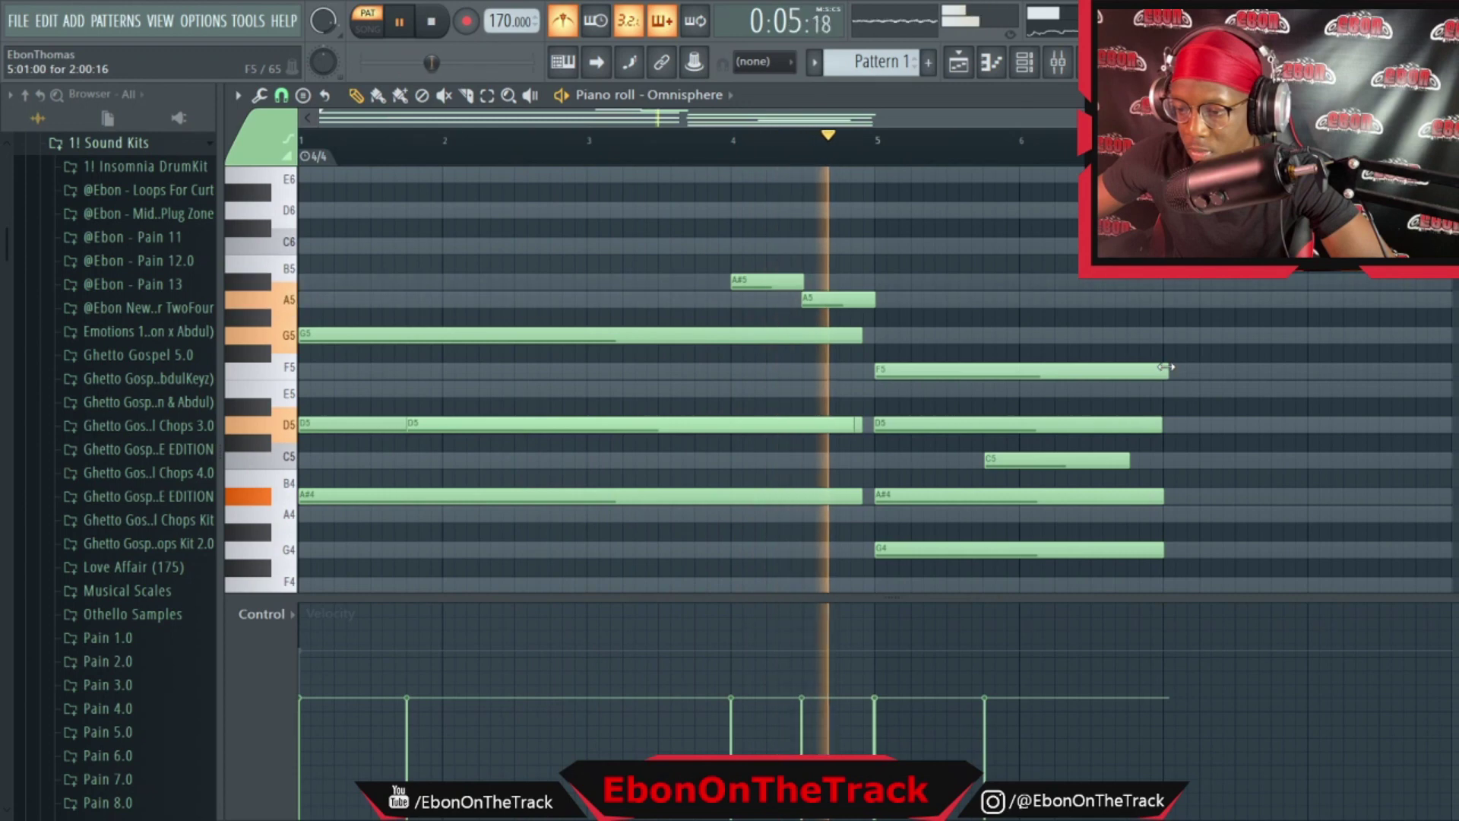
left_click_drag(1131, 460, 1156, 460)
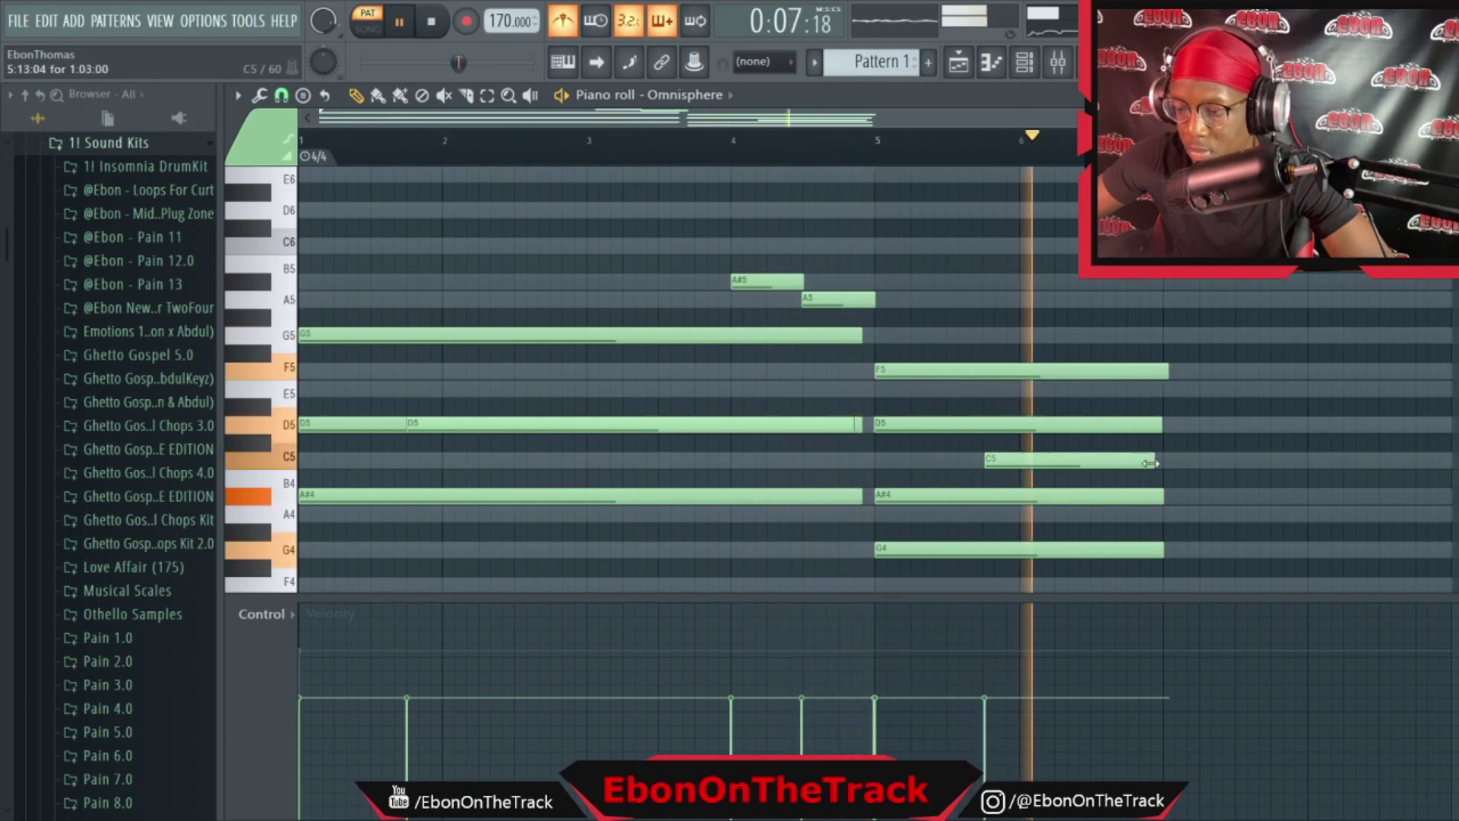
Place an A#4 note at bar 8, followed by an A4 note starting around the middle of that bar
scroll(1246, 429, "down", 3)
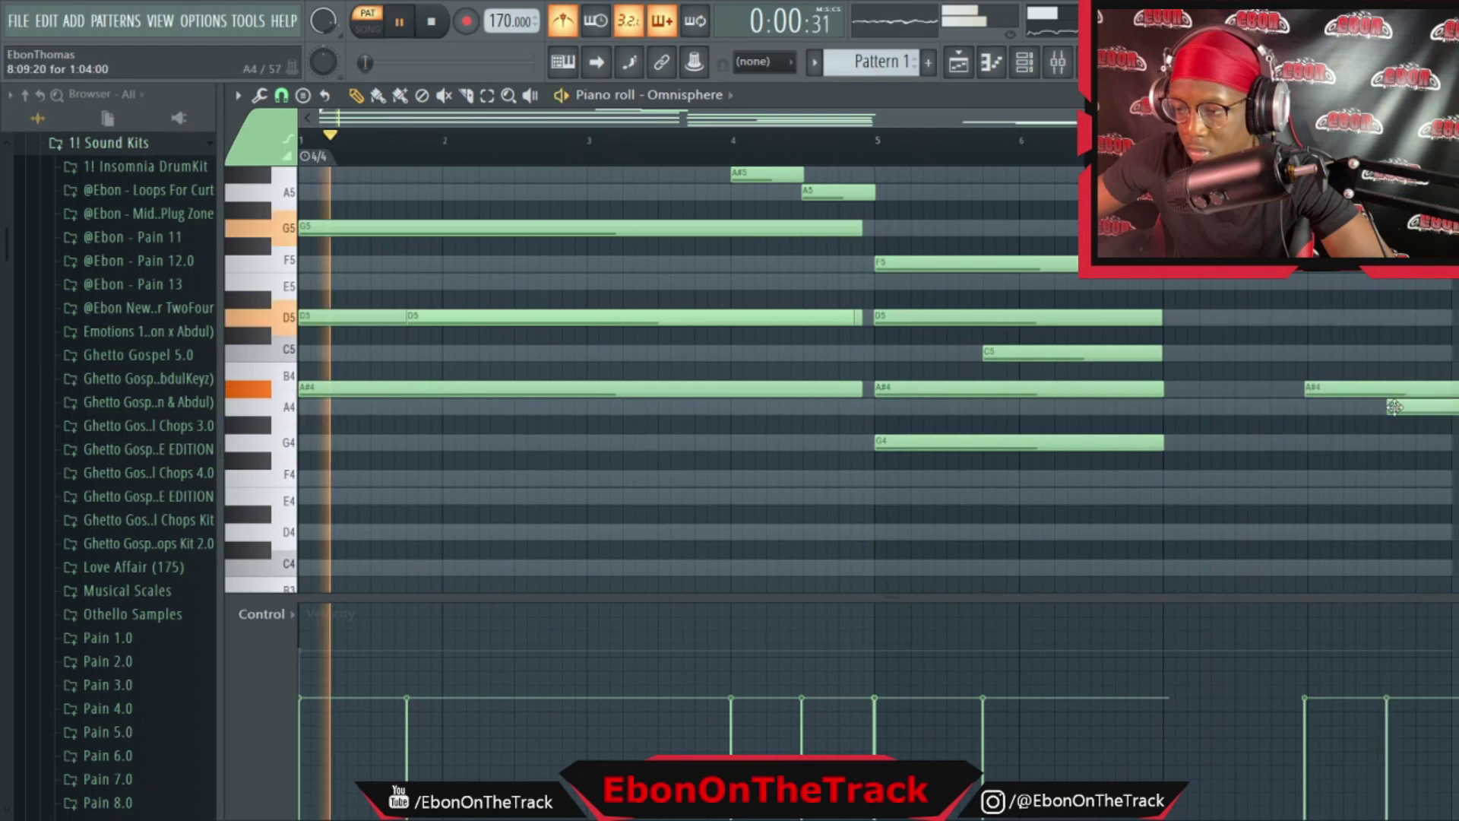
left_click_drag(1394, 411, 1388, 415)
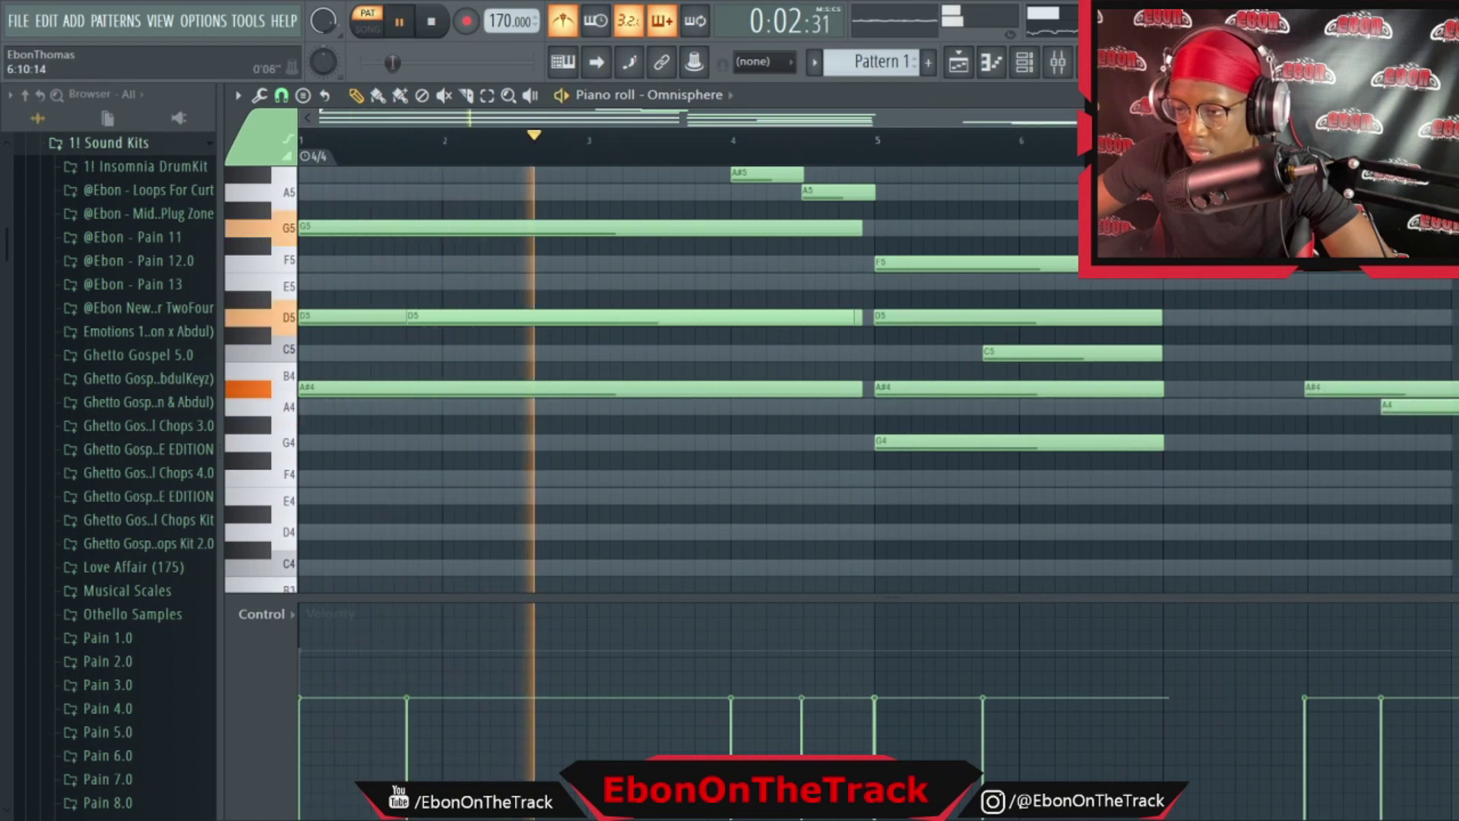
scroll(1107, 142, "down", 2)
scroll(1111, 408, "up", 4)
scroll(1111, 409, "down", 3)
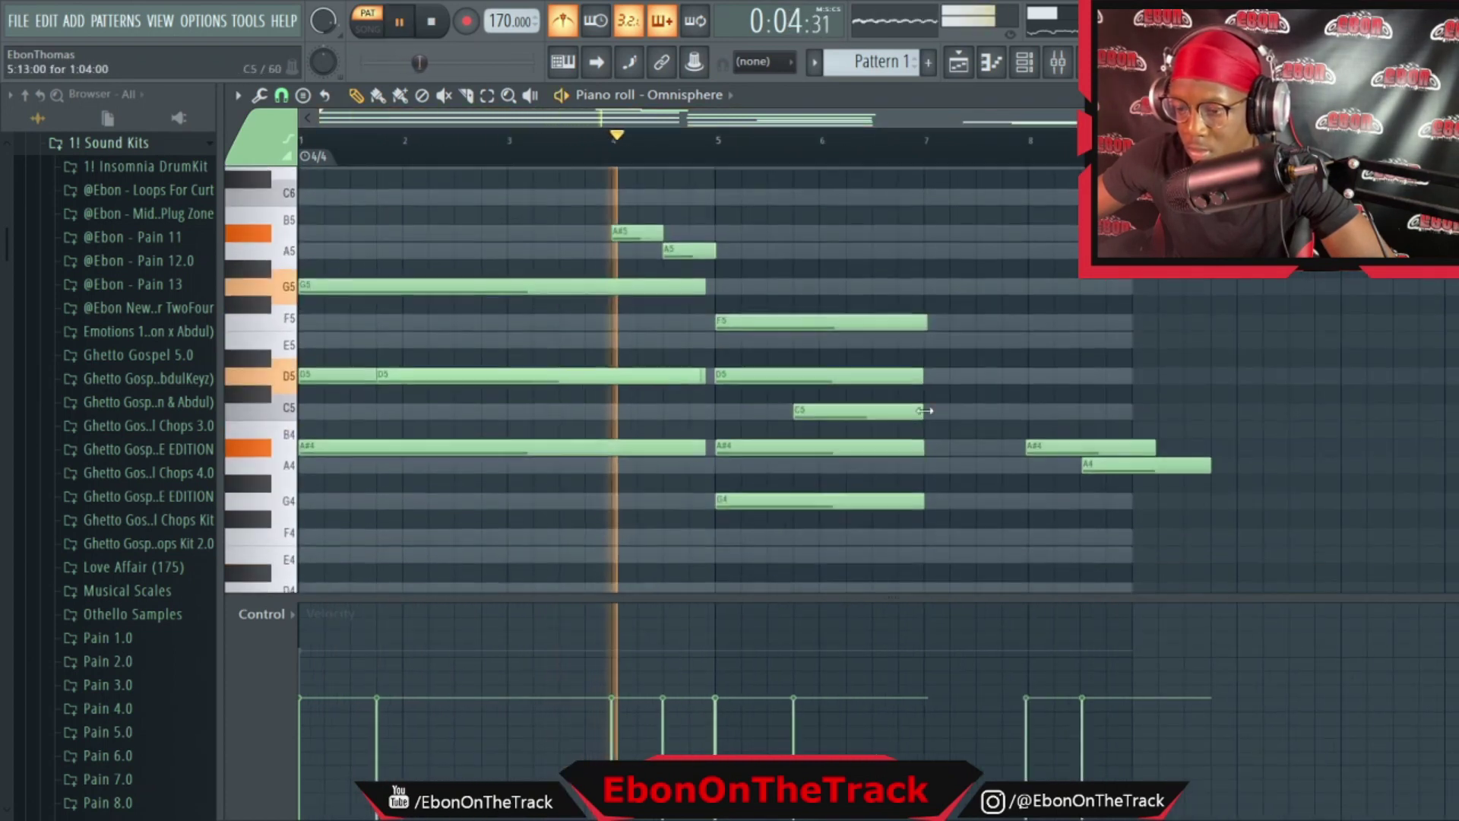
Lengthen the bar 5 chord to bar 8, and shorten the following A#4 and A4 to half a bar each
left_click_drag(866, 523, 1030, 313)
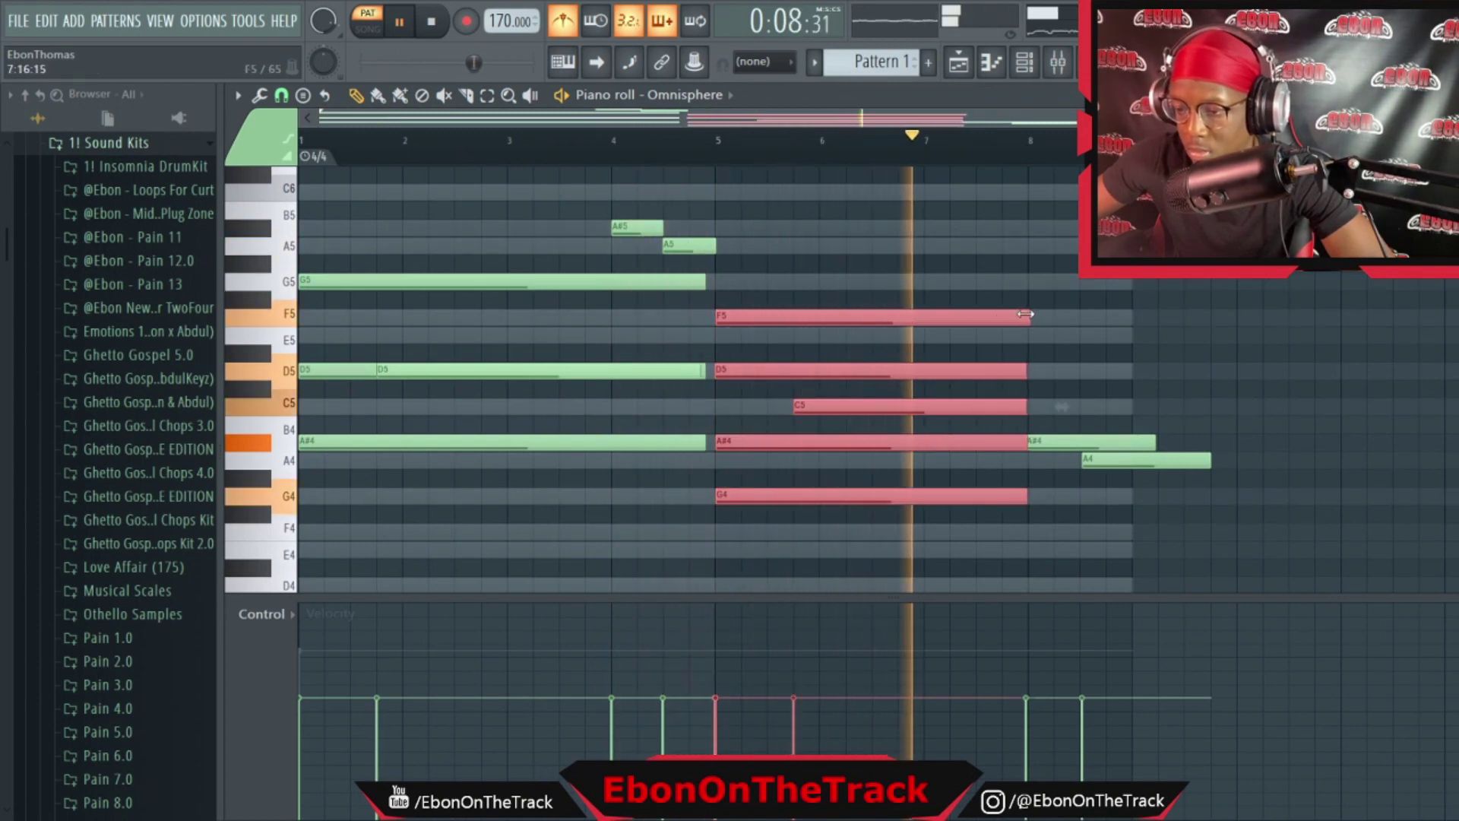
left_click_drag(1055, 442, 1059, 442)
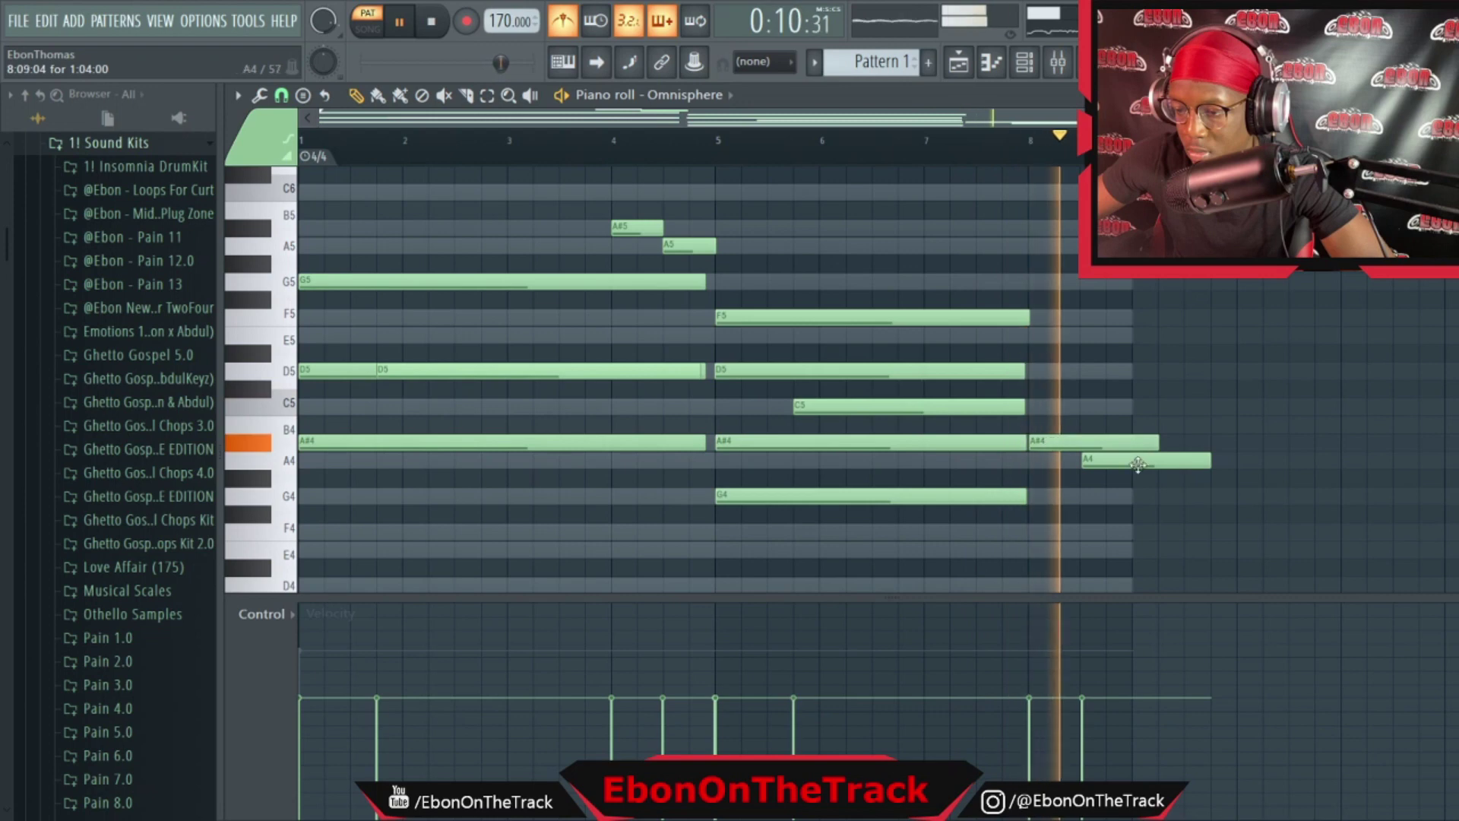
key("space")
left_click_drag(1201, 459, 1079, 442)
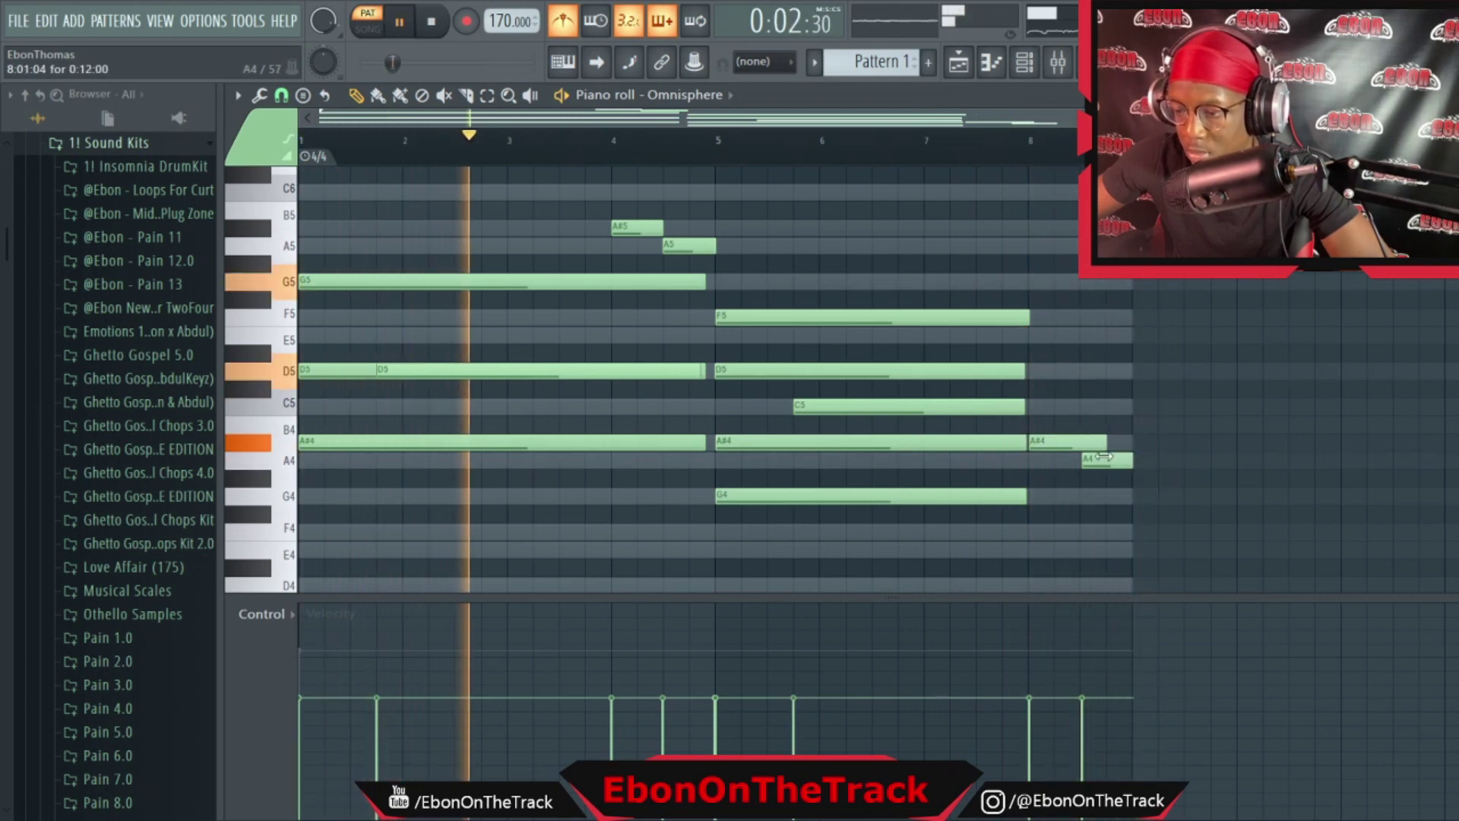
Nudge the F5 note, play the pattern from about bar 4, and delete C5 from the bar 5 chord
mouse_move(741, 313)
left_mouse_down()
mouse_move(738, 274)
mouse_move(740, 315)
left_mouse_up()
key("space")
key("space")
left_click(635, 162)
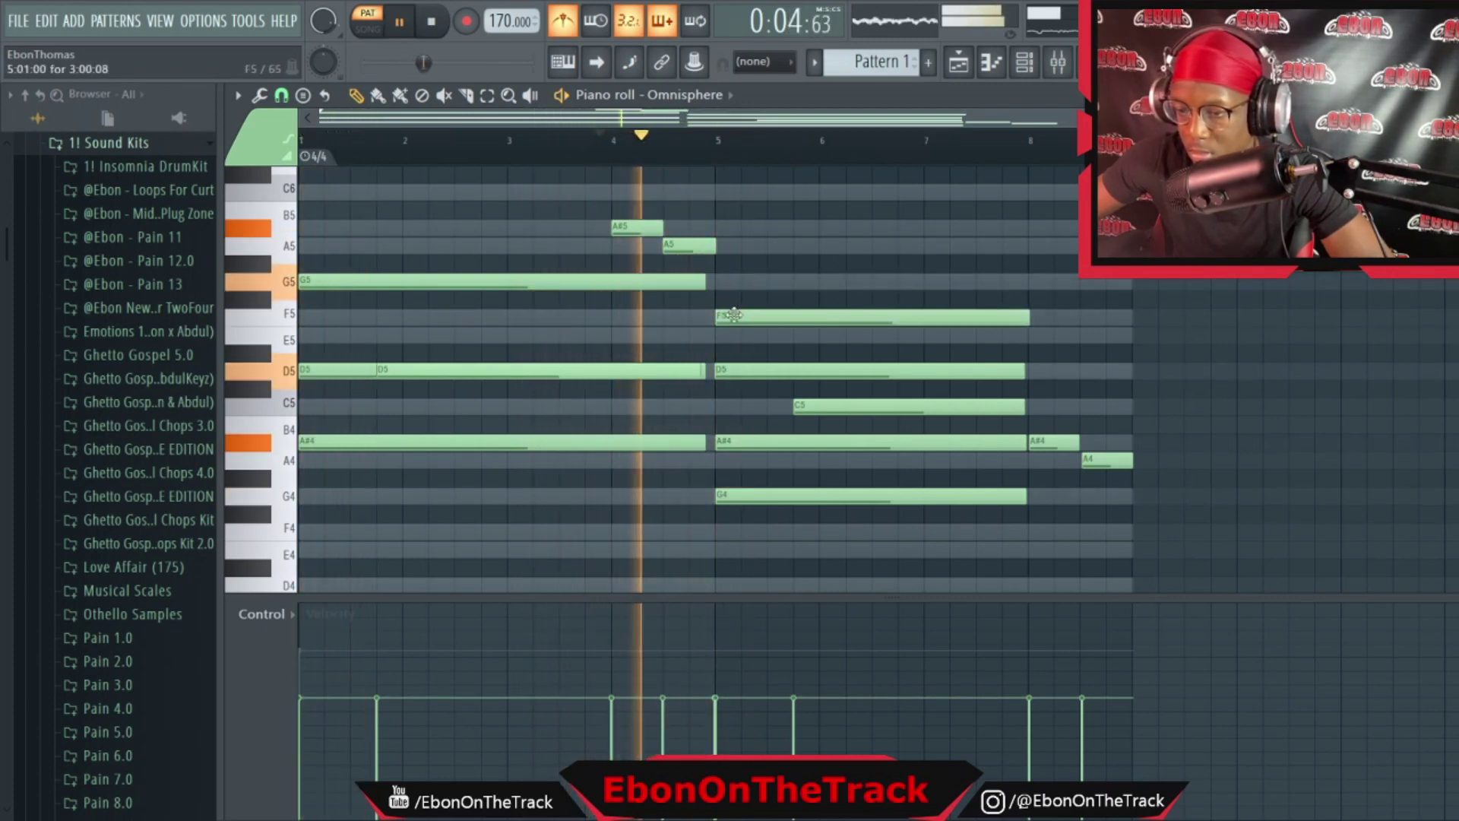
right_click(855, 407)
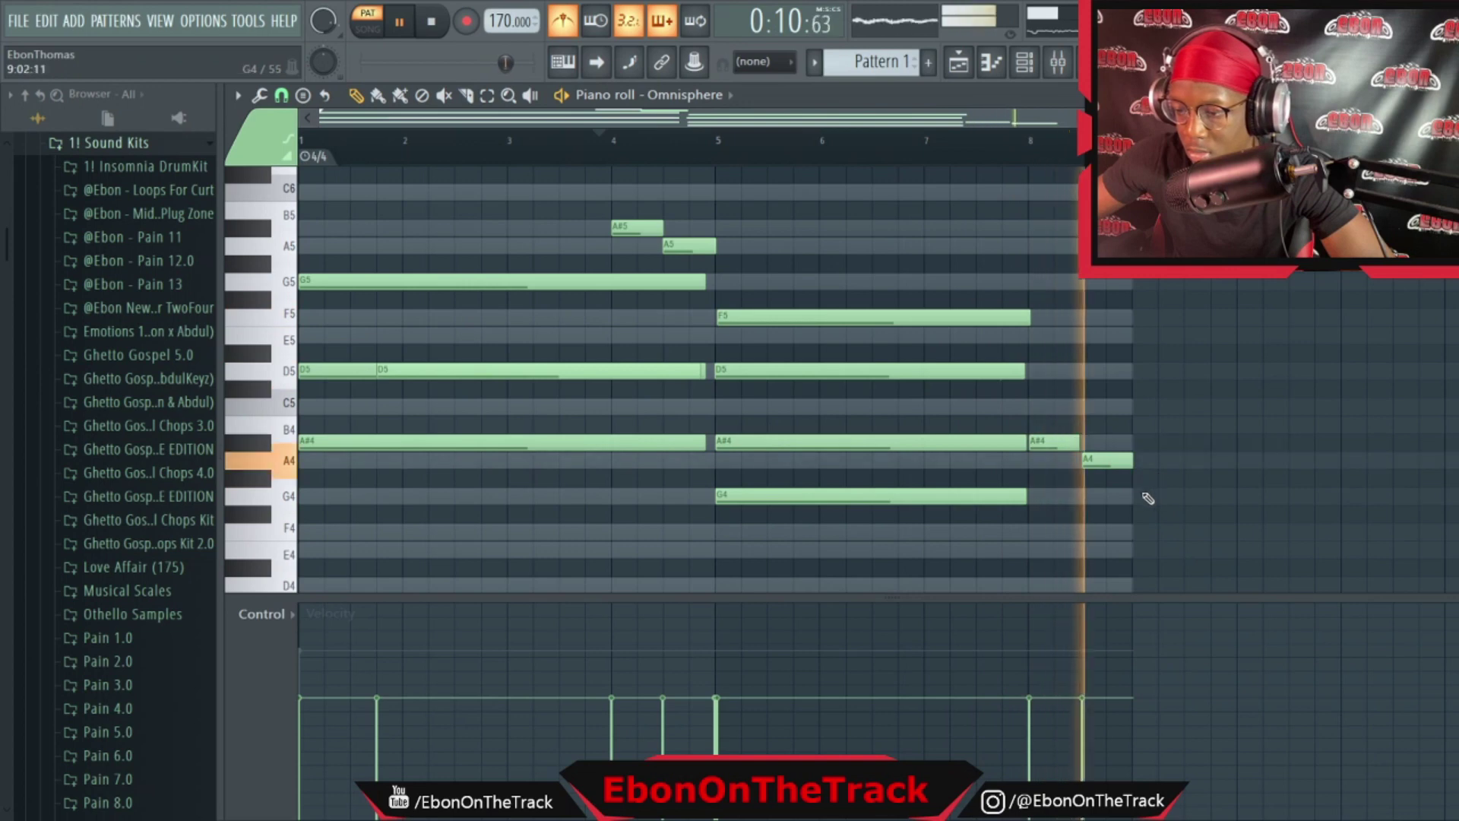
Build a three-bar chord at bar 9 from the notes F4, A4, C5 and F5, with aligned starts
left_click(1129, 536)
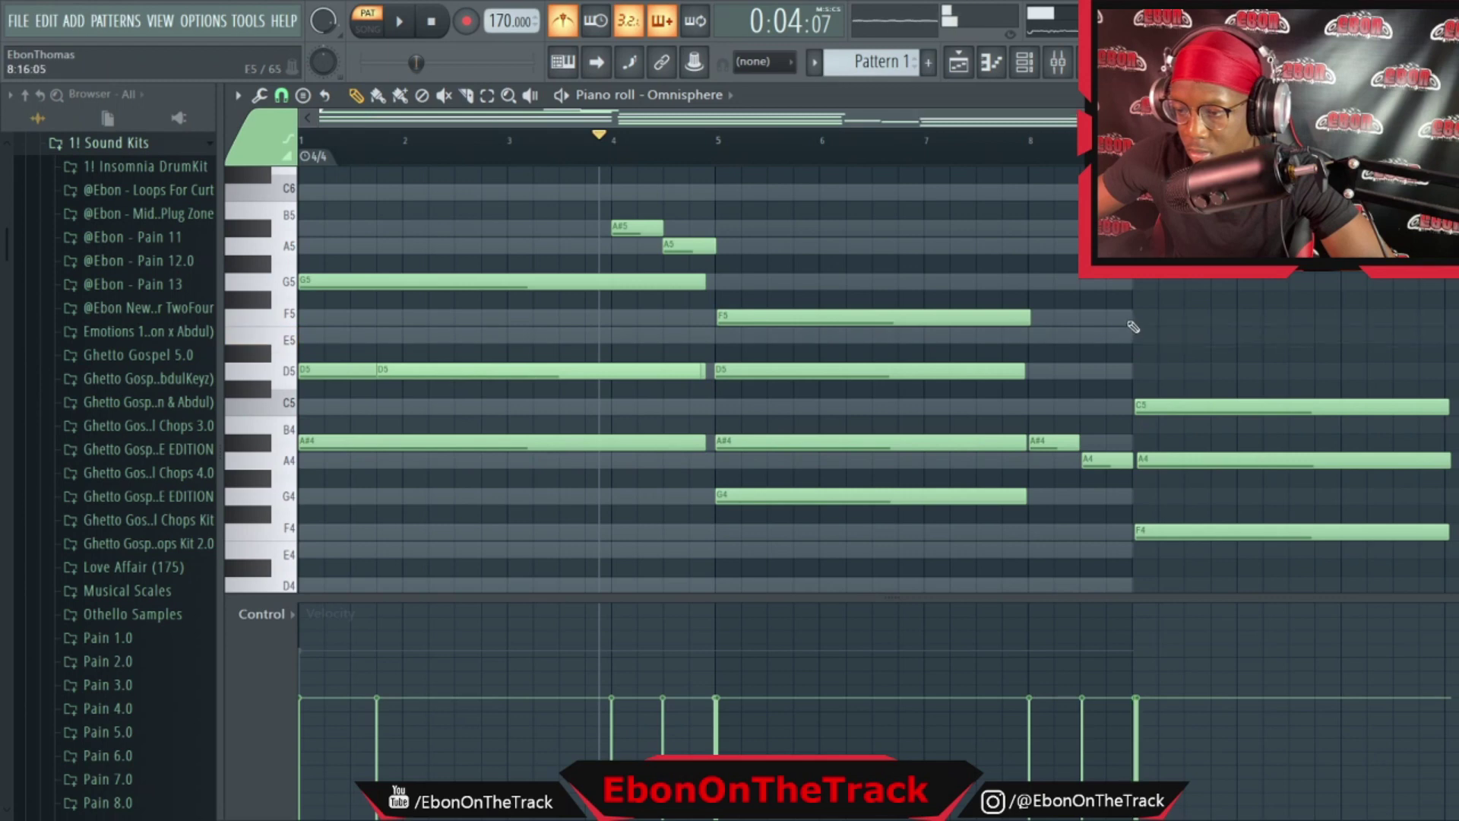
left_click(1133, 327)
key("space")
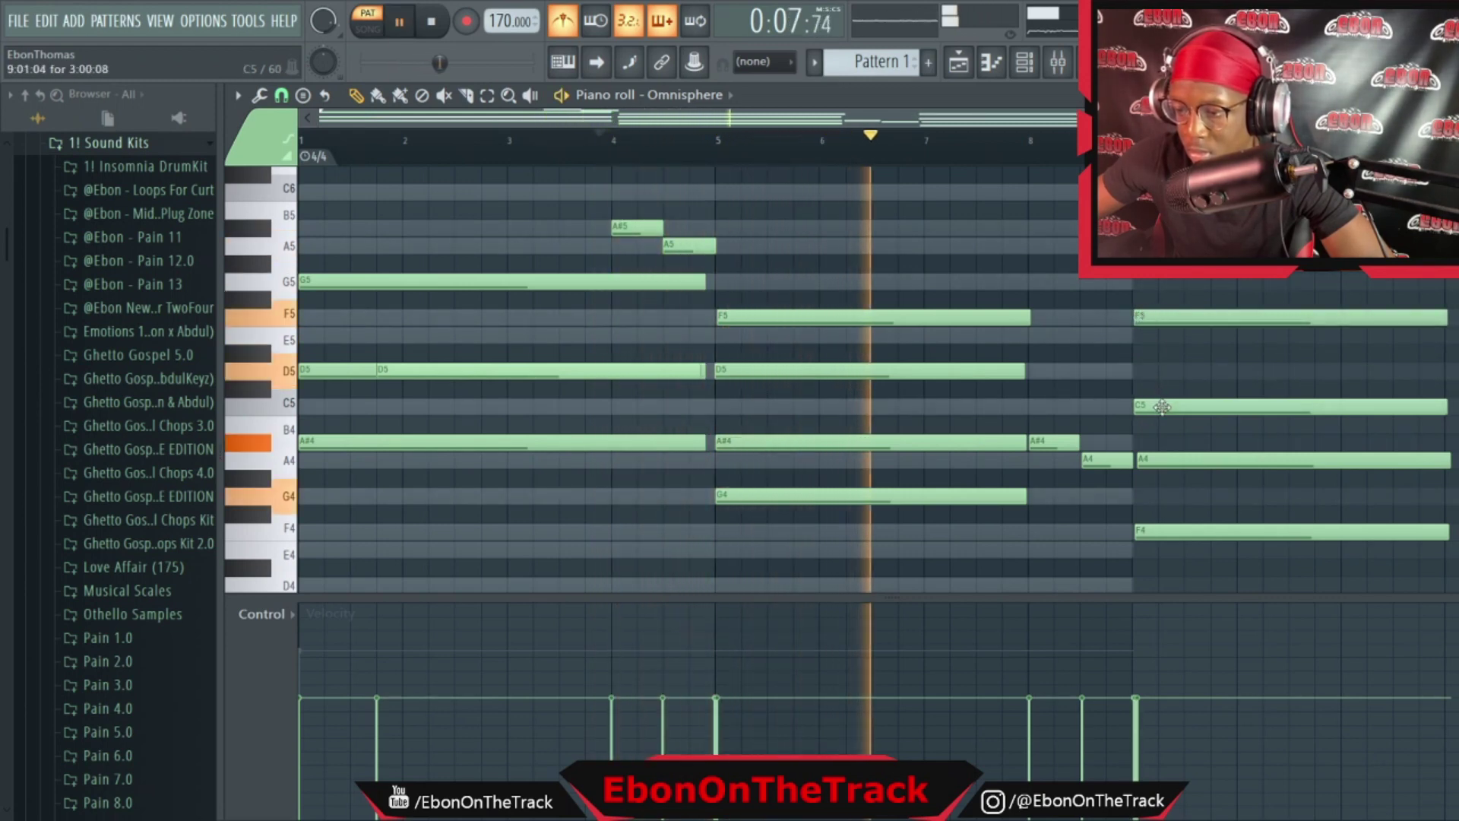
left_click_drag(1132, 461, 1173, 466)
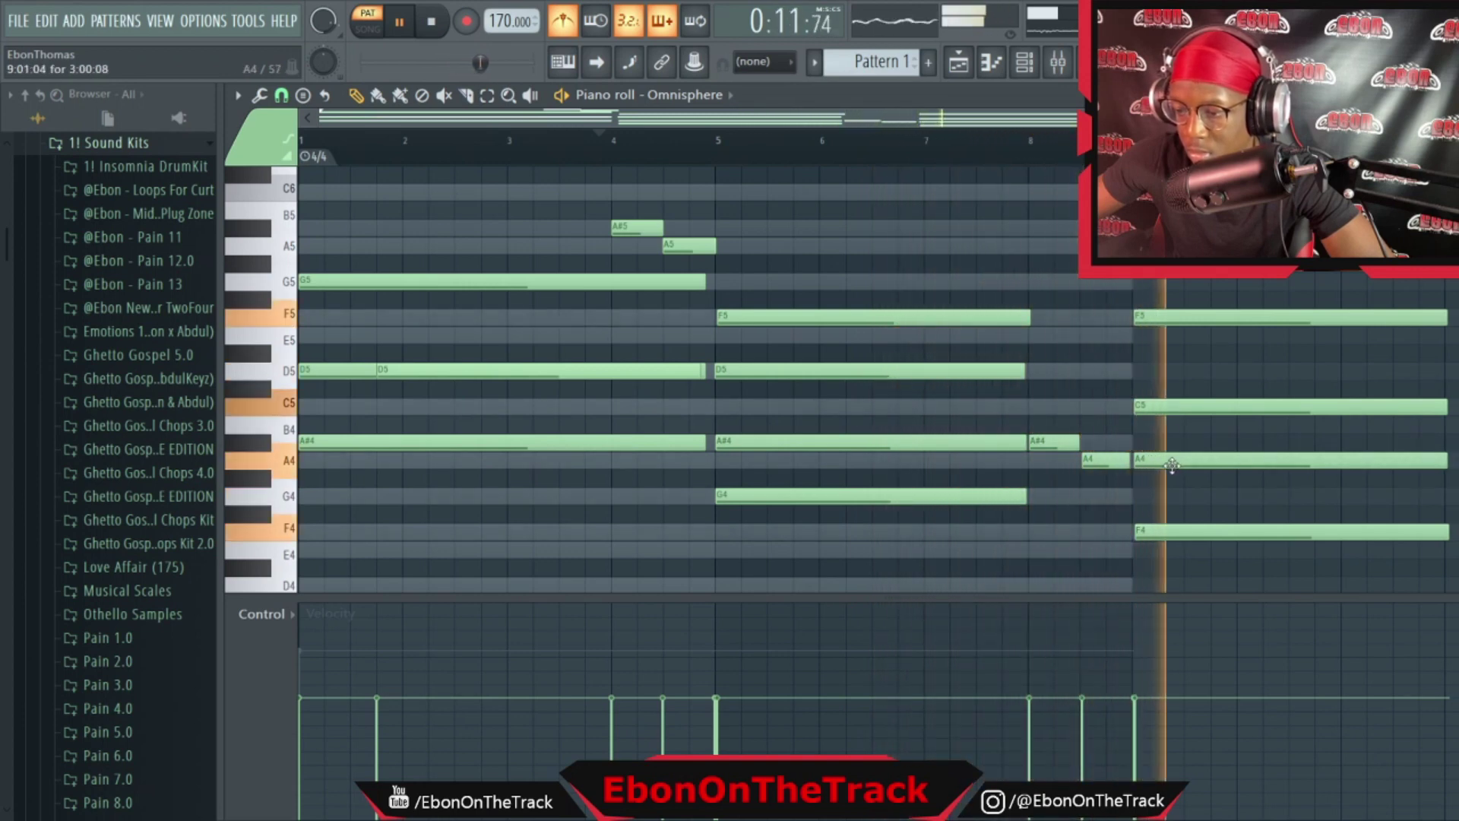
Try A5 and A#5 melody notes in bar 12 after the bar 9 chord and play the pattern
scroll(1365, 211, "down", 2)
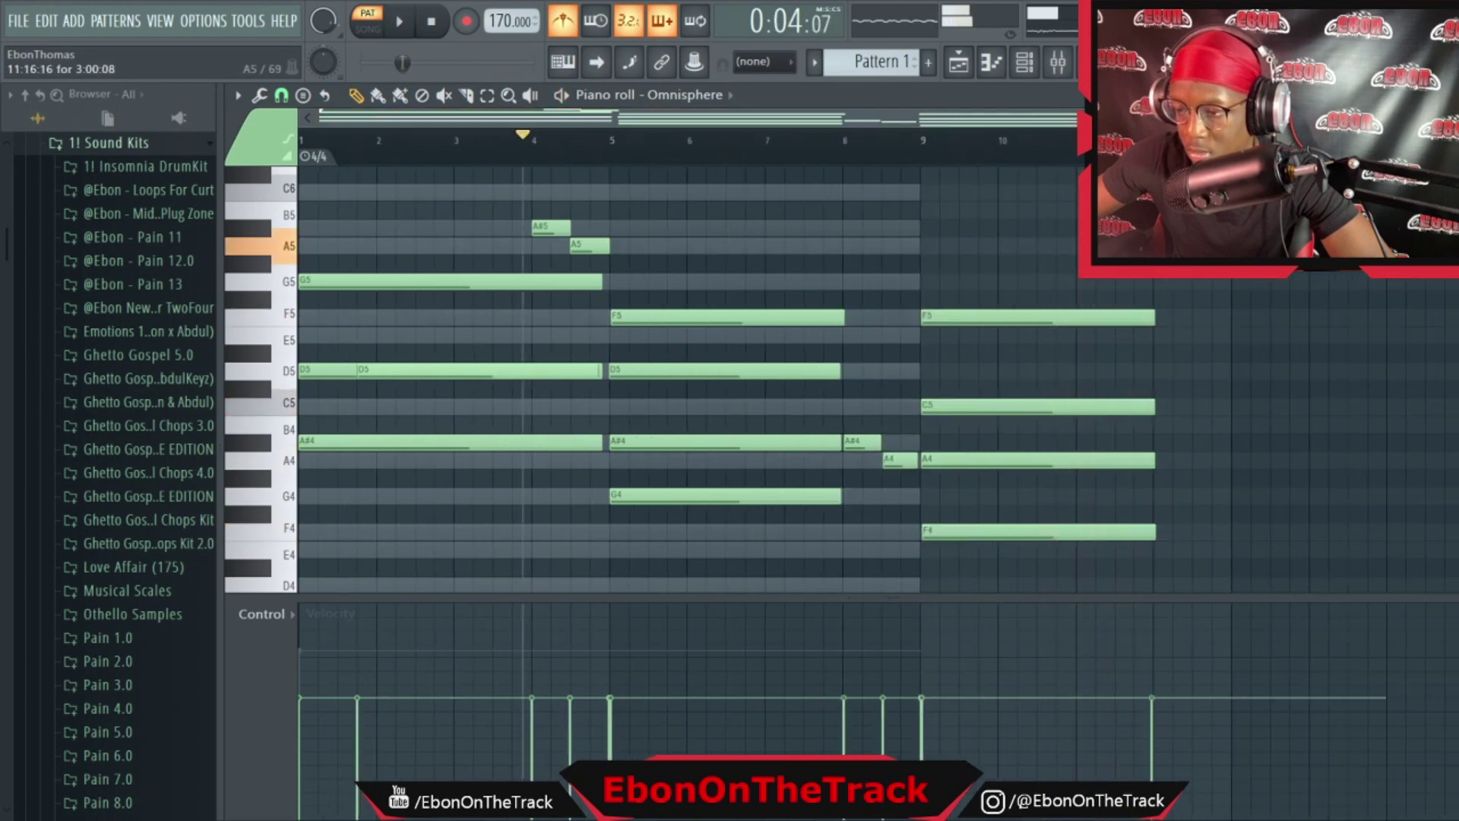
key("space")
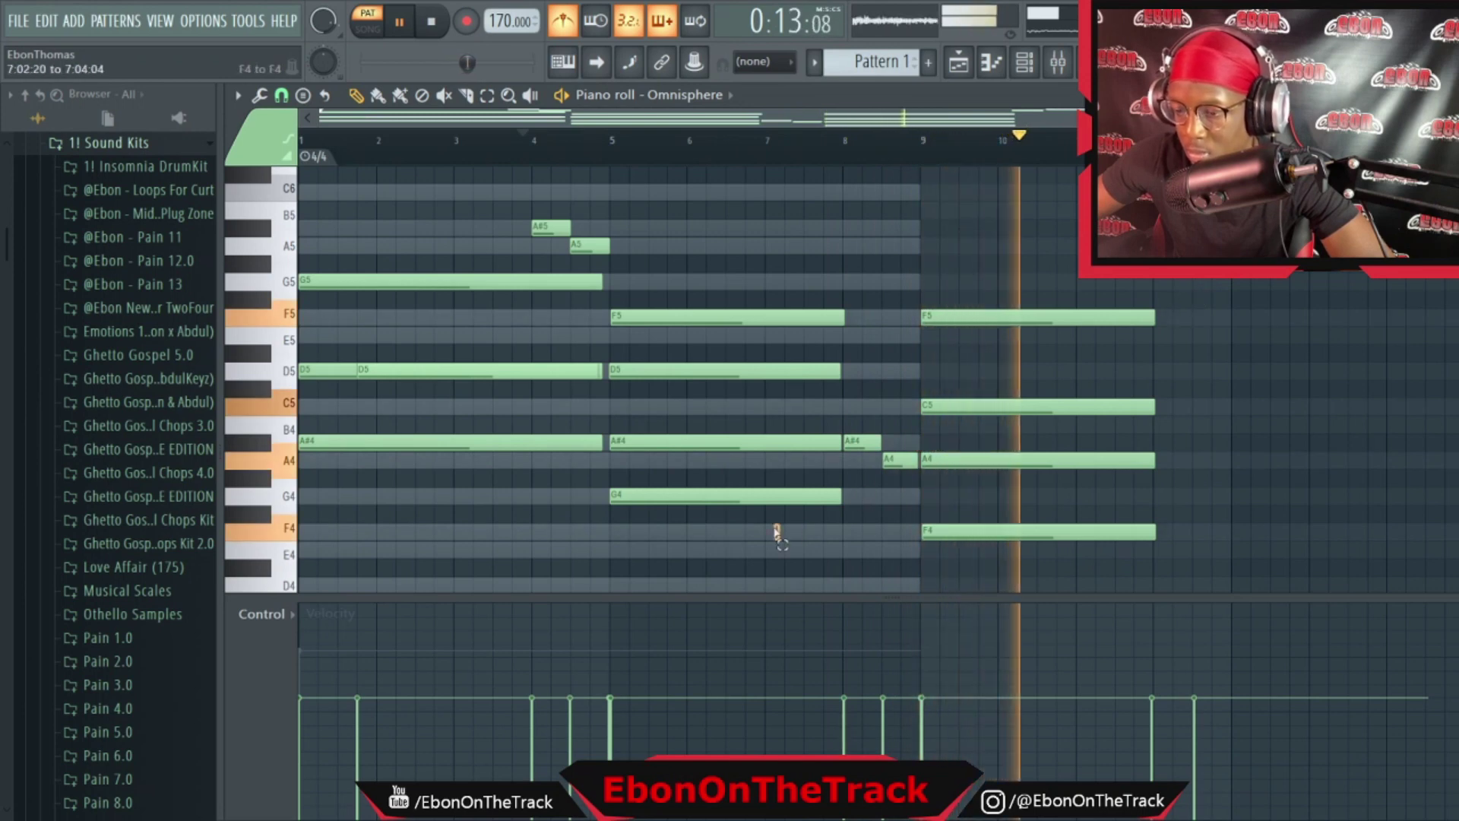
Lengthen all of the bar 5 chord's notes to bar 9 and remove the trial melody notes in bar 12
left_click_drag(775, 531, 907, 322)
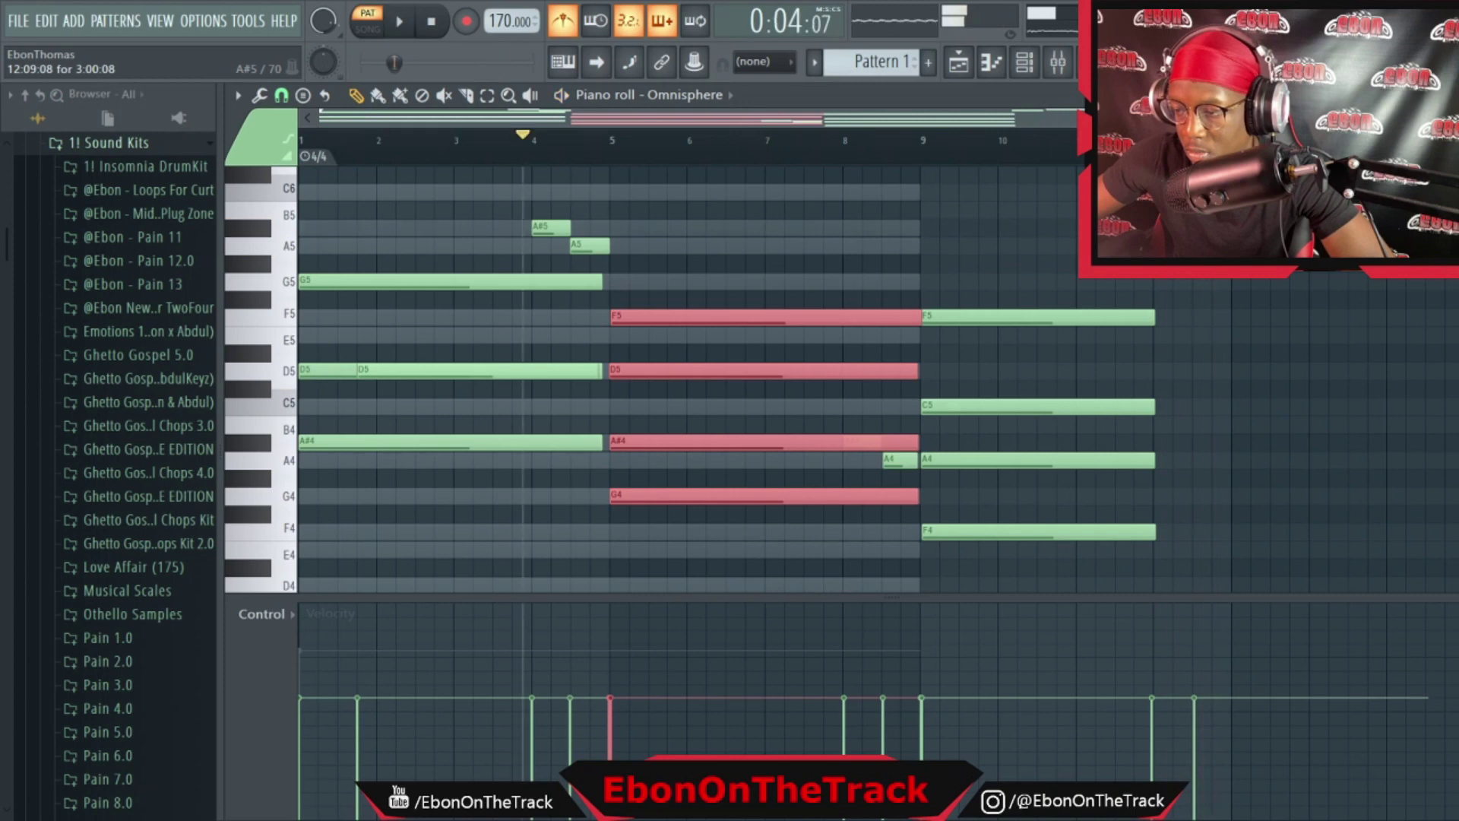
key("space")
key("ctrl+d")
right_click(1208, 228)
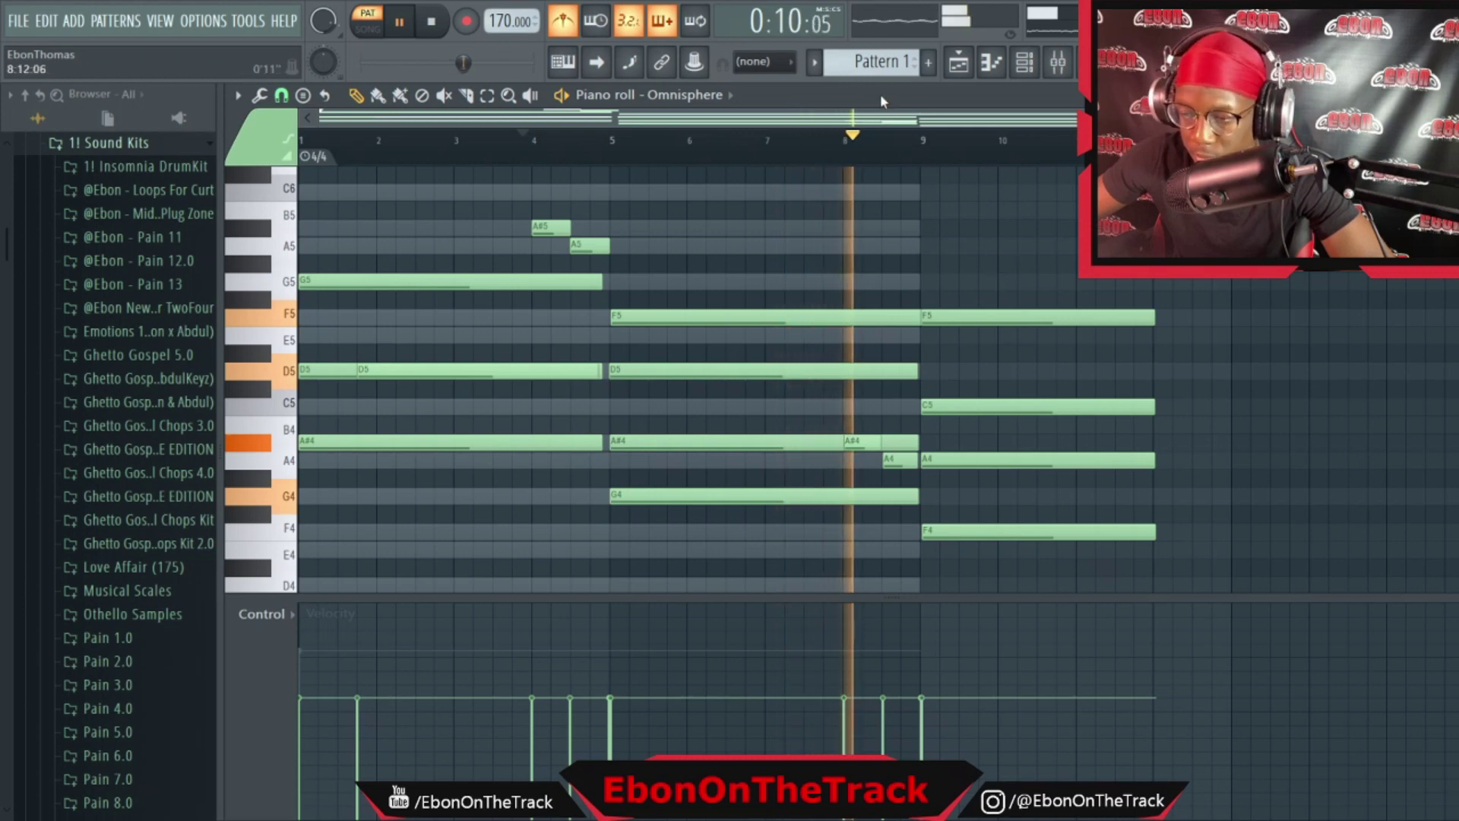
Add a melody note over the bar 9 chord on A#4, starting late in bar 9 and about two and a half bars long
left_click_drag(881, 120, 1067, 145)
scroll(973, 324, "down", 1)
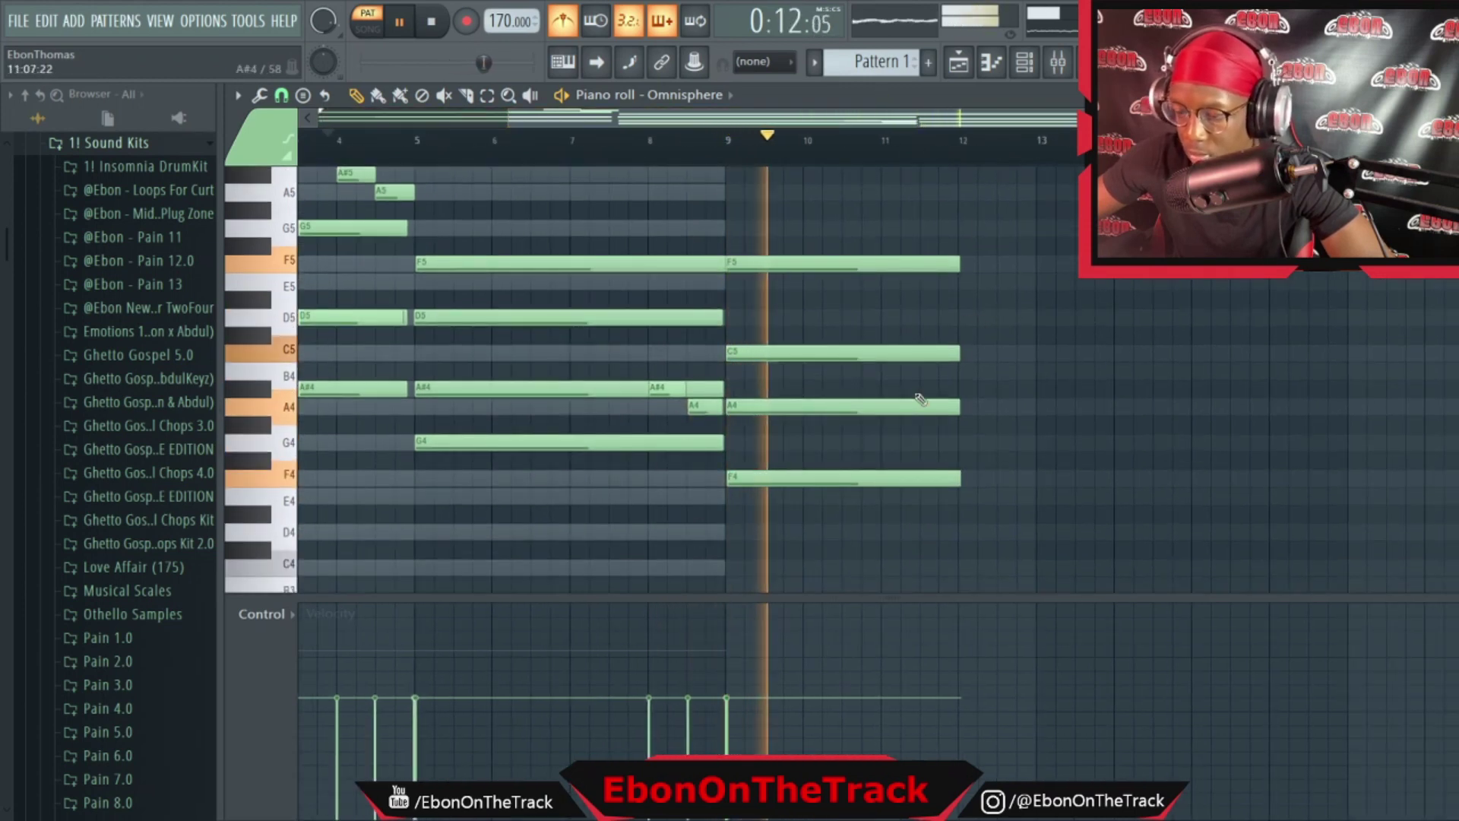
left_click(825, 442)
key("space")
key("space")
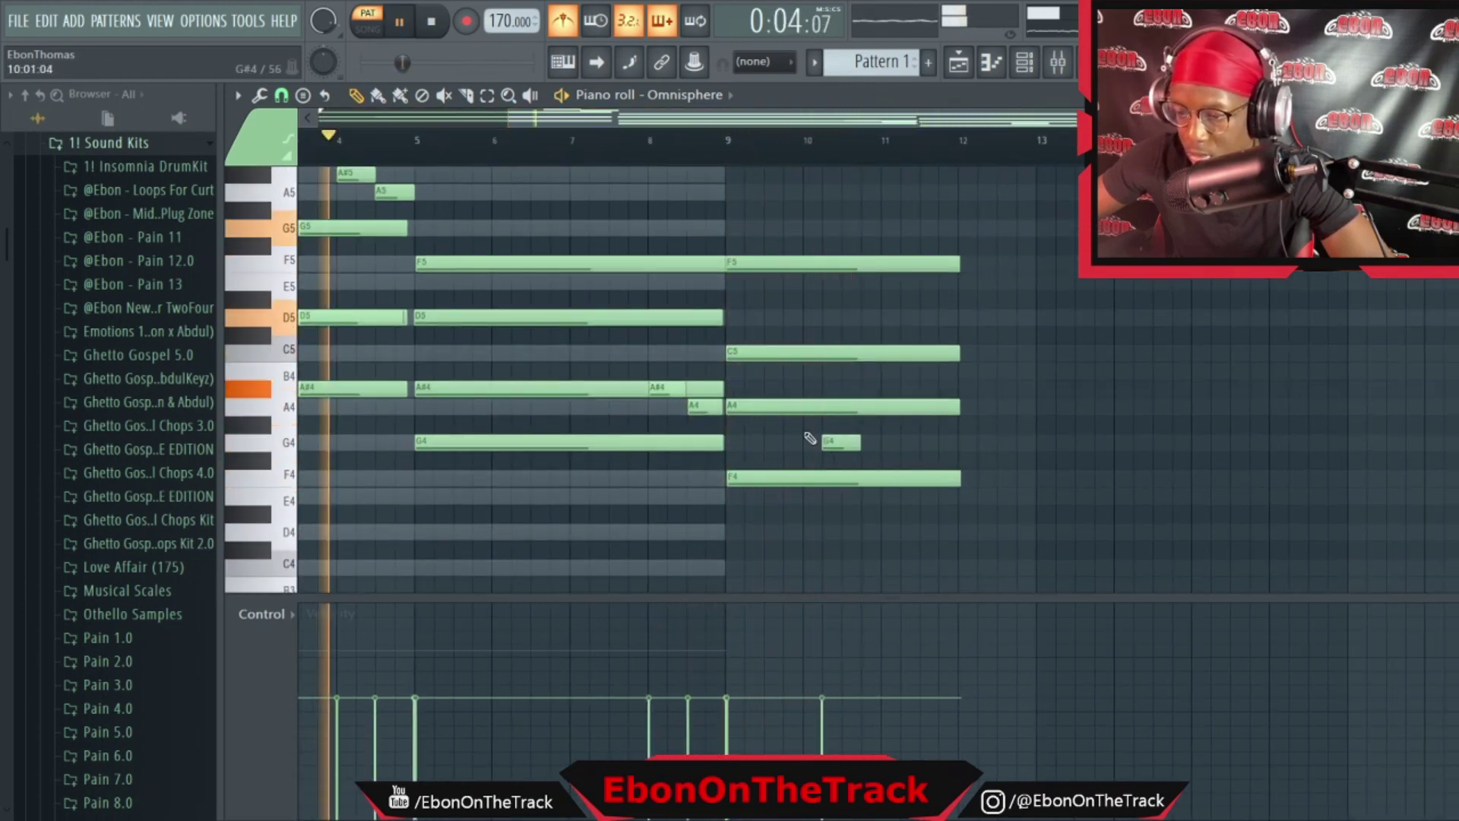
left_click(665, 140)
left_click_drag(860, 443, 856, 384)
key("space")
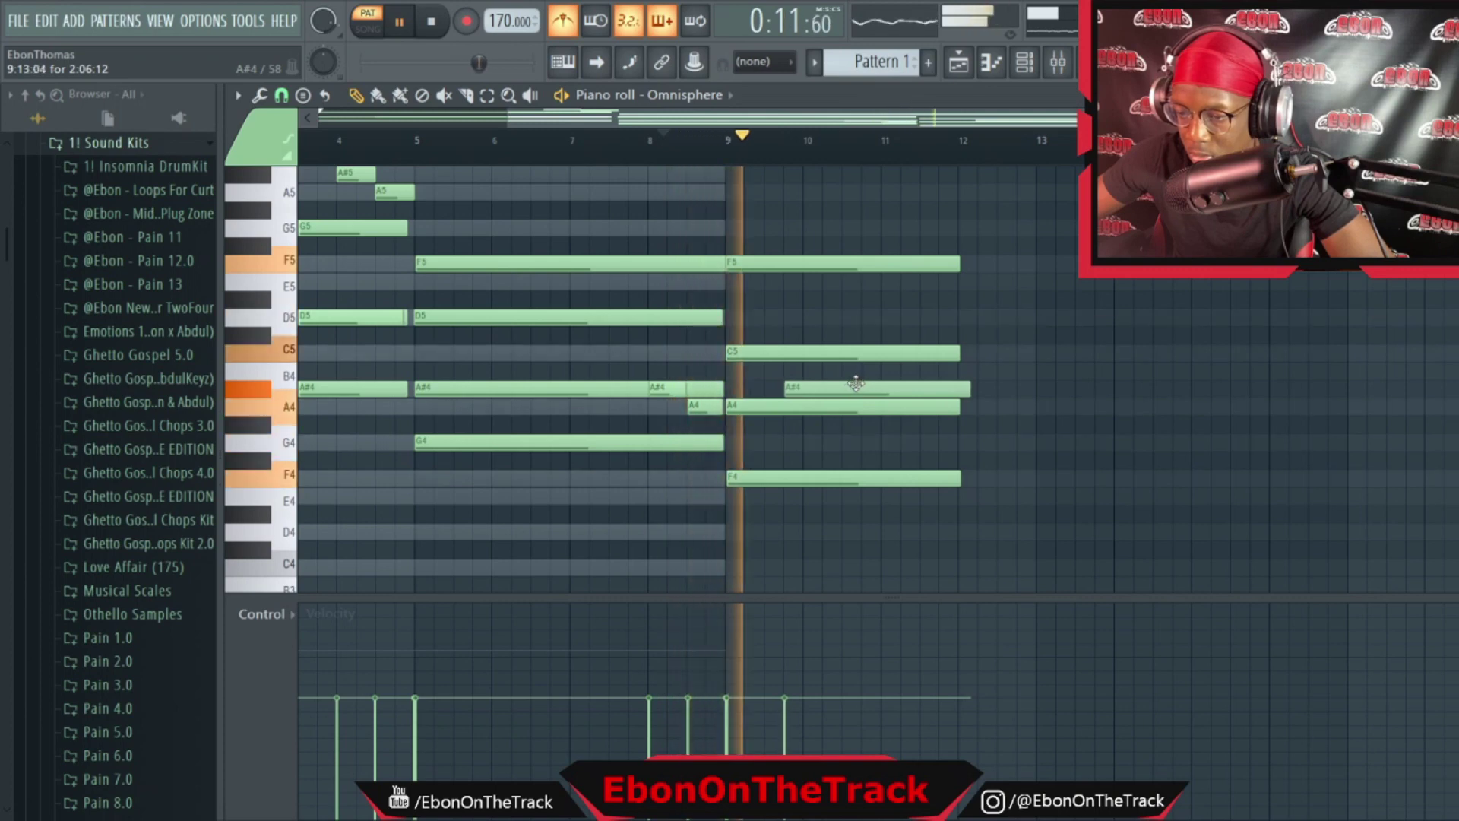
Replay the progression and add another C5 note starting halfway through bar 10
key("space")
key("space")
mouse_move(900, 371)
left_mouse_down()
mouse_move(845, 339)
mouse_move(869, 339)
left_mouse_up()
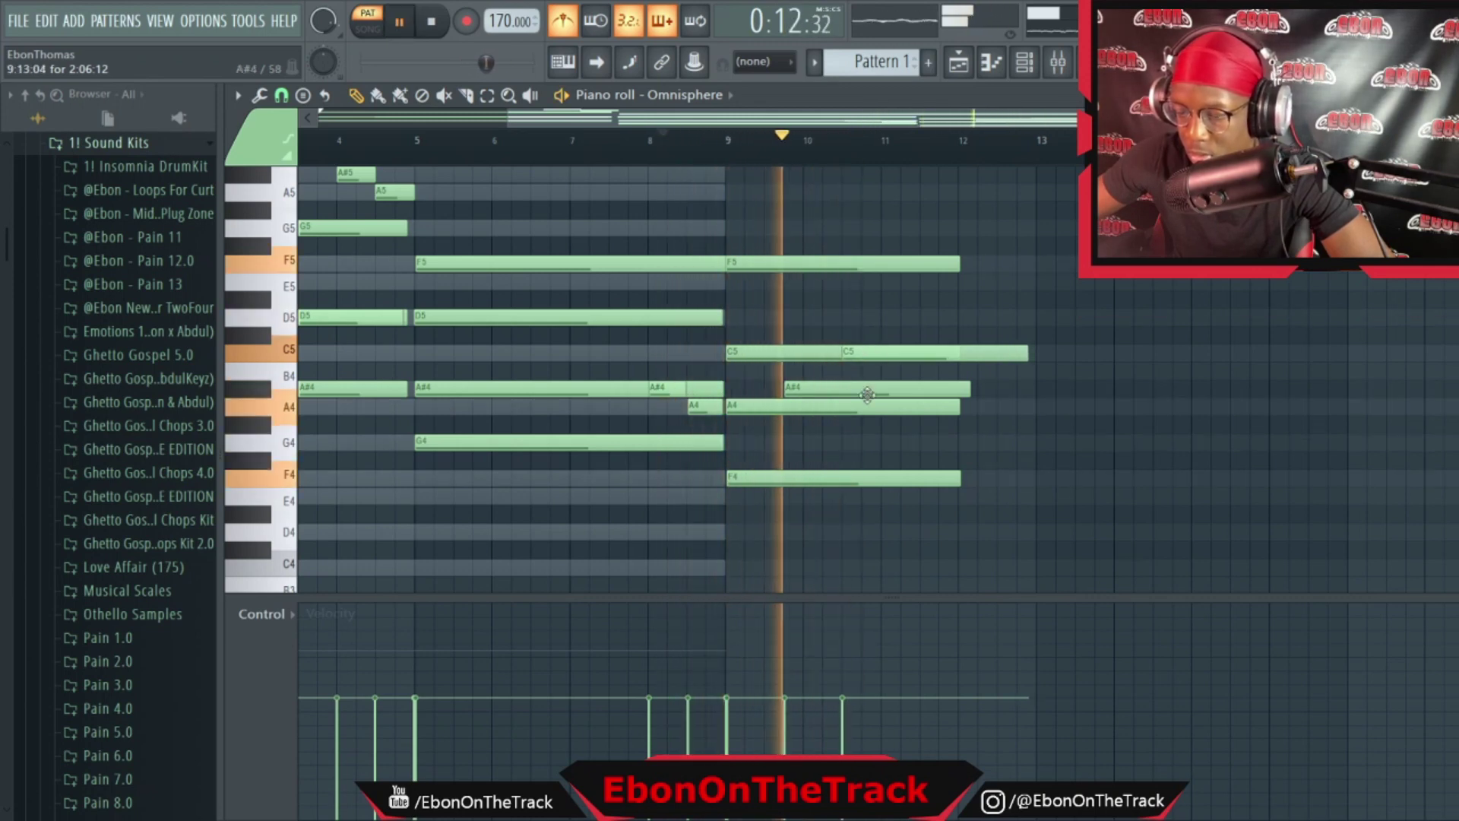
Lengthen the bar 9 chord and its melody notes toward bar 13, trimming the second C5 and extending A4 and F4 to match
left_click_drag(932, 502, 1029, 264)
key("space")
key("space")
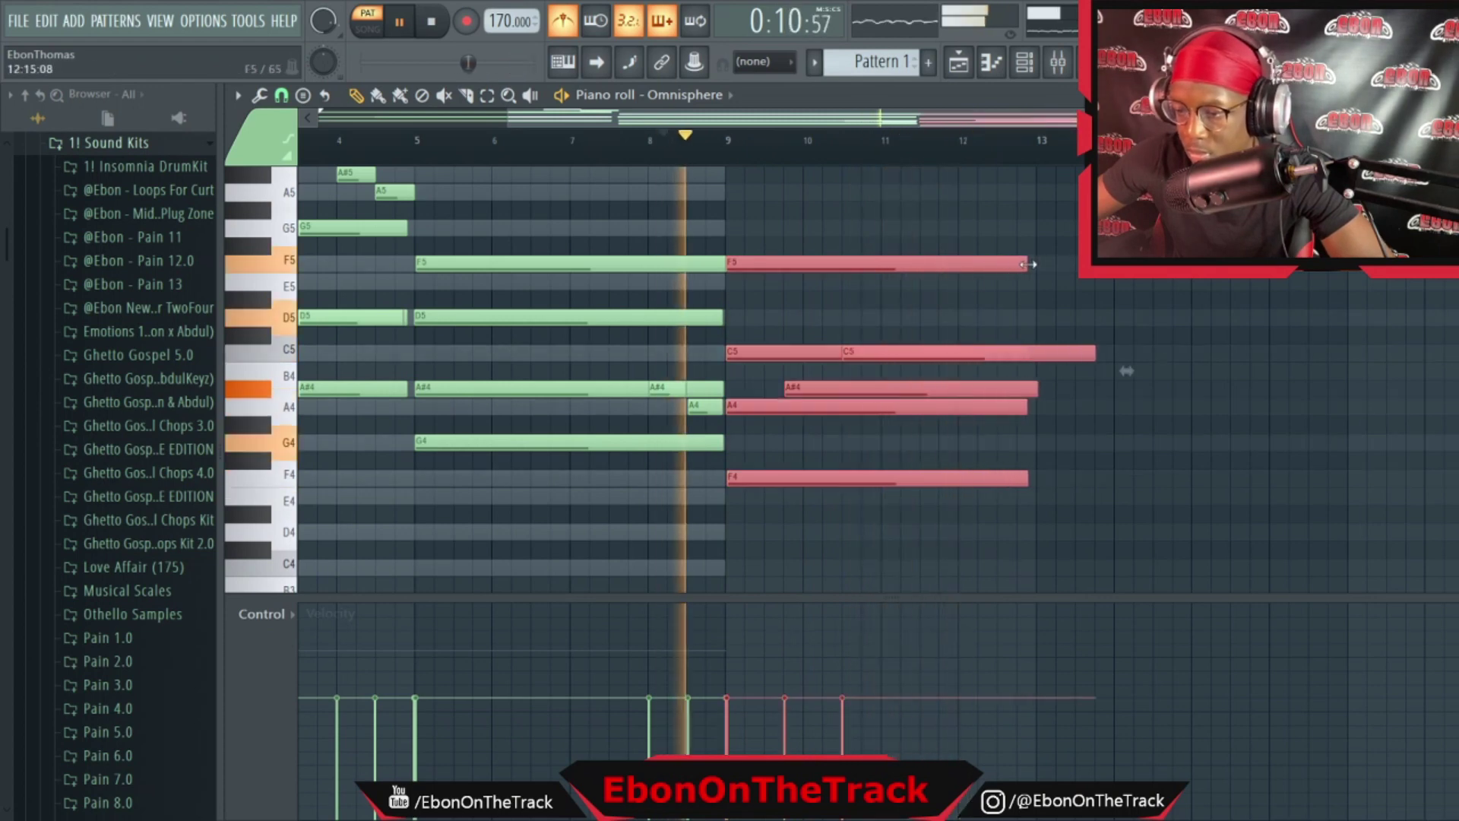
left_click_drag(1078, 322, 1039, 357)
left_click(1028, 406)
left_click_drag(1027, 406, 1032, 407)
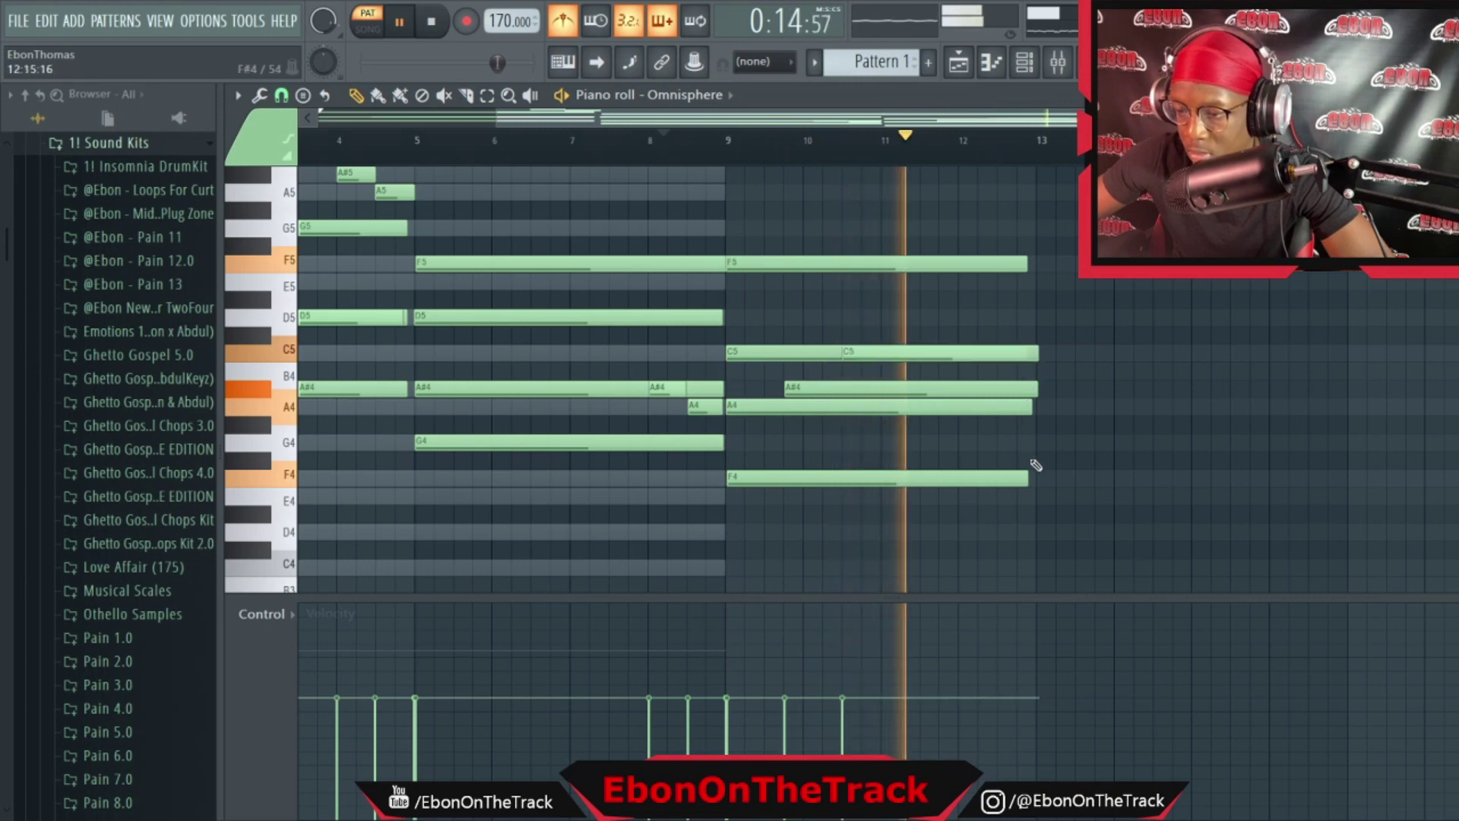
left_click_drag(1026, 478, 1039, 479)
key("space")
left_click(988, 446)
left_click(1023, 461)
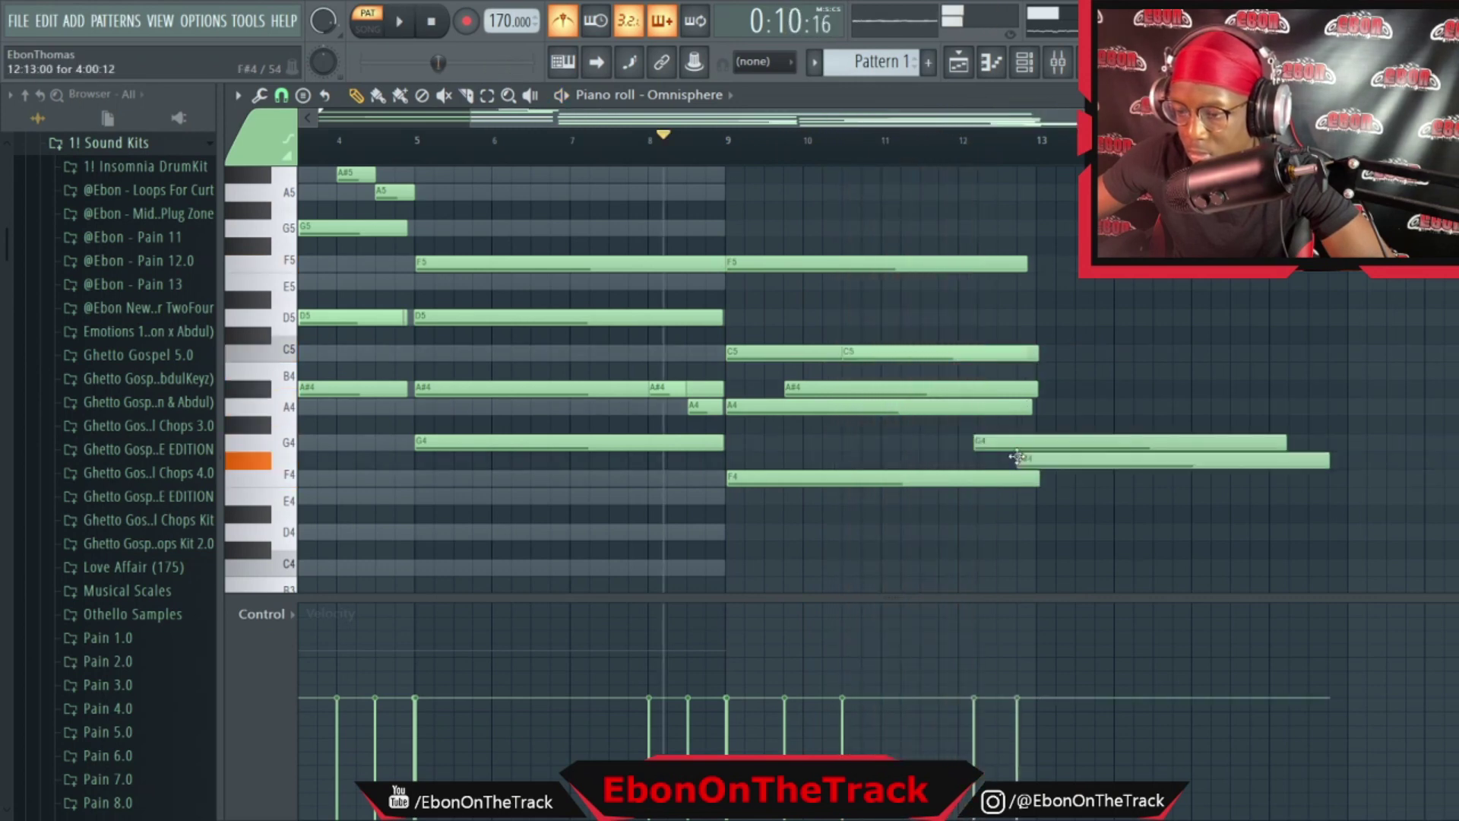
key("space")
right_click(1061, 465)
right_click(1055, 447)
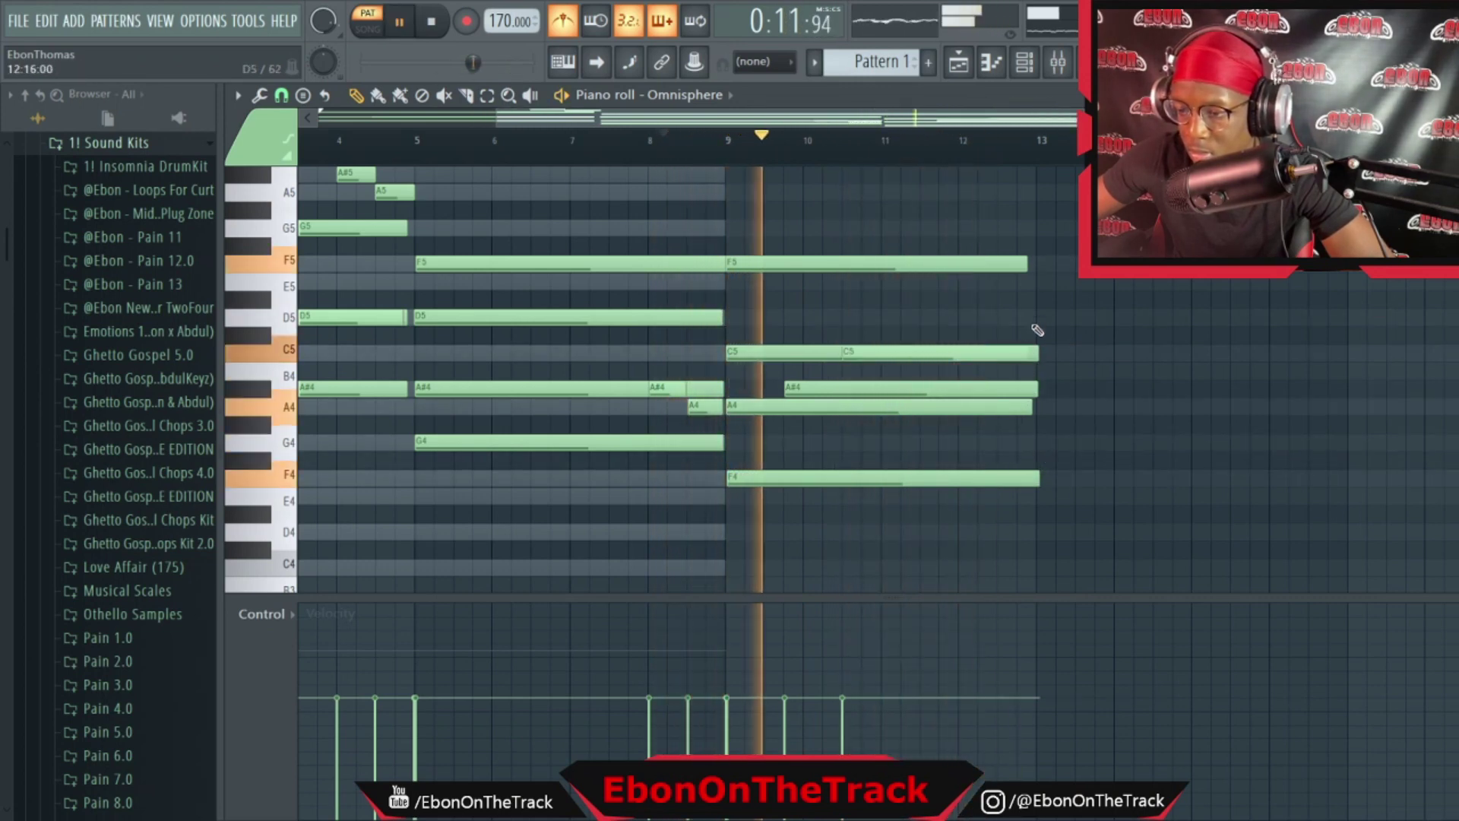
Trim the A#4 melody note to end with A4, and add a D4 note about four bars long at bar 13
left_click_drag(1036, 390, 1032, 392)
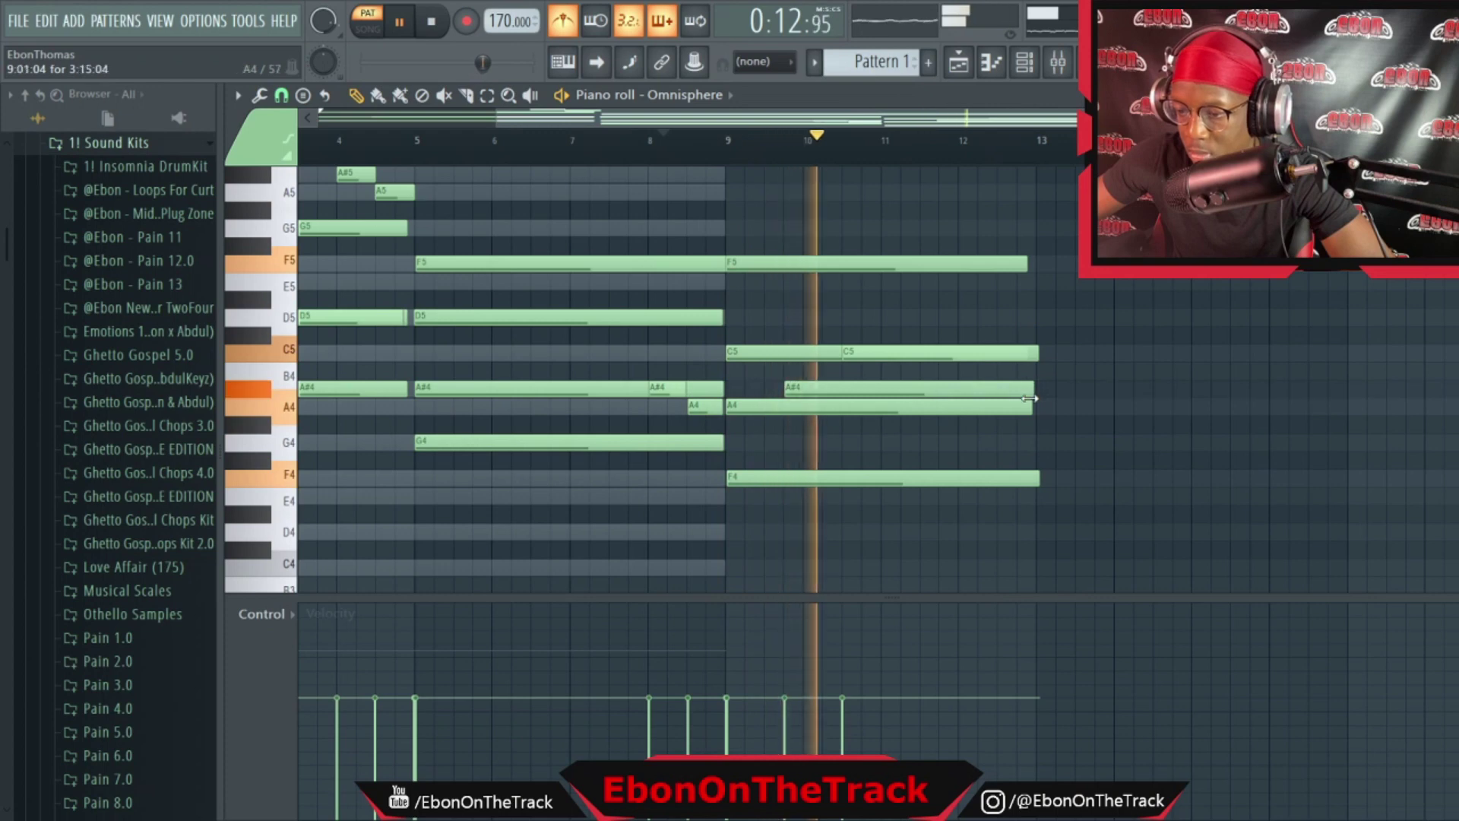
left_click(1047, 496)
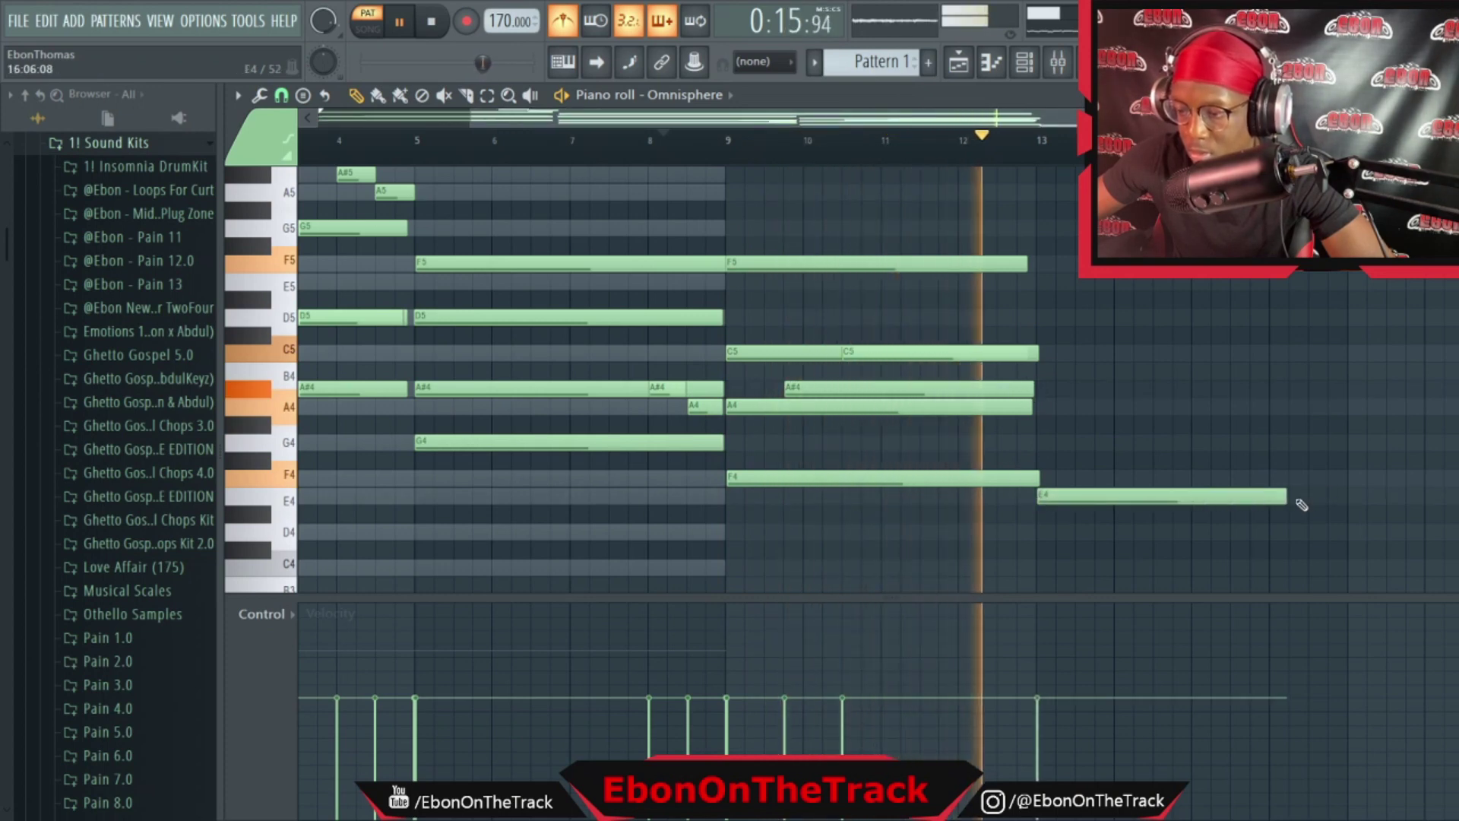
left_click_drag(1286, 497, 1303, 544)
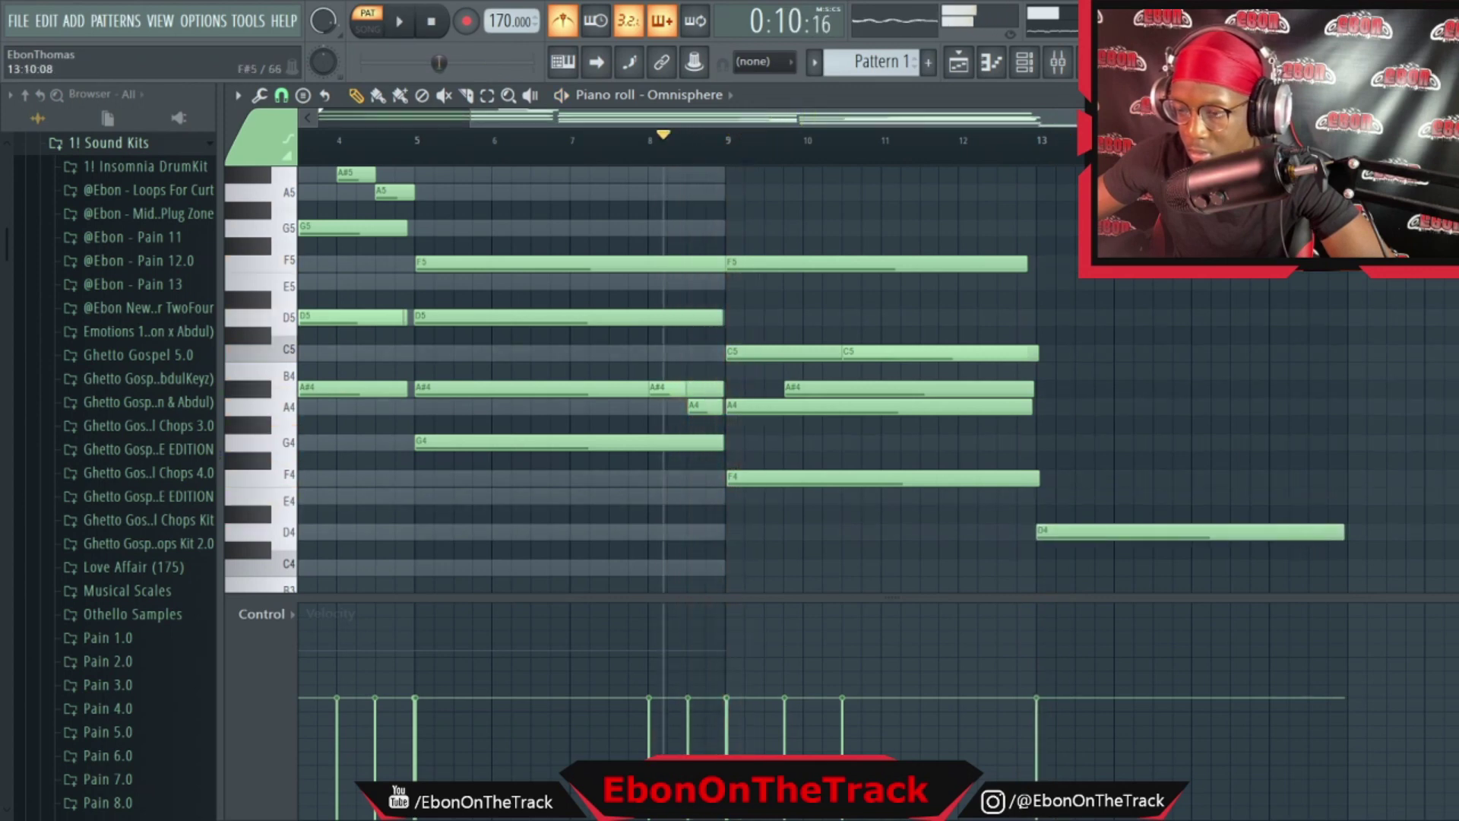
Add four-bar A4 and C5 notes above D4 at bar 13, discarding the trial G4 and trimming the preceding C5
left_click(1066, 440)
left_click_drag(1061, 405, 1041, 405)
right_click(1085, 442)
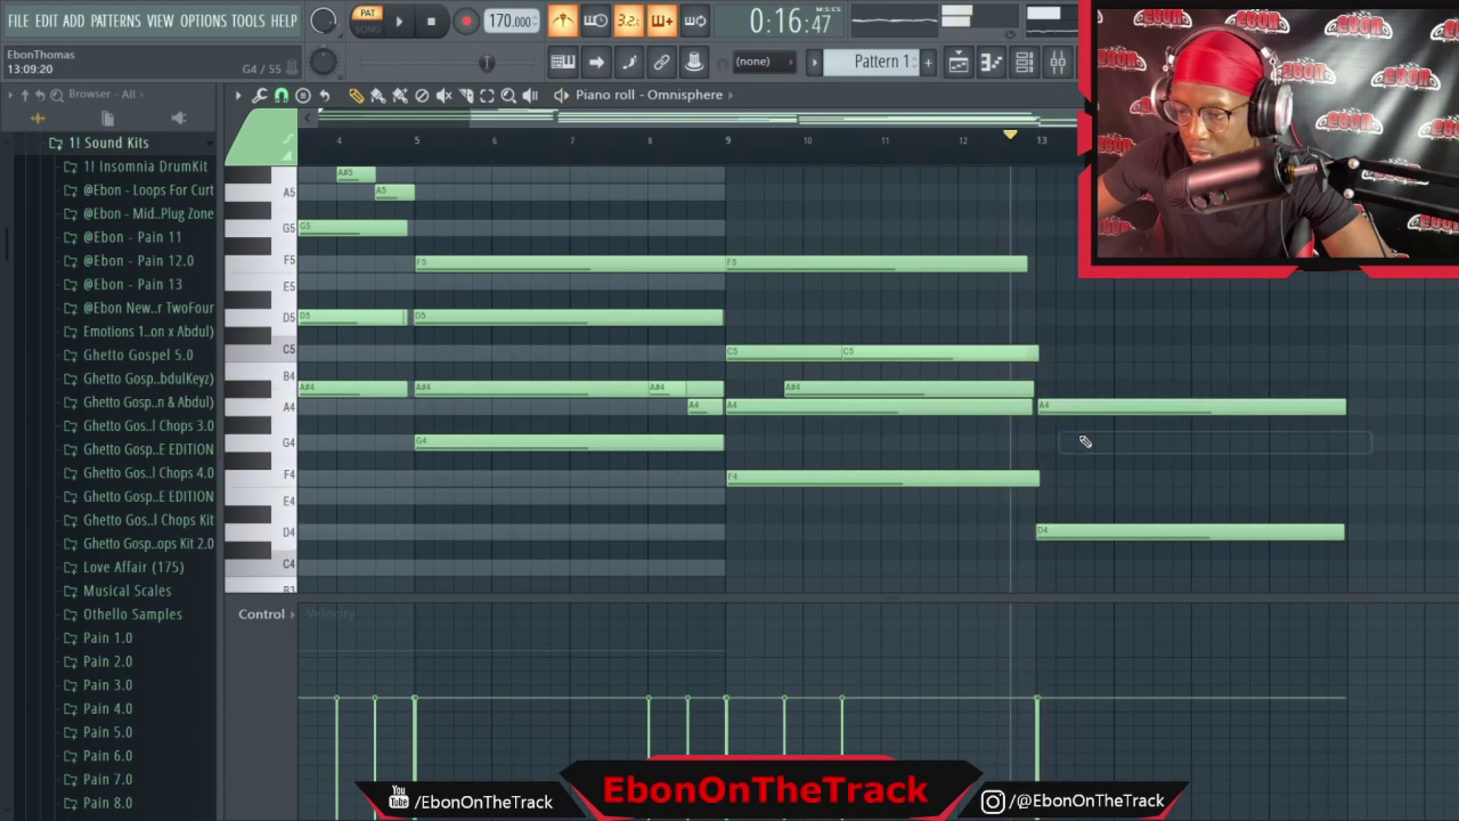
key("space")
left_click_drag(1039, 353, 1044, 354)
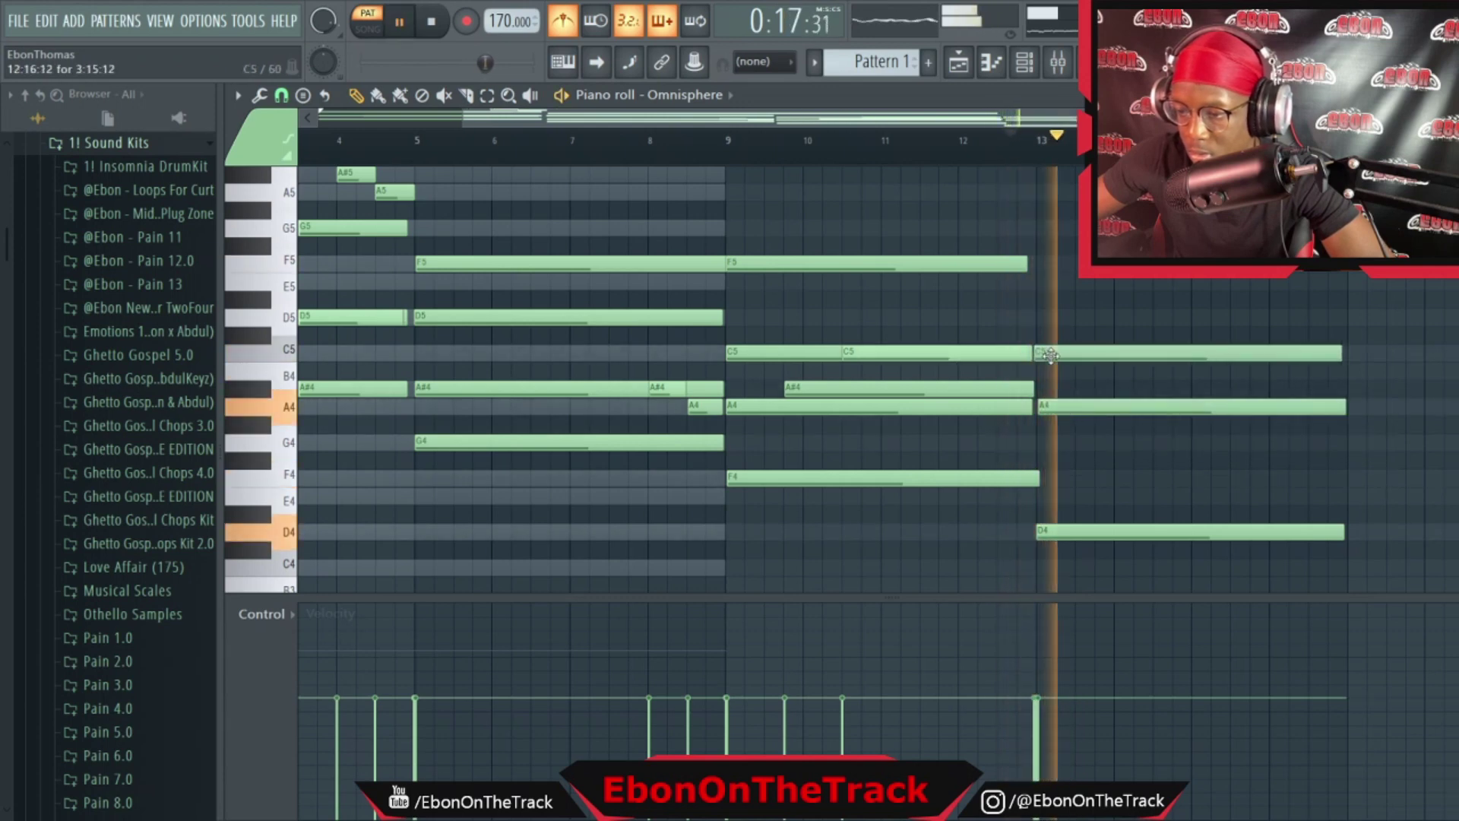
Replay from bar 13 and add a D5 note about four bars long, starting about three-quarters through bar 13
key("space")
key("space")
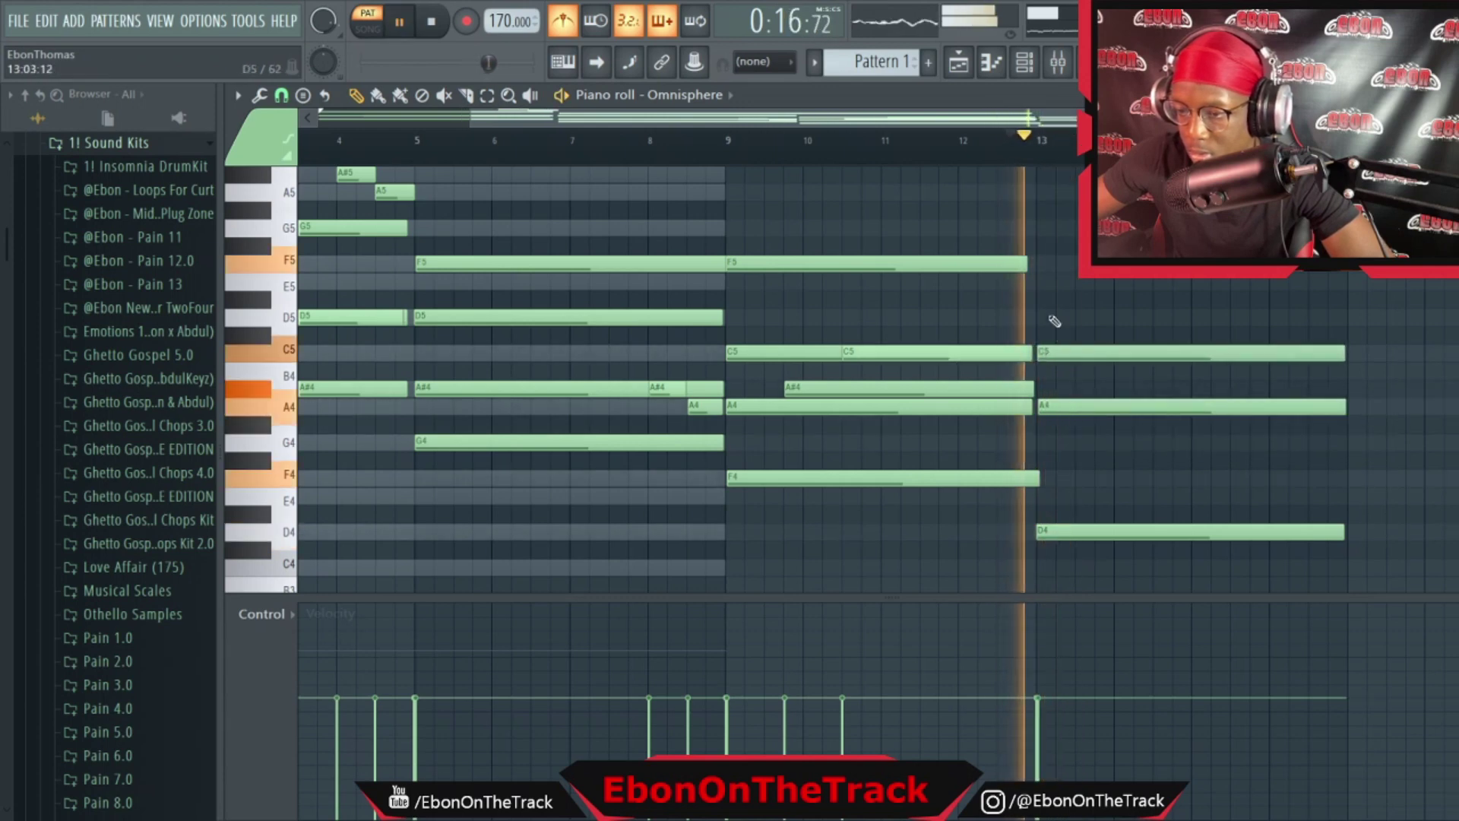
left_click(1114, 319)
left_click_drag(1127, 318, 1119, 318)
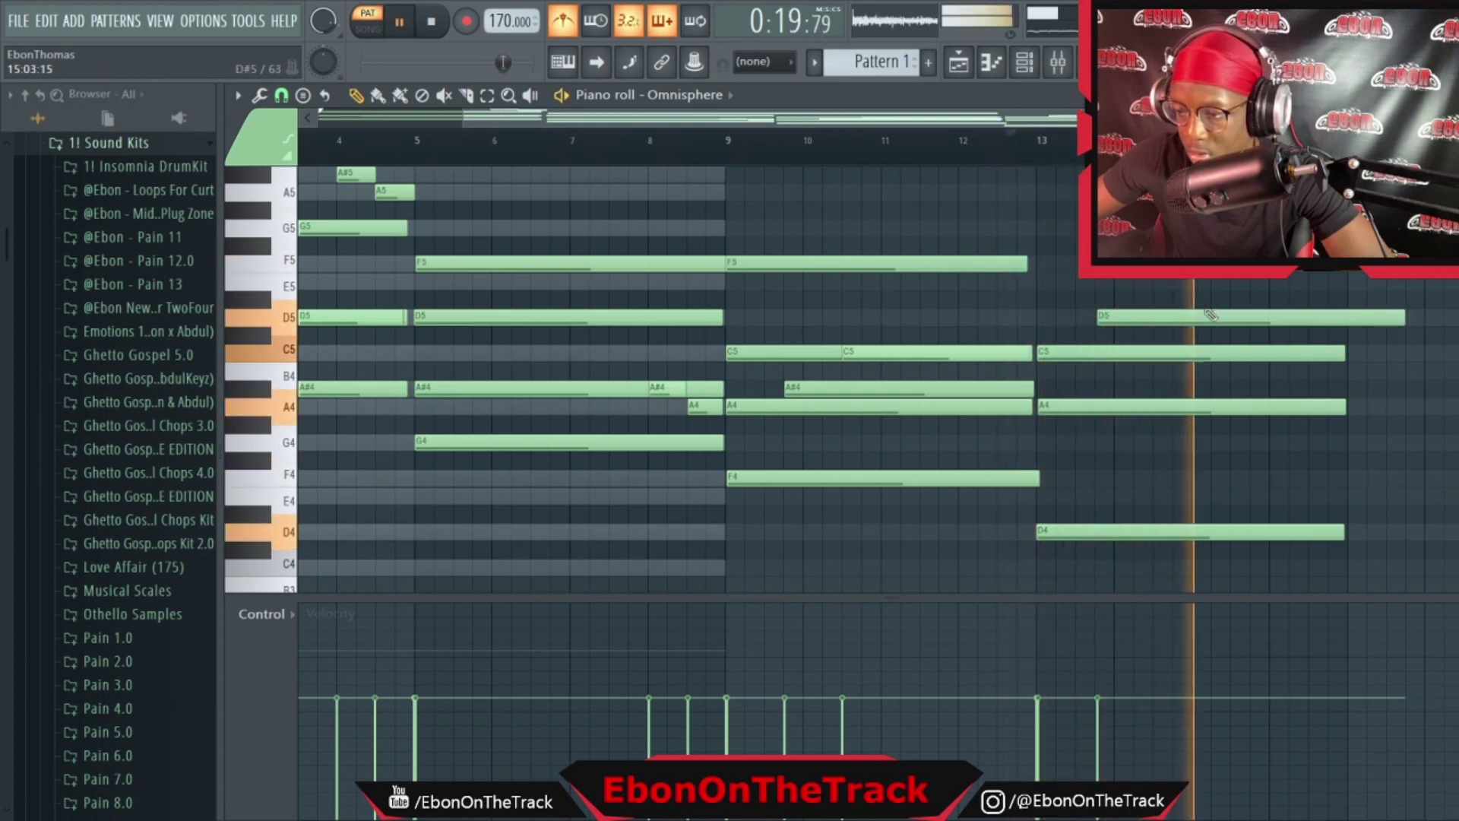
Add an F4 note starting about halfway through bar 14 and play the passage back
key("space")
mouse_move(1169, 373)
left_mouse_down()
mouse_move(1163, 389)
mouse_move(1192, 412)
mouse_move(1188, 490)
left_mouse_up()
key("space")
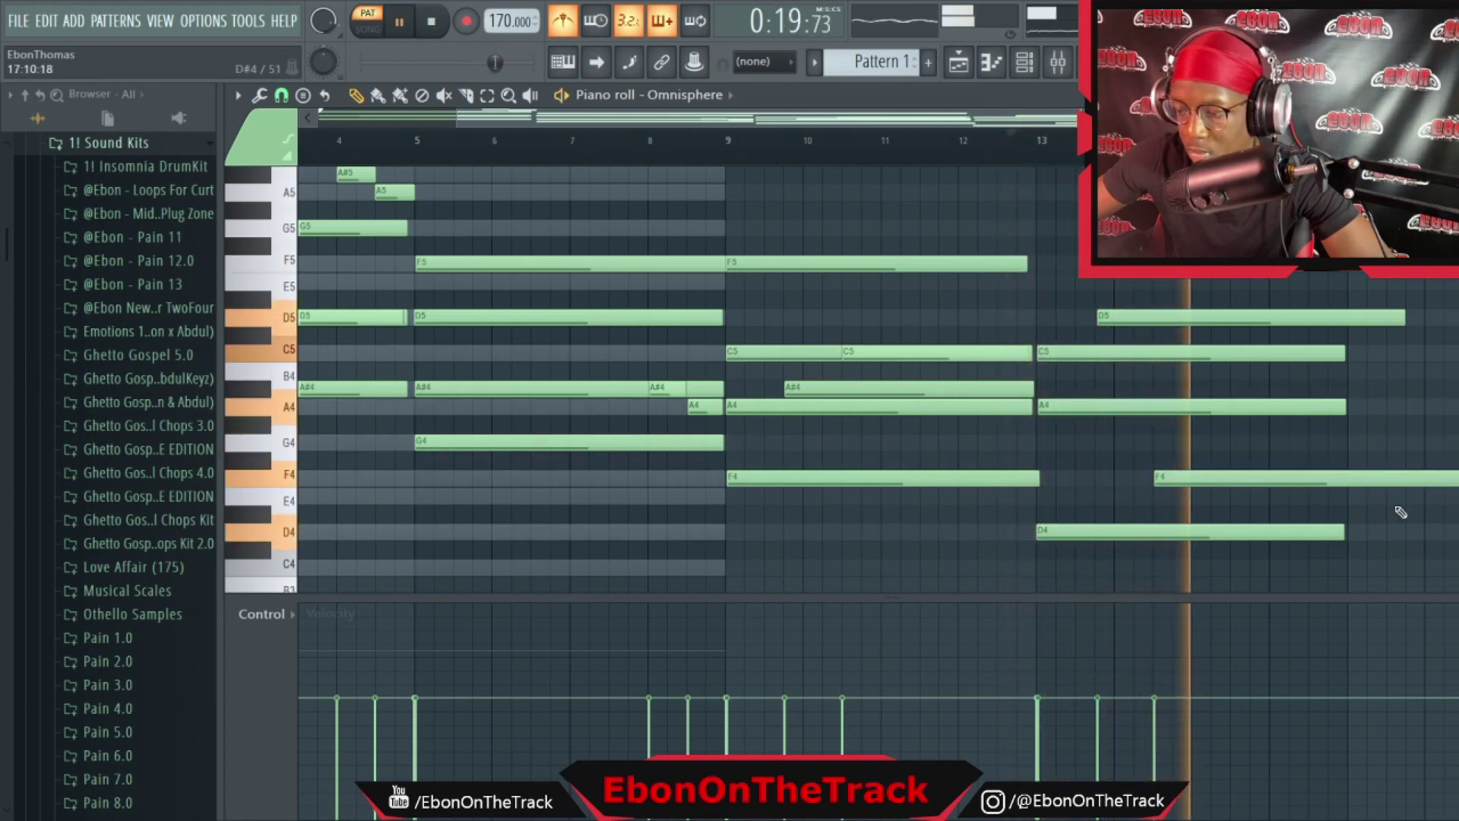
key("space")
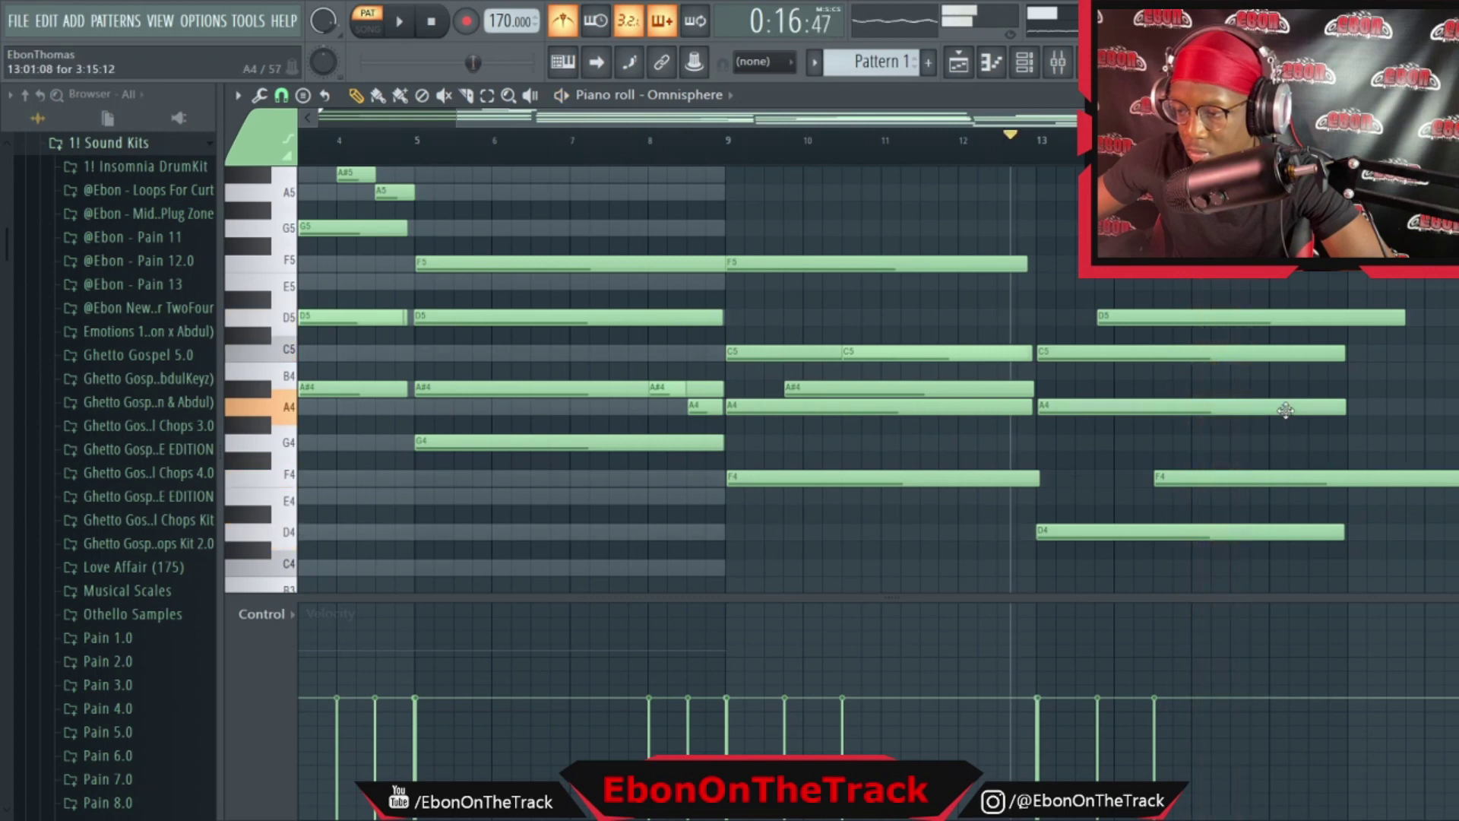
Add an A4 note at bar 16 and an A#4 note about halfway through bar 16 during playback
key("space")
left_click_drag(1274, 391, 1341, 390)
left_click(1319, 371)
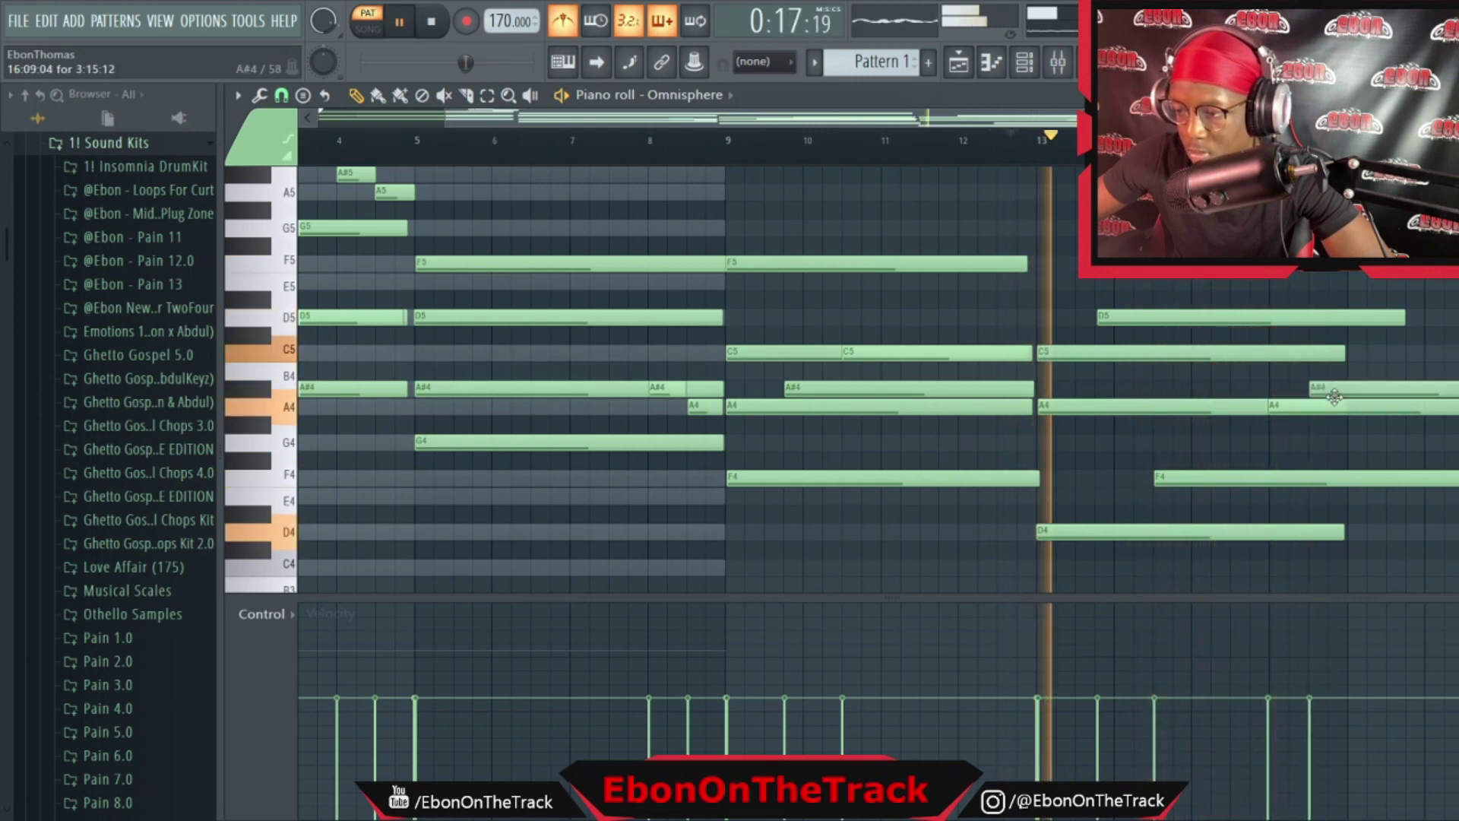
Play Pattern 1 from the playlist in song mode and review its notes in the piano roll
left_click(962, 61)
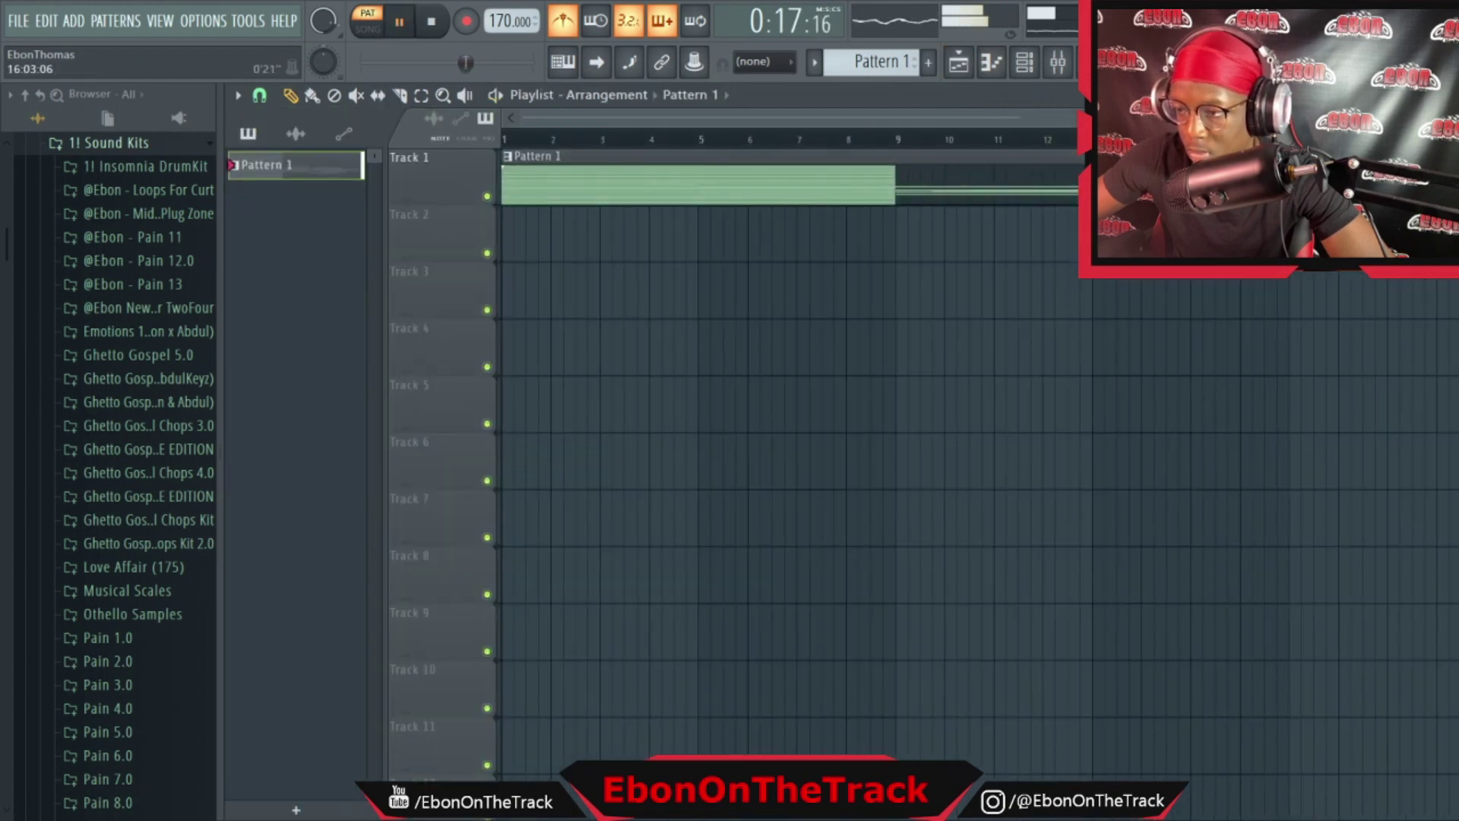
key("l")
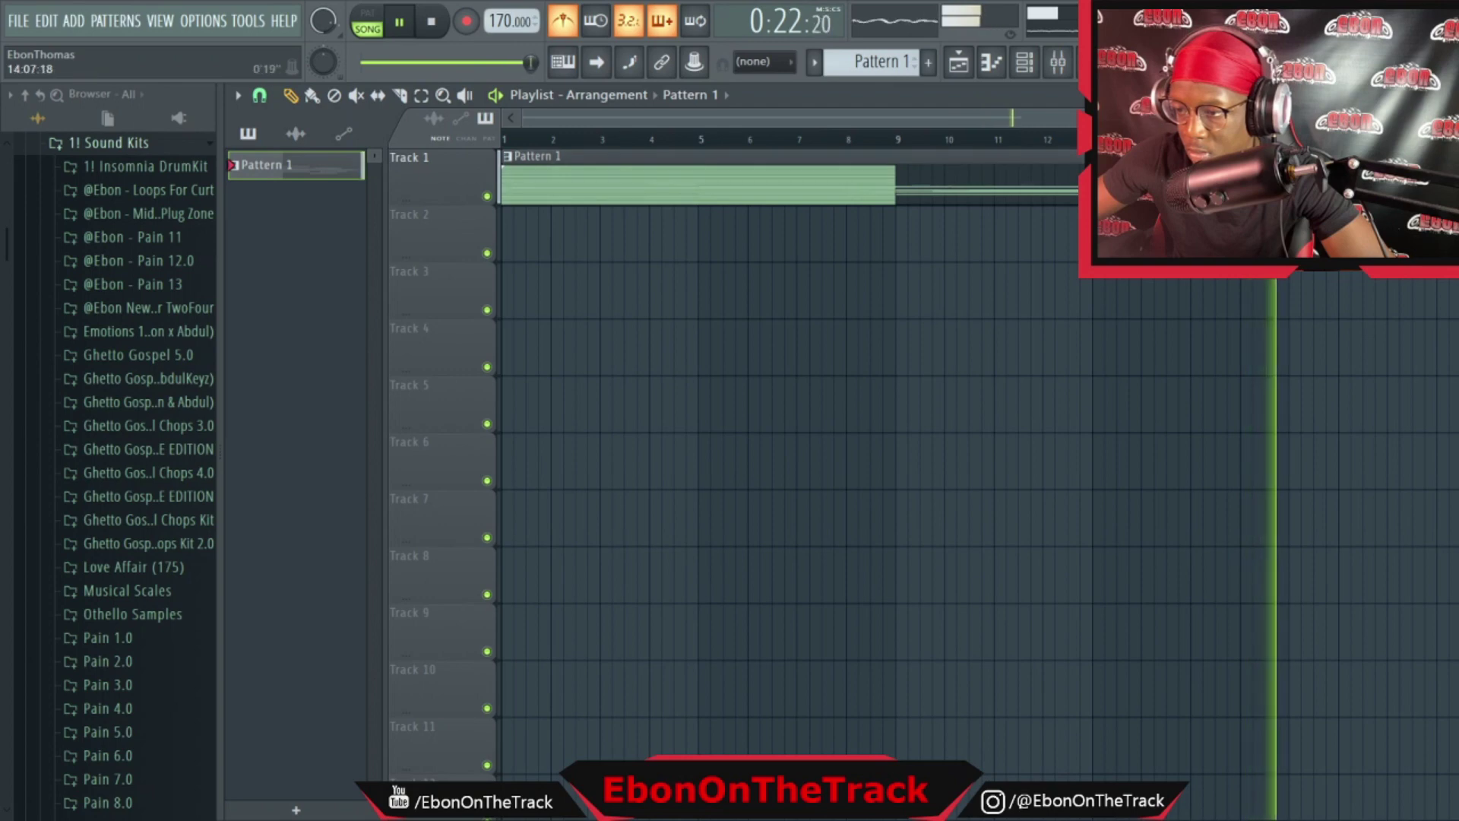
key("F7")
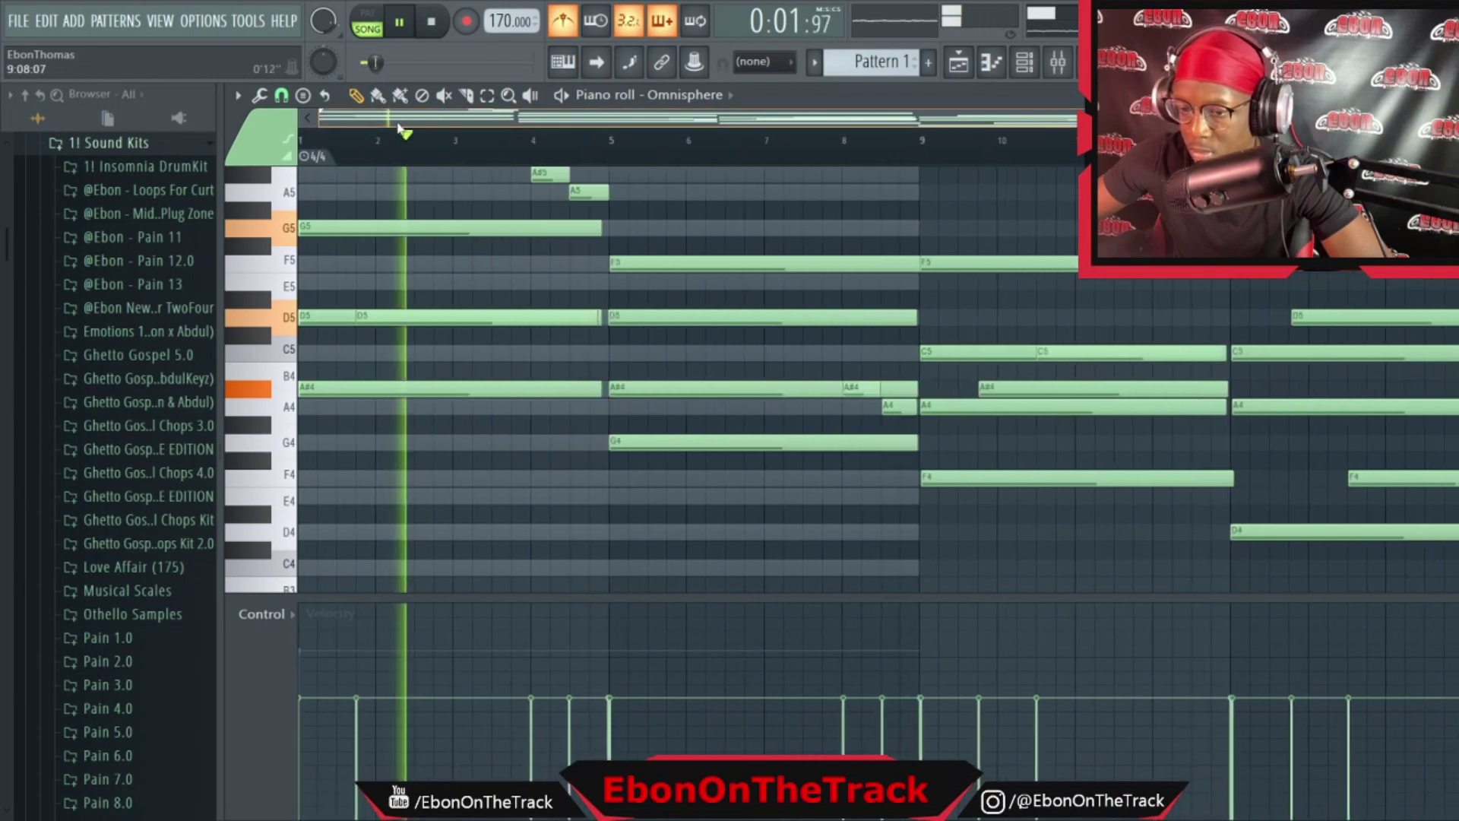
scroll(596, 286, "up", 8)
scroll(718, 287, "down", 8)
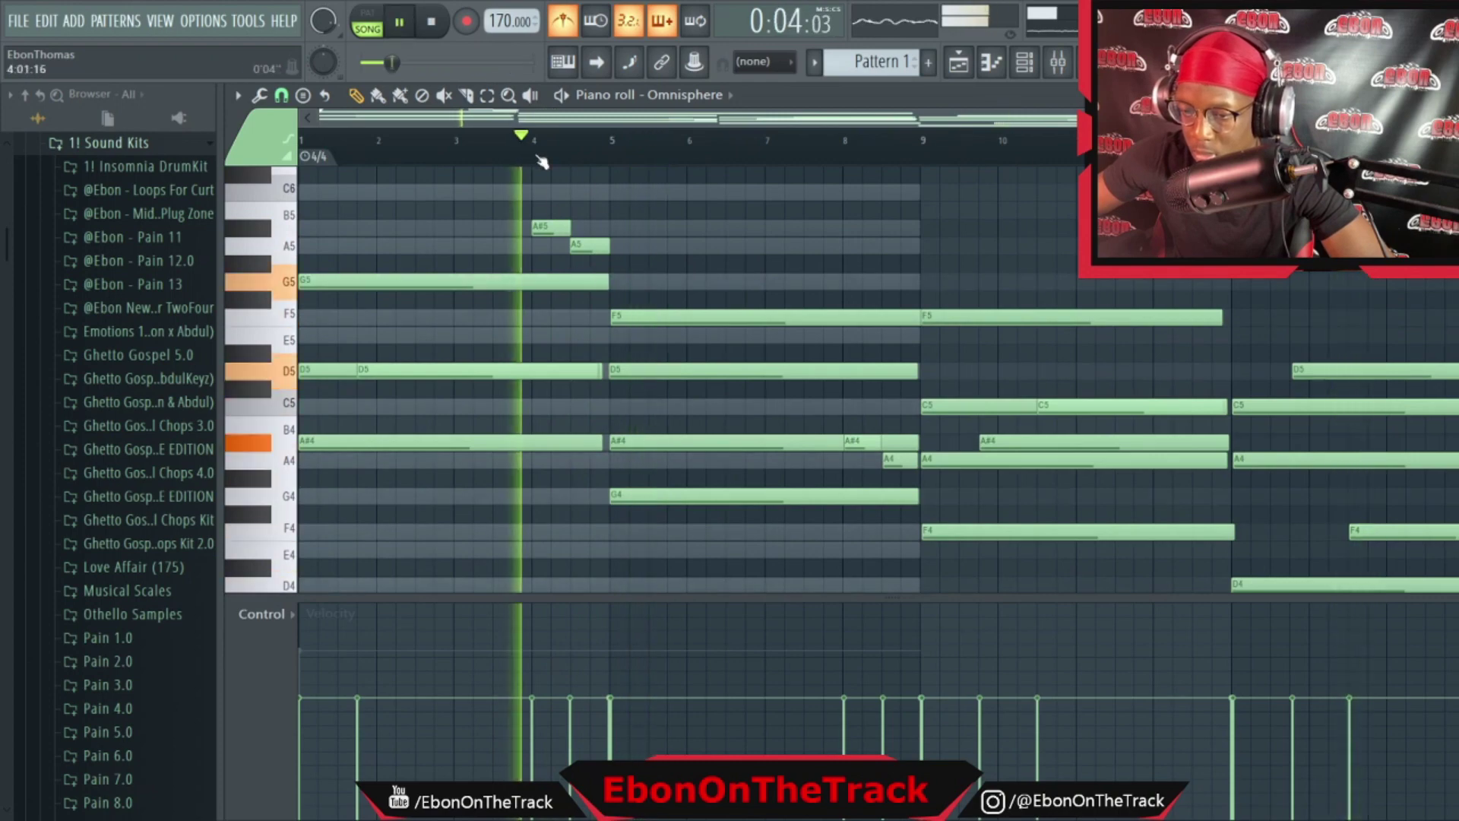
right_click(673, 319)
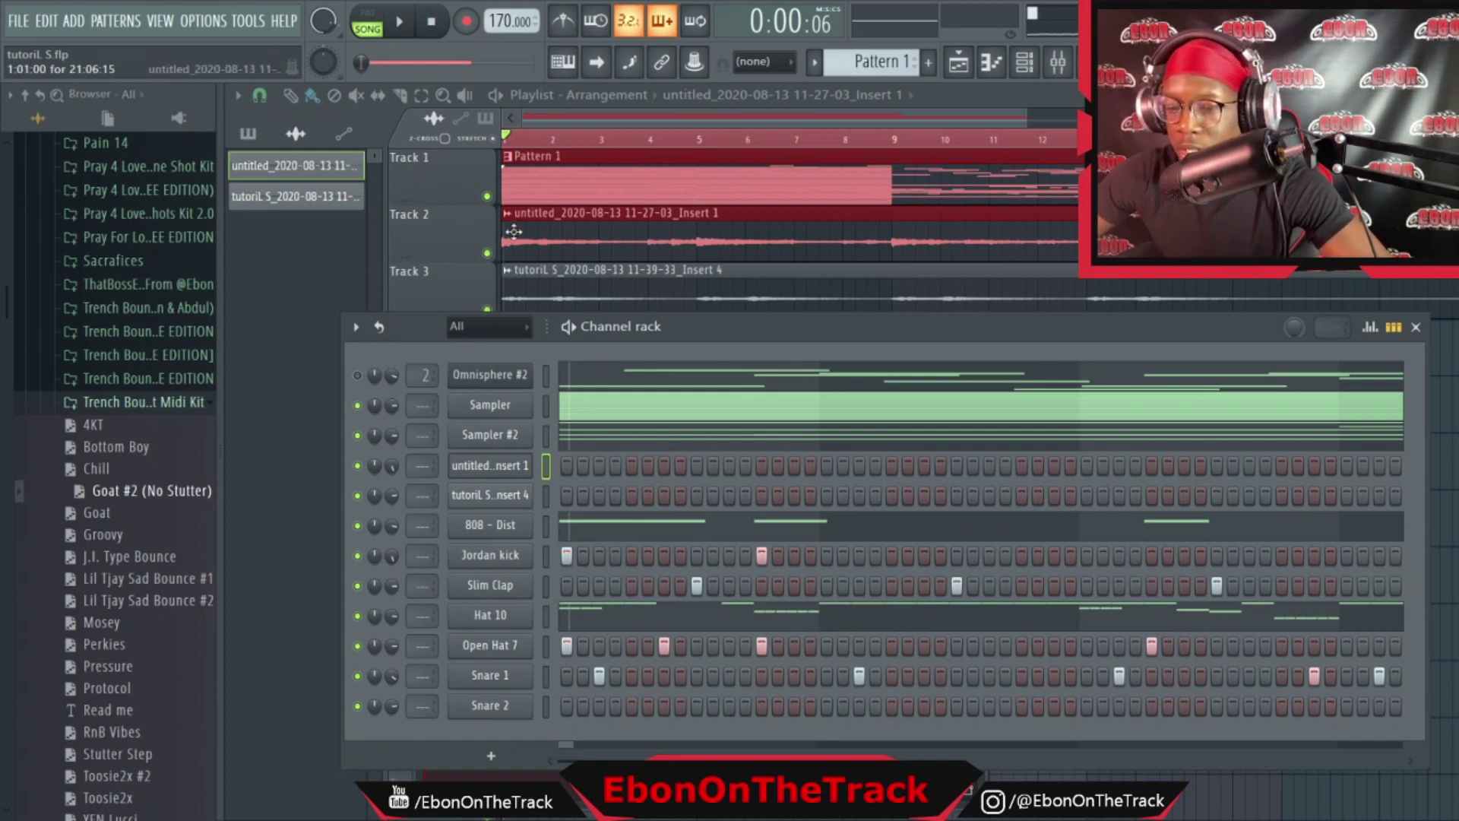
Solo the audio clip on Track 2 in the playlist and listen to it
right_click(488, 253)
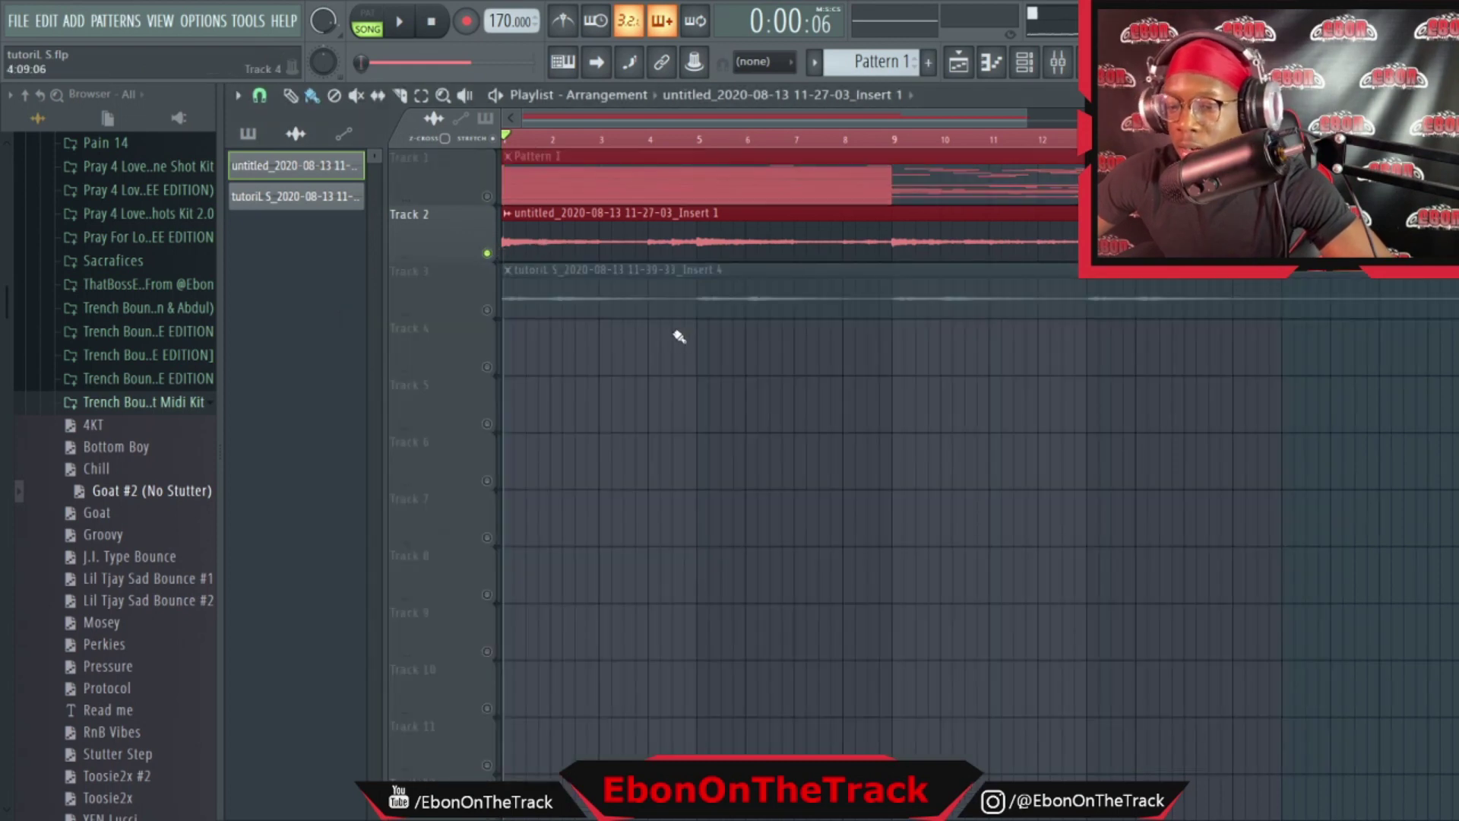
key("space")
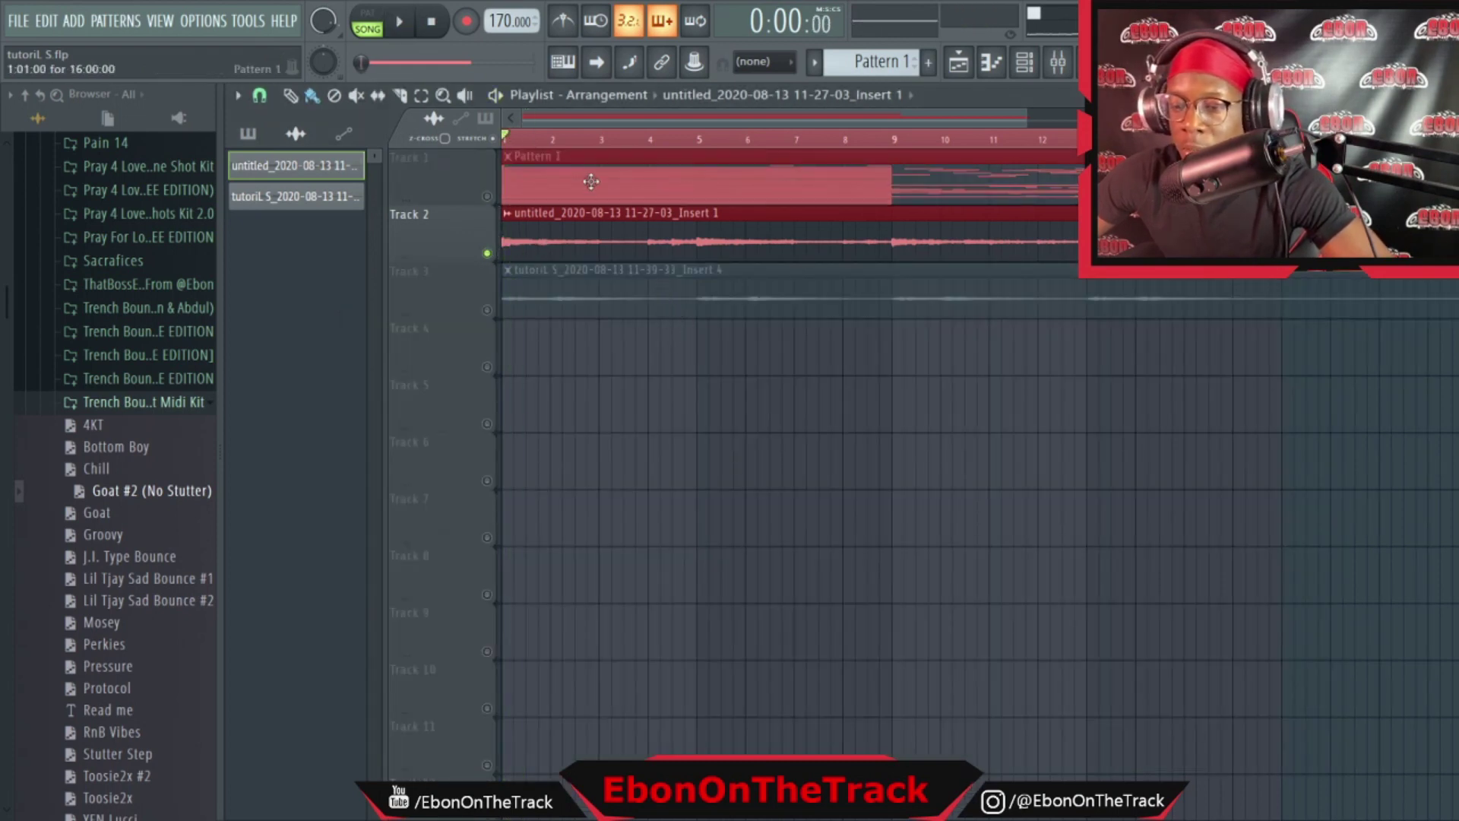
left_click_drag(1028, 112, 762, 137)
key("space")
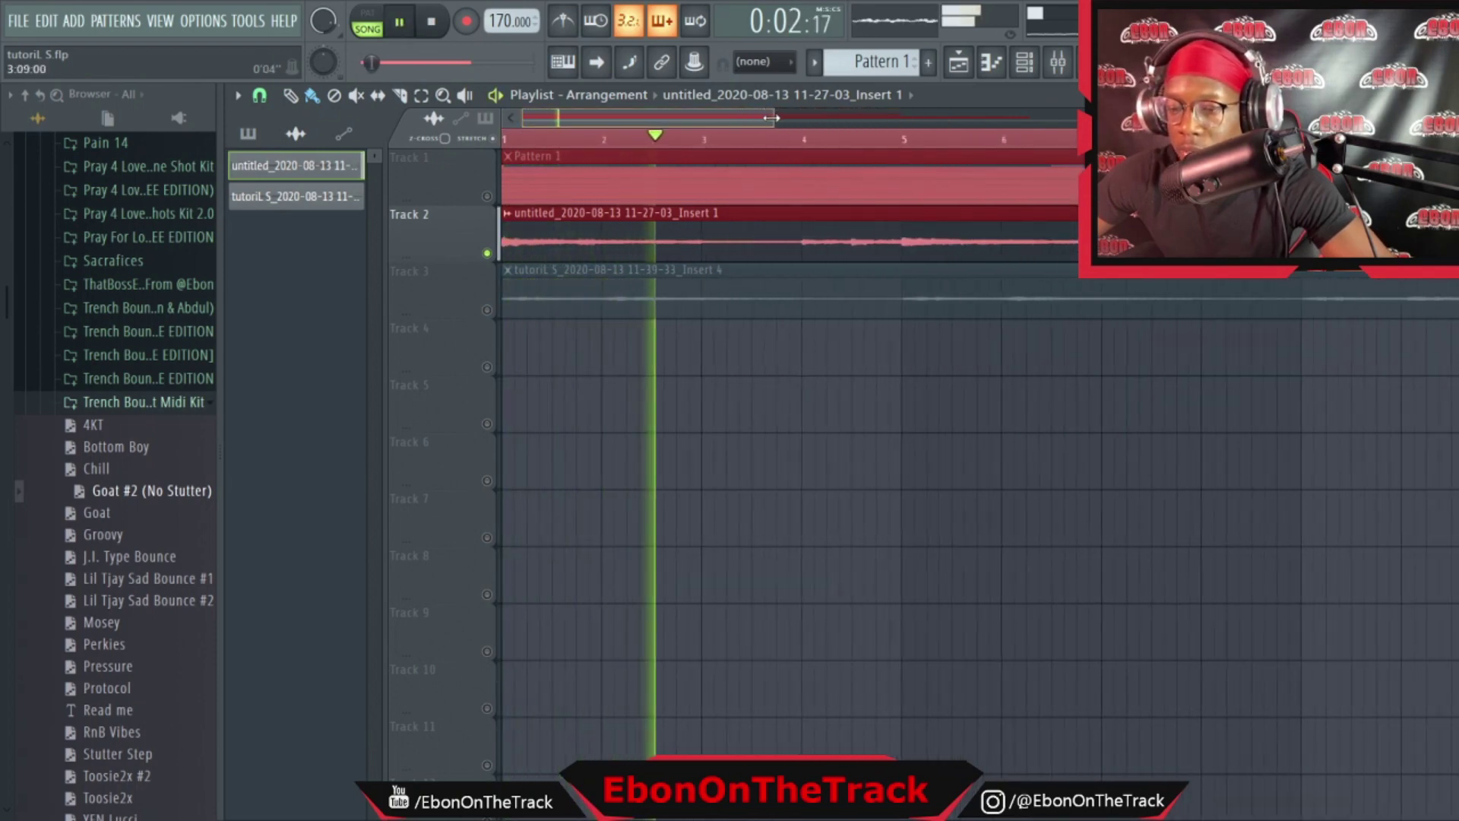
left_click_drag(761, 118, 929, 137)
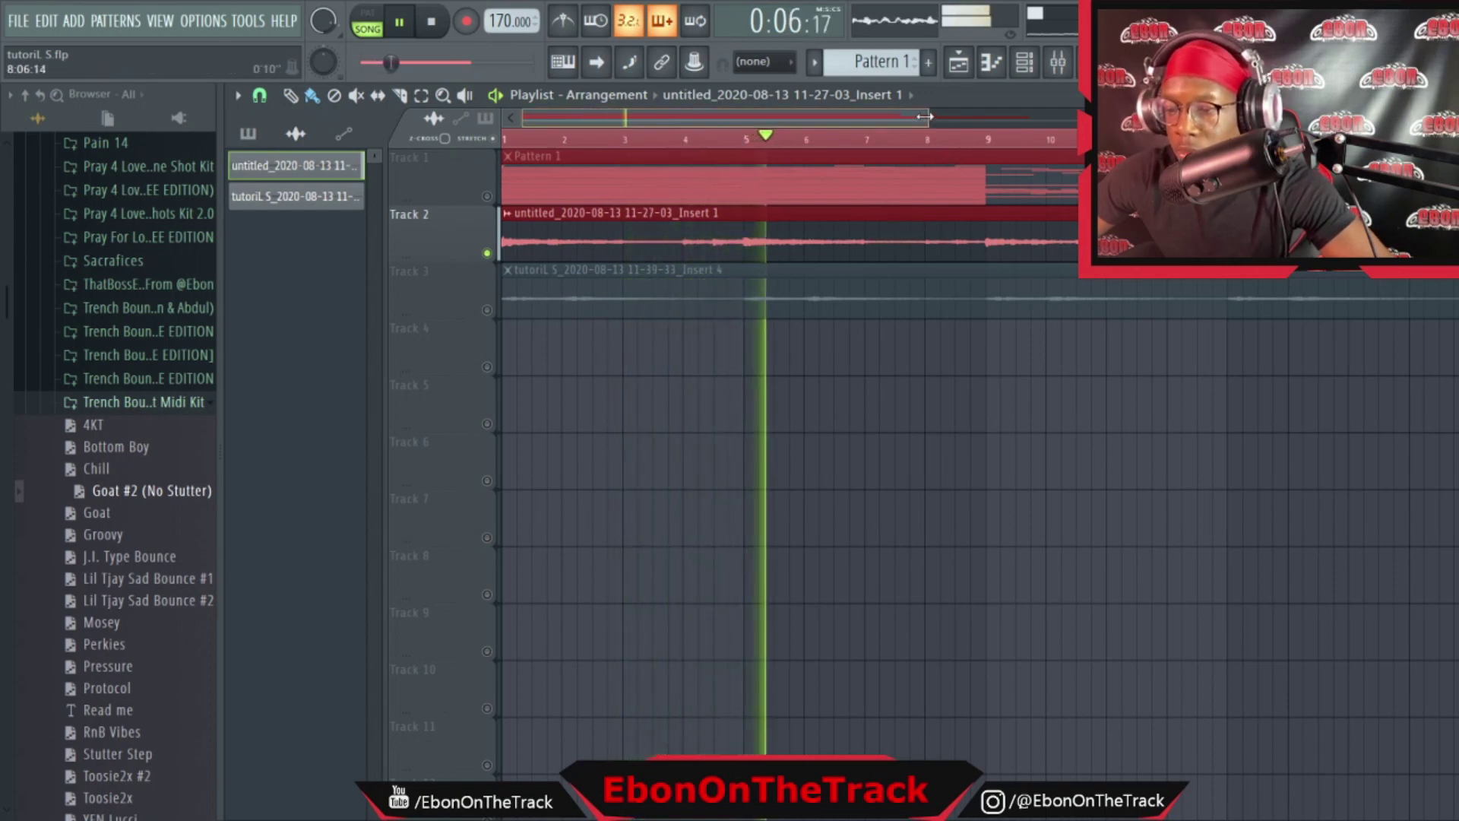
left_click_drag(929, 117, 1032, 114)
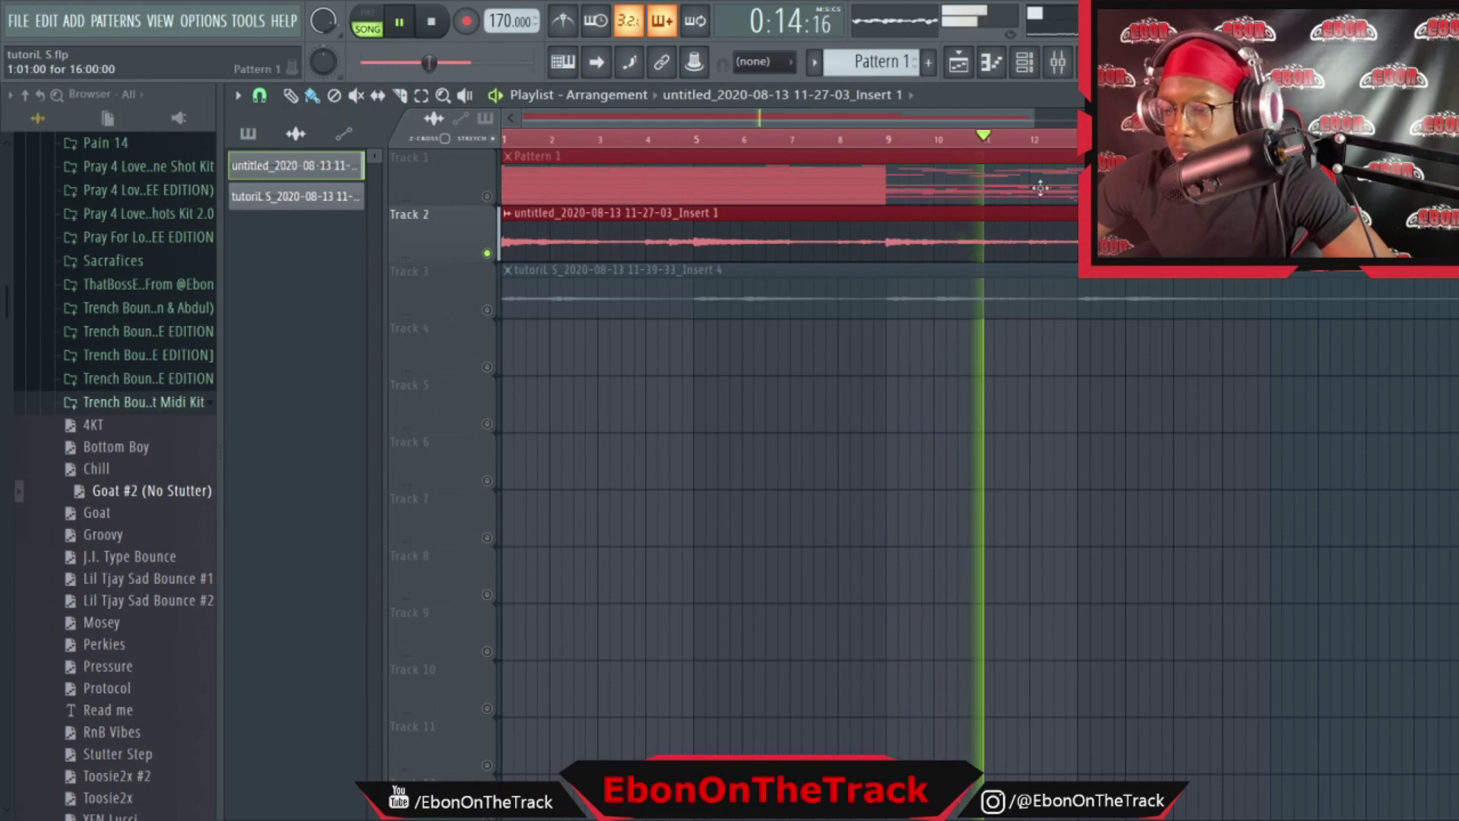
Check the channel rack, move it aside, and unmute Track 3 to hear its audio clip with Track 2
left_click(1026, 64)
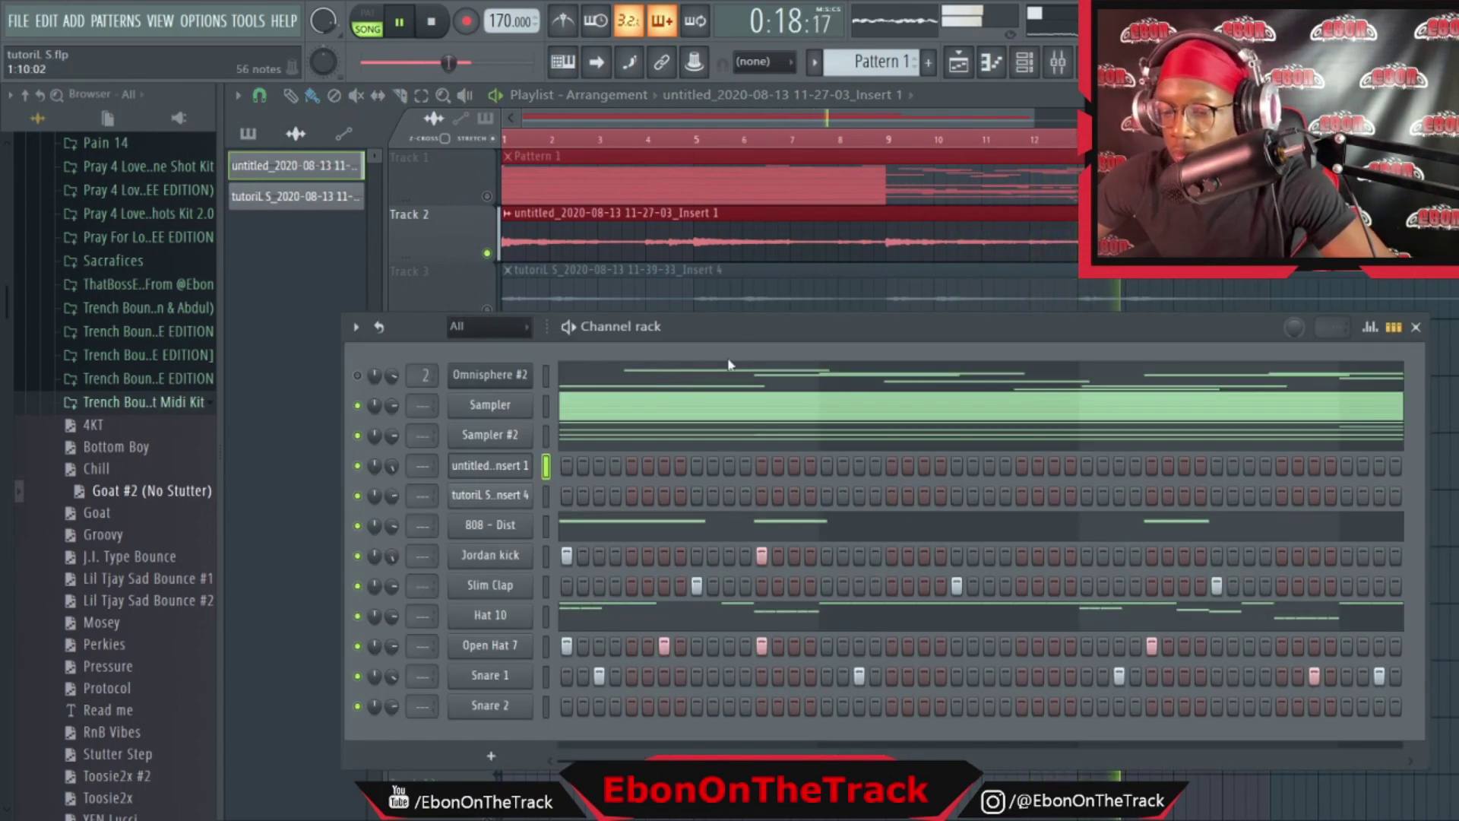
left_click_drag(774, 327, 895, 307)
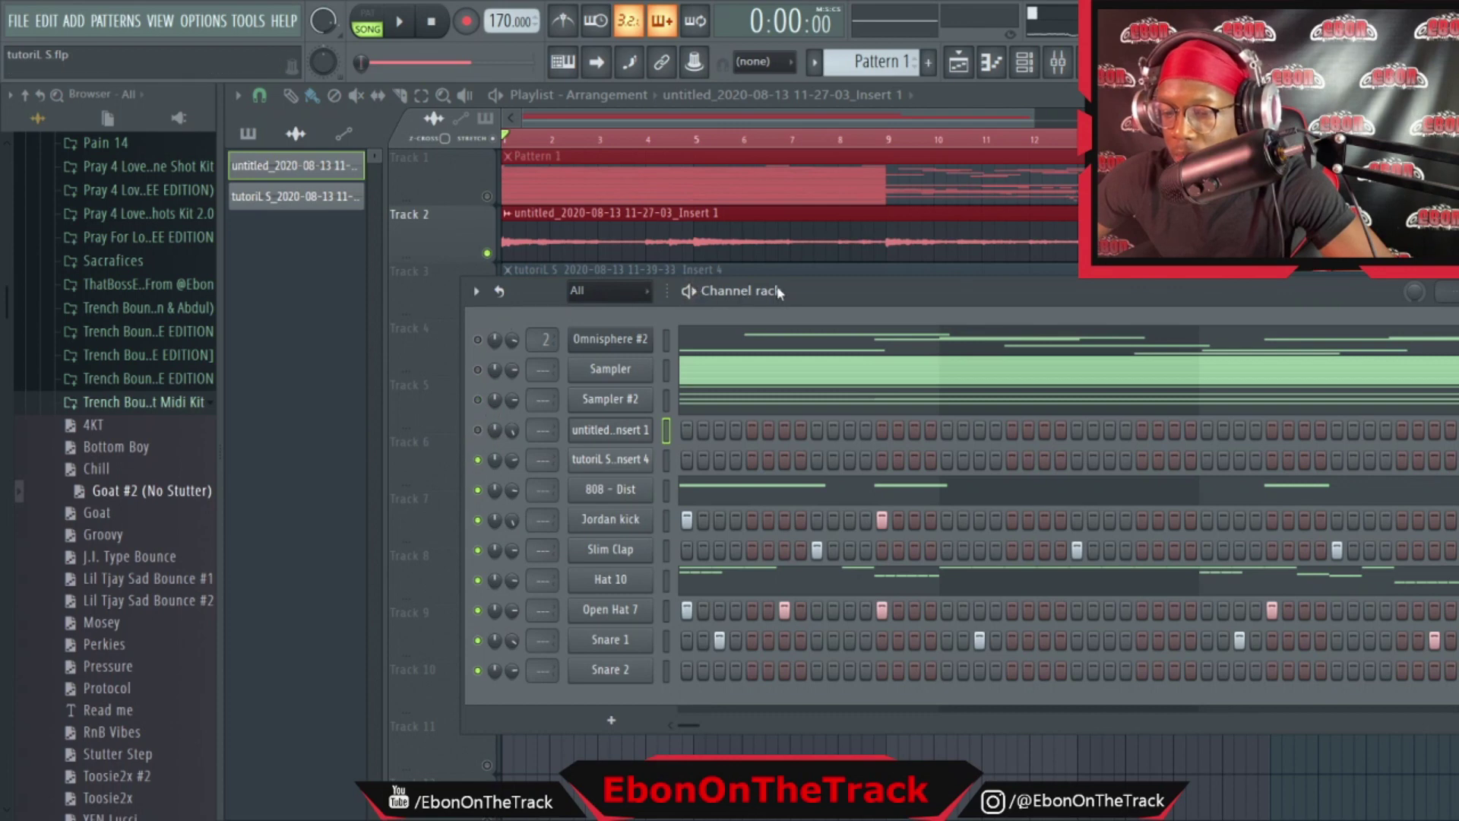
left_click_drag(779, 291, 820, 351)
left_click(488, 311)
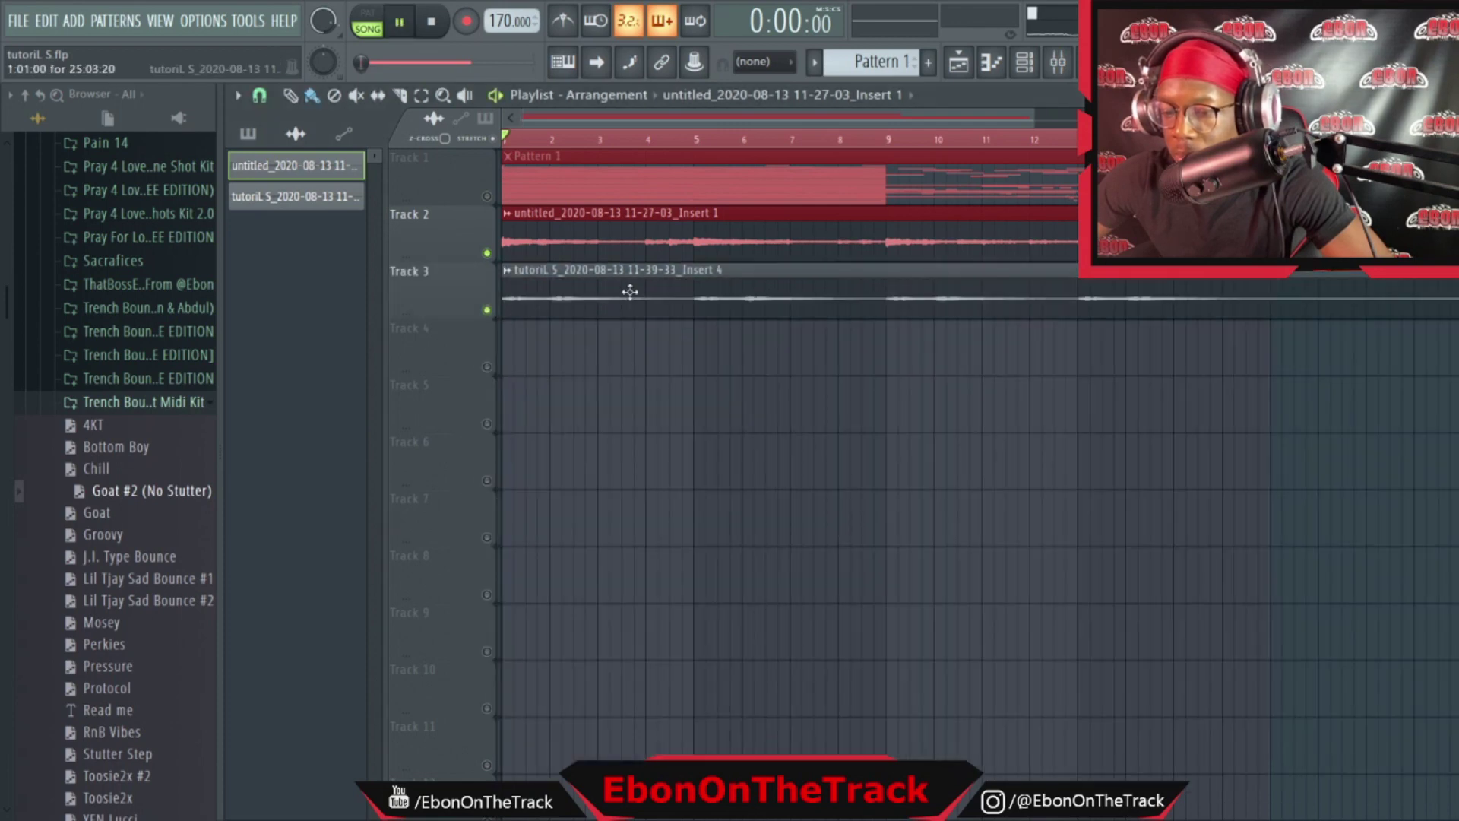
Inspect the HalfTime and ValhallaDelay effects on mixer Insert 2 during playback
left_click(1022, 66)
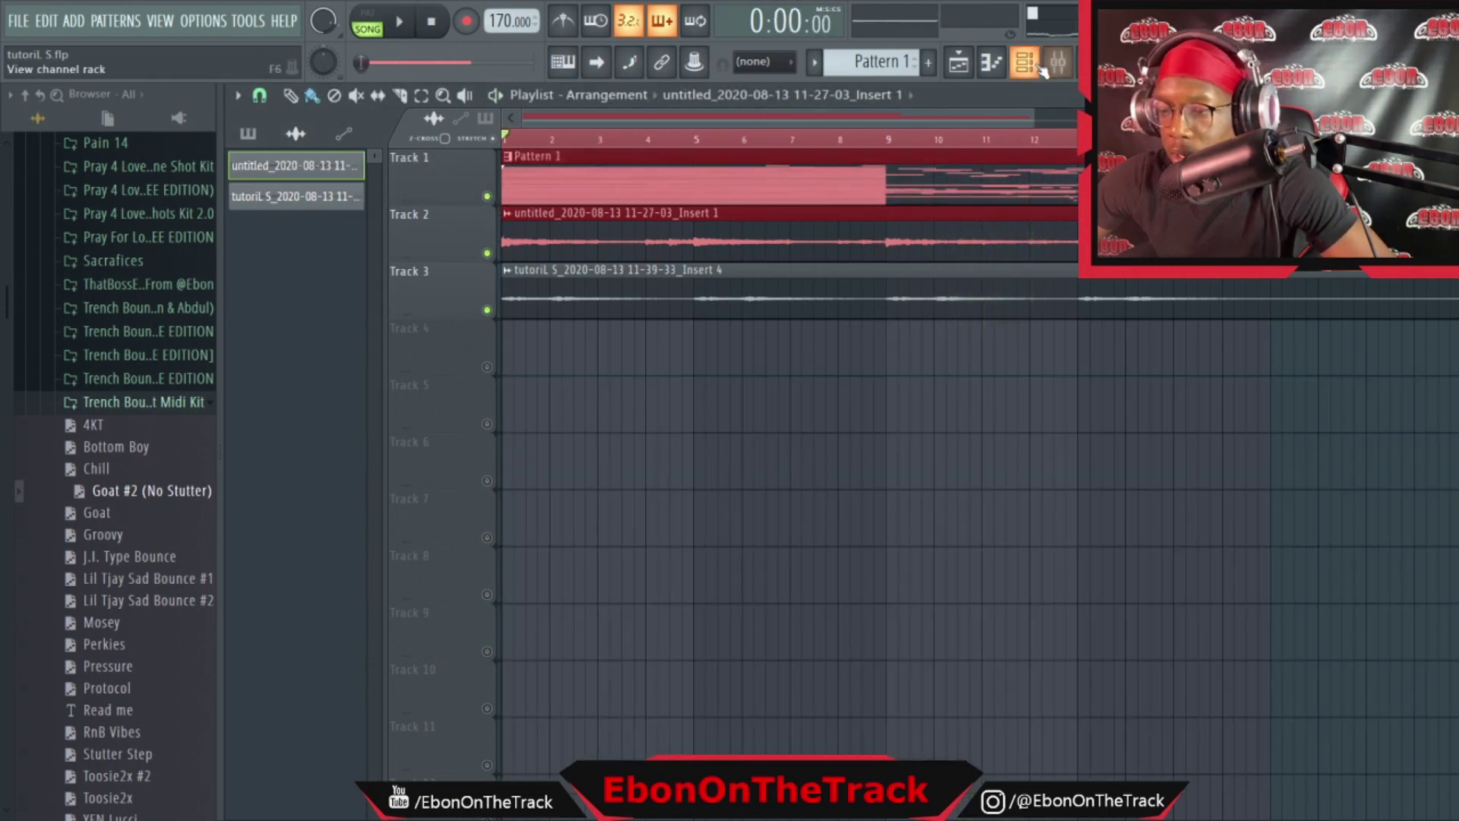
left_click(1046, 68)
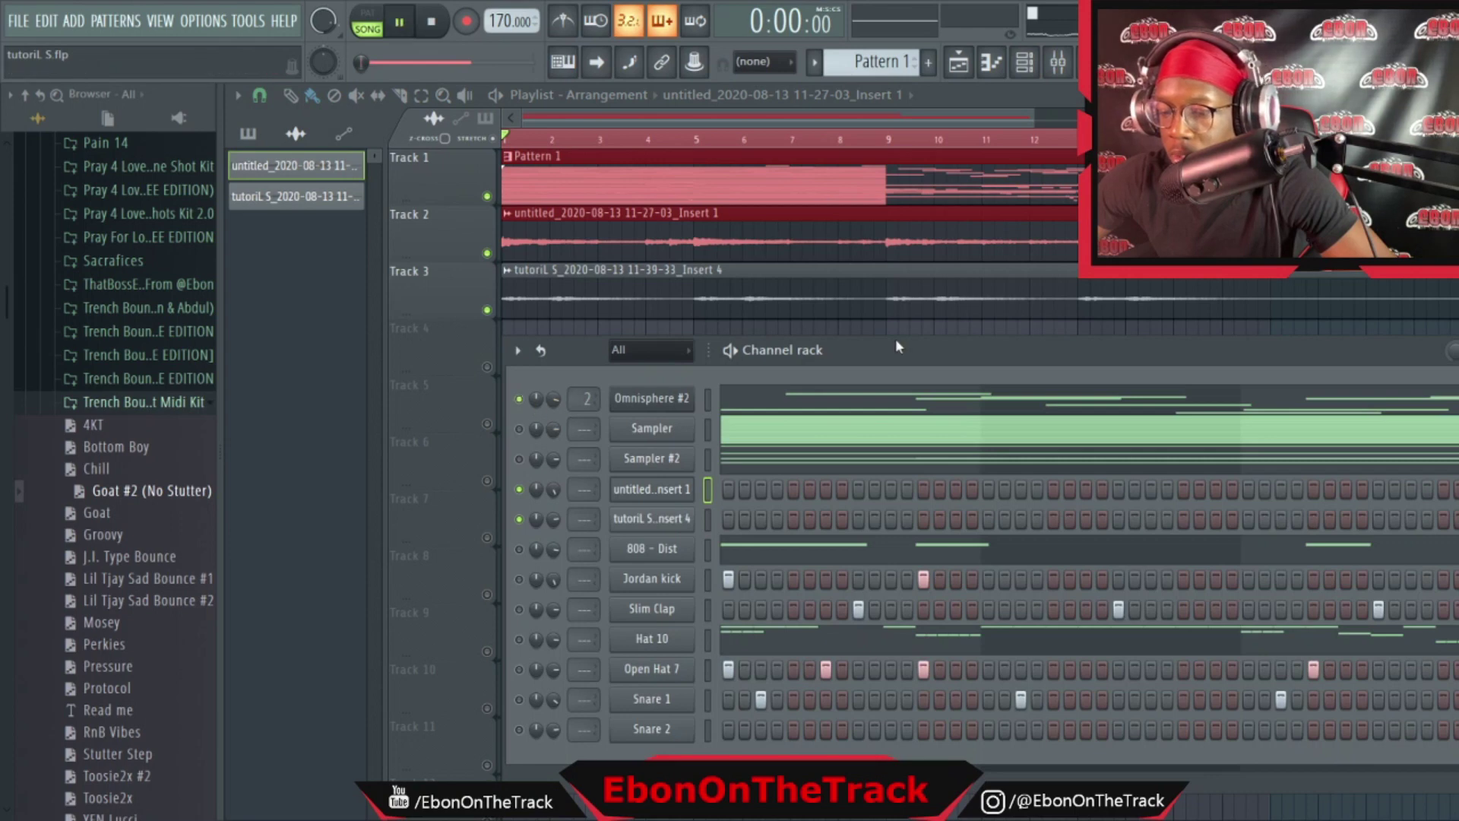
left_click(1058, 70)
left_click(383, 300)
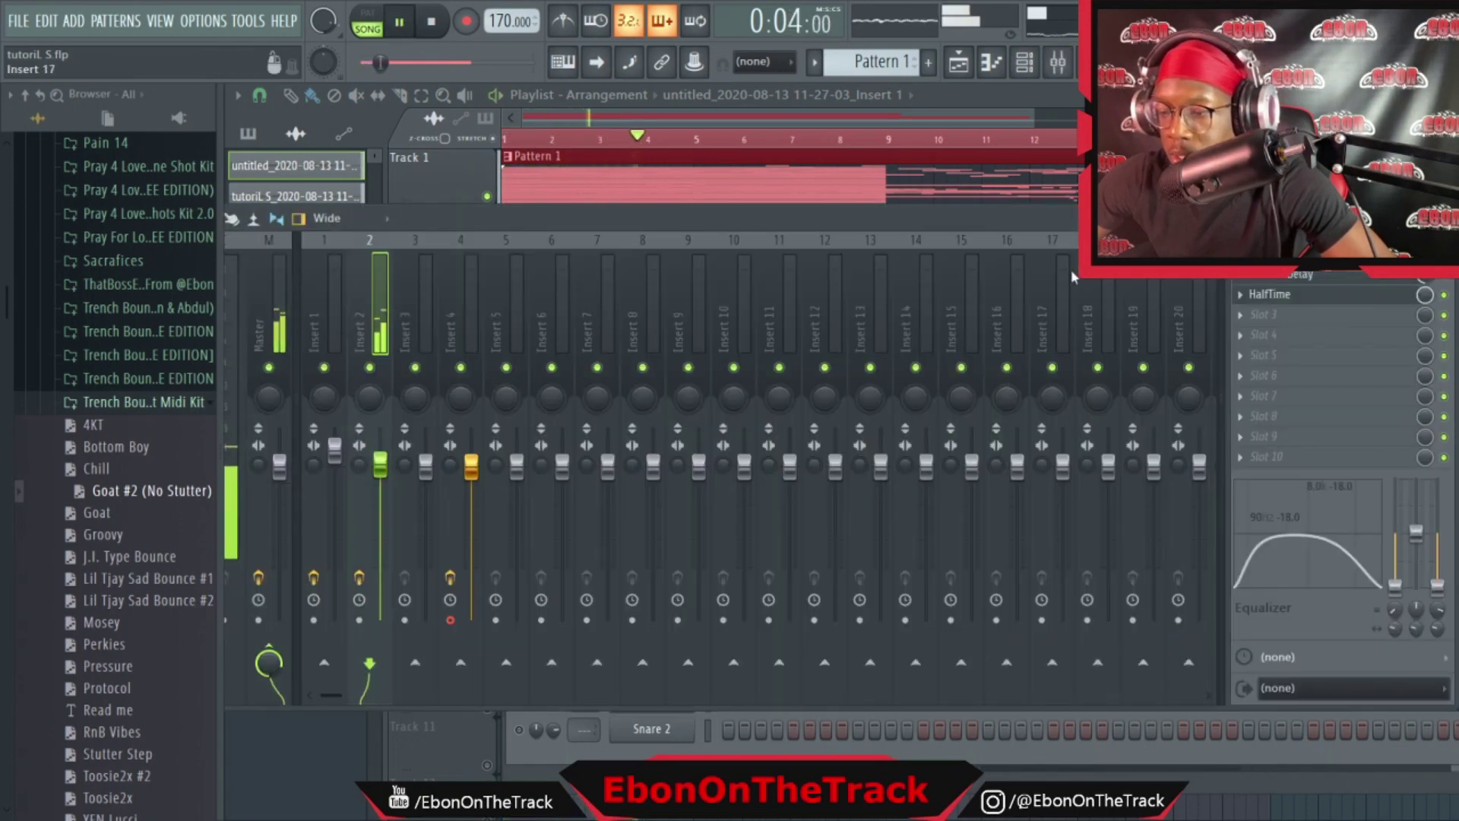
left_click(1301, 303)
left_click(1295, 280)
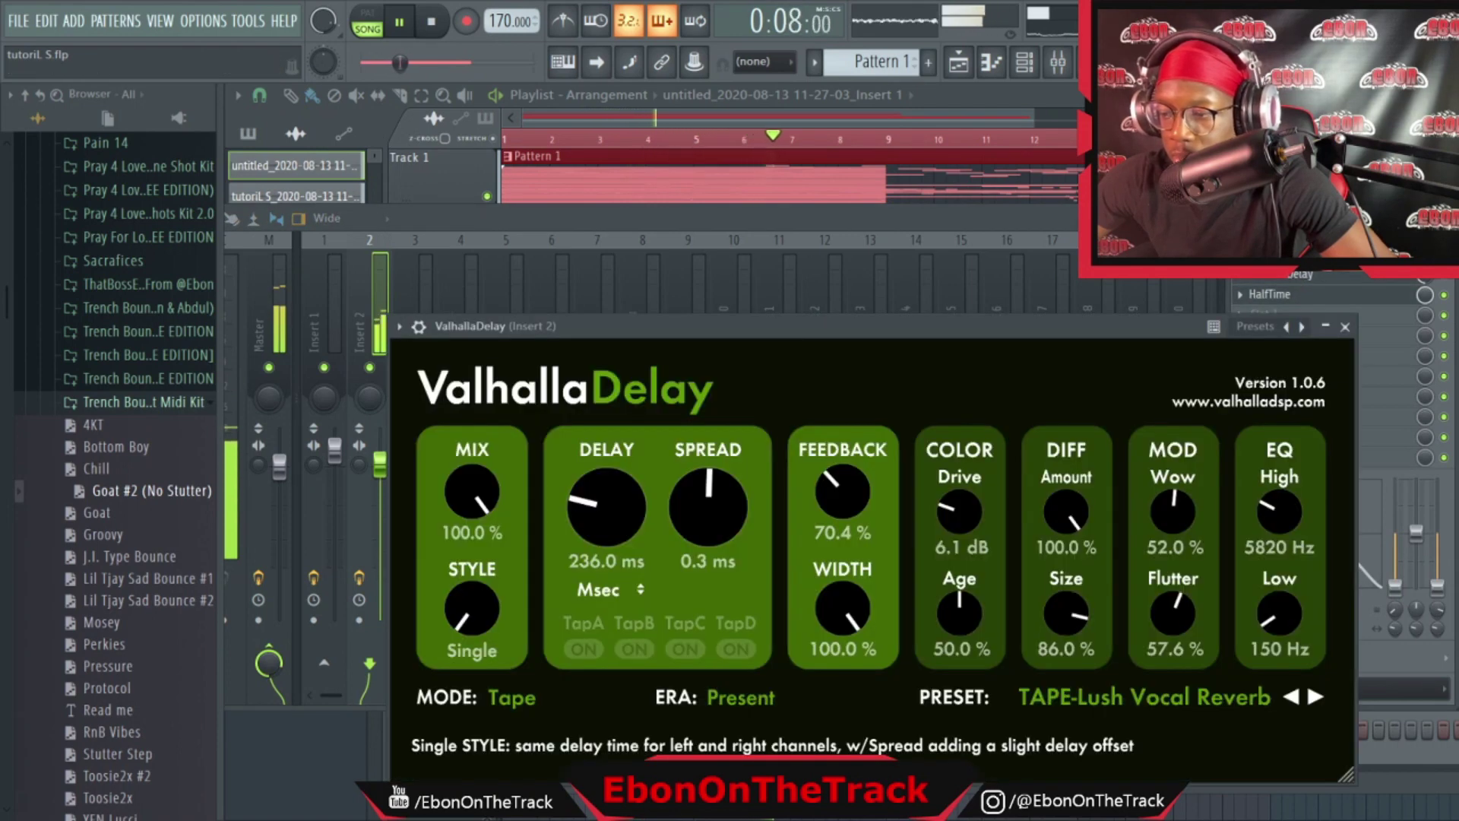
left_click(1446, 219)
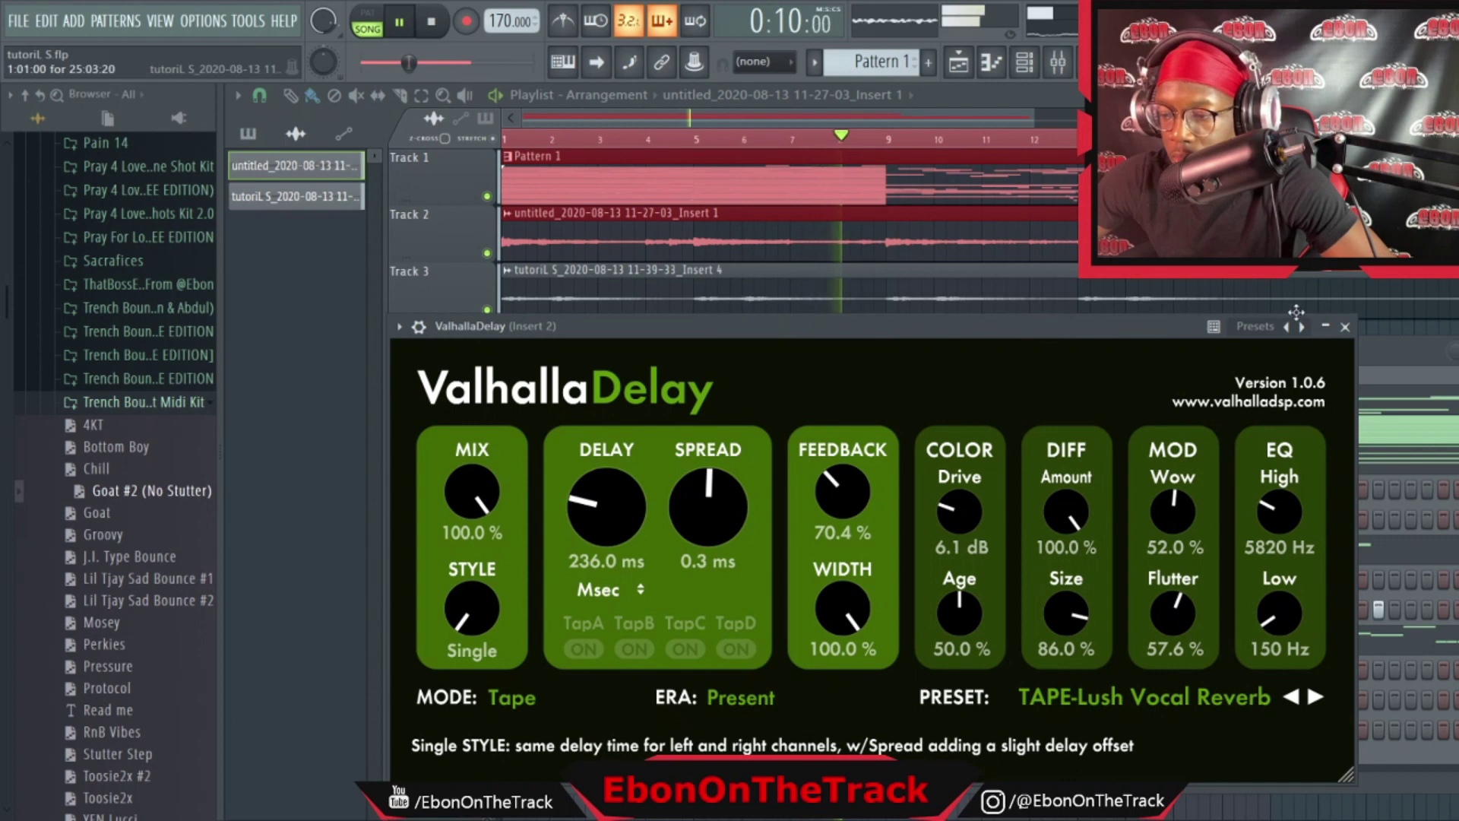
left_click(1346, 327)
Reposition the channel rack, unmute the 808 - Dist channel, and review its notes in the piano roll
left_click(926, 354)
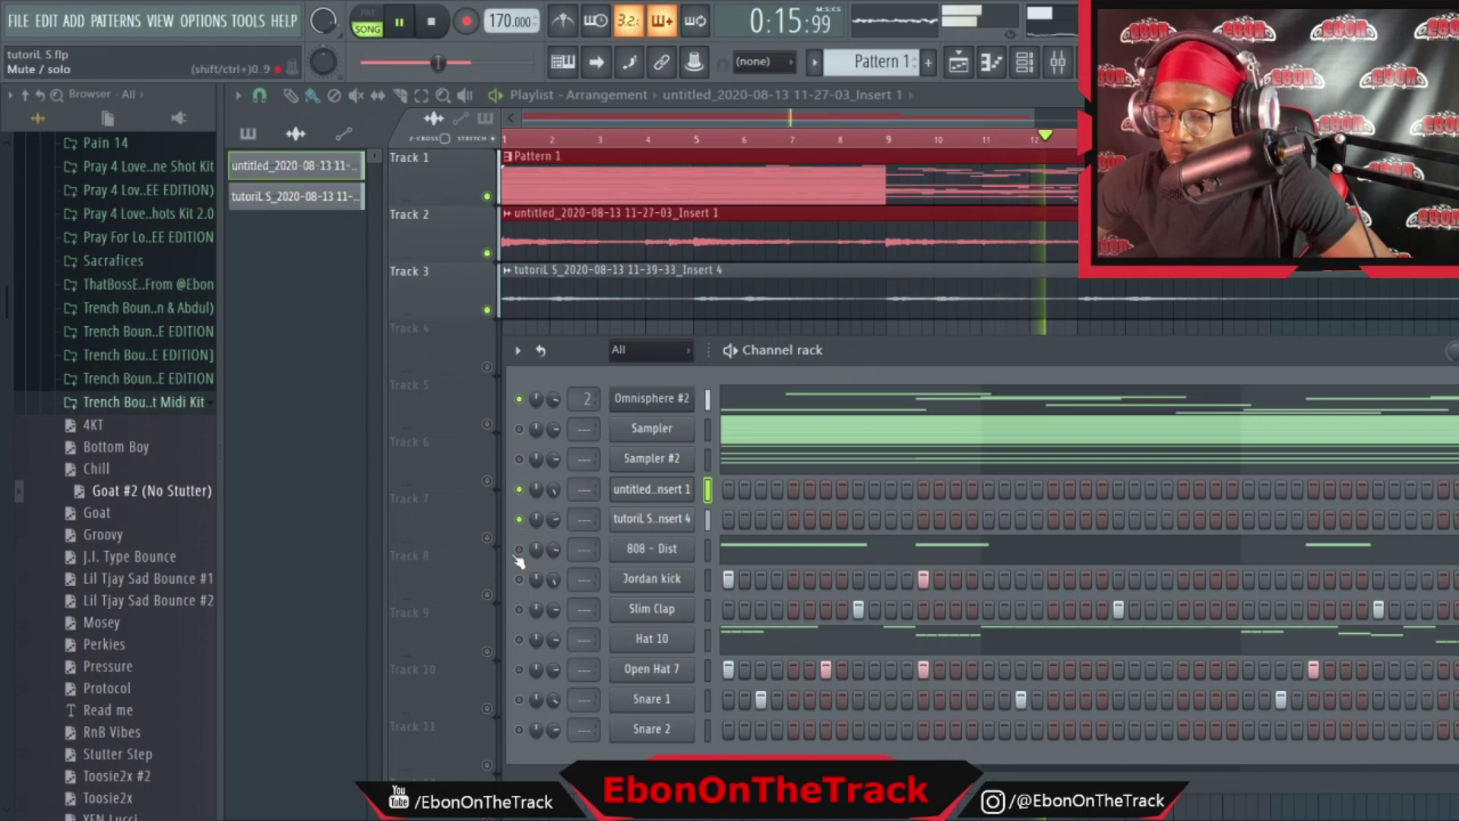
left_click_drag(871, 354, 838, 213)
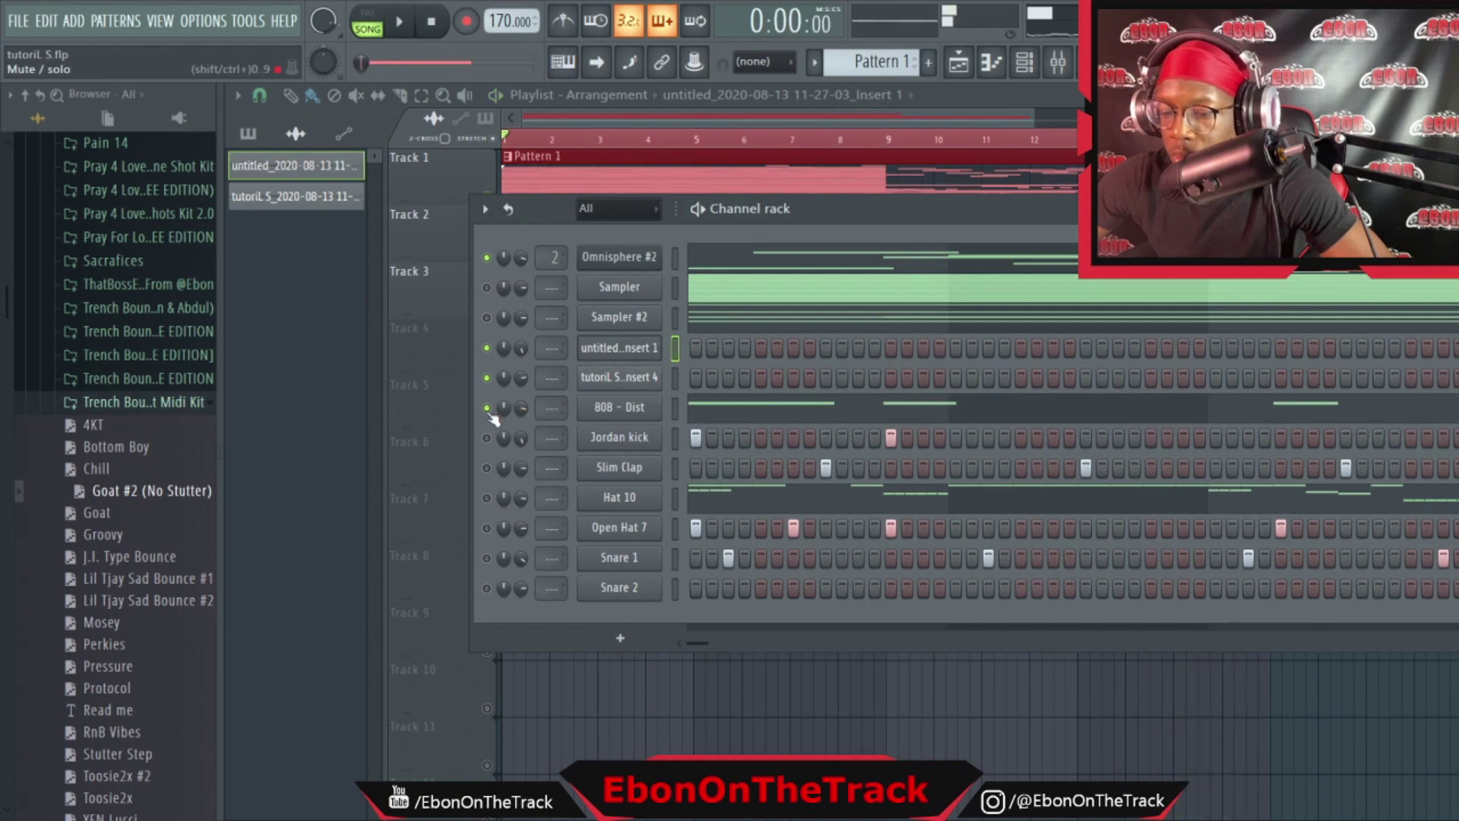
left_click(692, 409)
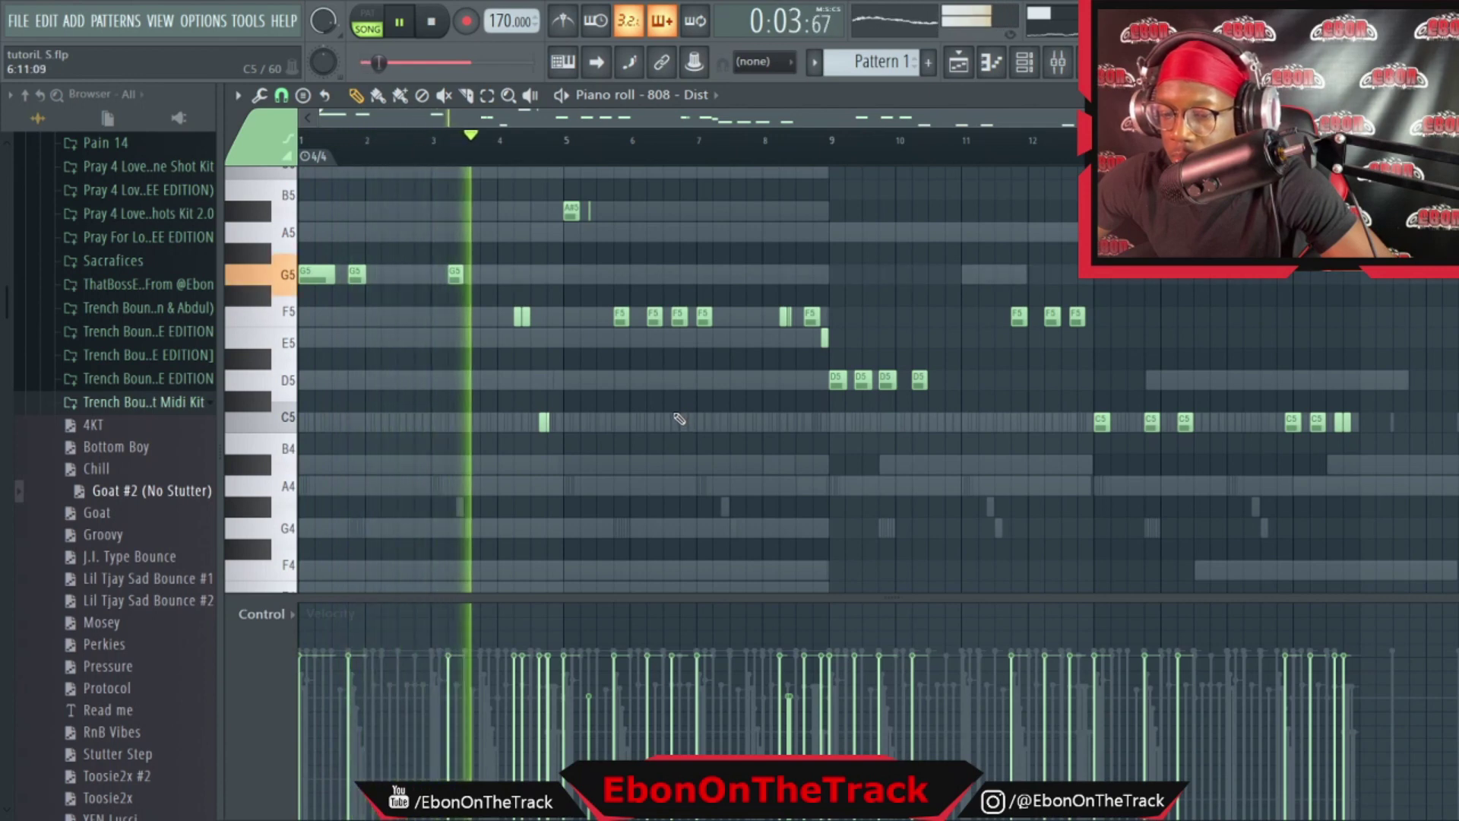
scroll(680, 418, "up", 2)
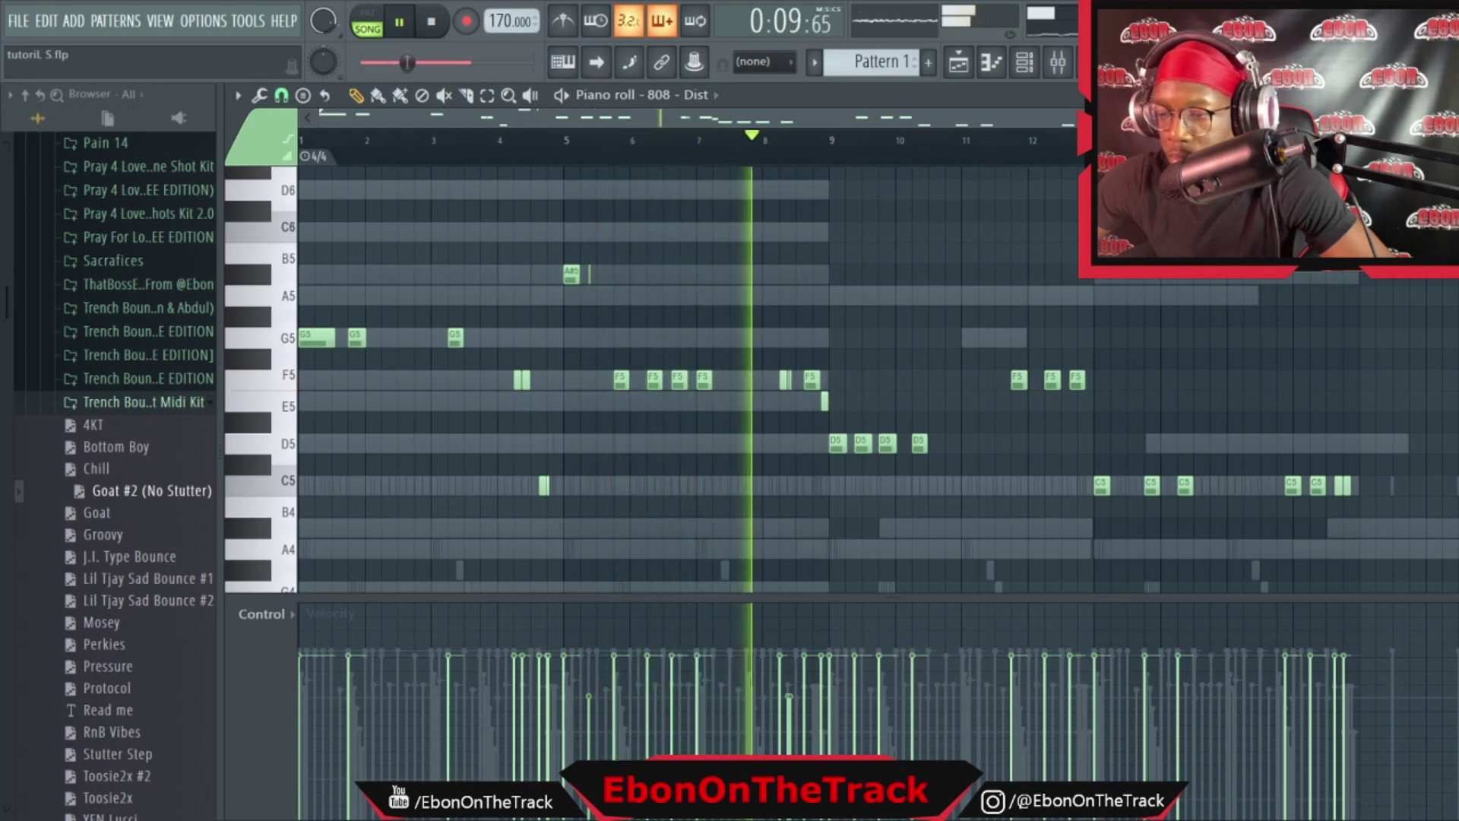
Unmute the Slim Clap and Hat 10 channels and open Hat 10's notes in the piano roll
left_click(1038, 72)
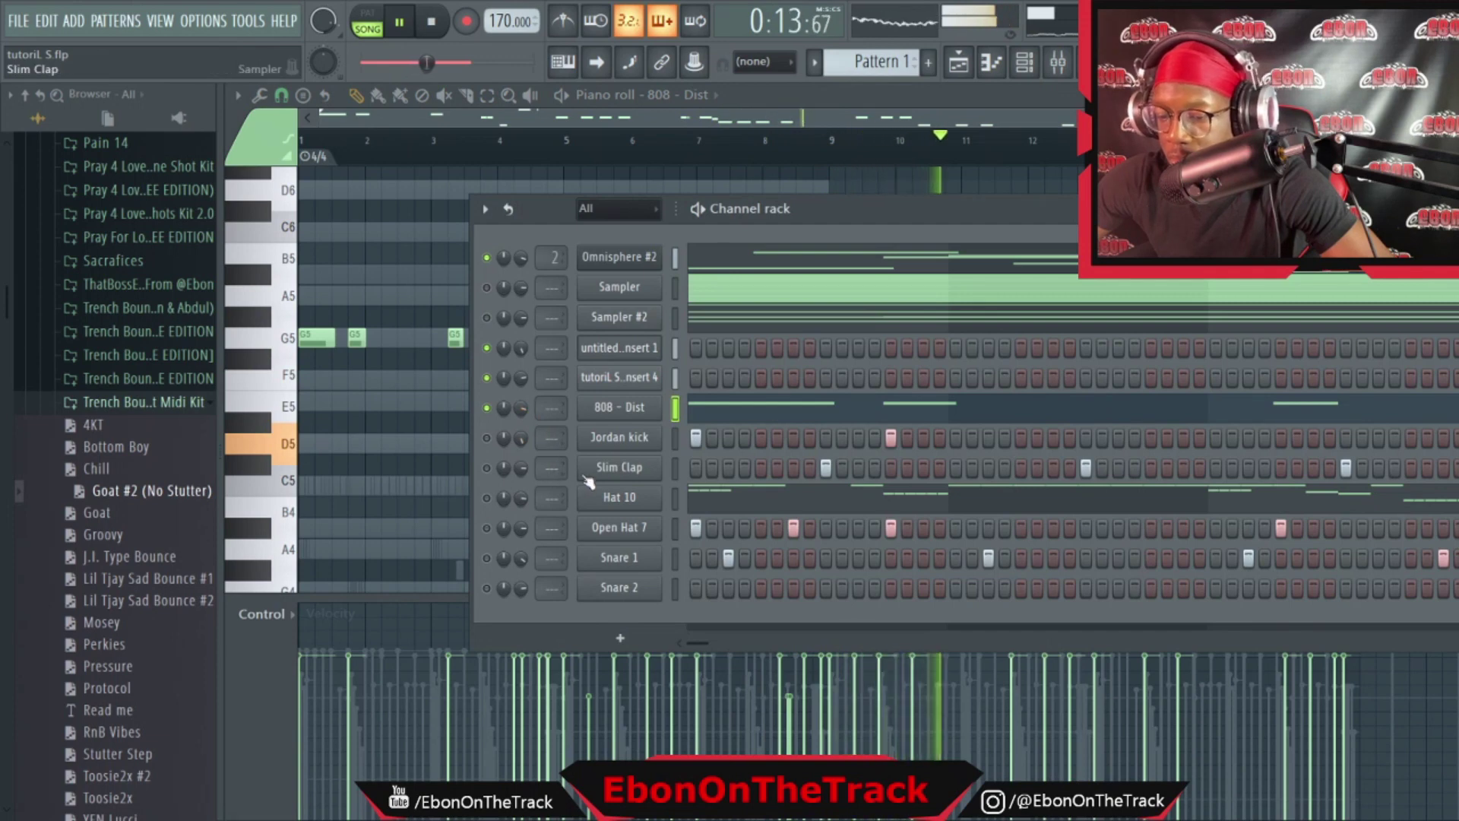
left_click(487, 468)
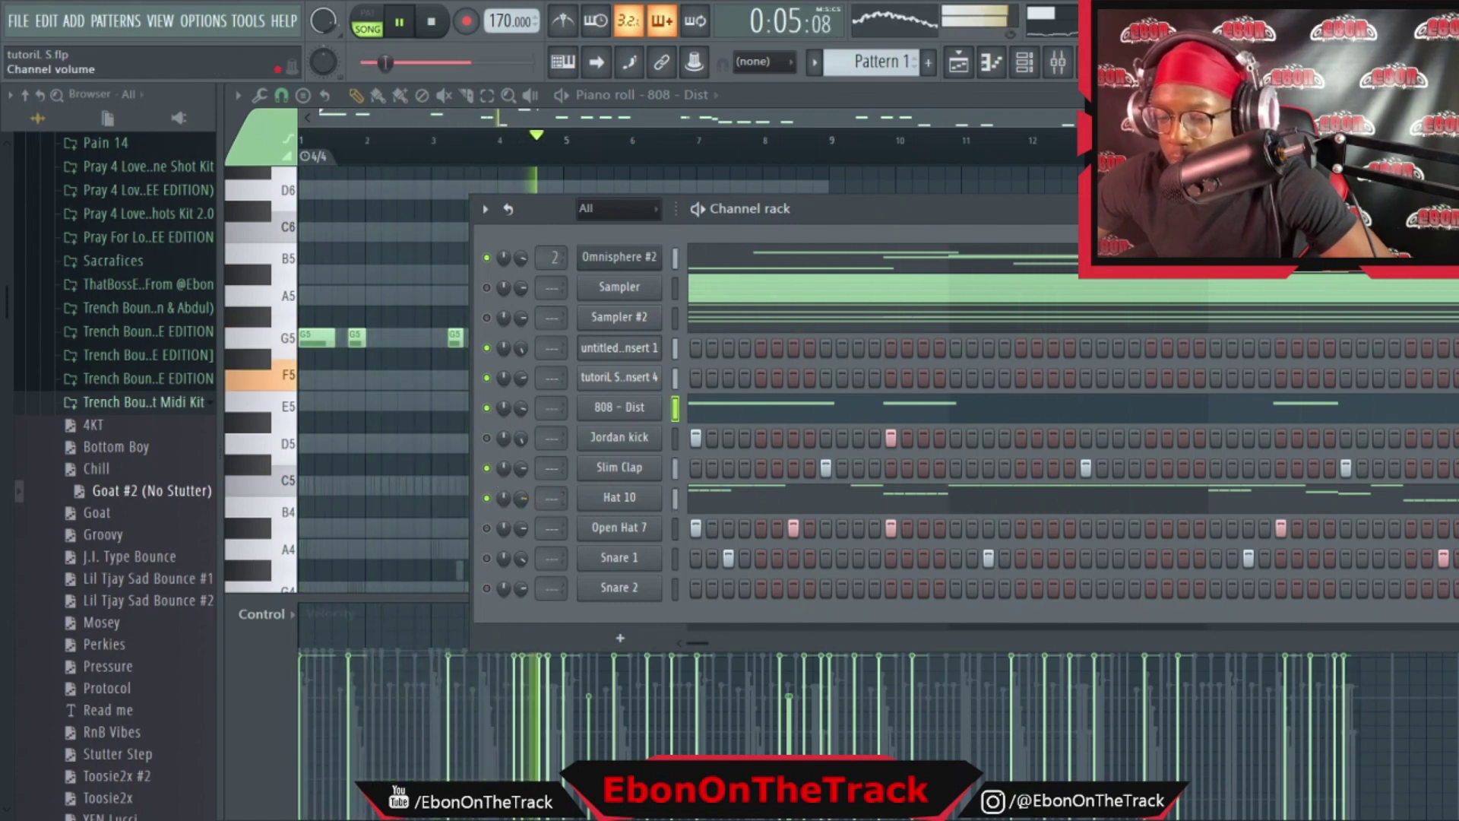
left_click(675, 499)
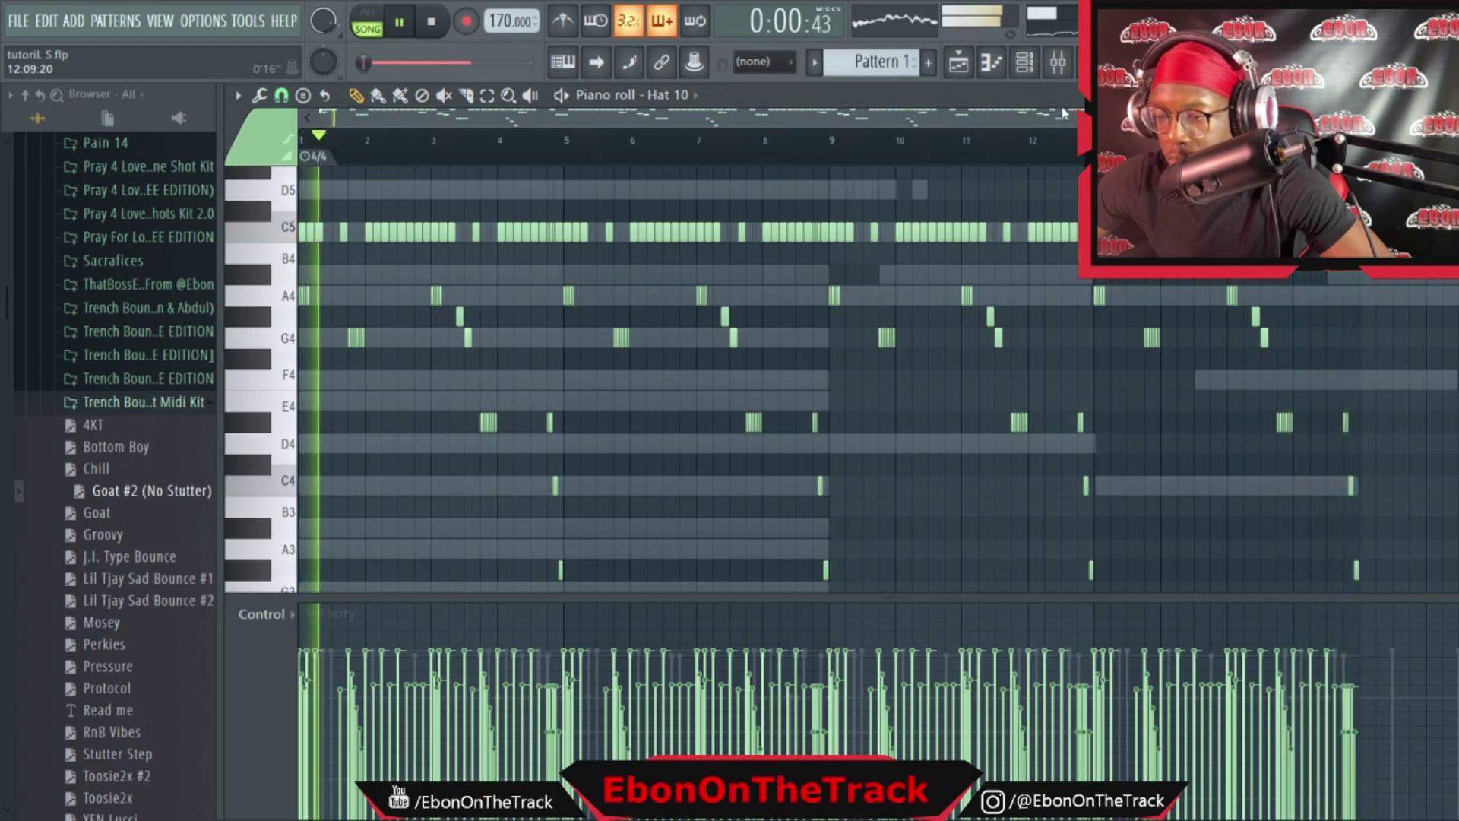
Unmute the Open Hat 7 and Jordan kick channels in the channel rack and restart playback
key("F6")
key("space")
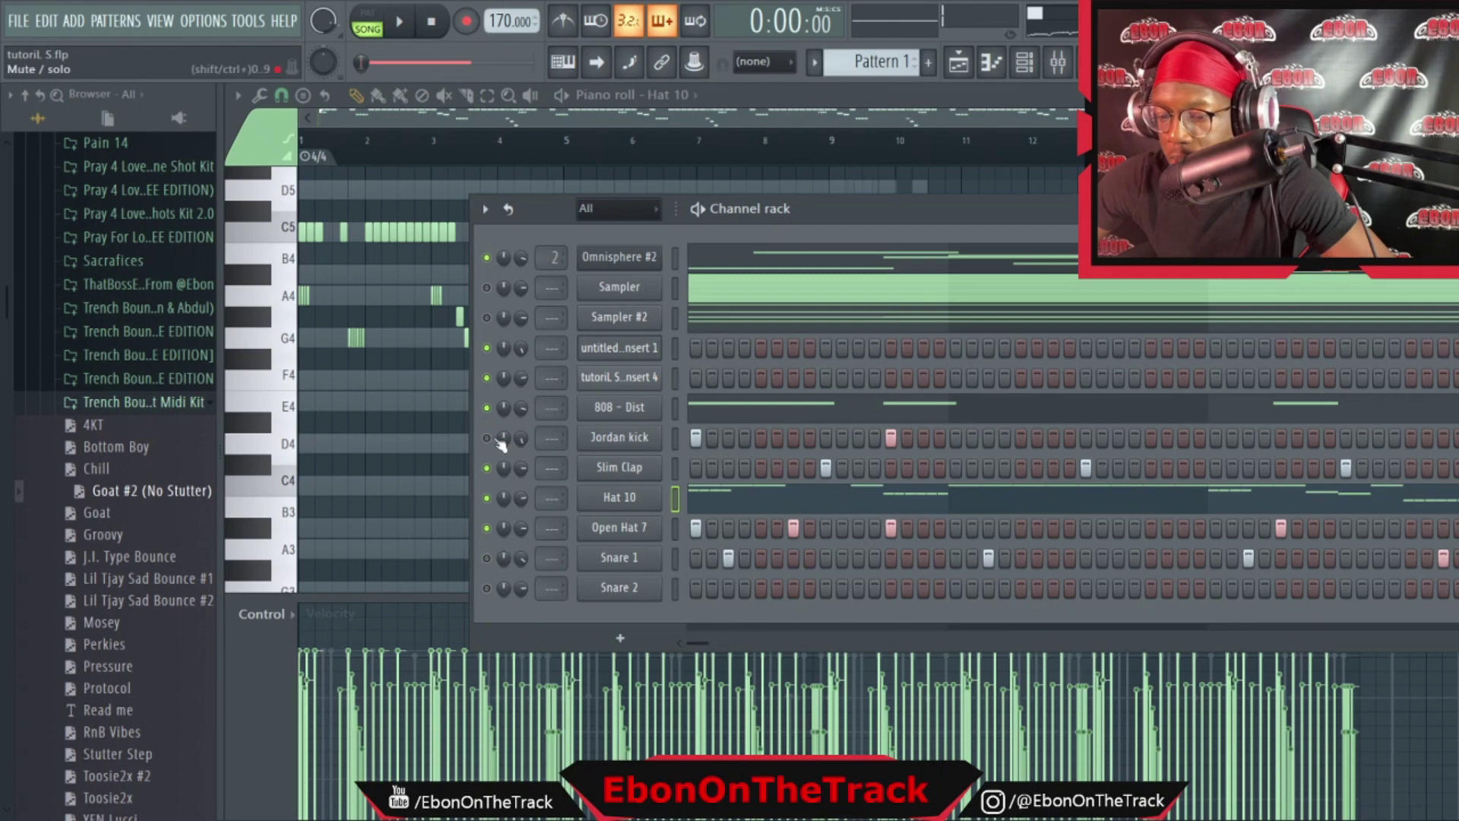
key("space")
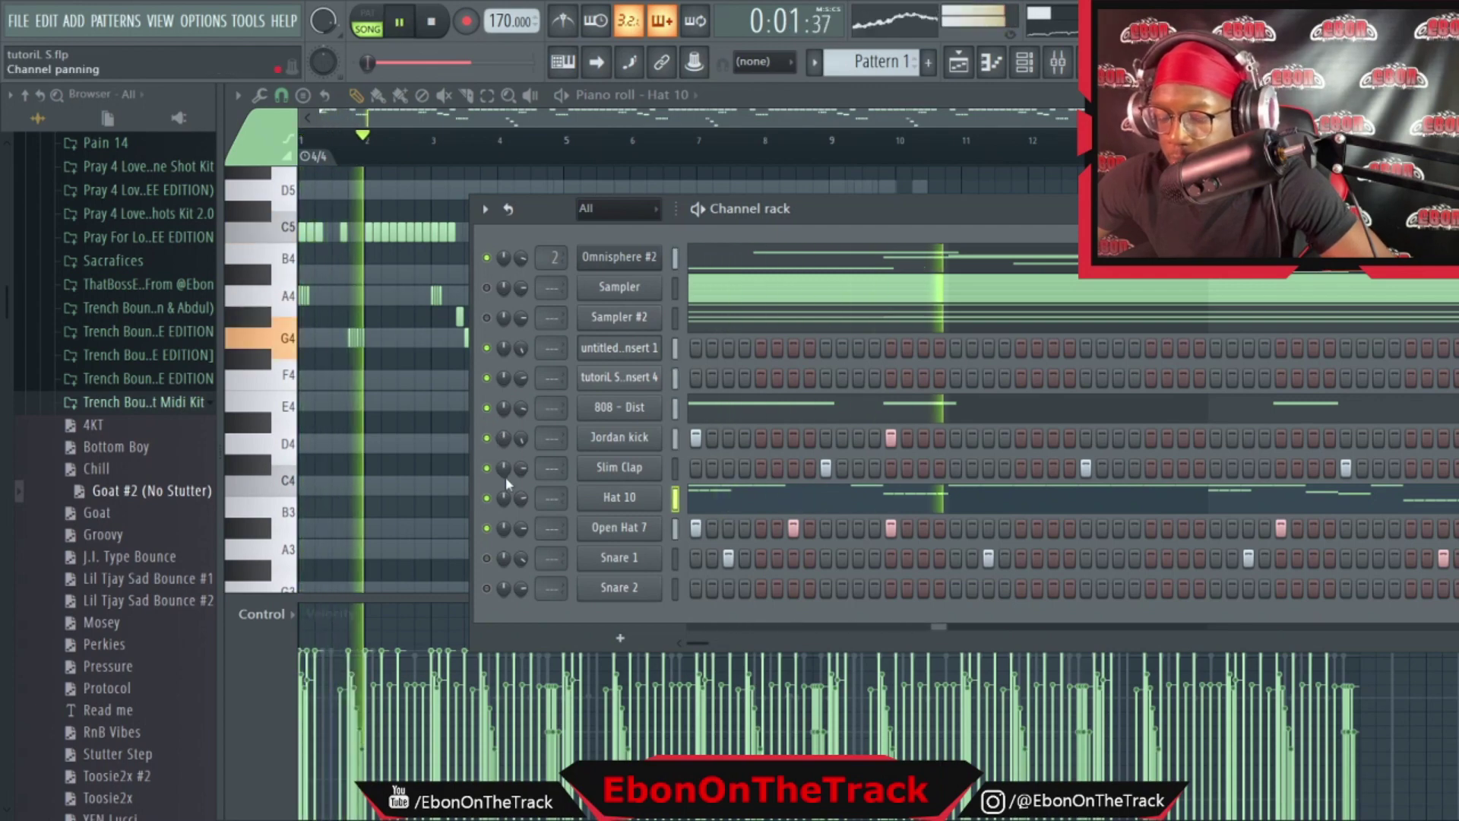
Examine the Jordan kick notes in the piano roll while the beat plays
left_click(676, 437)
key("F7")
scroll(503, 333, "up", 3)
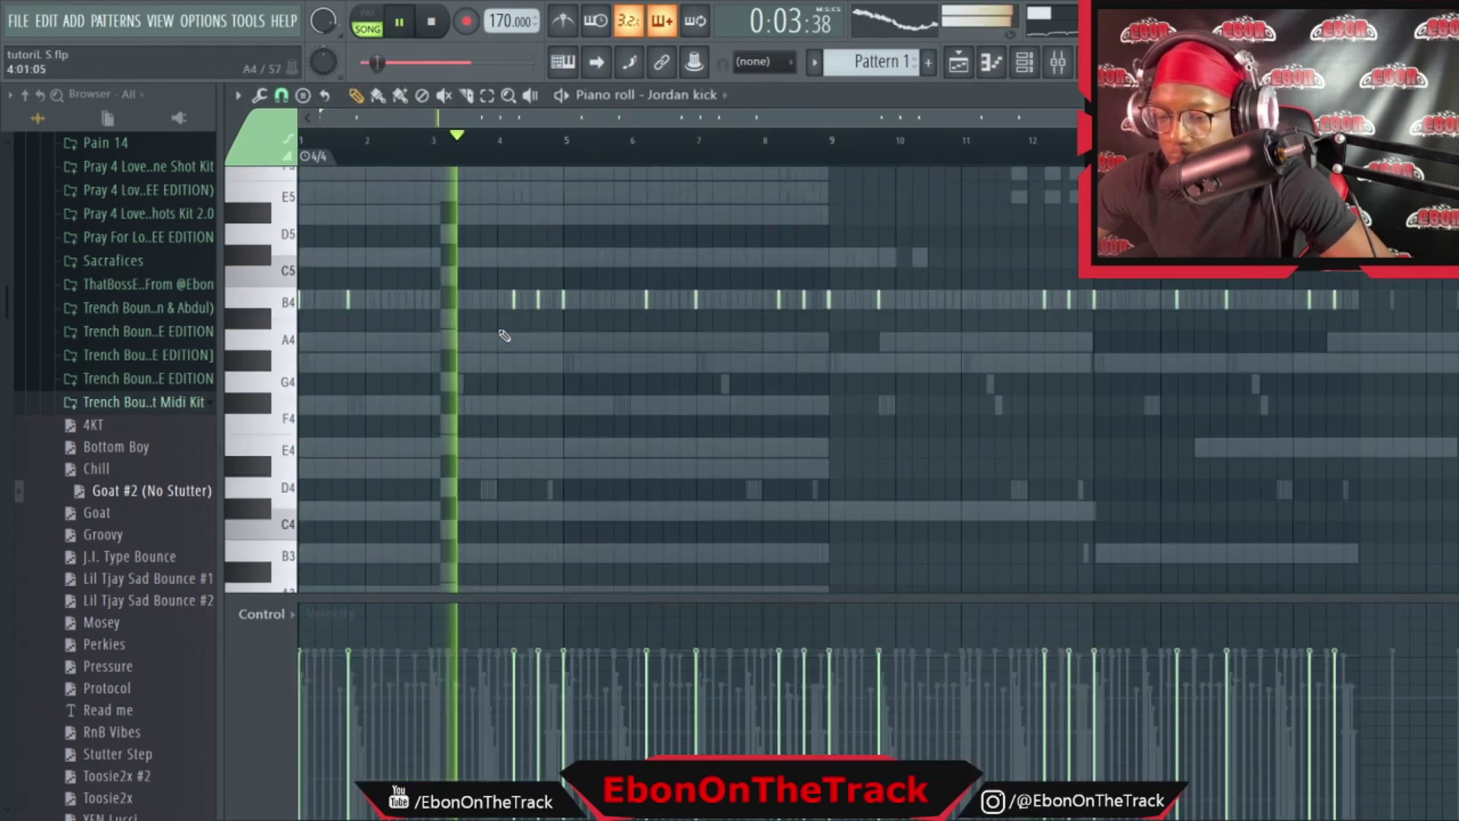
scroll(524, 337, "up", 2)
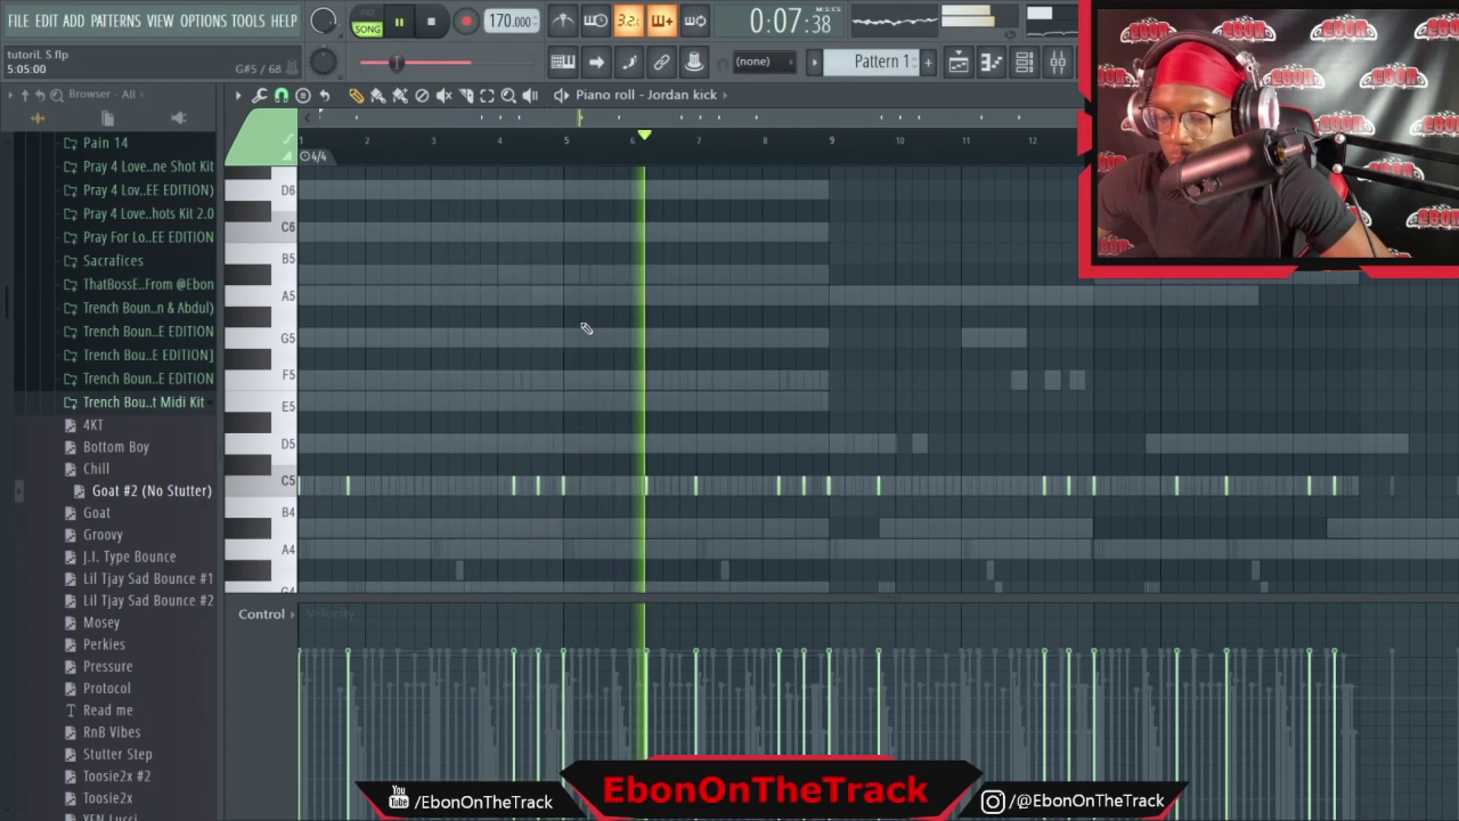
scroll(593, 327, "down", 3)
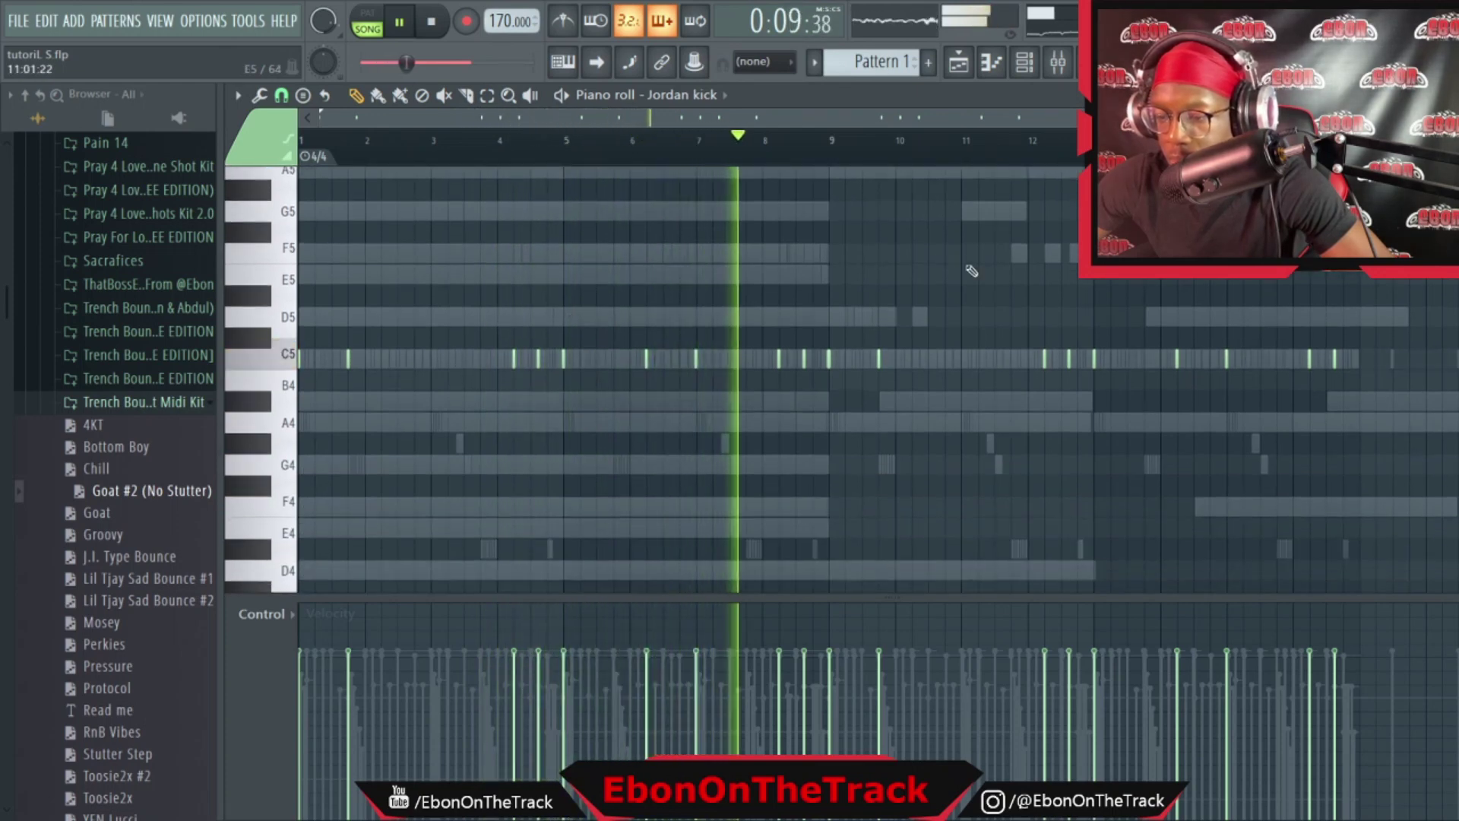
Play the beat and examine the Snare 1 notes in the piano roll across the full pattern
left_click_drag(1255, 117, 1124, 123)
key("F6")
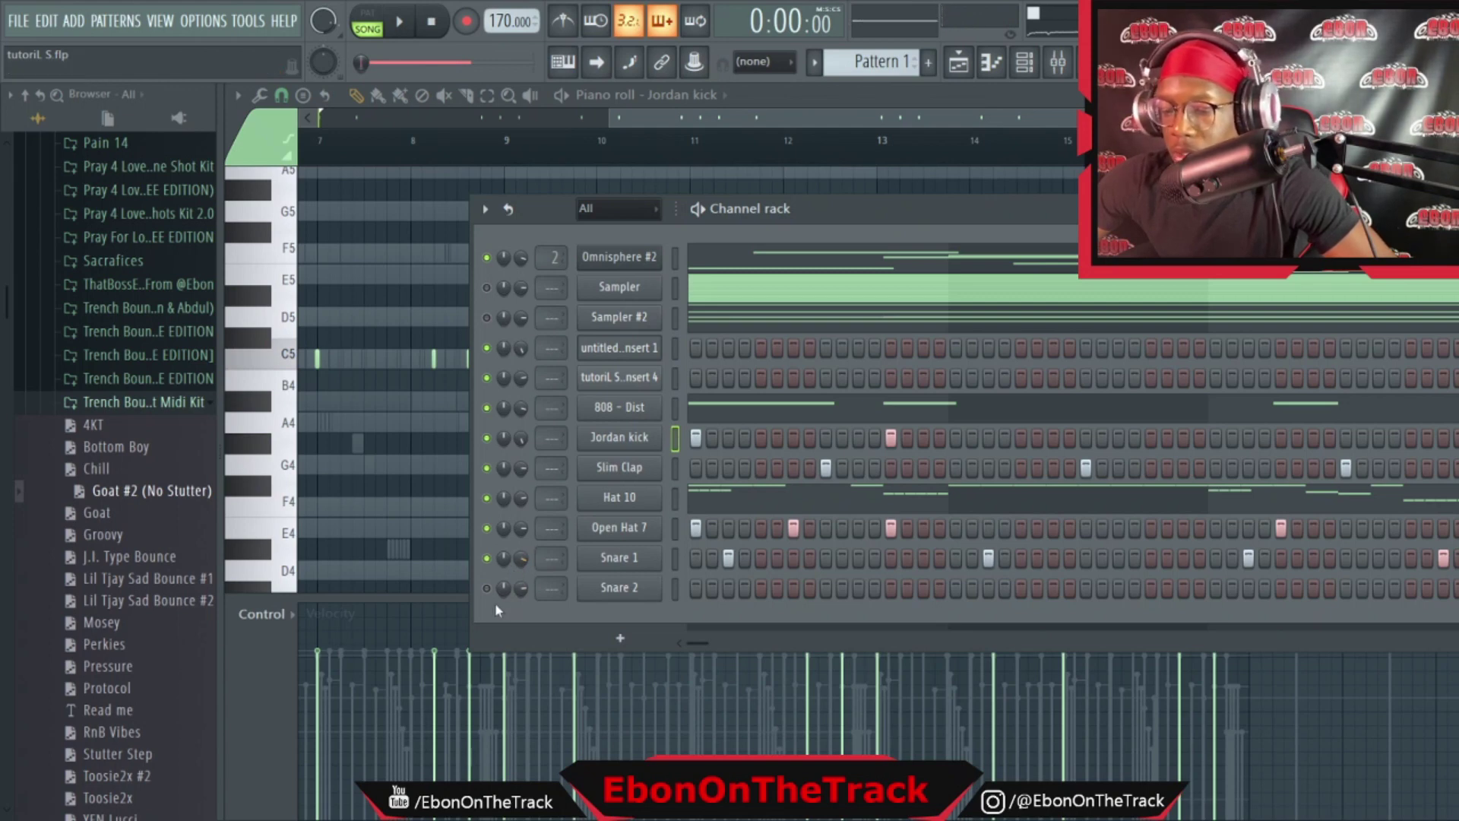
key("space")
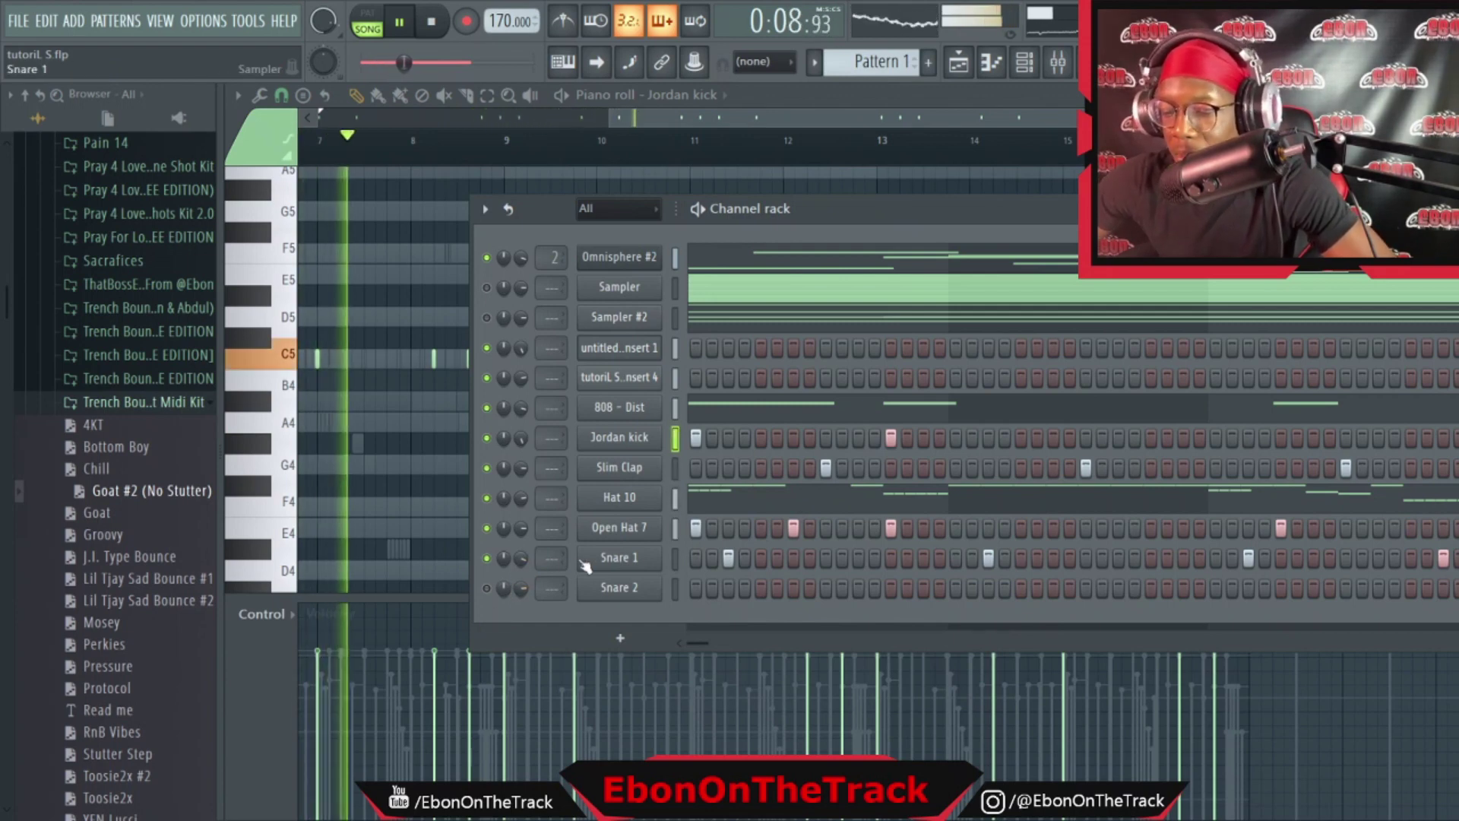
key("F7")
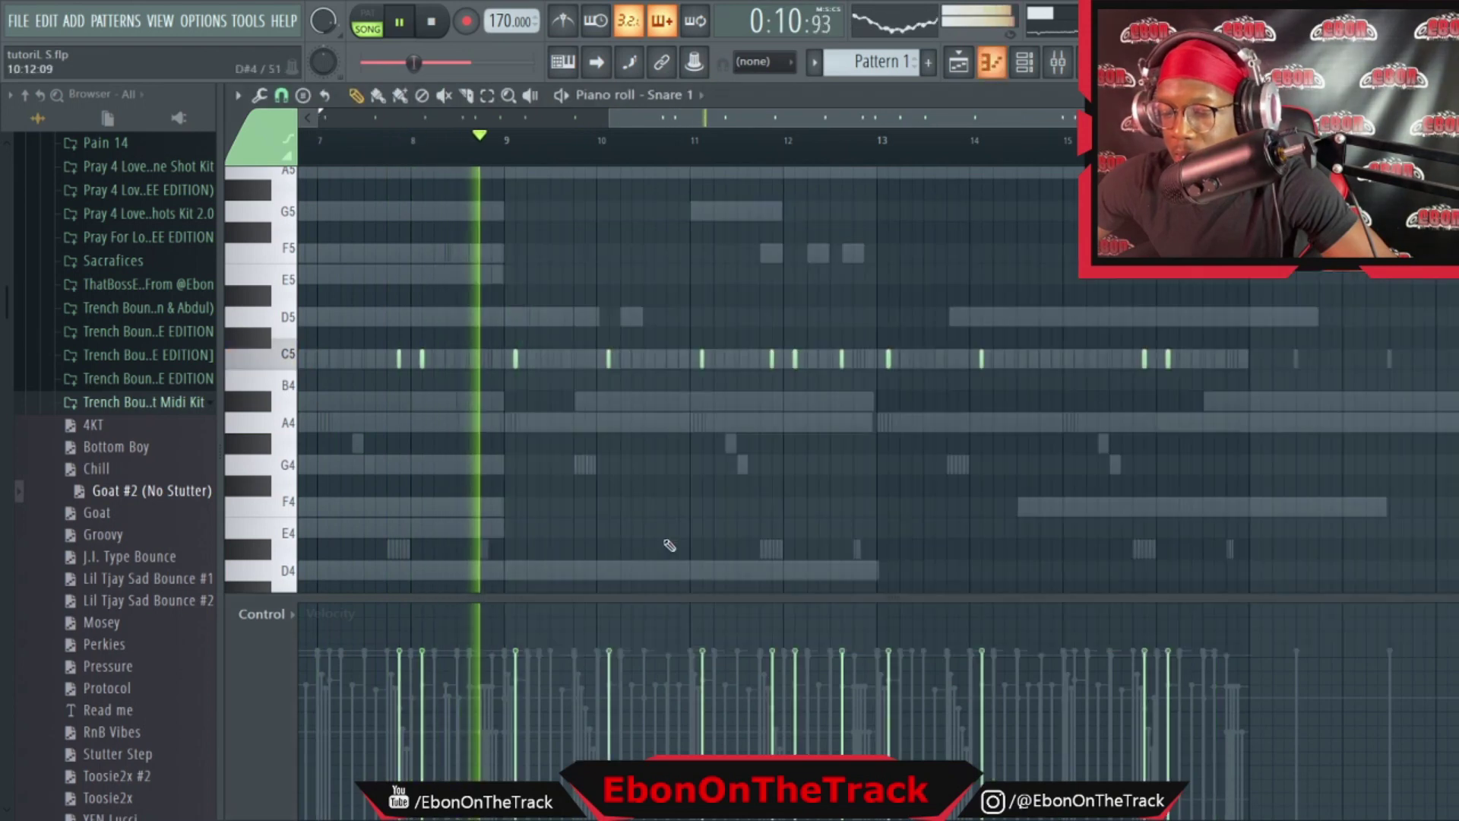
scroll(595, 431, "up", 2)
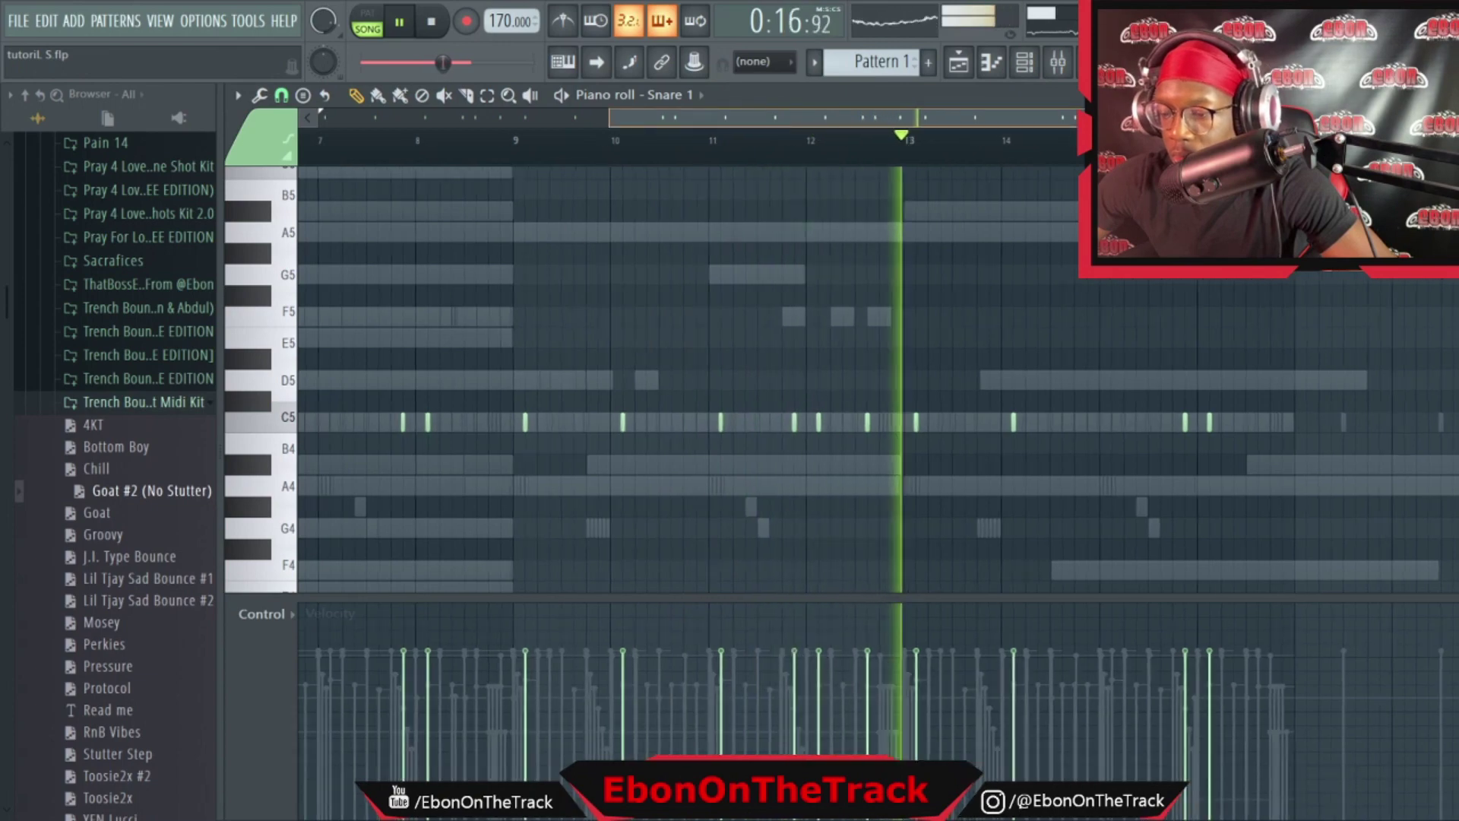
left_click_drag(1032, 121, 981, 119)
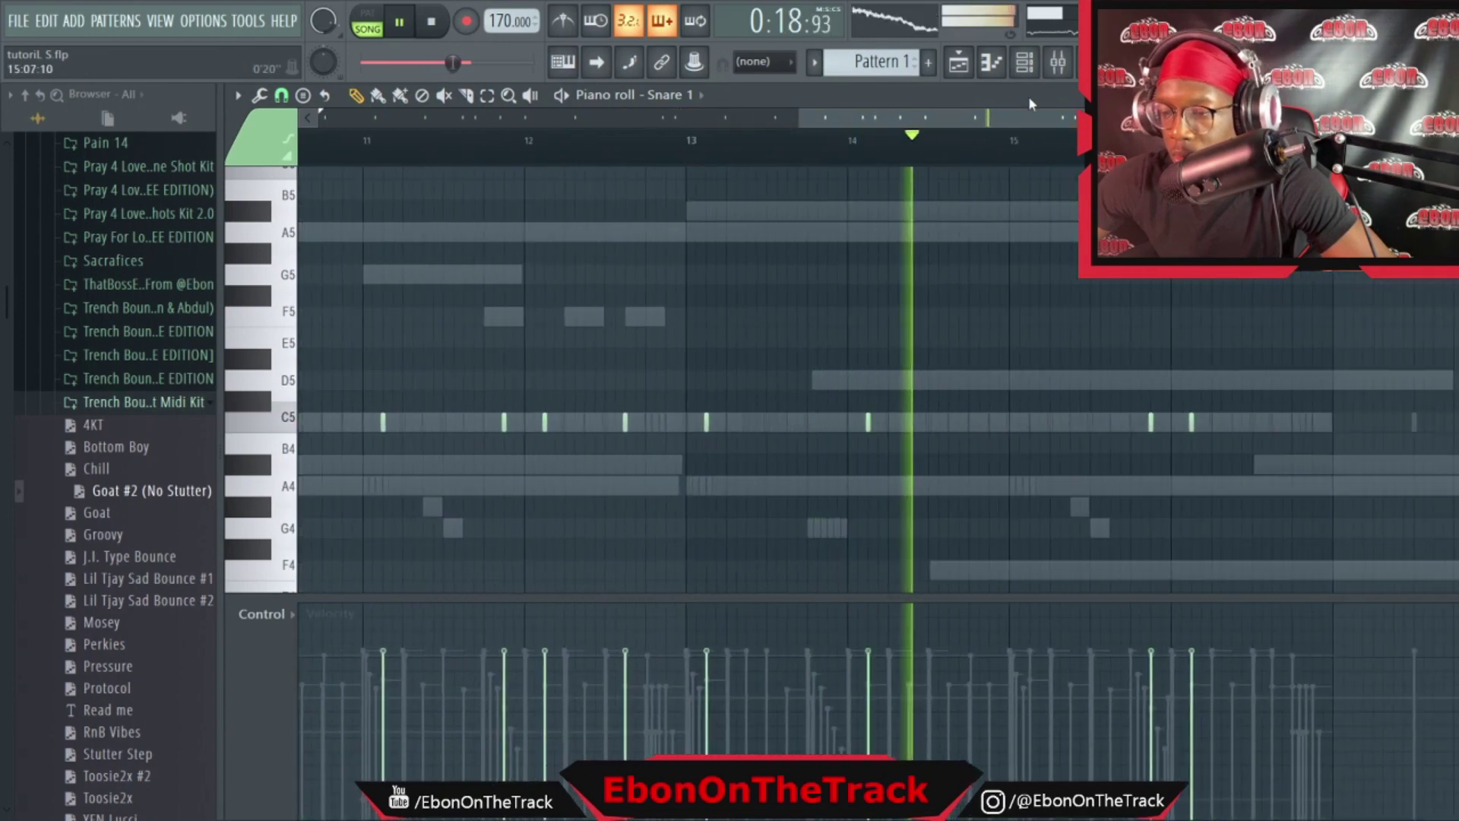
Unmute Snare 2, stop playback, and split Pattern 1 by channel in the playlist
left_click(1035, 73)
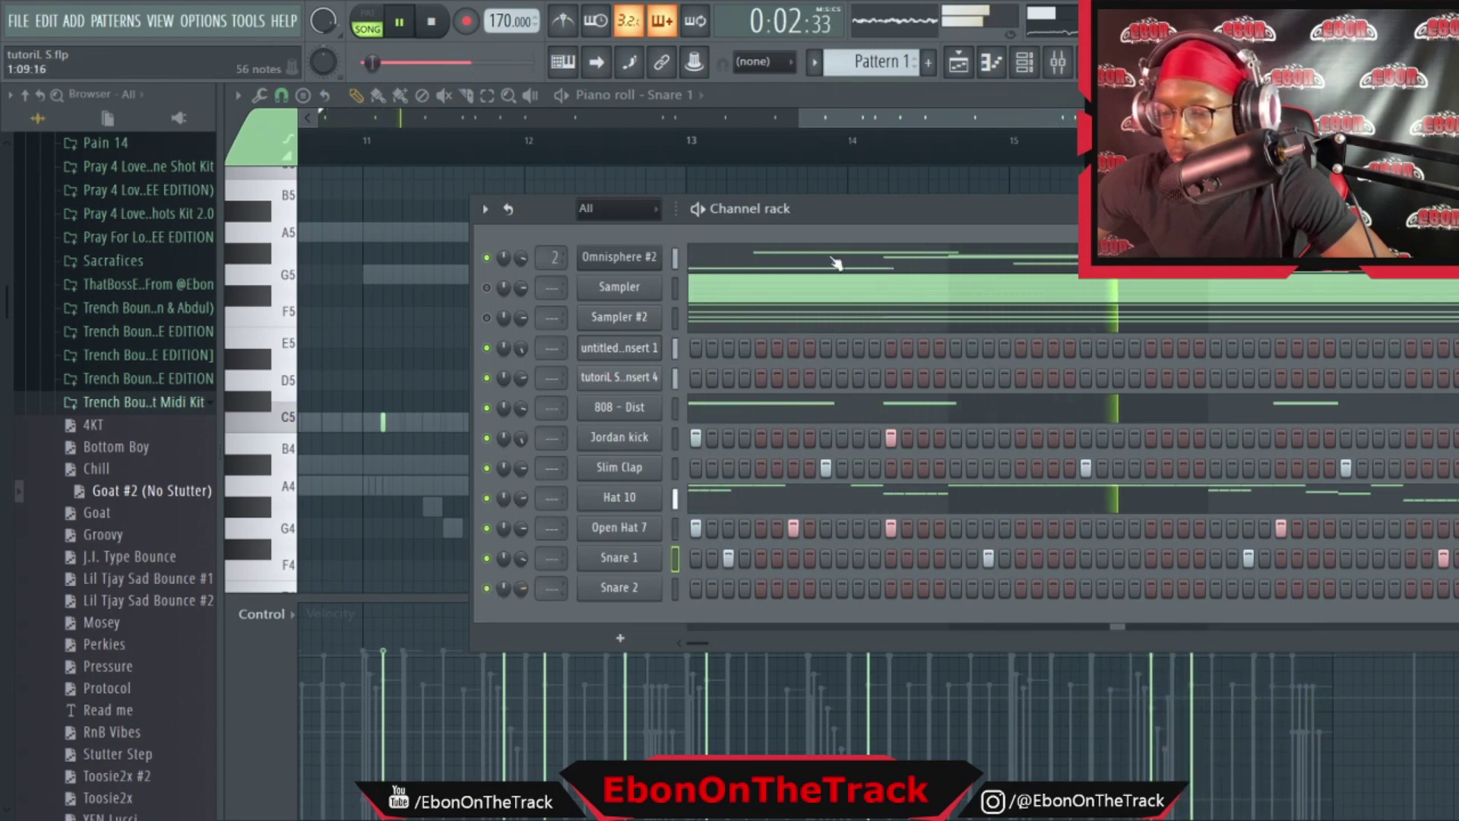
left_click(959, 62)
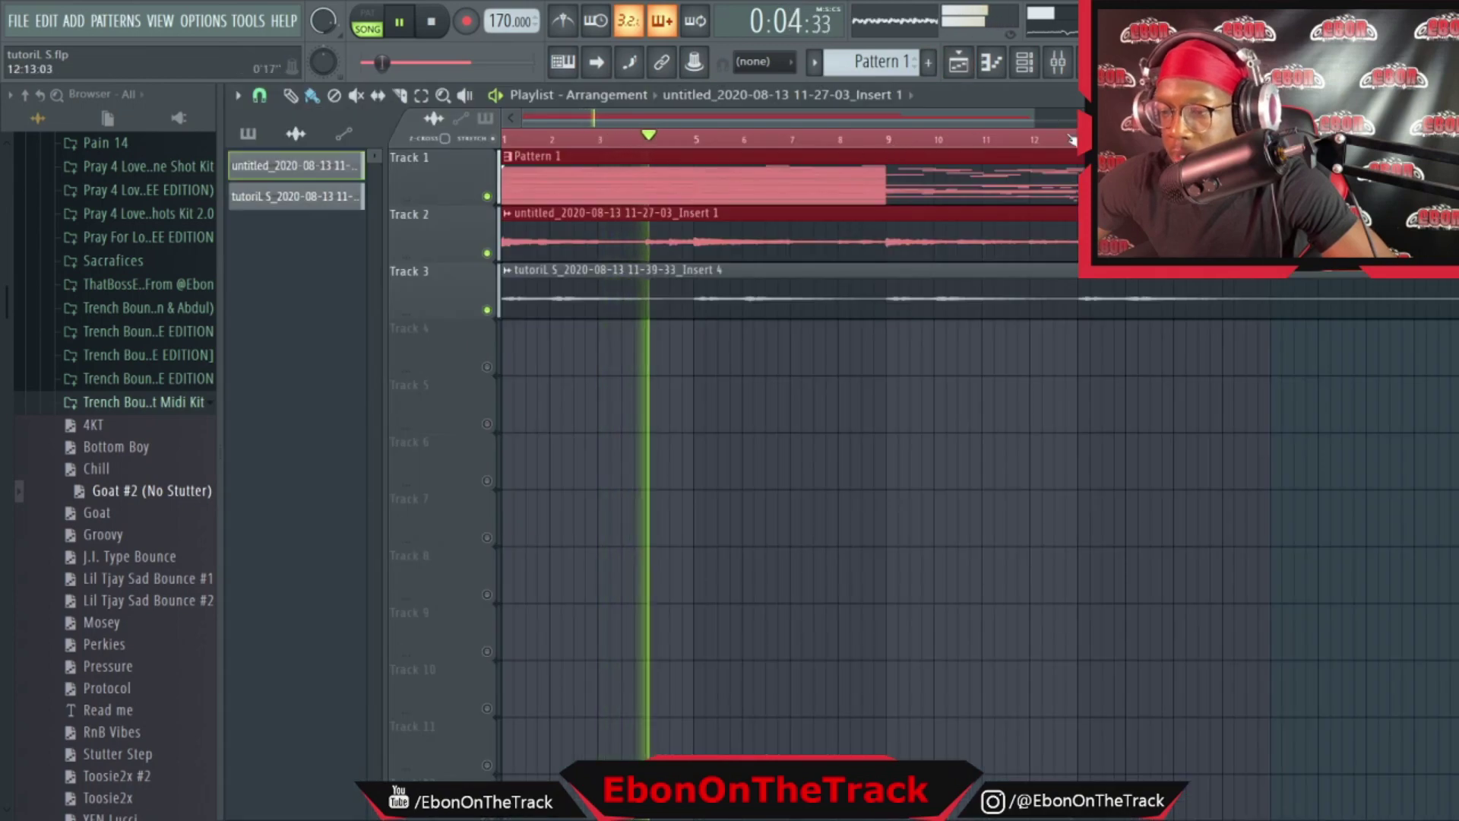
scroll(1033, 120, "down", 3)
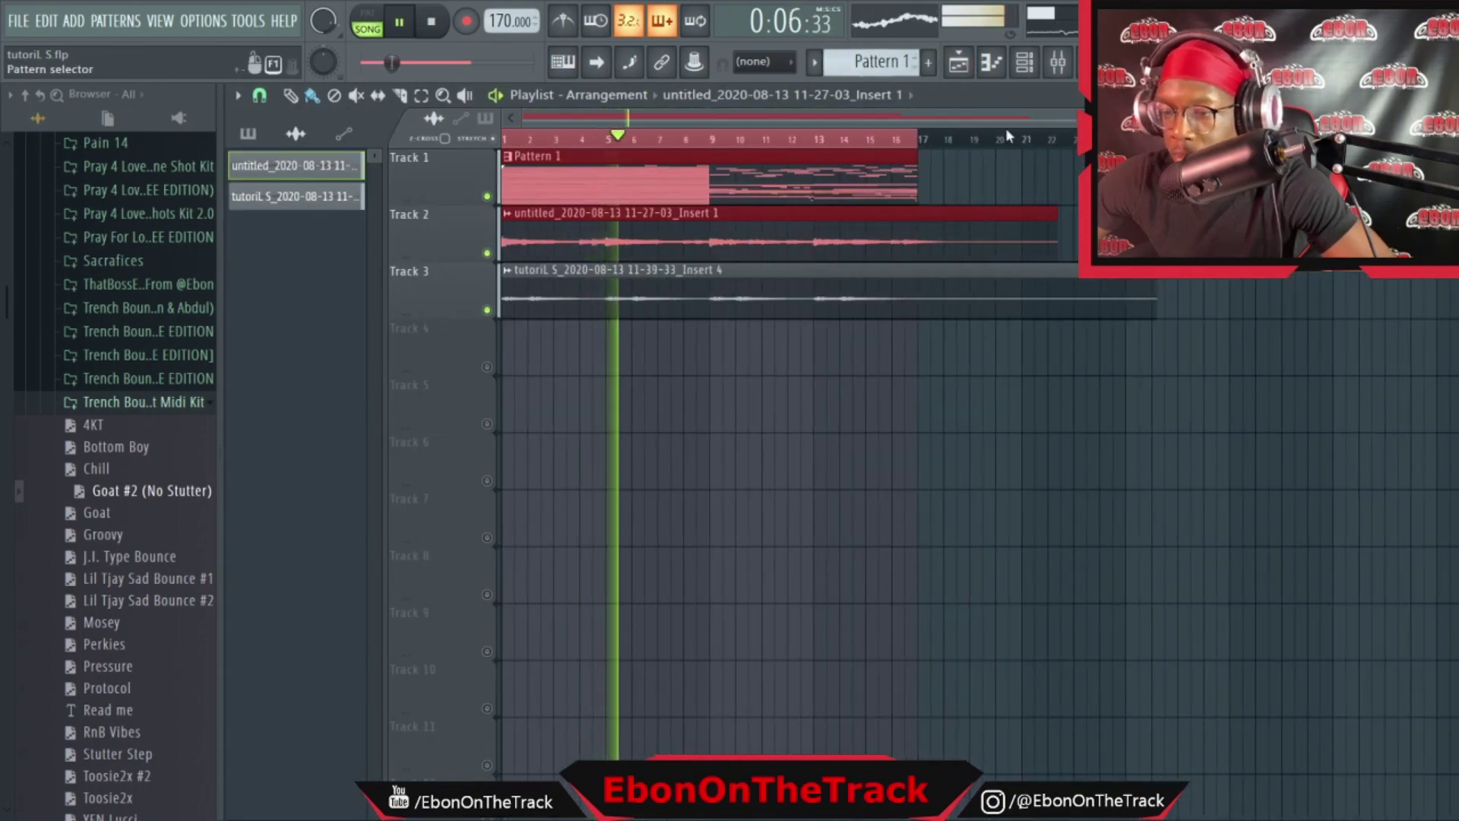
left_click(1059, 352)
key("space")
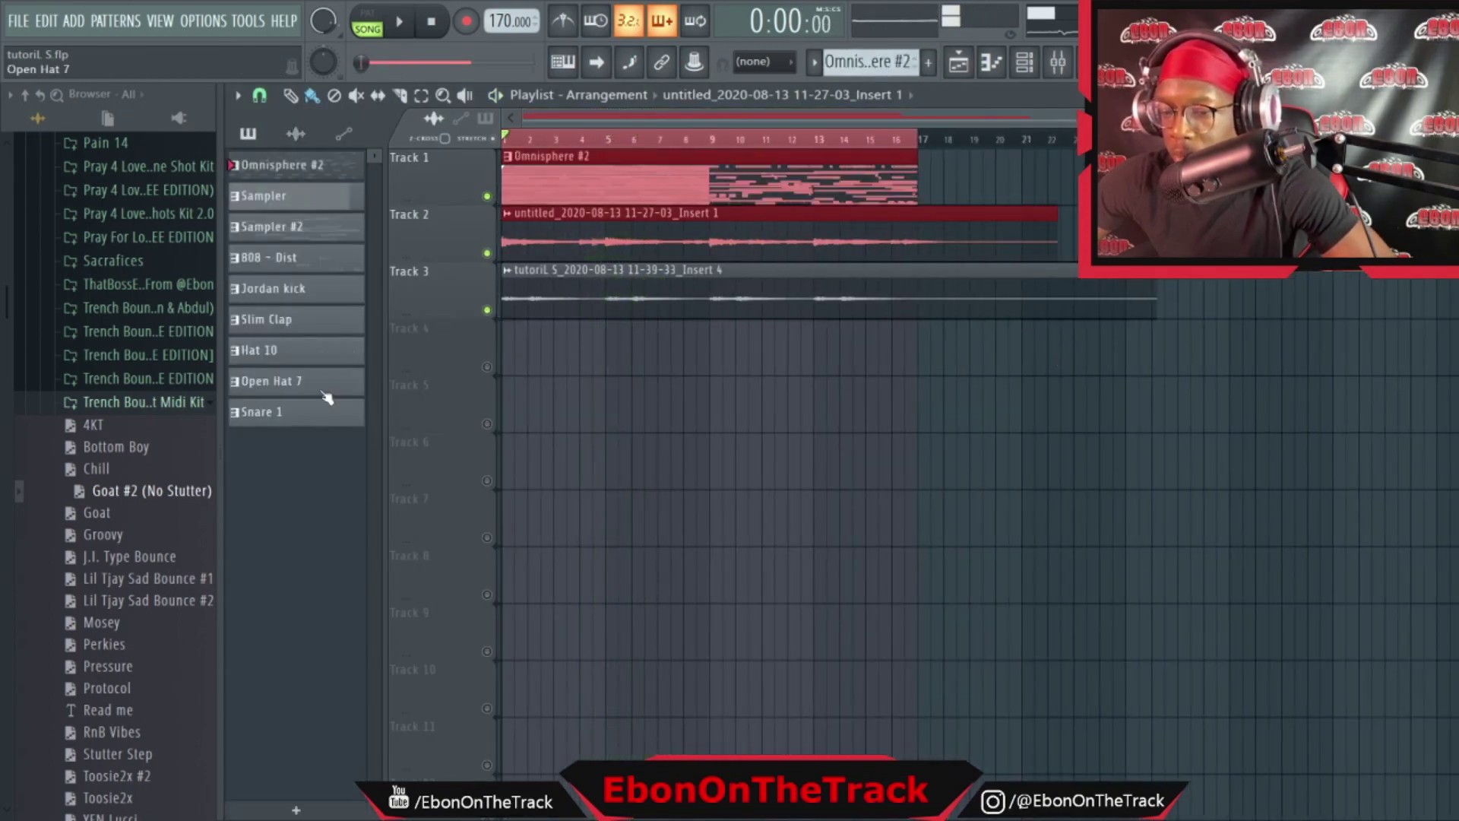
Place all the split channel patterns on playlist tracks 4 to 12 from bar 1 and trim their overhang at bar 17
left_click_drag(317, 429, 324, 349)
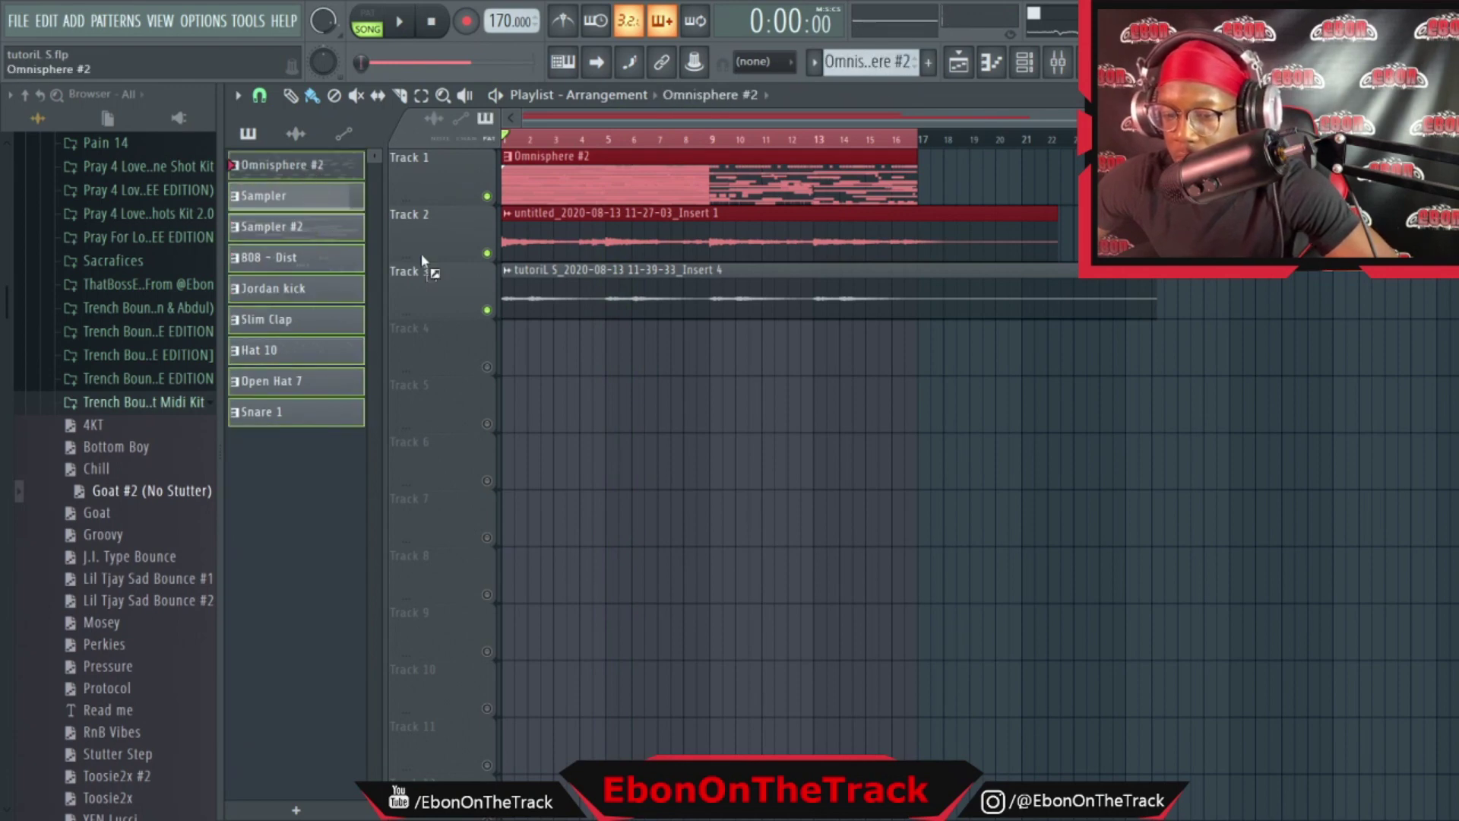
left_click_drag(421, 254, 504, 334)
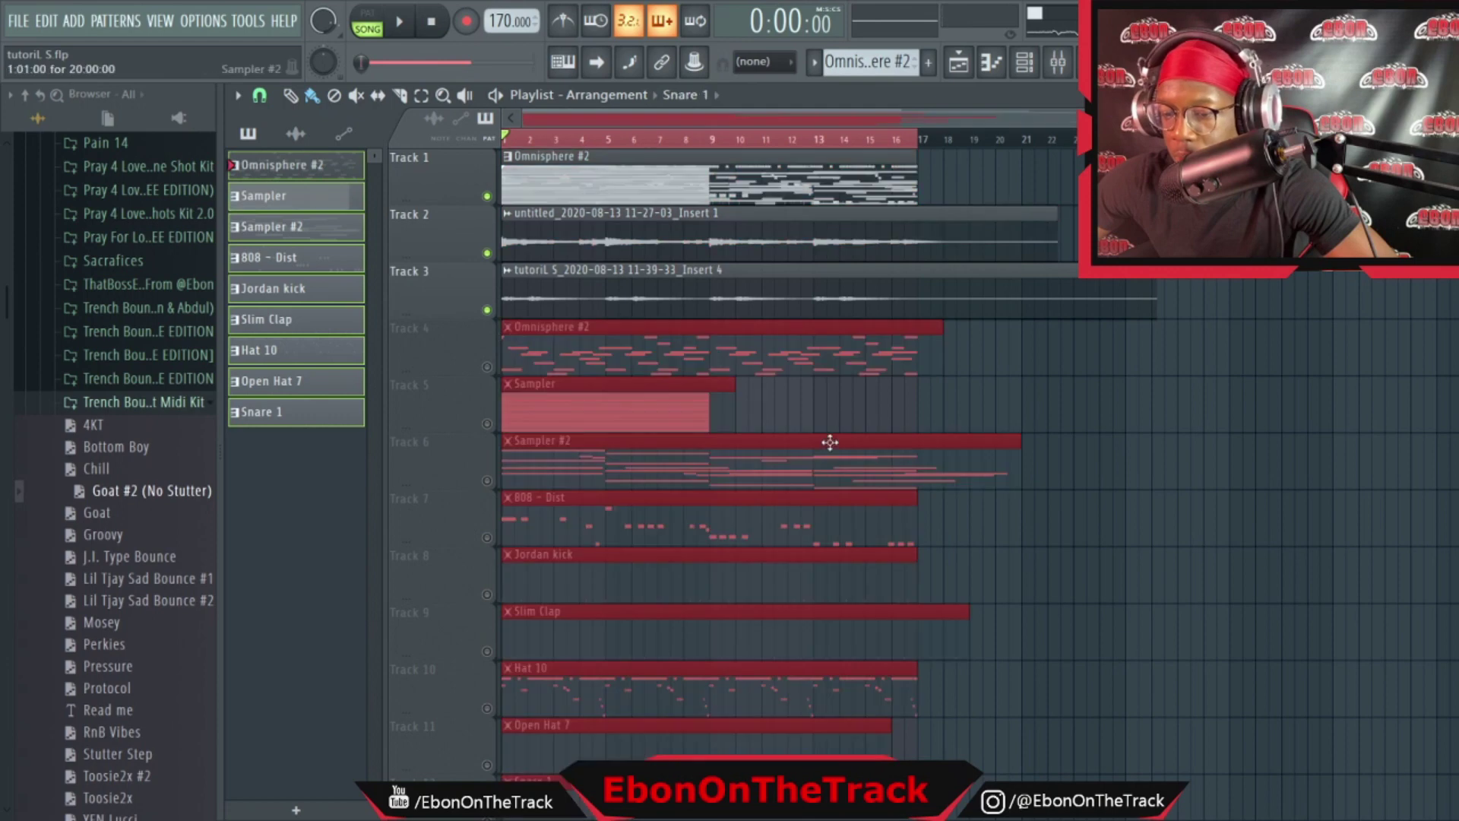
scroll(1008, 477, "down", 2)
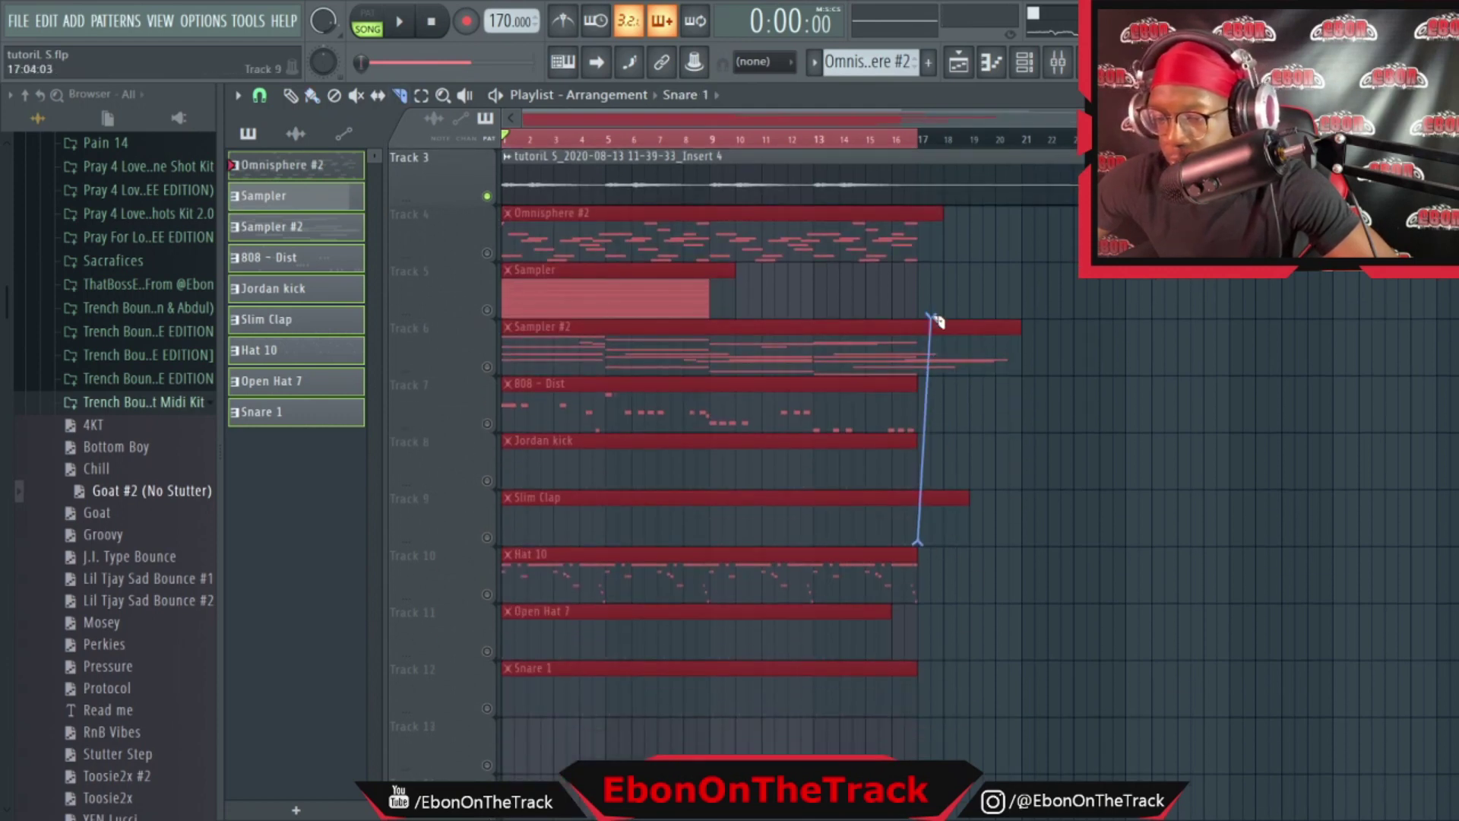
left_click_drag(927, 213, 940, 230)
key("Delete")
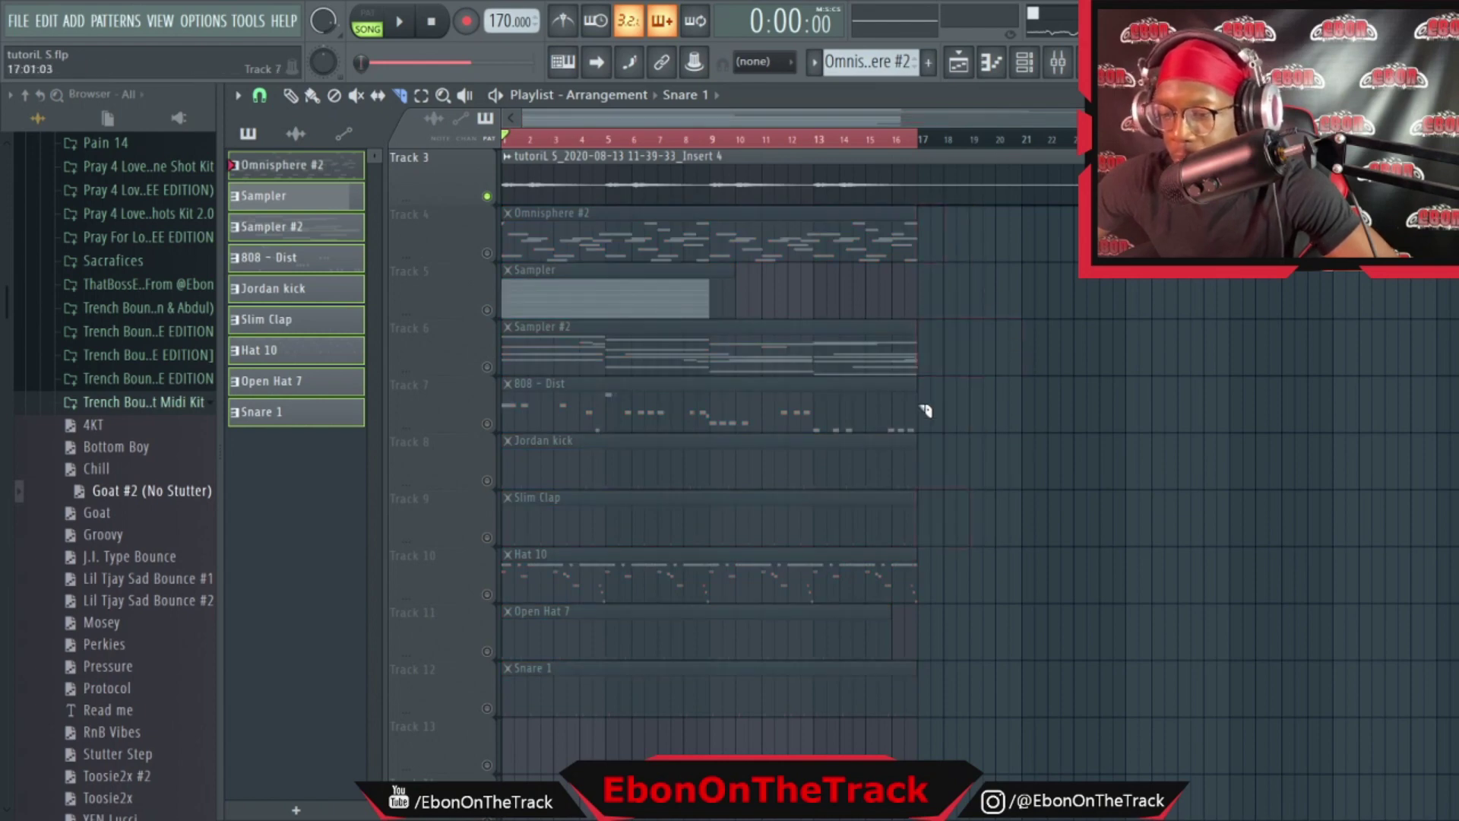
Unmute the new pattern tracks and trim the two audio clips on tracks 2 and 3 at bar 17
right_click(487, 423)
right_click(487, 423)
scroll(976, 504, "up", 2)
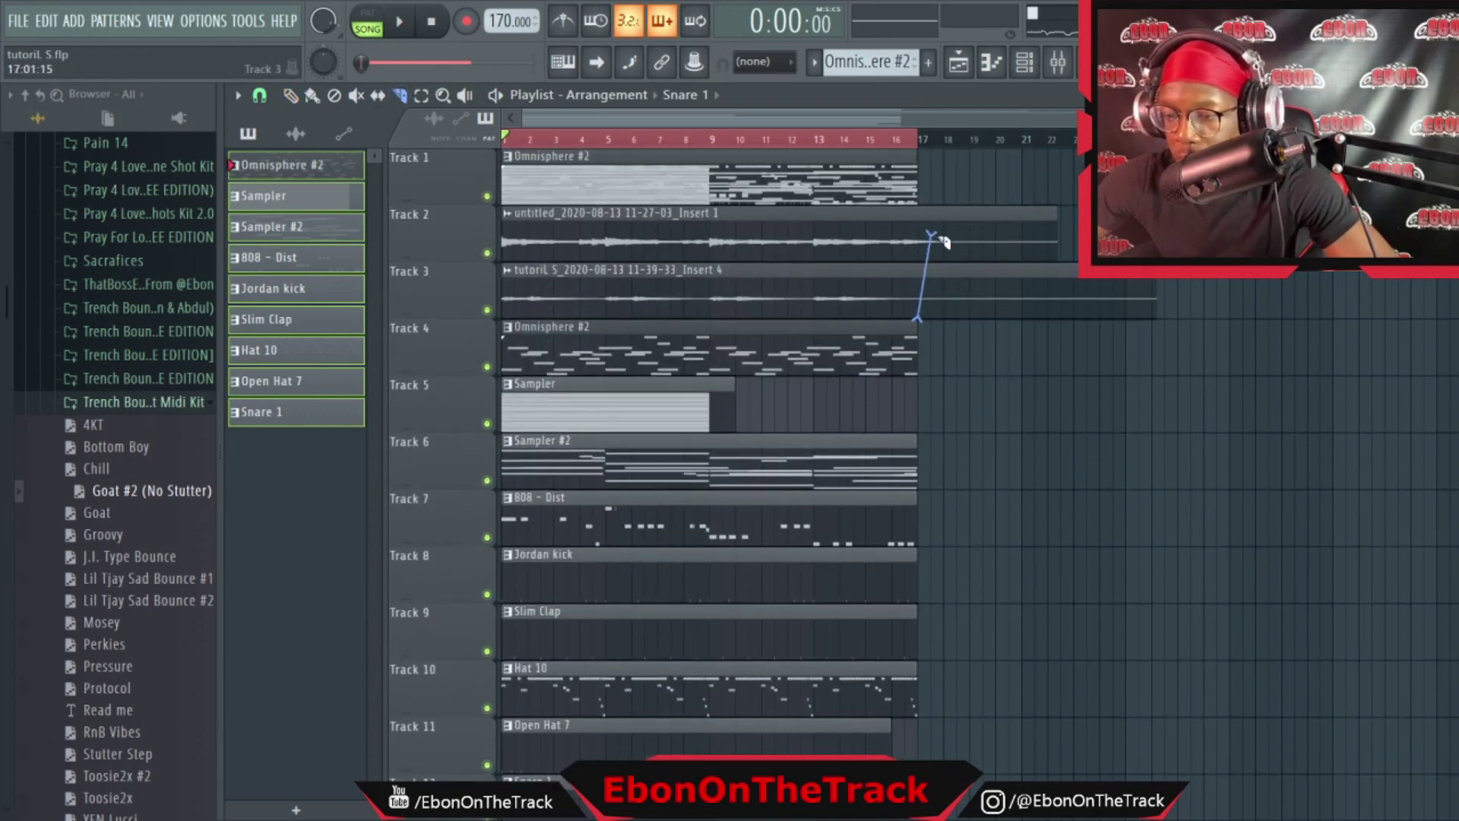
left_click_drag(994, 346, 968, 251)
key("Delete")
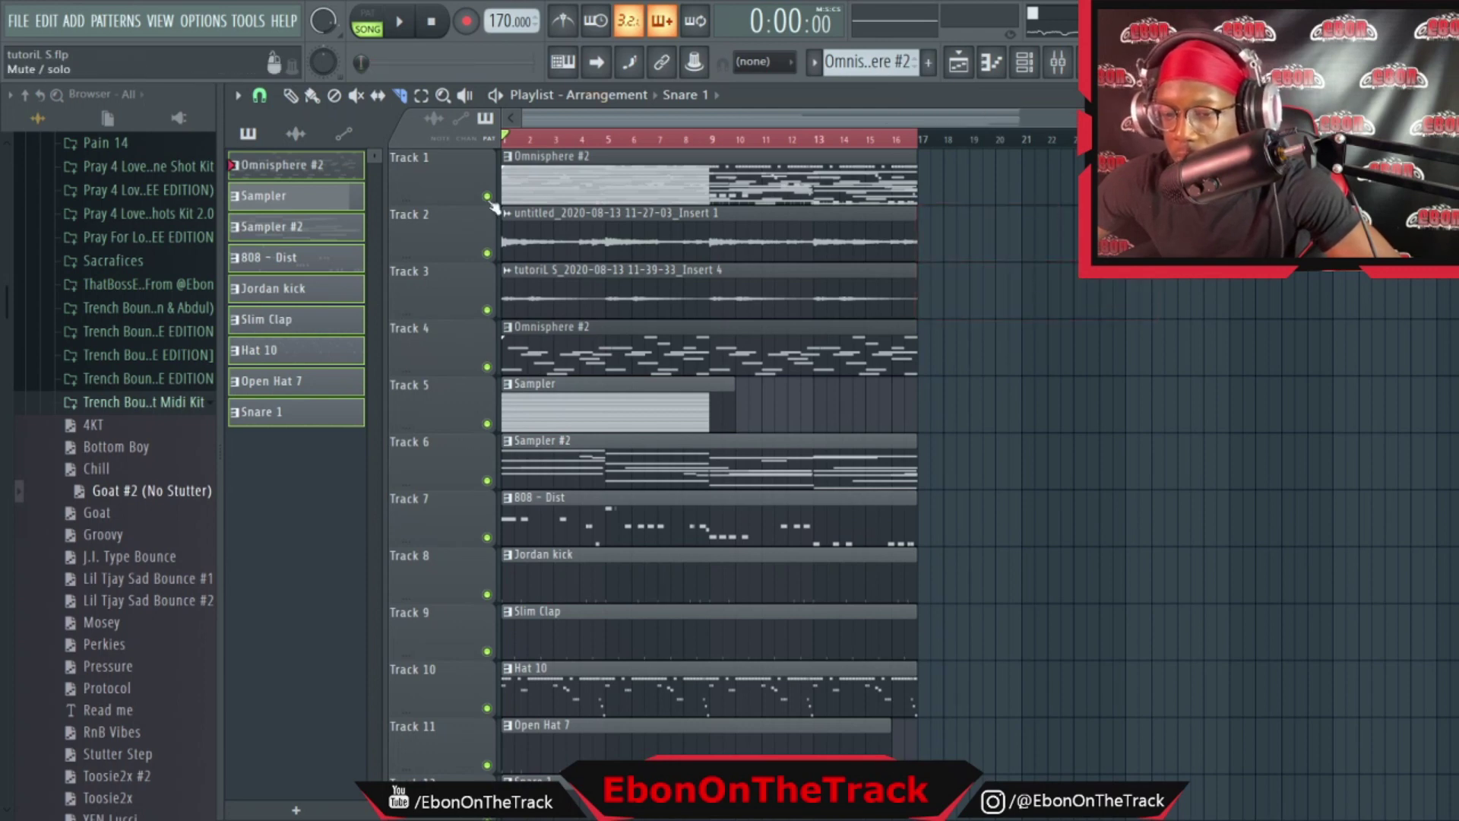
scroll(783, 264, "down", 2)
scroll(785, 264, "up", 2)
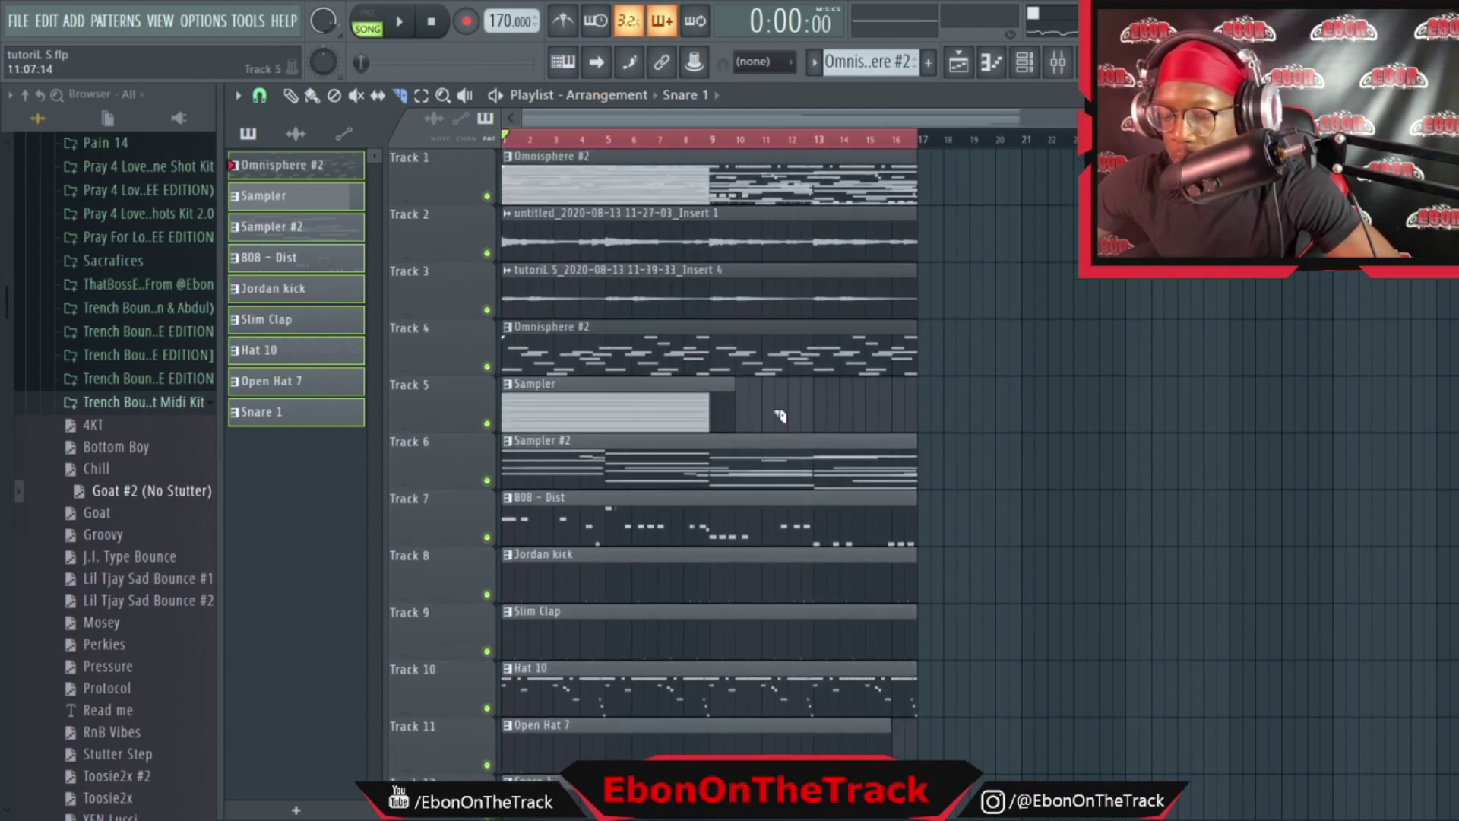
Delete the Sampler and Sampler #2 clips and move the 808 and drum clips up so they start on track 5
right_click(862, 501)
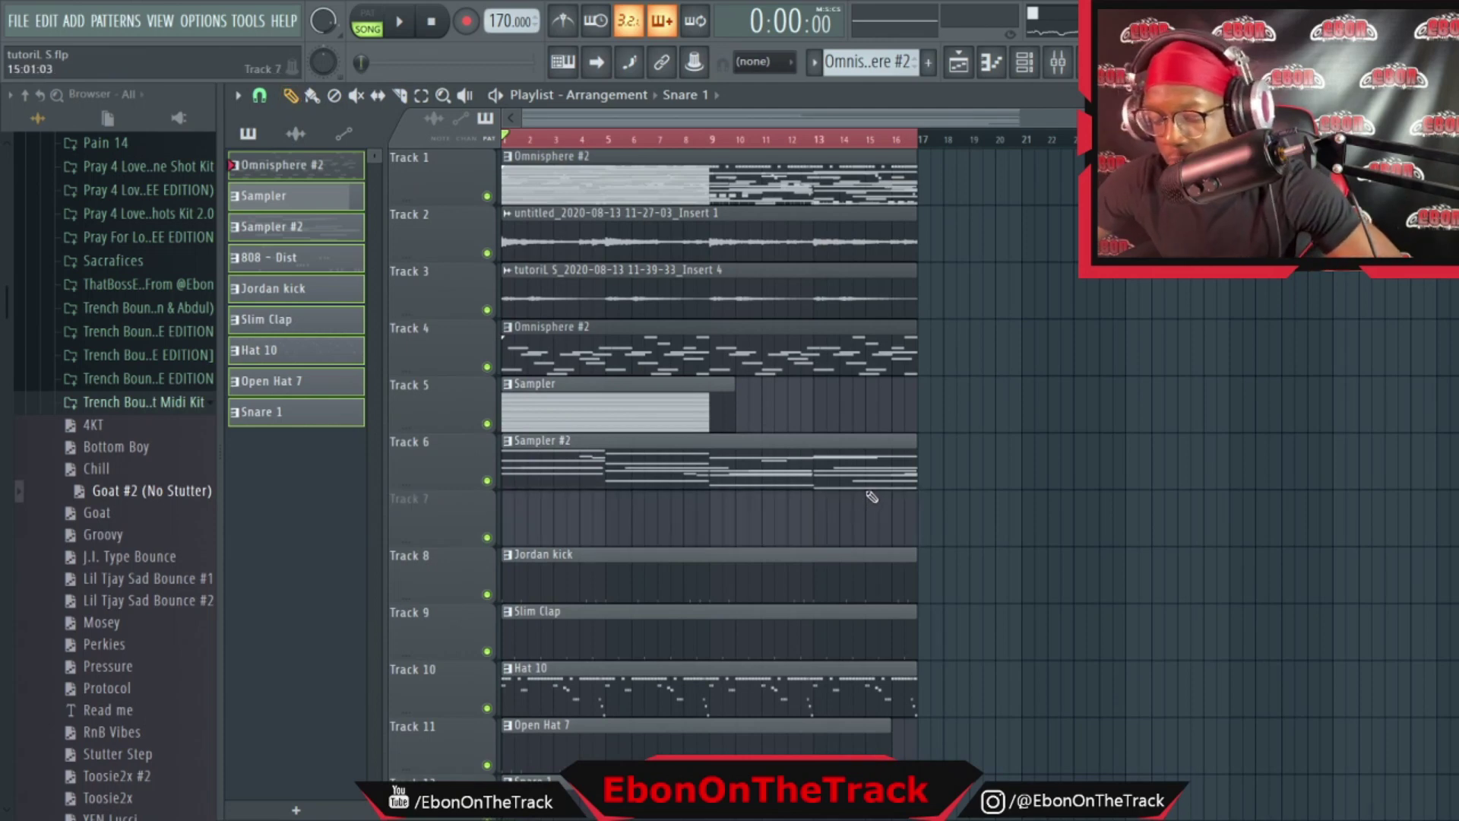
key("ctrl+z")
right_click(844, 458)
scroll(844, 502, "down", 1)
left_click_drag(748, 746, 636, 338)
right_click(632, 361)
scroll(636, 329, "up", 1)
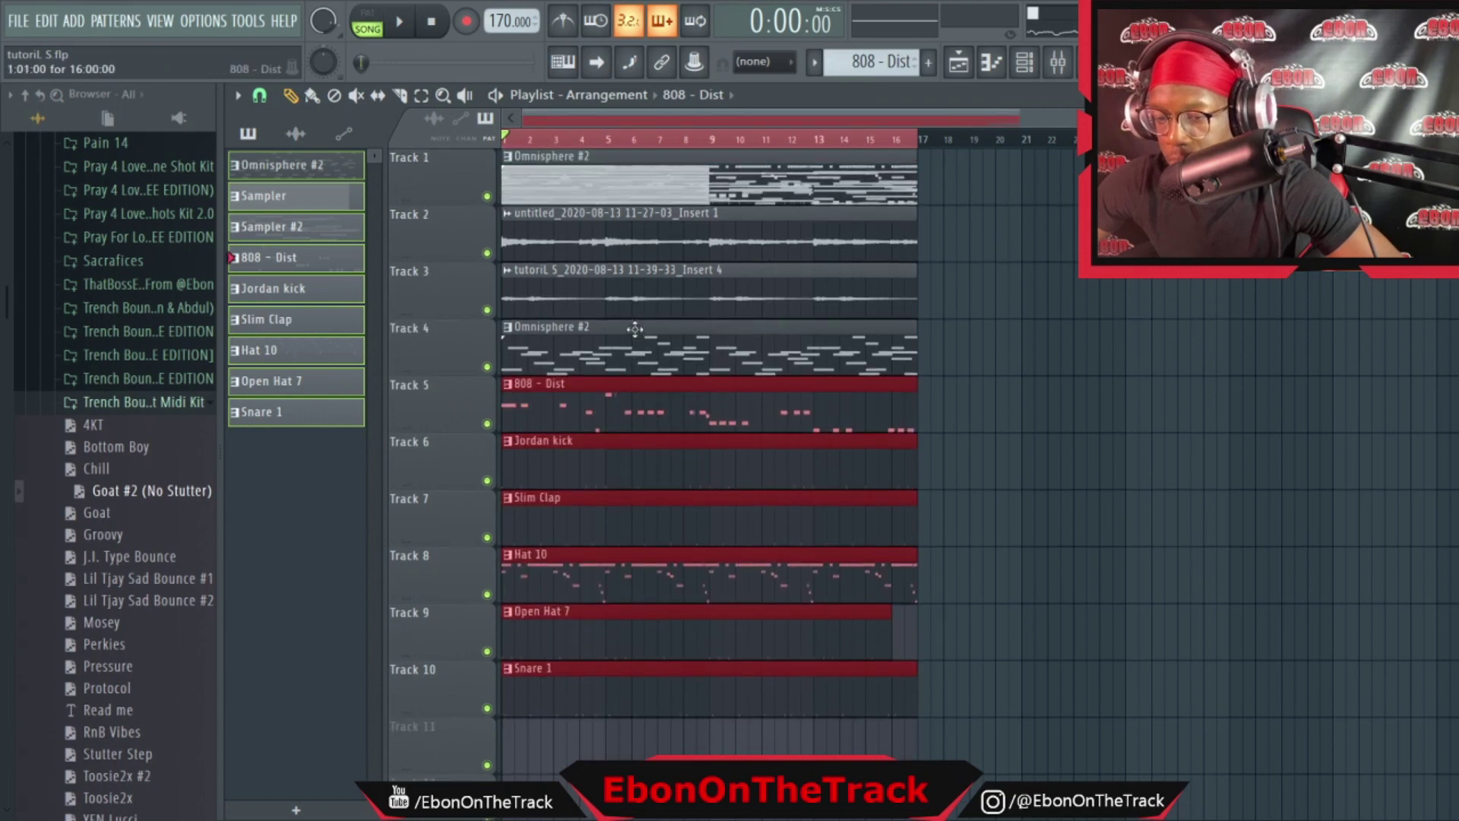
Delete the audio clip on track 2 and the combined Omnisphere #2 clip on track 1
left_click(703, 217, "ctrl")
key("Delete")
left_click_drag(660, 694, 605, 254)
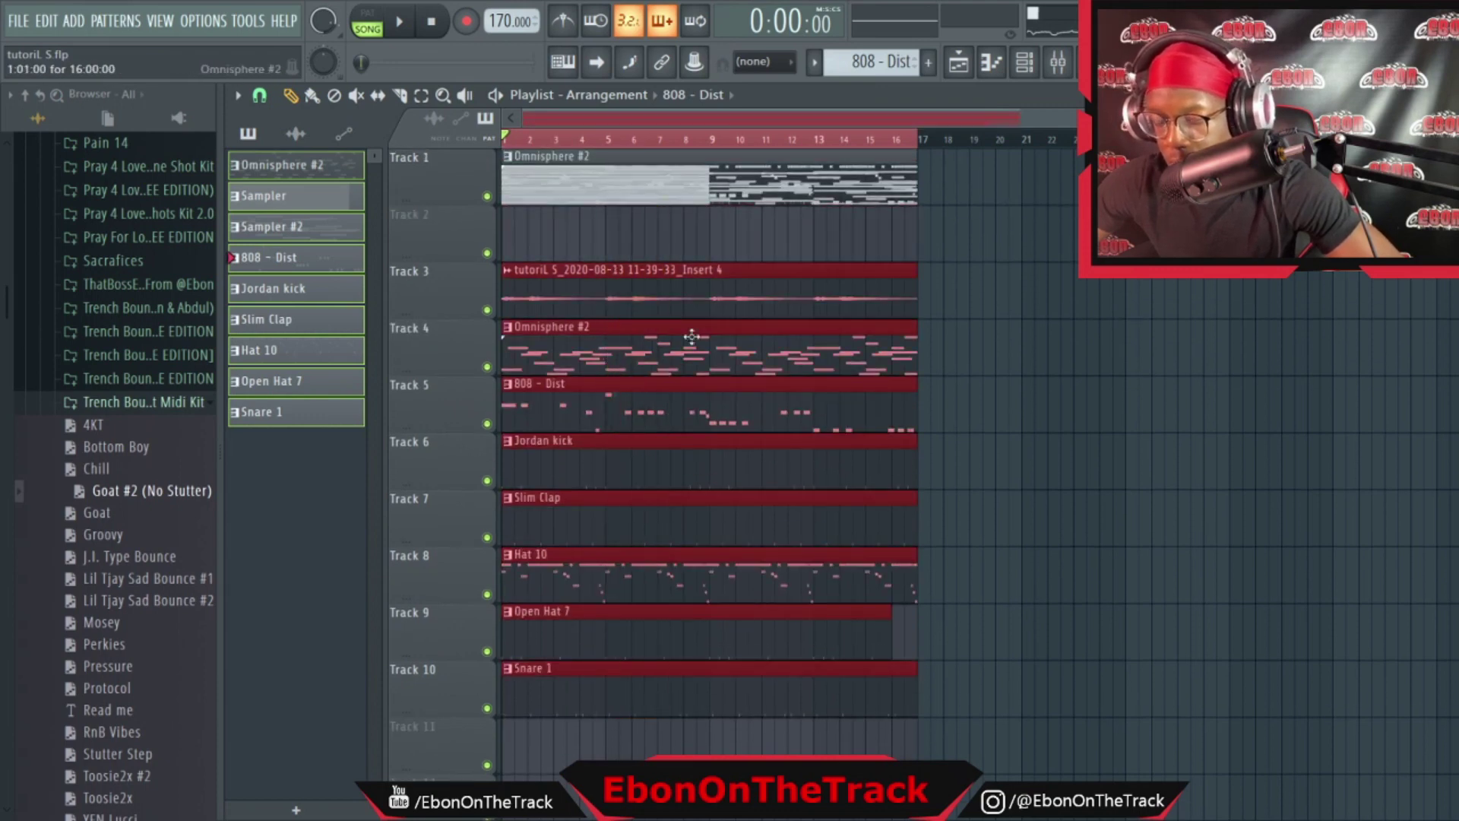
left_click(739, 353)
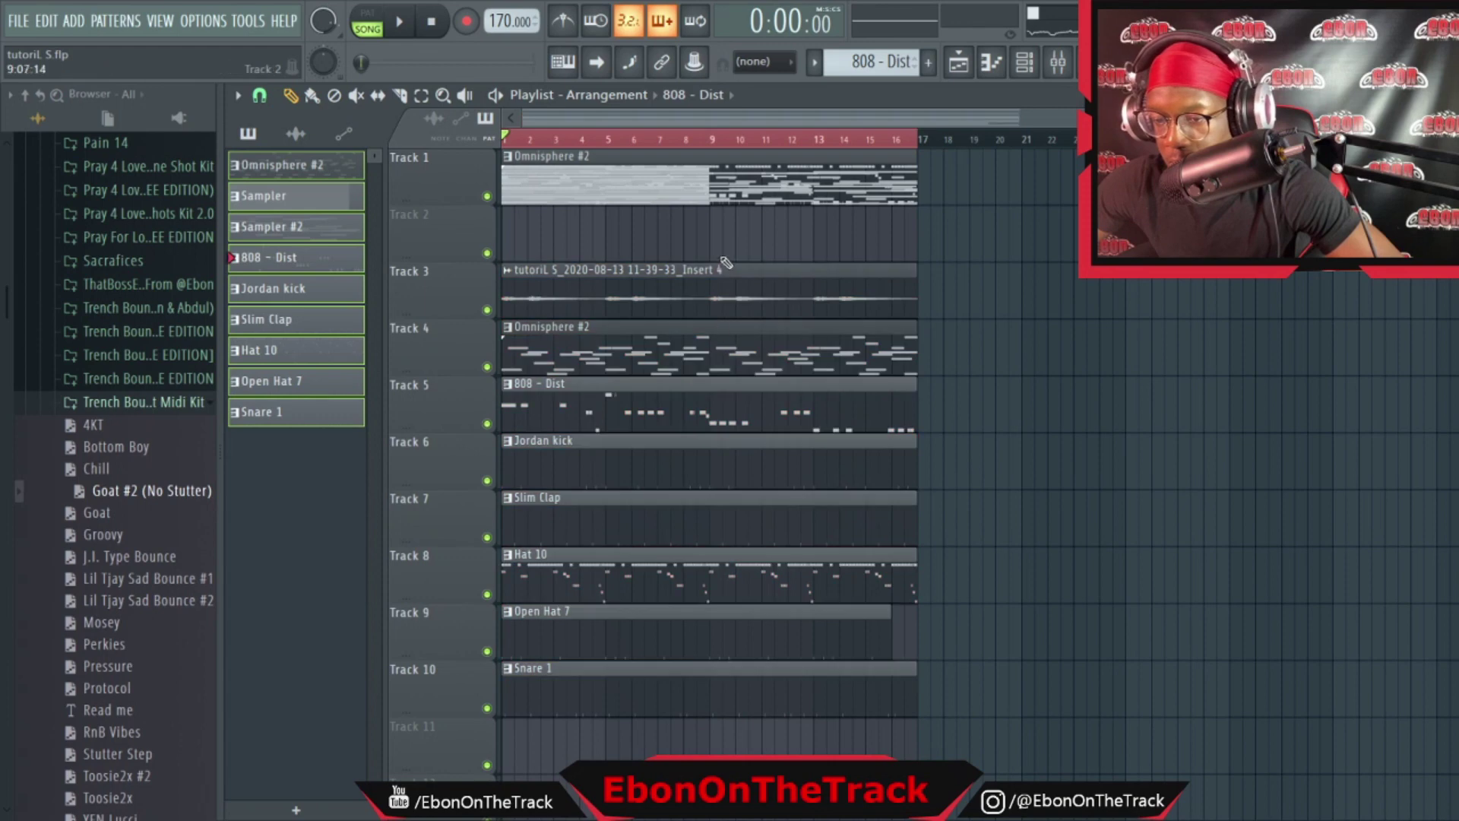
left_click(736, 178, "ctrl")
key("Delete")
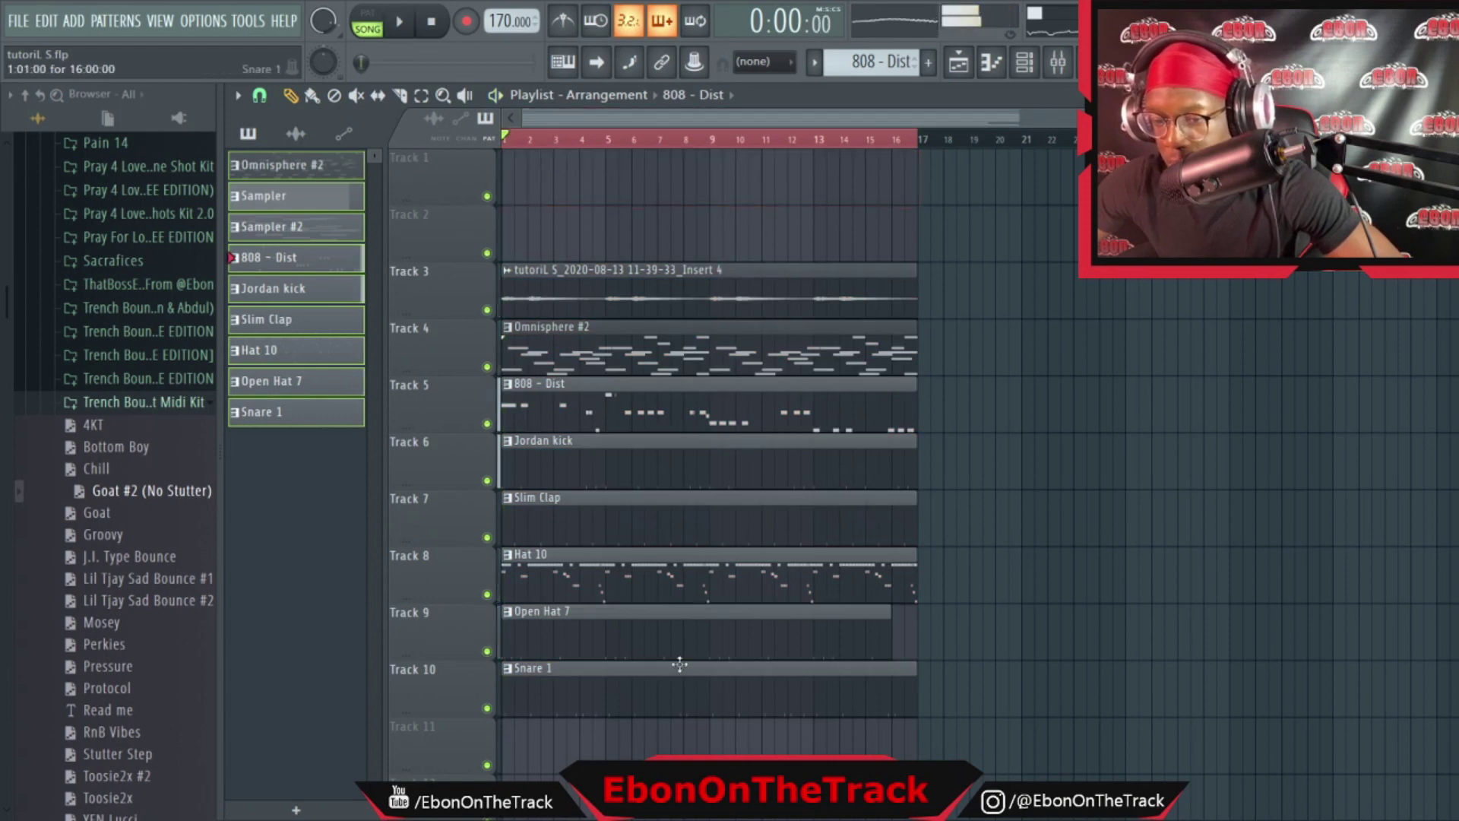
Move all clips up one track, then add the untitled Insert 1 audio clip to track 1 and trim it at bar 17
key("ctrl+a")
left_click_drag(612, 299, 612, 241)
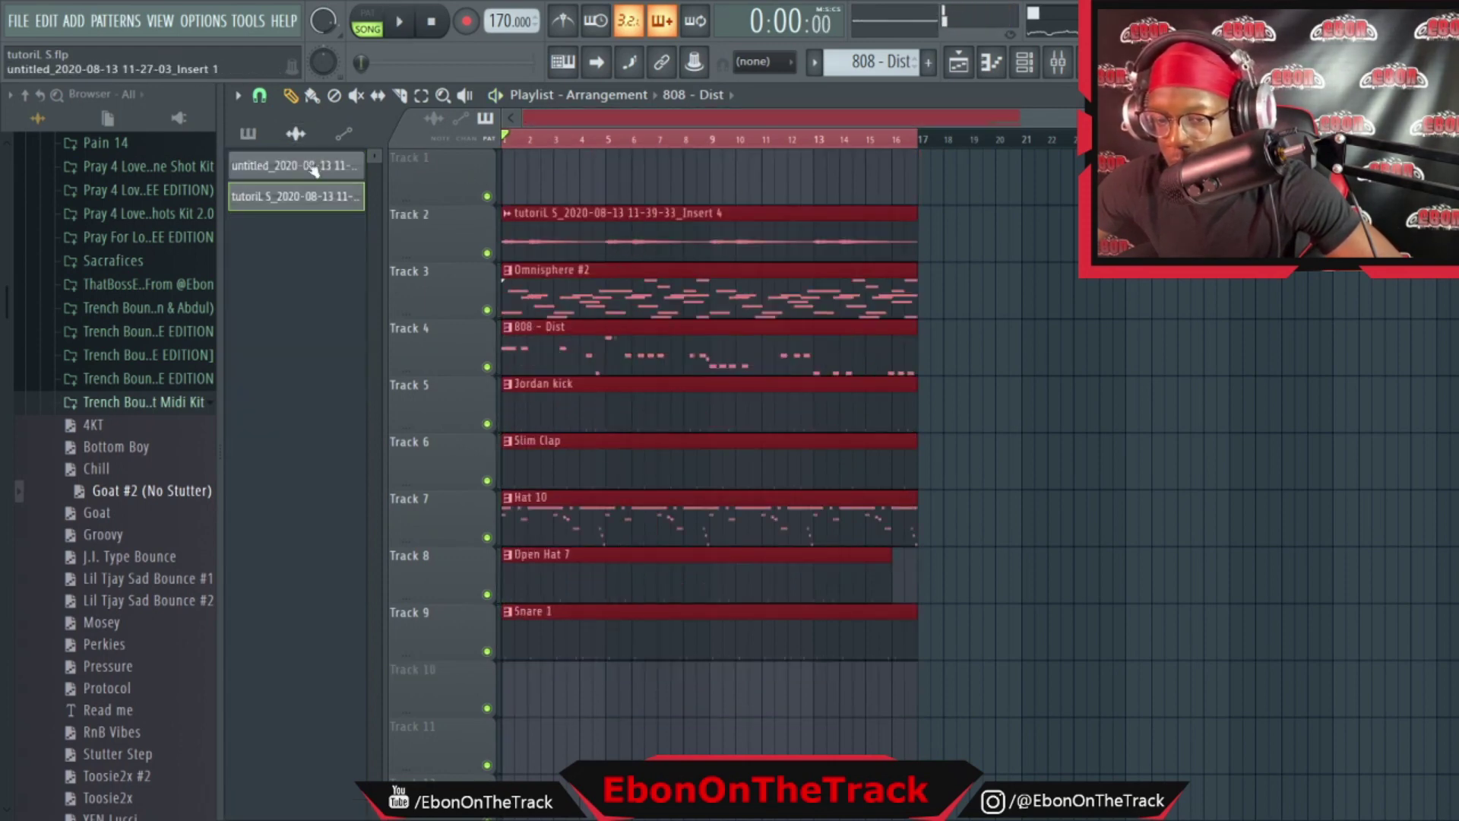
left_click_drag(495, 163, 509, 172)
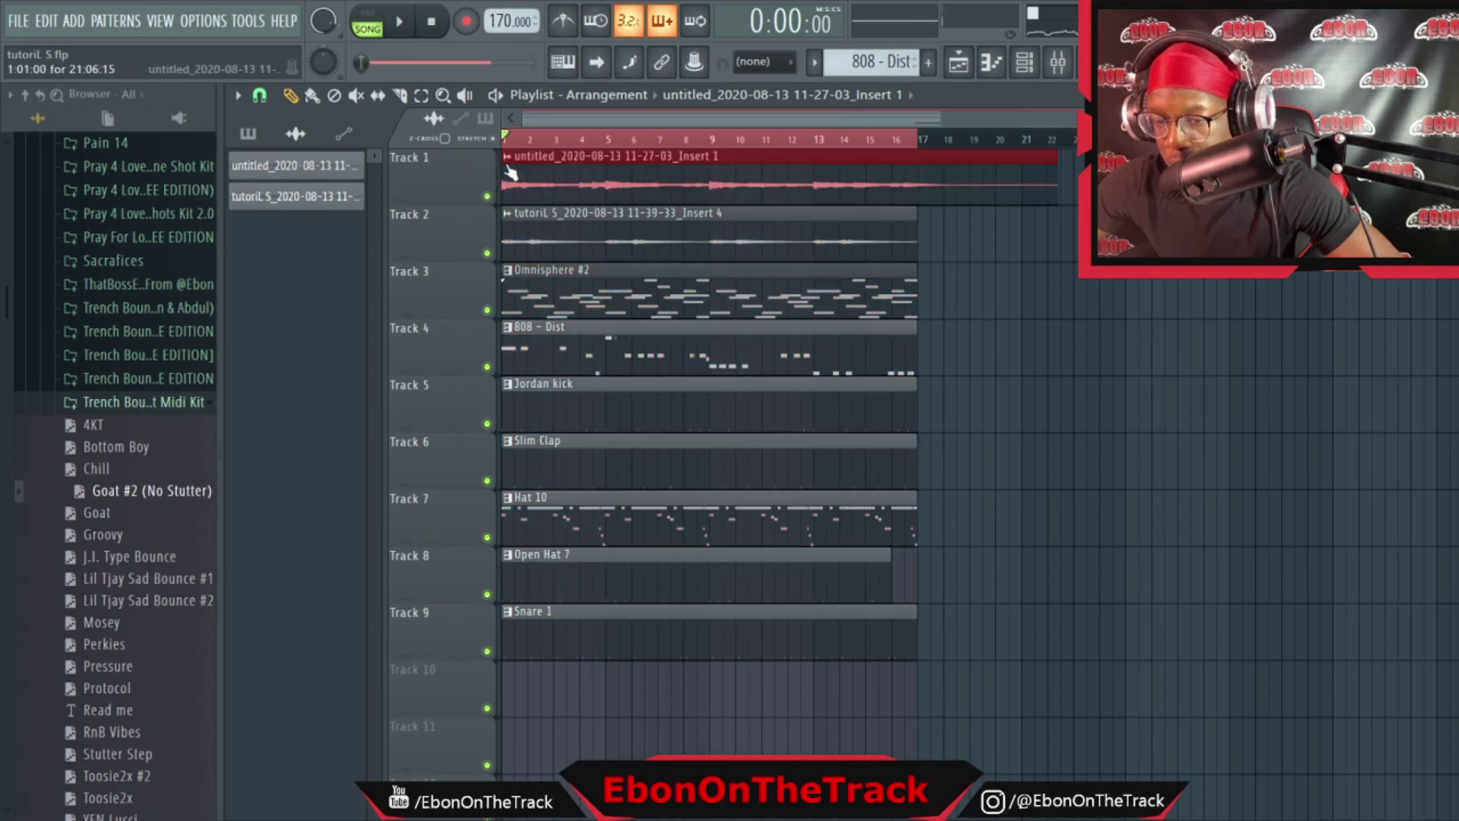
left_click(919, 198)
key("Delete")
Duplicate the clips on tracks 2 to 9 to bar 17 and erase the first 16 bars of tracks 3 to 9
left_click_drag(732, 586, 732, 233)
left_click_drag(716, 650, 850, 257)
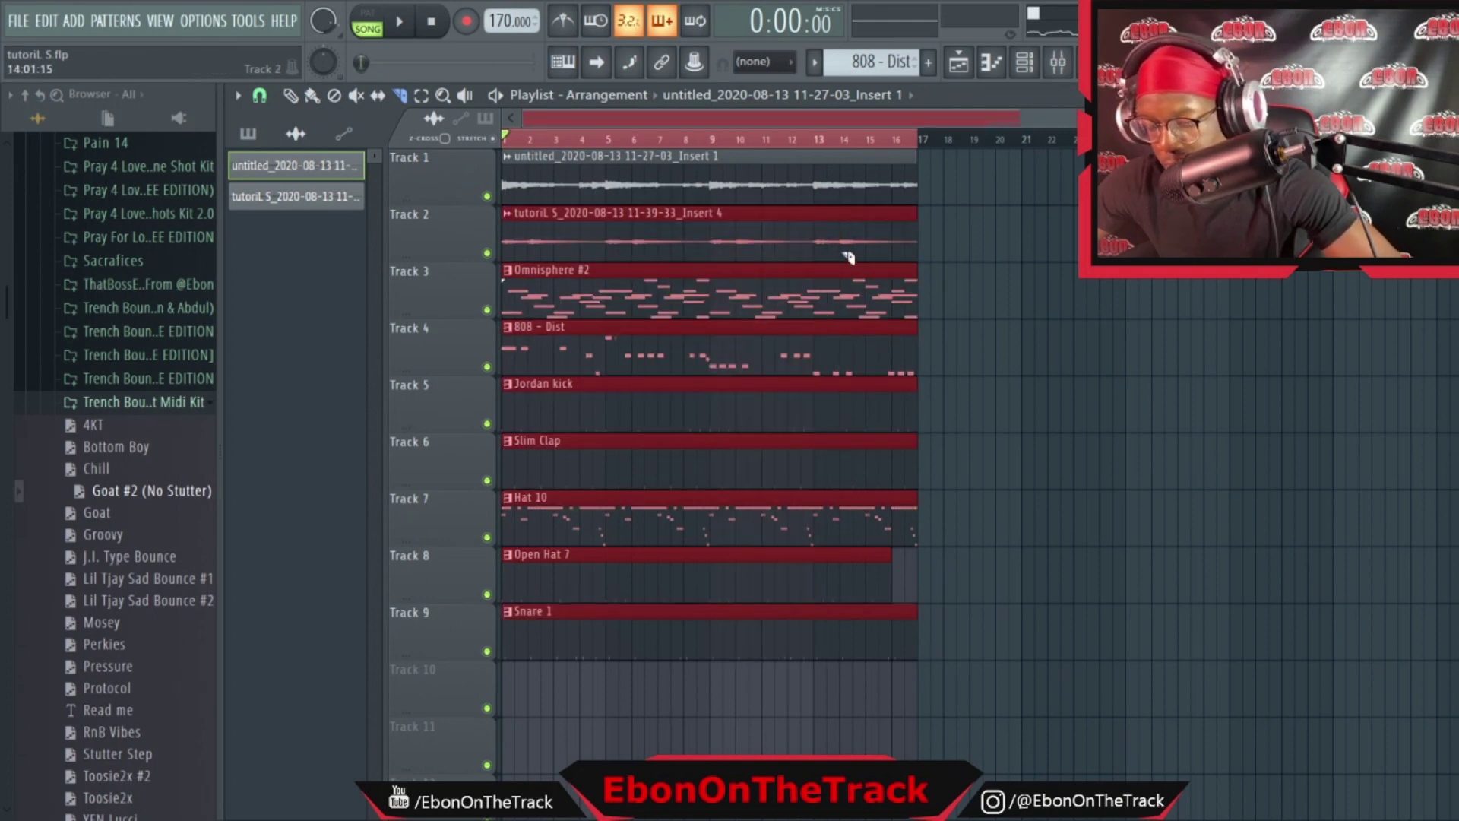
key("ctrl+b")
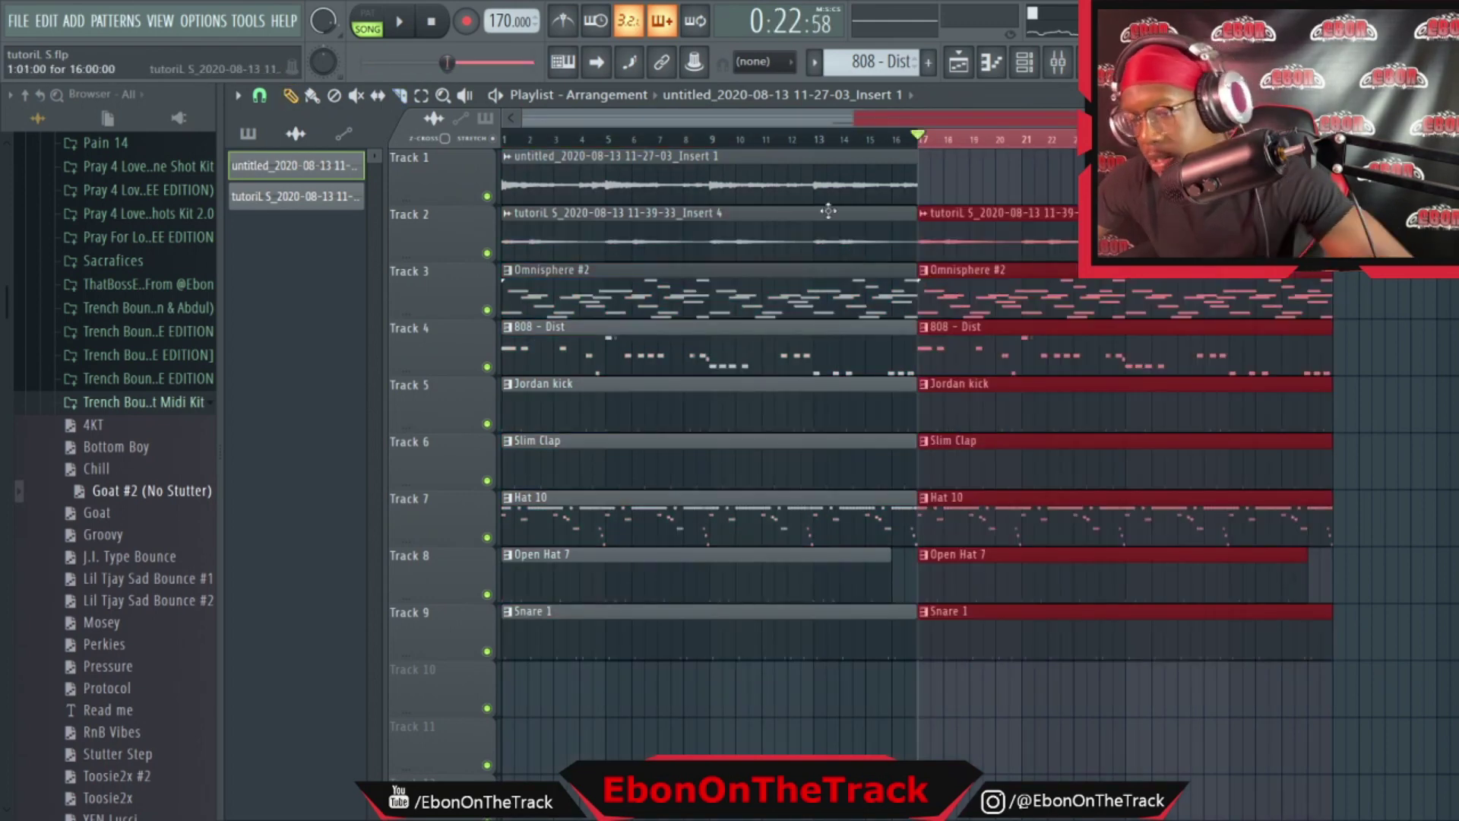
mouse_move(646, 293)
left_mouse_down()
mouse_move(630, 387)
mouse_move(665, 631)
left_mouse_up()
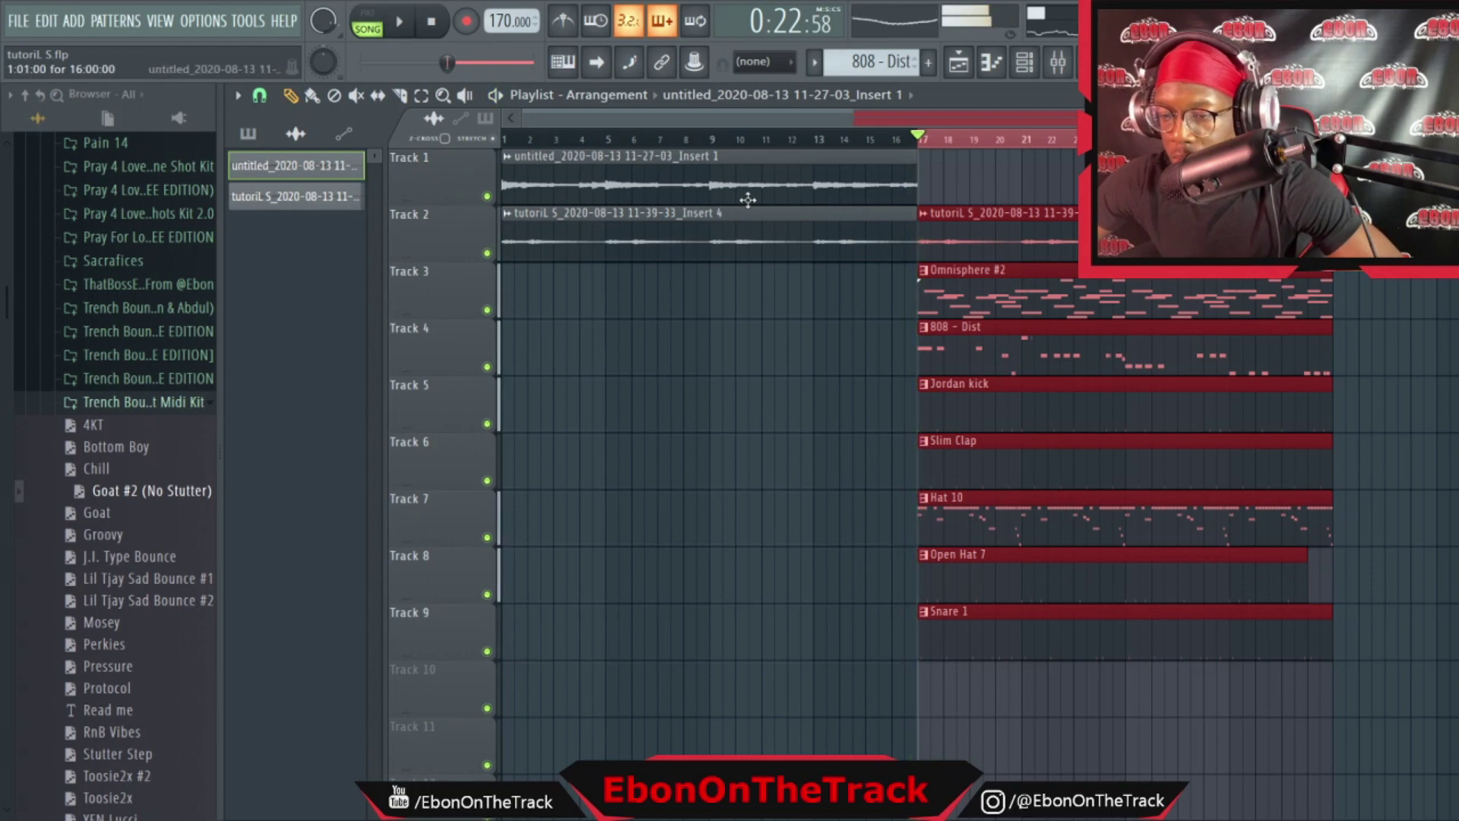
Start playback from the beginning and duplicate the track 1 audio clip to bar 17
left_click(643, 143)
key("space")
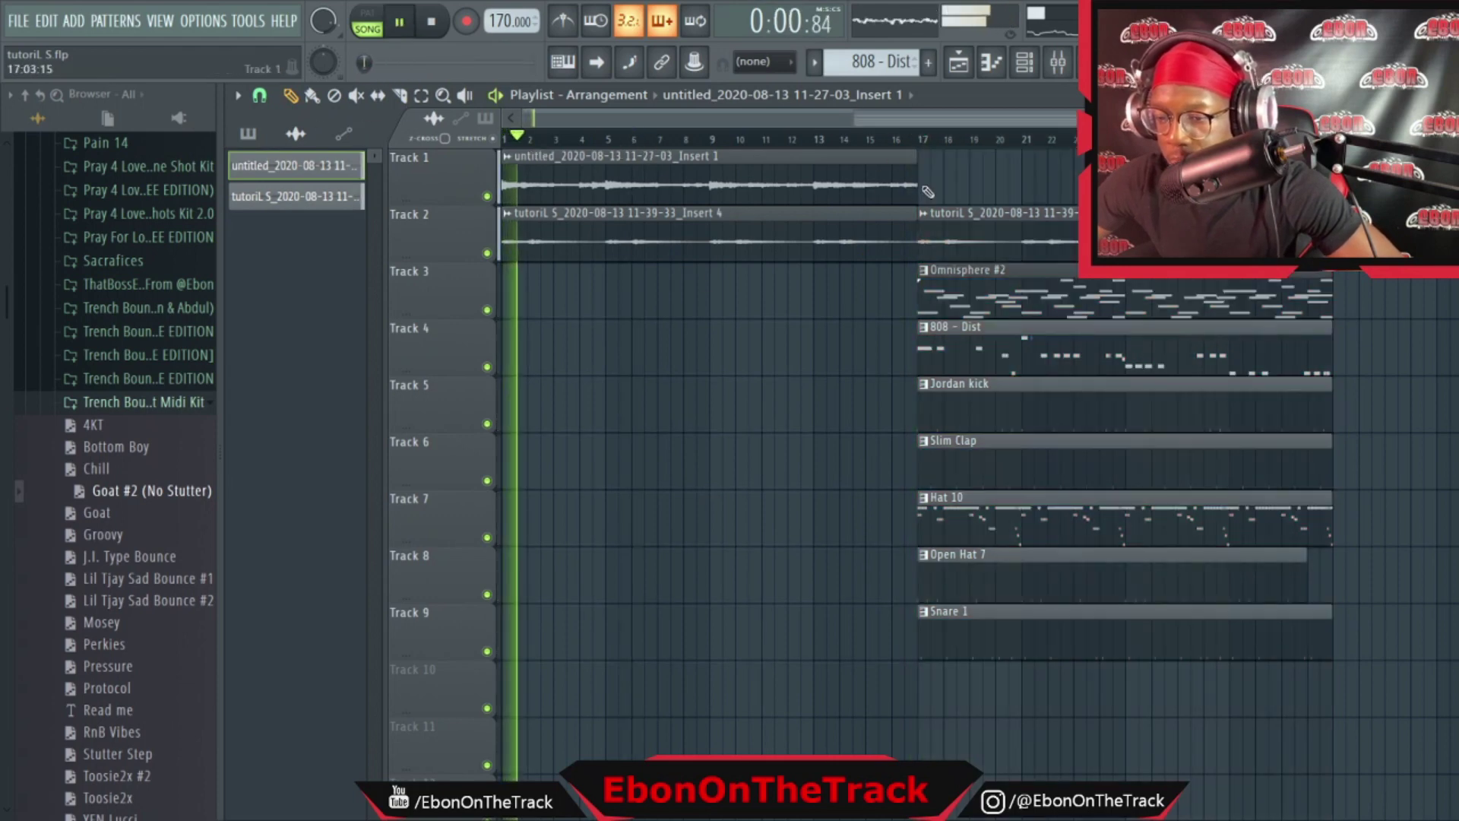
left_click(864, 165)
key("ctrl+b")
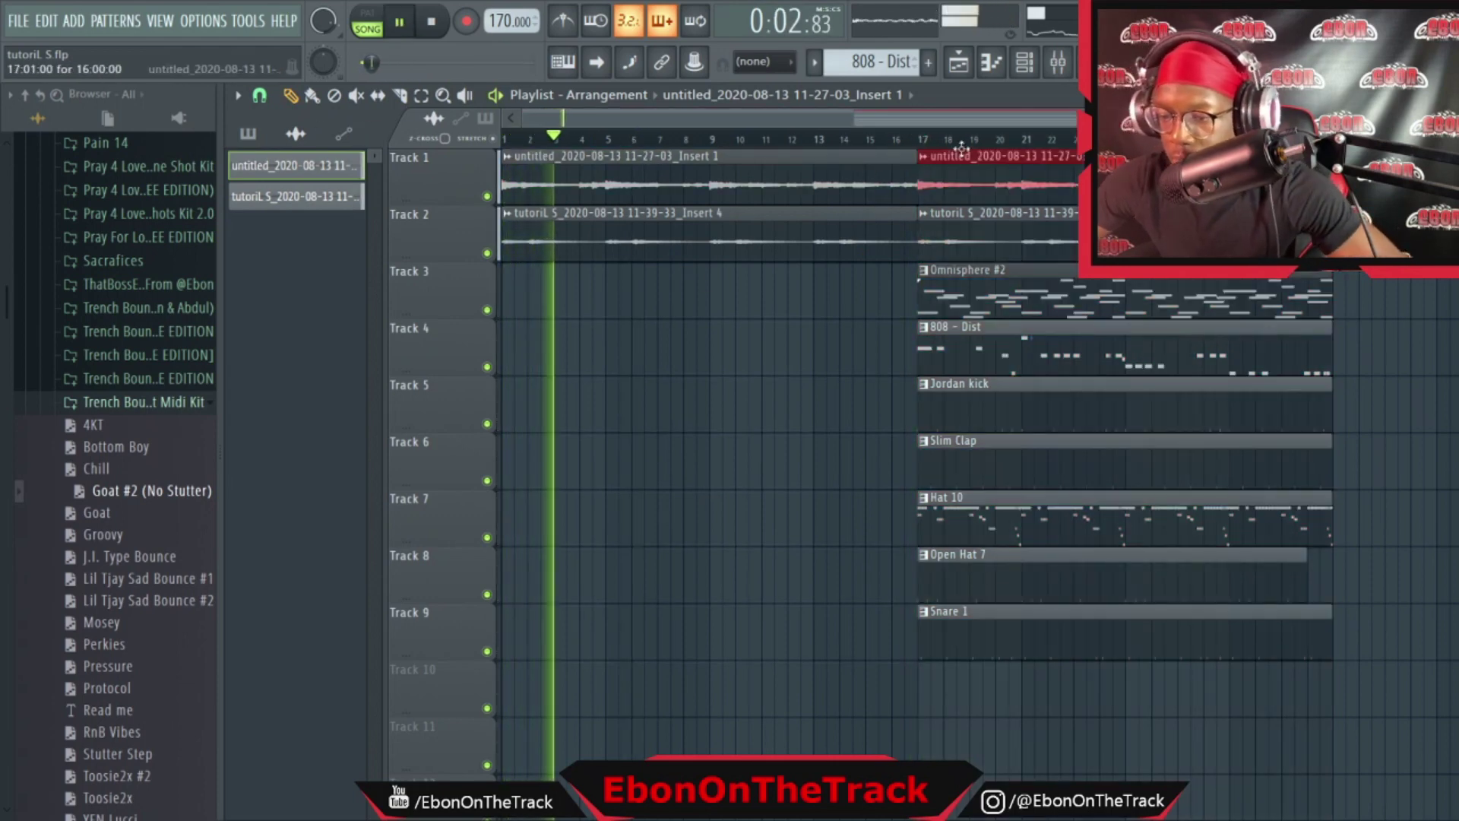
Duplicate the whole bar 17 section to bar 33 and delete the Jordan kick clip at bar 17
left_click_drag(1021, 684, 1091, 178)
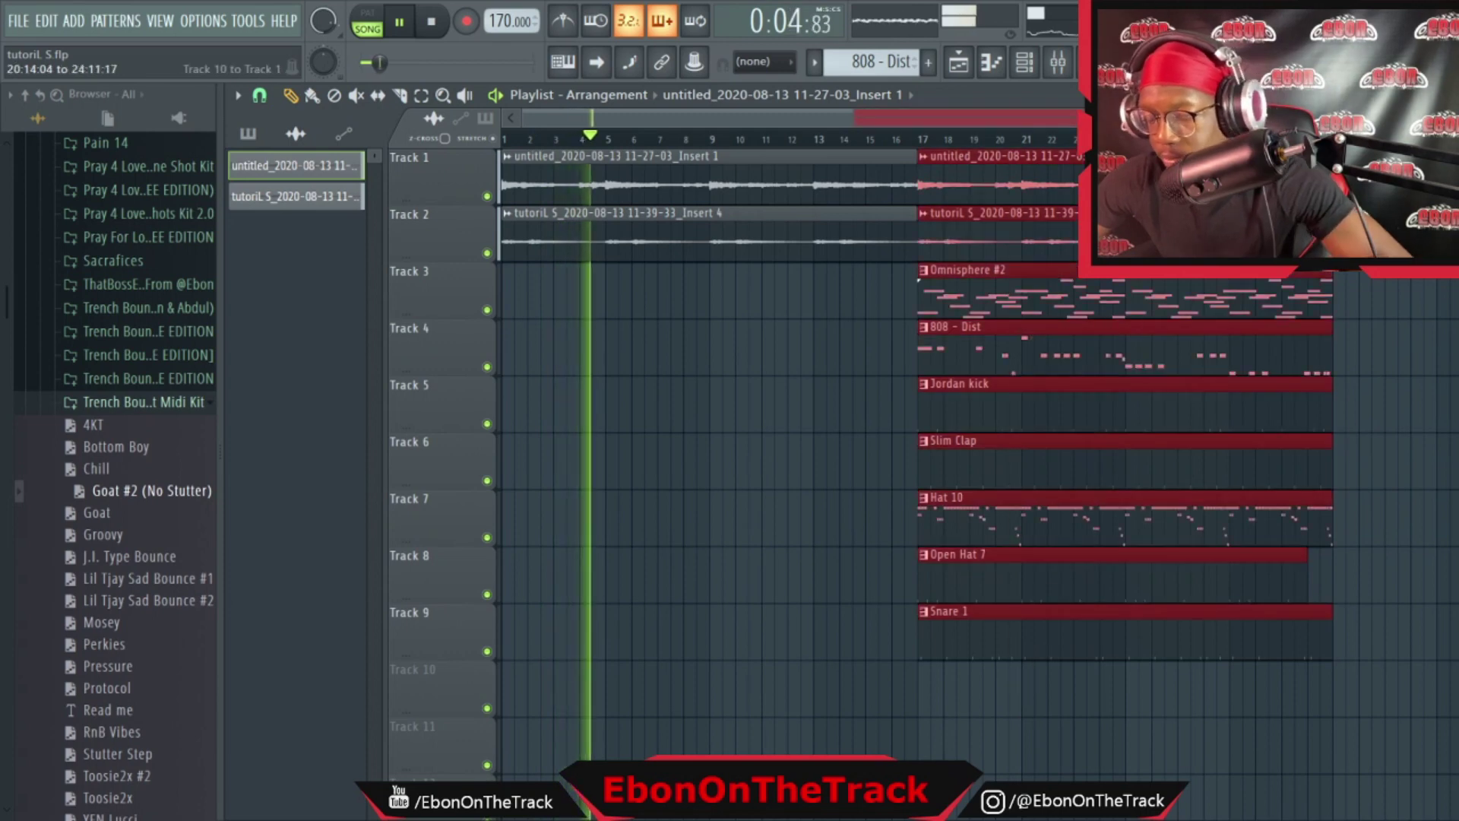
key("ctrl+b")
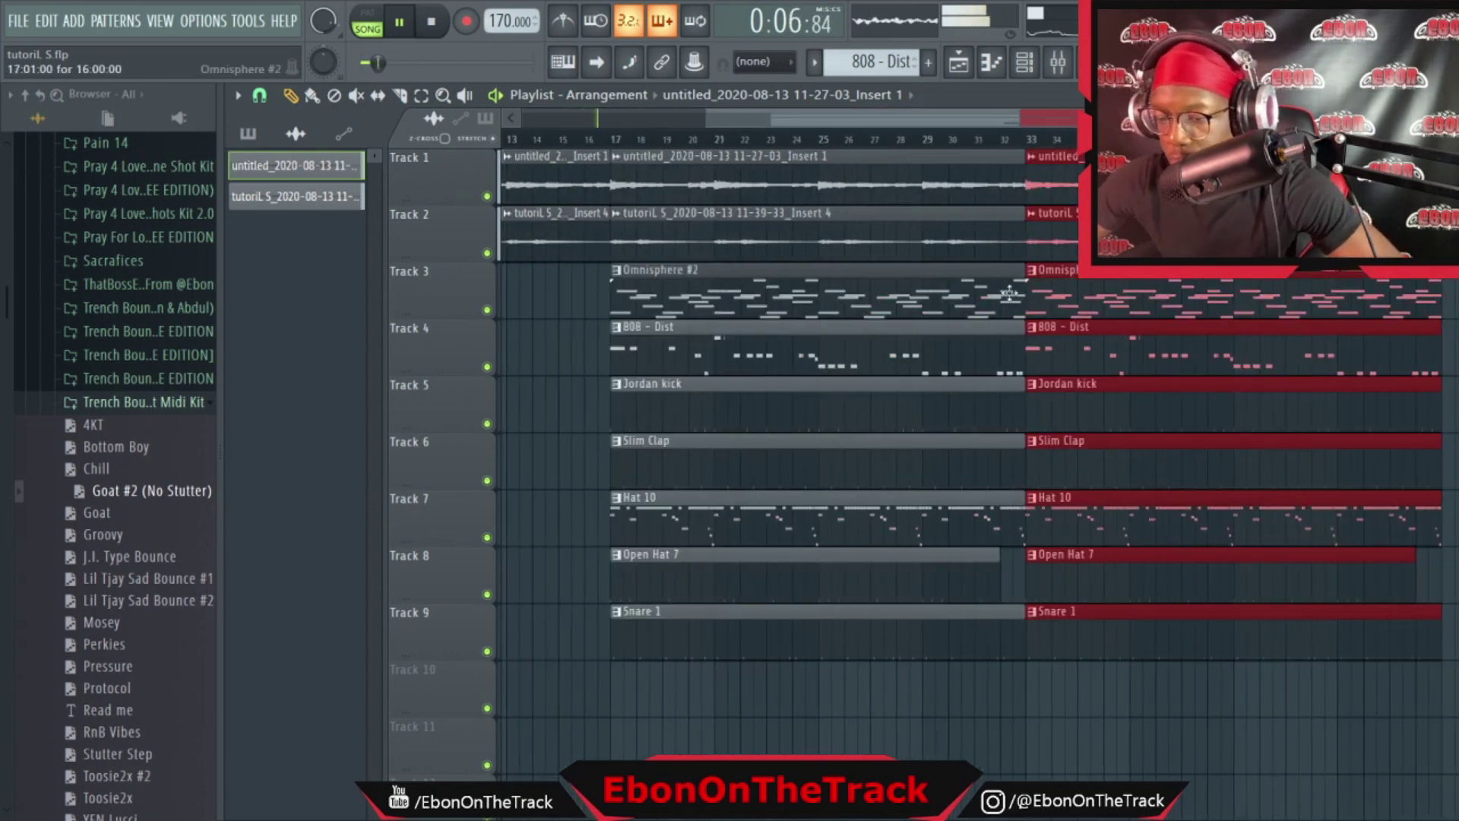
right_click(673, 409)
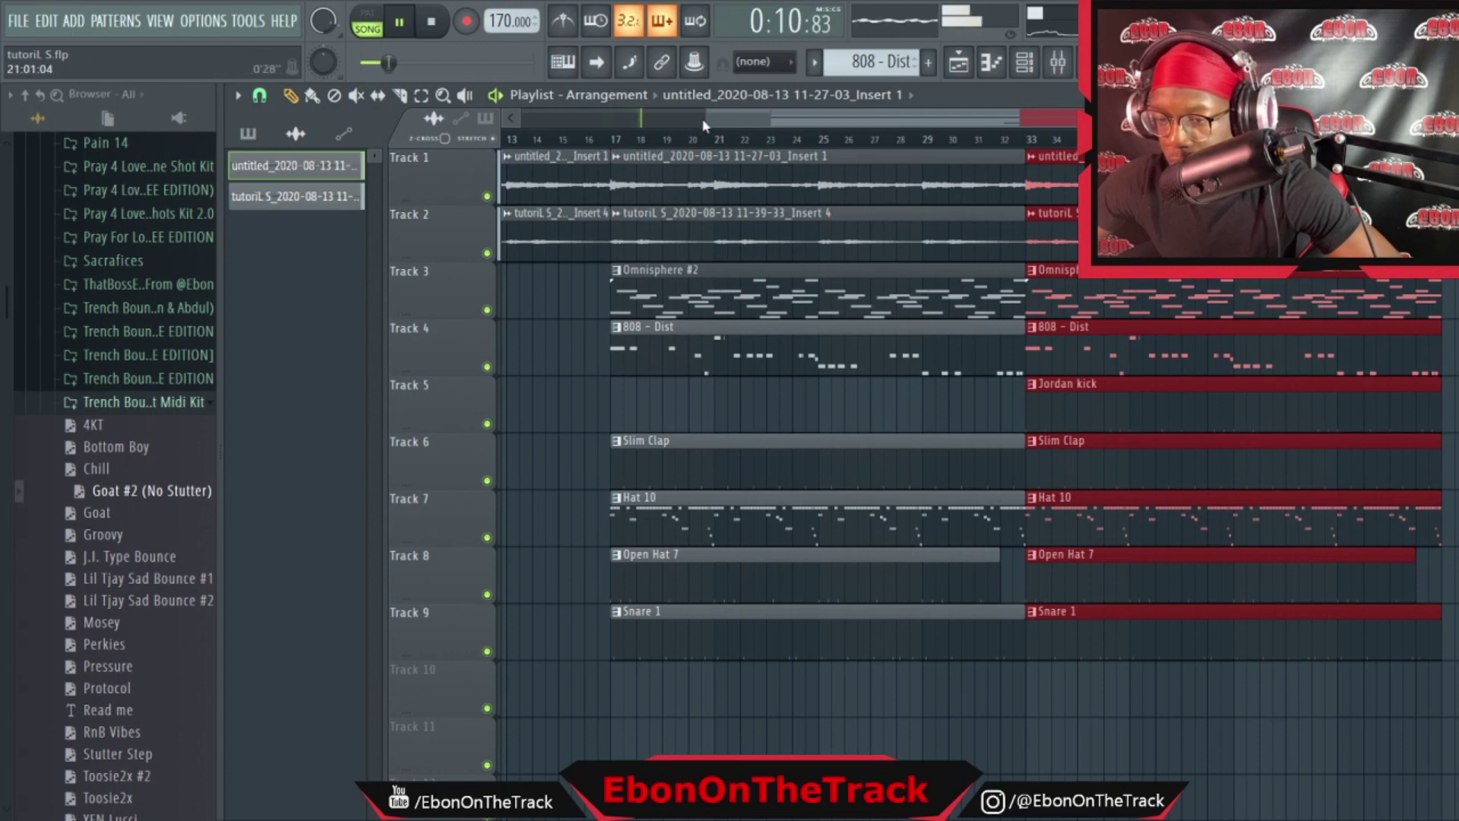
left_click_drag(709, 120, 352, 196)
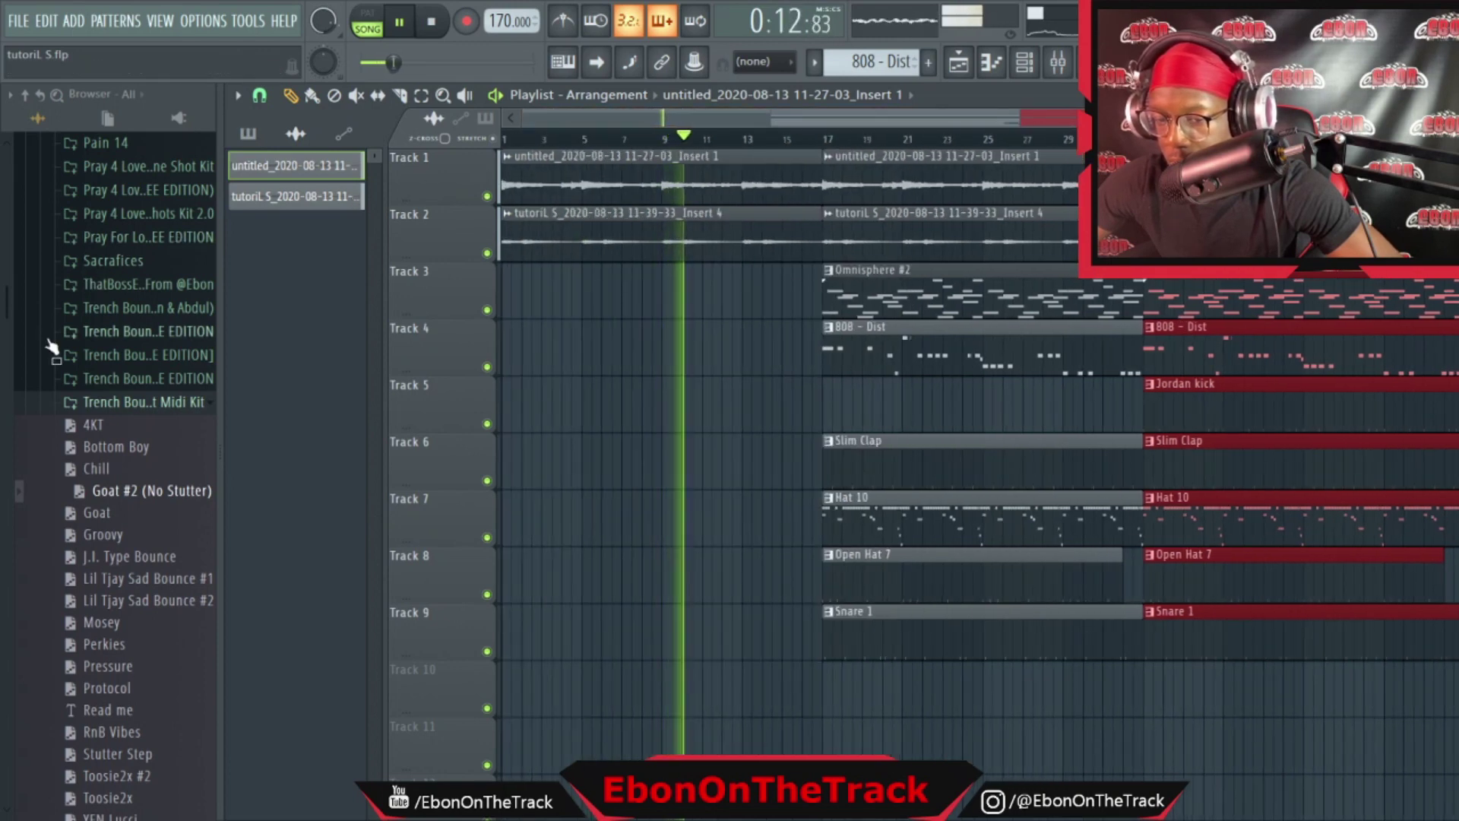
Find Cymbal 1 in the Percs folder of the 1! Insomnia DrumKit and place it on track 10 at bar 17
scroll(16, 285, "up", 5)
scroll(20, 282, "up", 6)
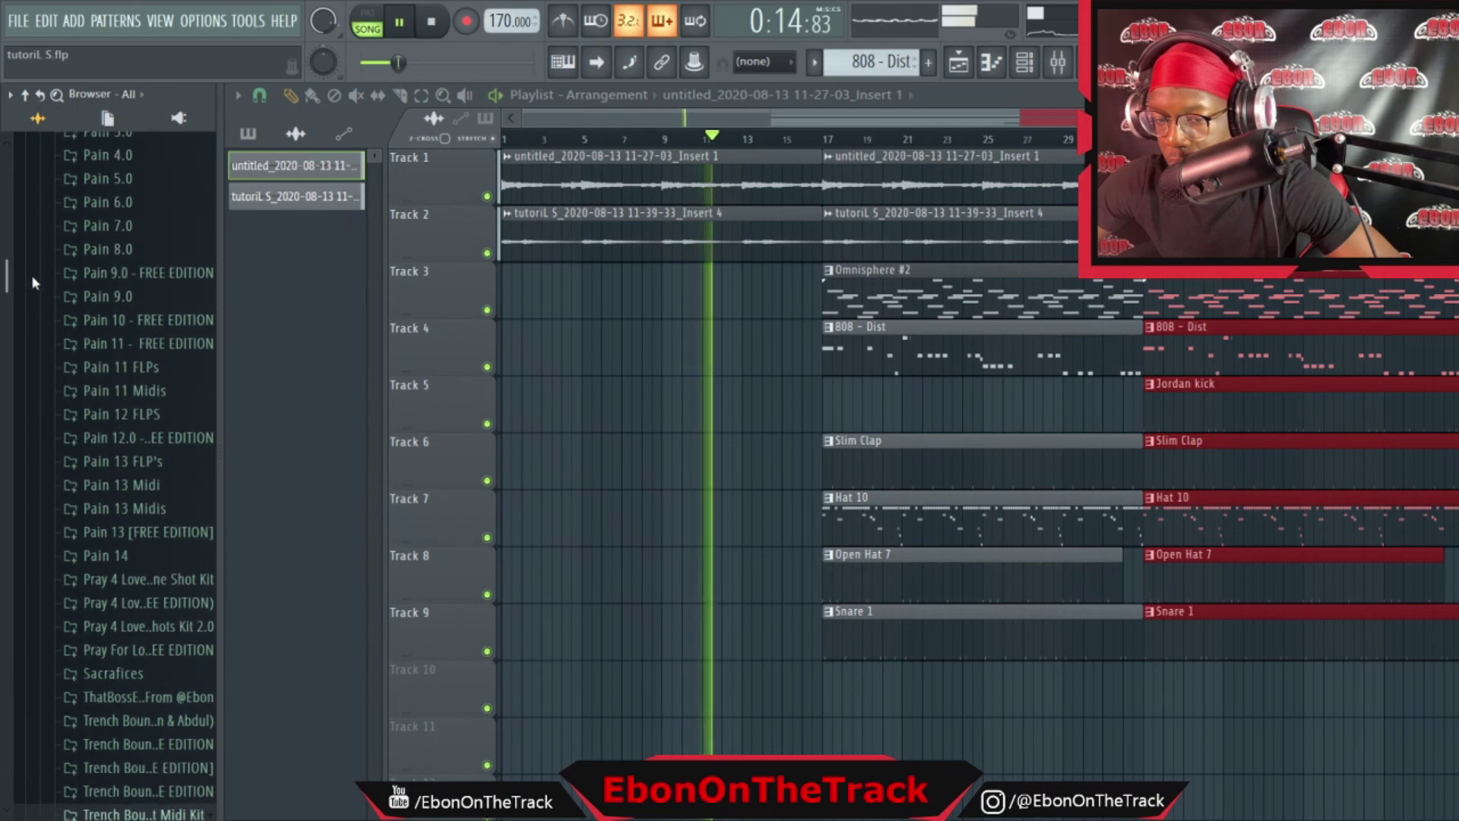
scroll(66, 258, "up", 6)
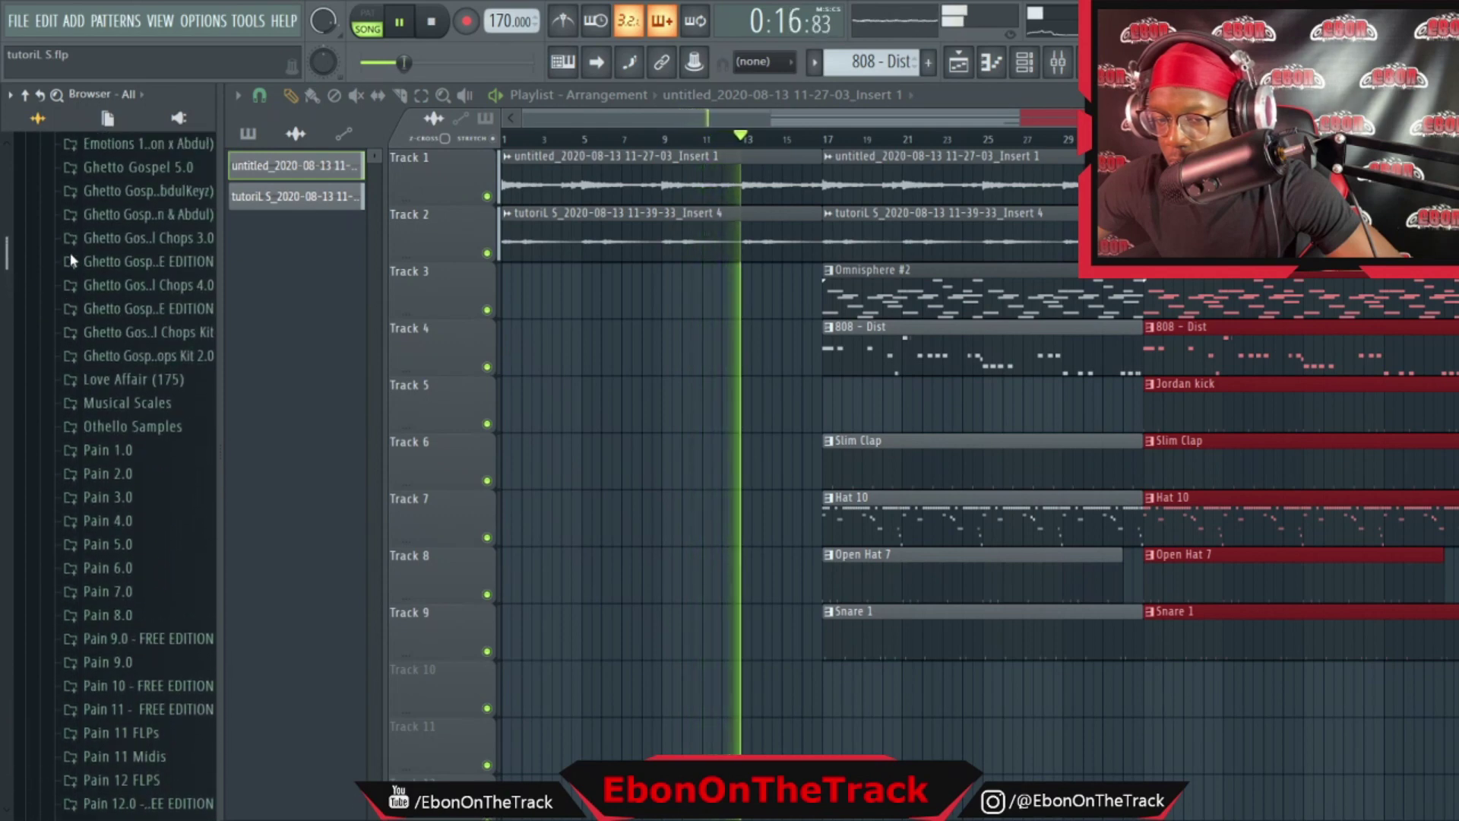
scroll(112, 237, "up", 1)
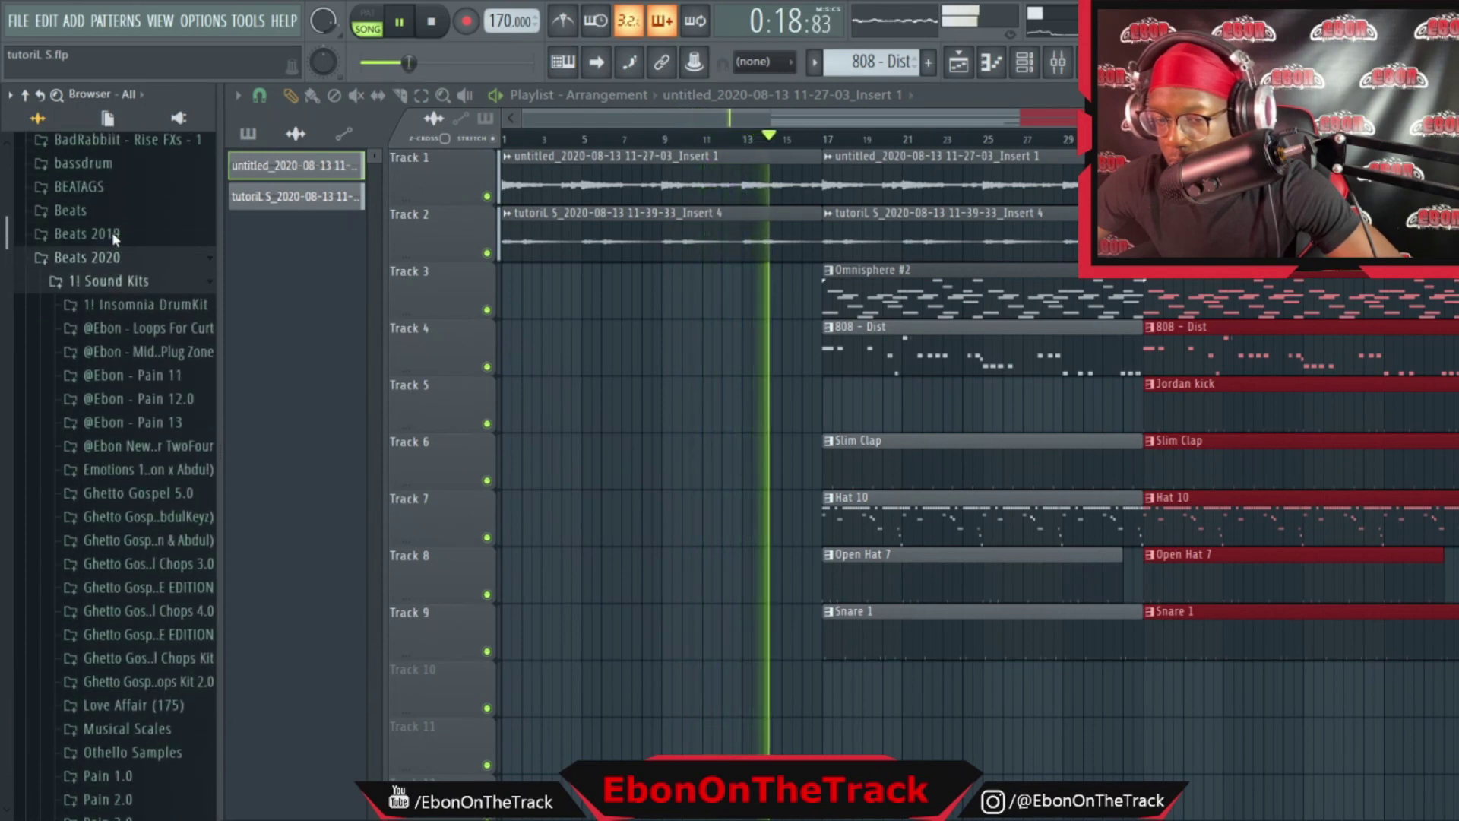
scroll(114, 239, "down", 1)
key("space")
left_click(130, 268)
left_click(151, 263)
scroll(151, 263, "down", 1)
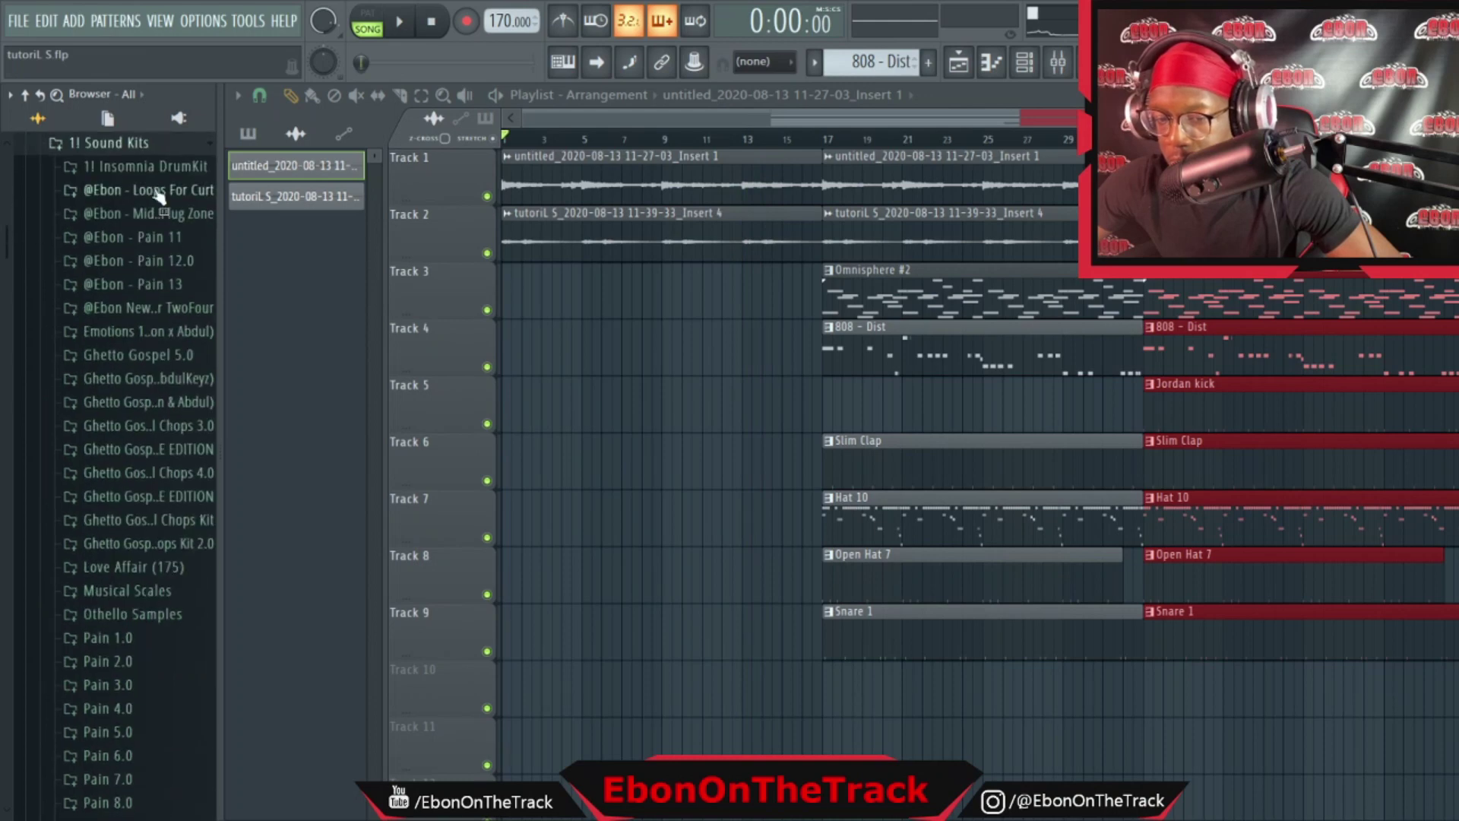
left_click(167, 168)
left_click(114, 308)
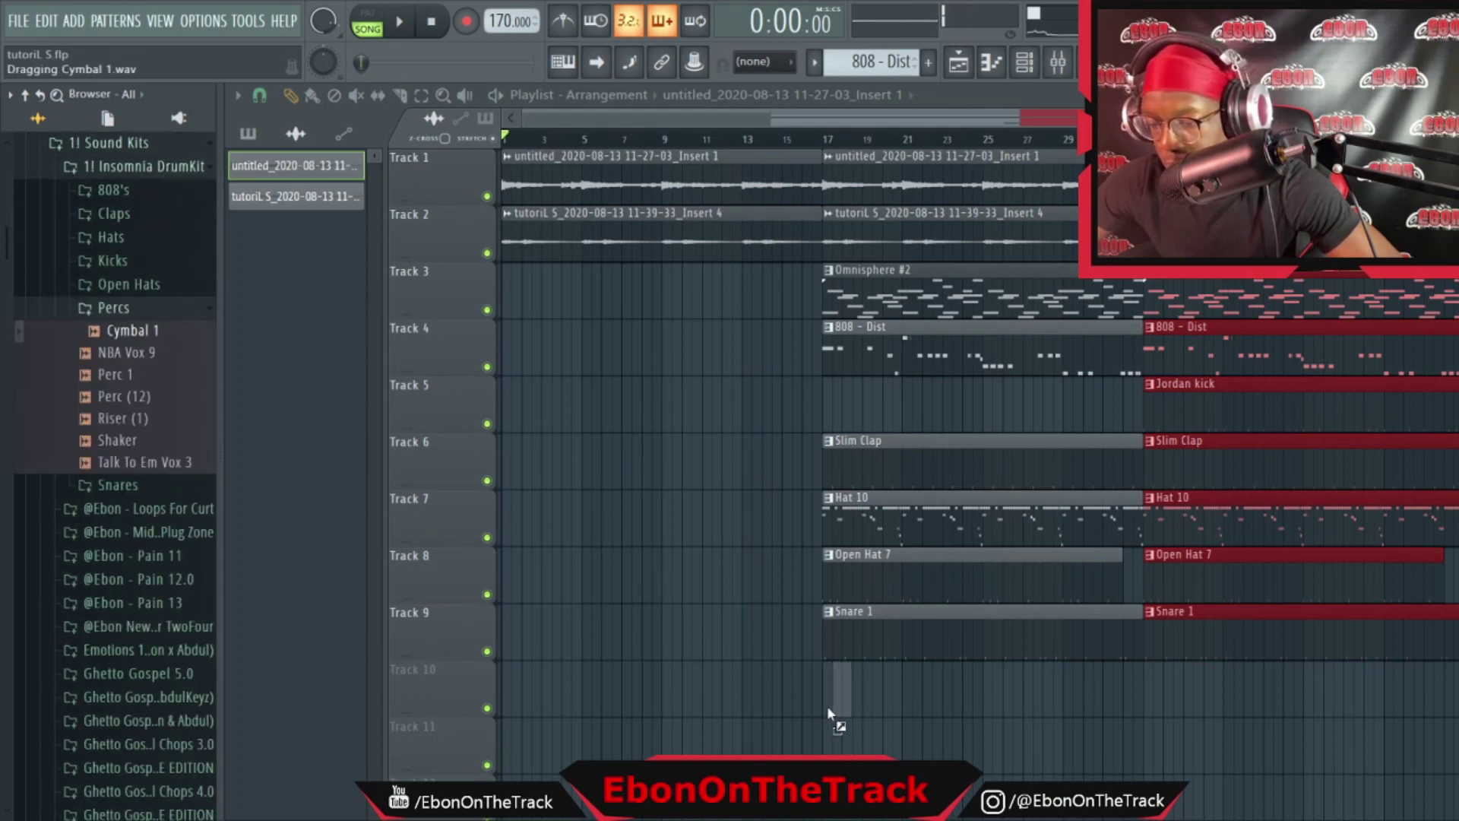
left_click_drag(818, 715, 815, 692)
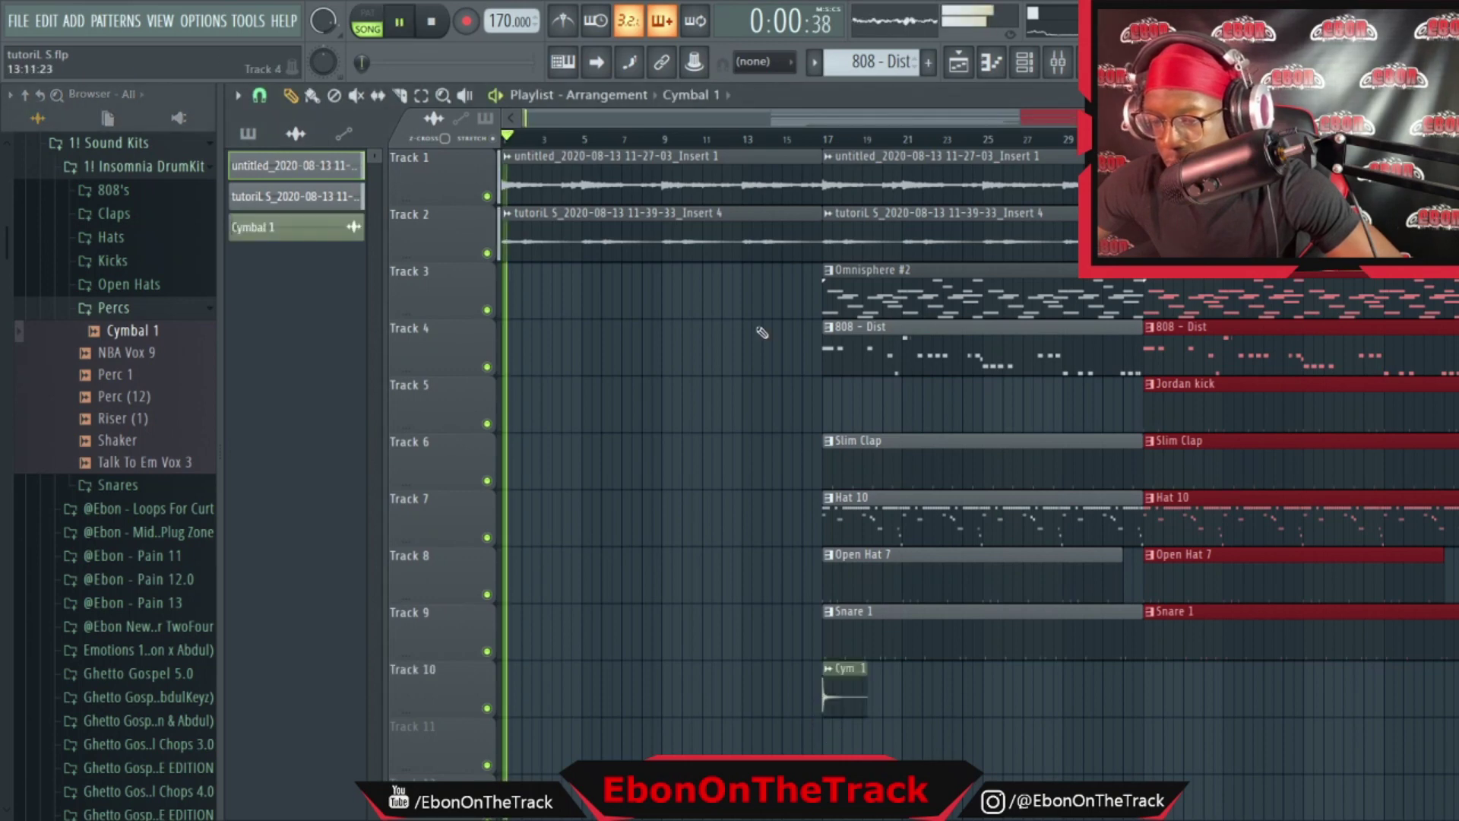
Audition the drop at bar 17 and lower the Cymbal 1 channel volume to 53%
left_click(796, 139)
double_click(842, 690)
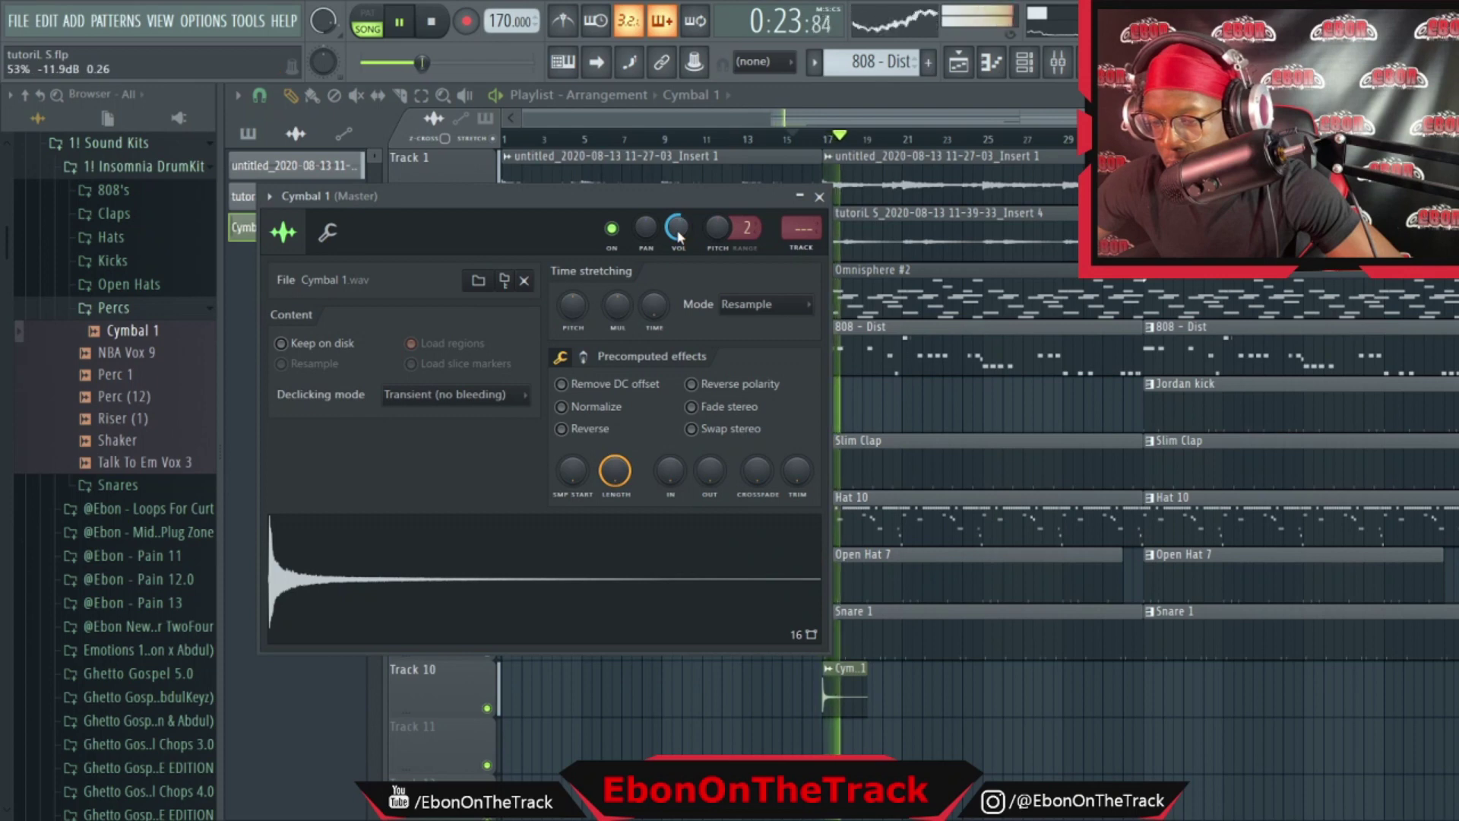
key("space")
key("space")
left_click(902, 395)
right_click(916, 405)
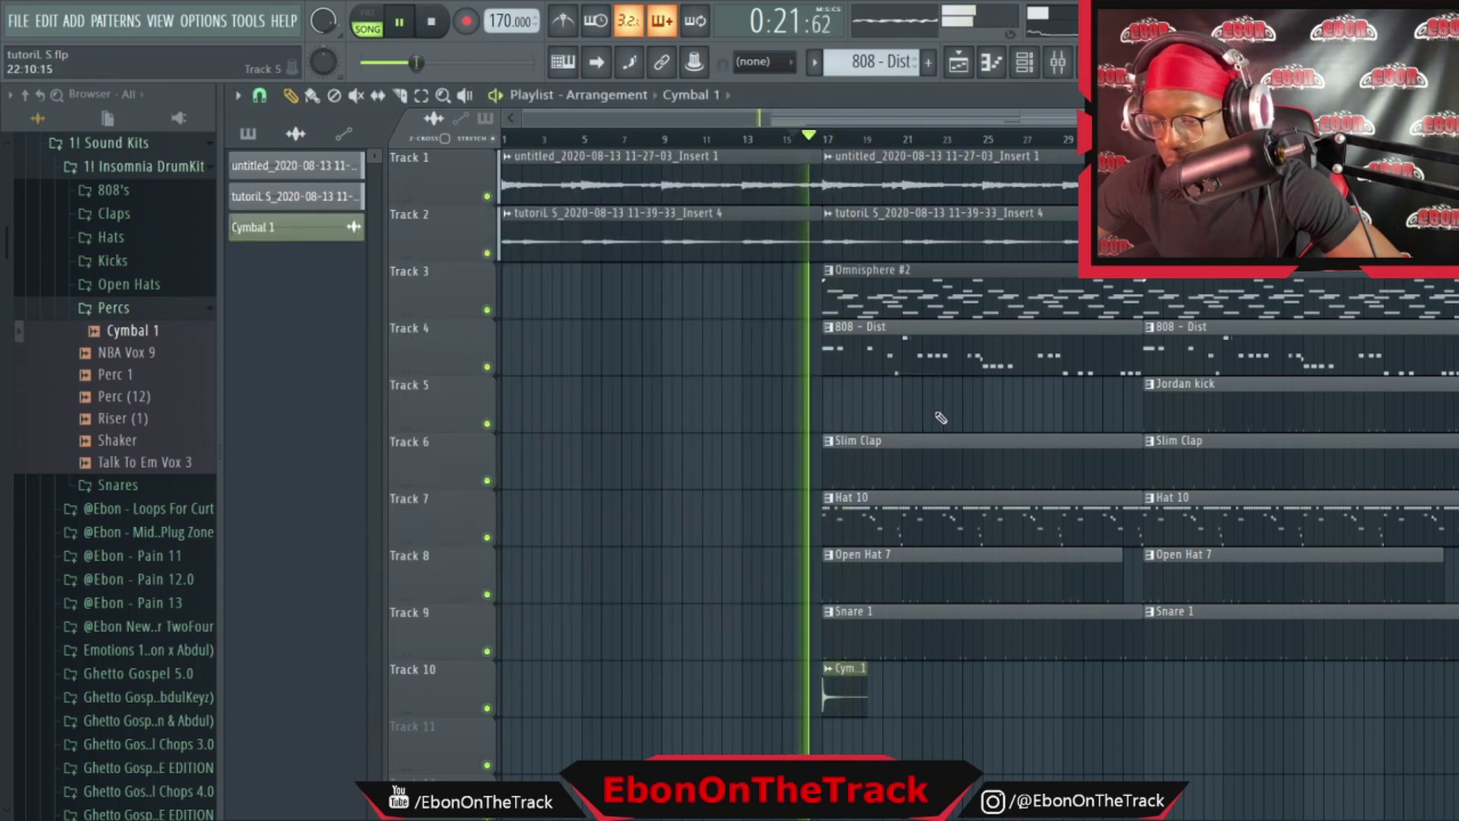
Try the bar 17 section without its Slim Clap clip and put the clip back
key("space")
key("space")
right_click(909, 462)
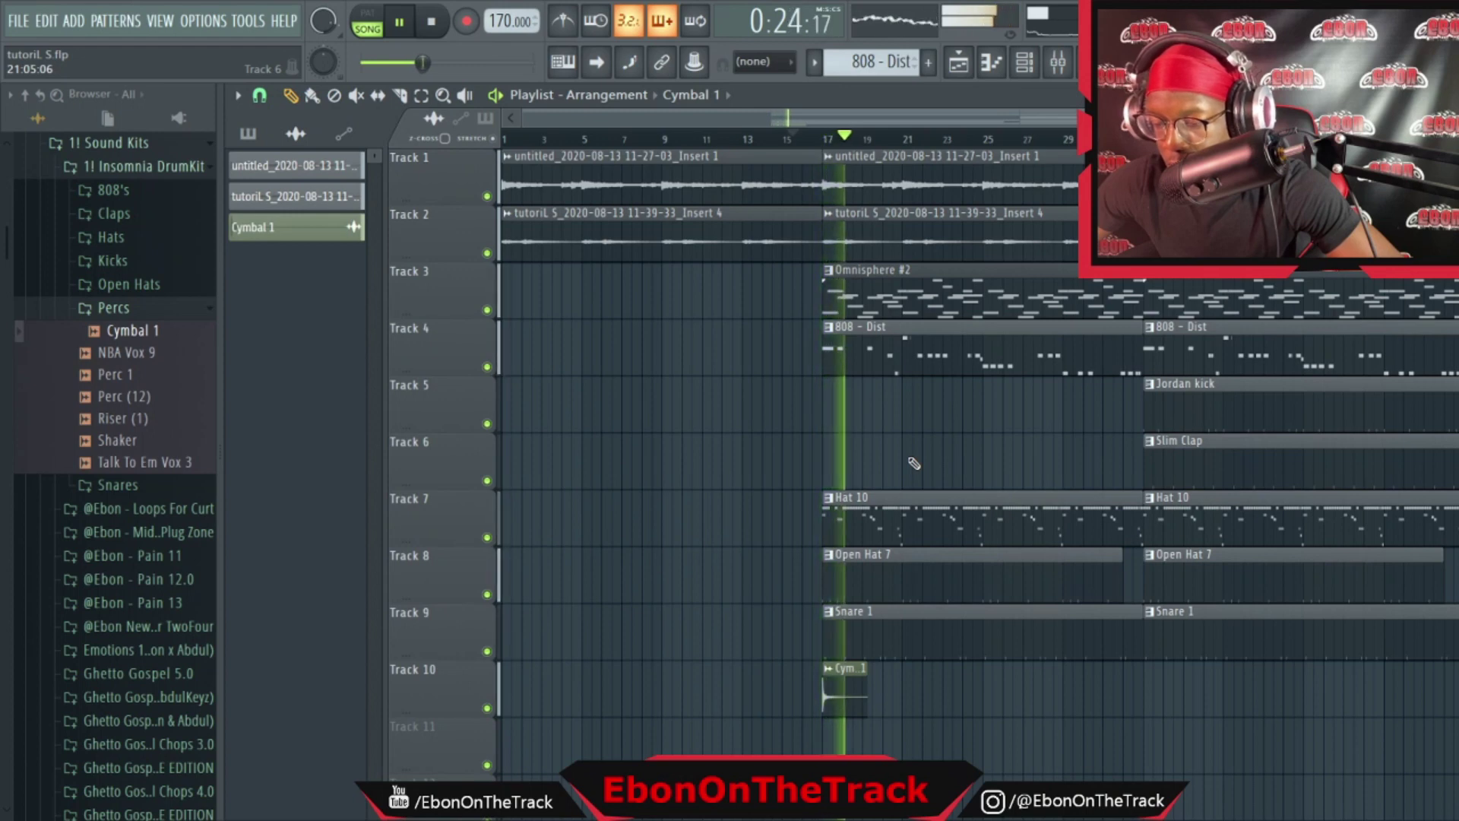
key("space")
left_click(904, 455)
key("space")
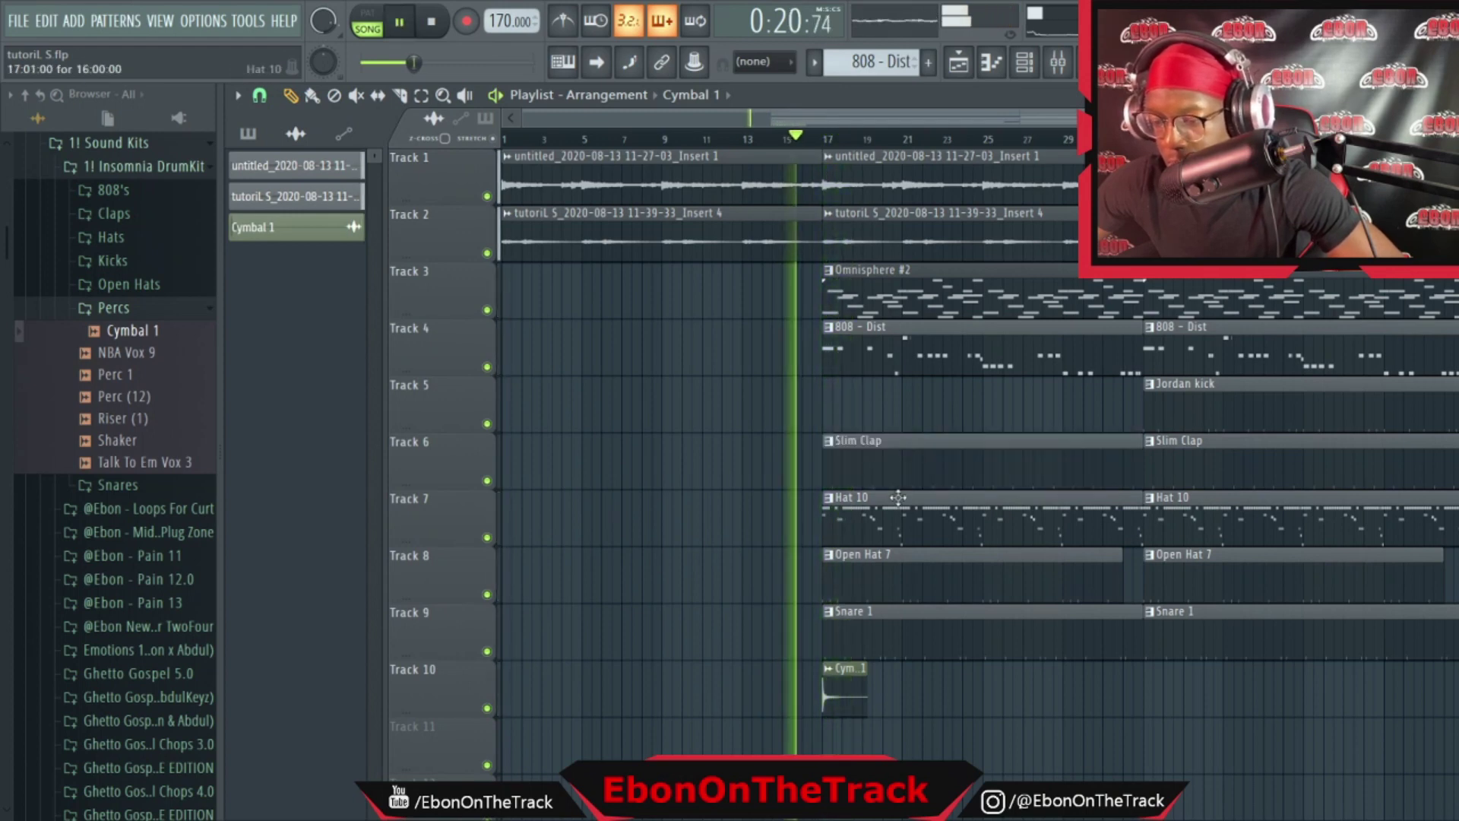
Delete the Hat 10 clip at bar 17 and audition the section without it
key("space")
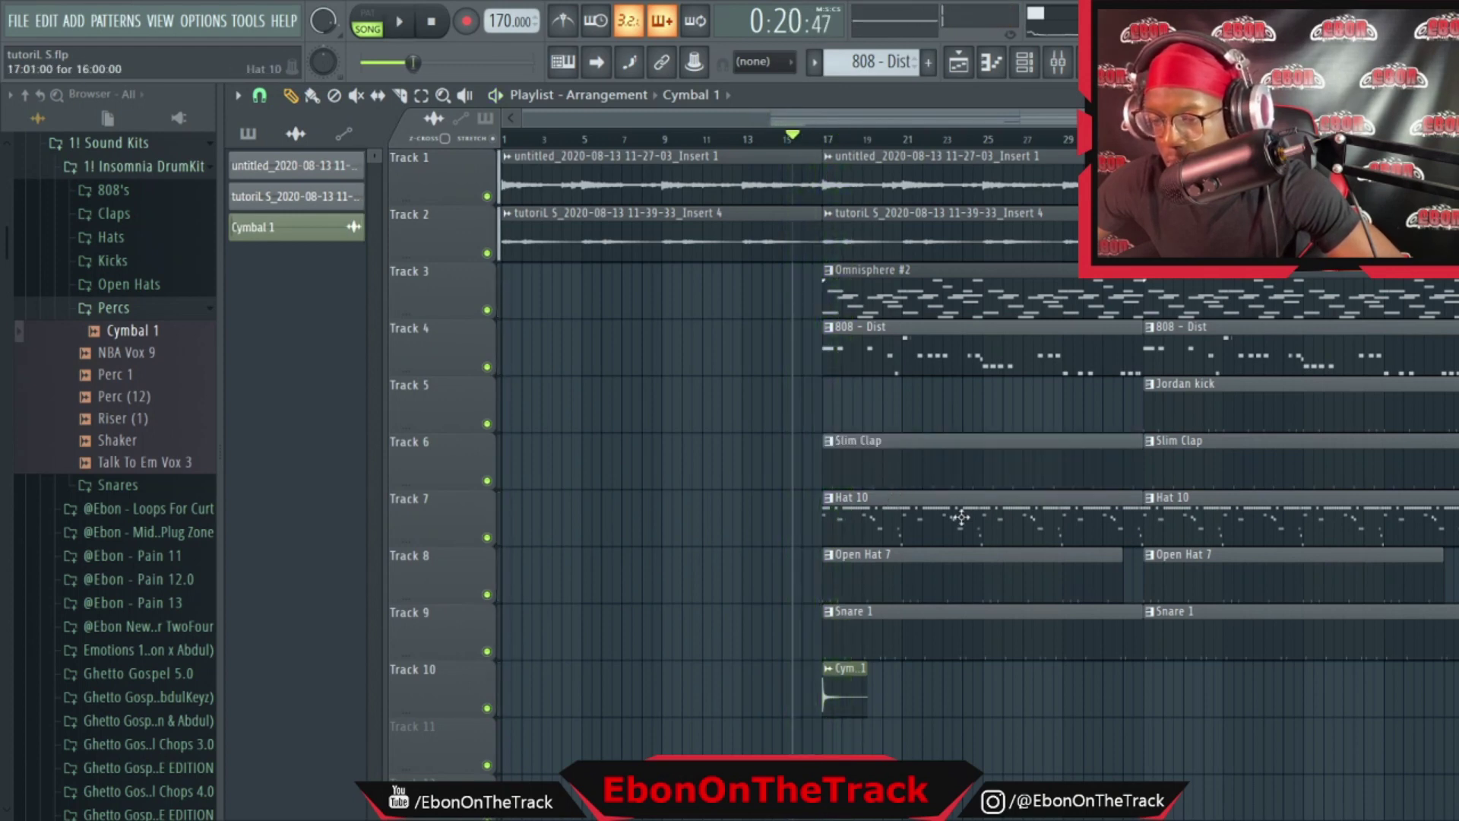
right_click(880, 518)
key("space")
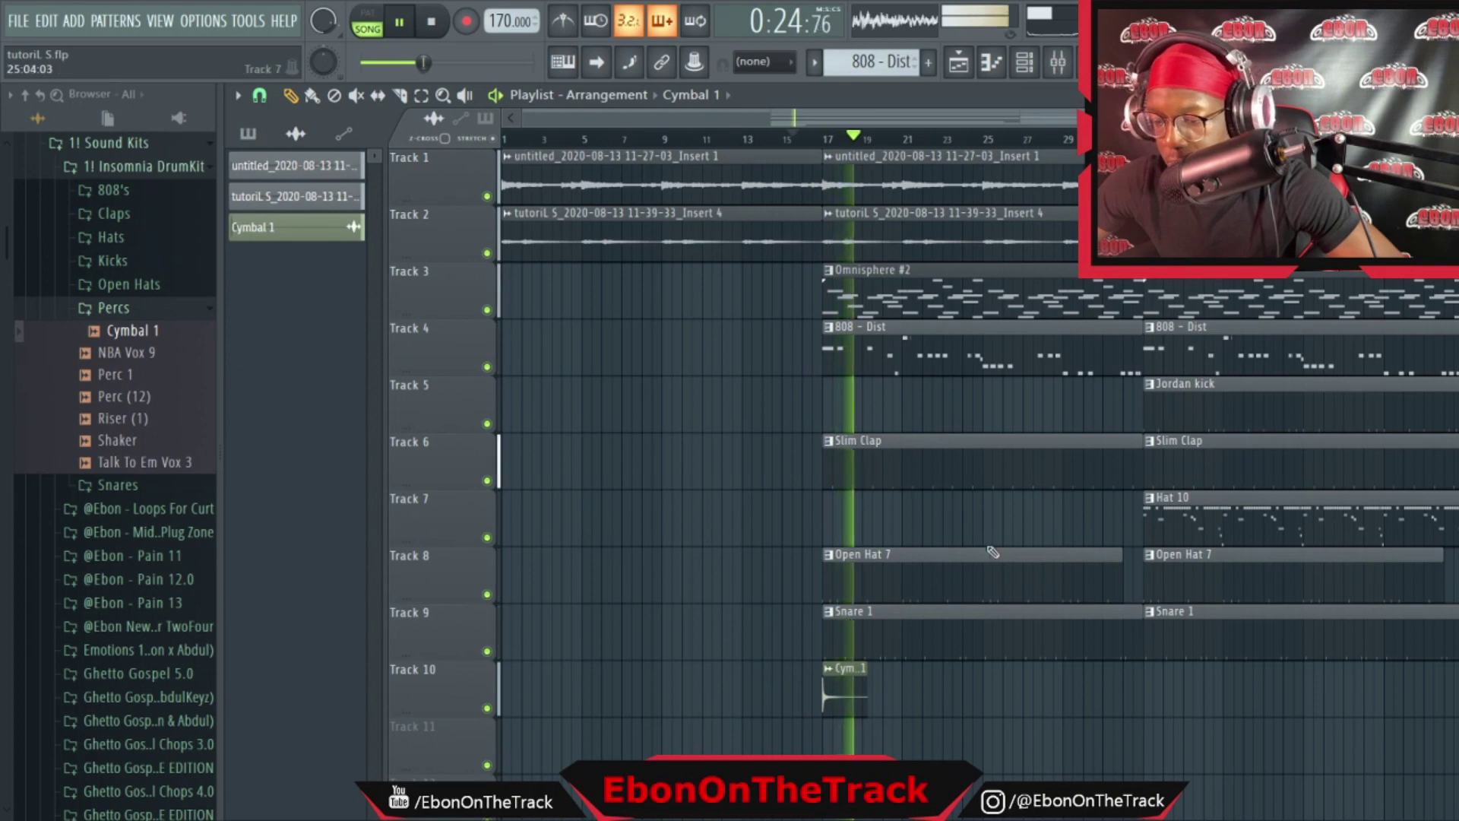
Delete the Omnisphere #2 clip at bar 17 and restart playback just before the section
right_click(912, 279)
key("space")
key("space")
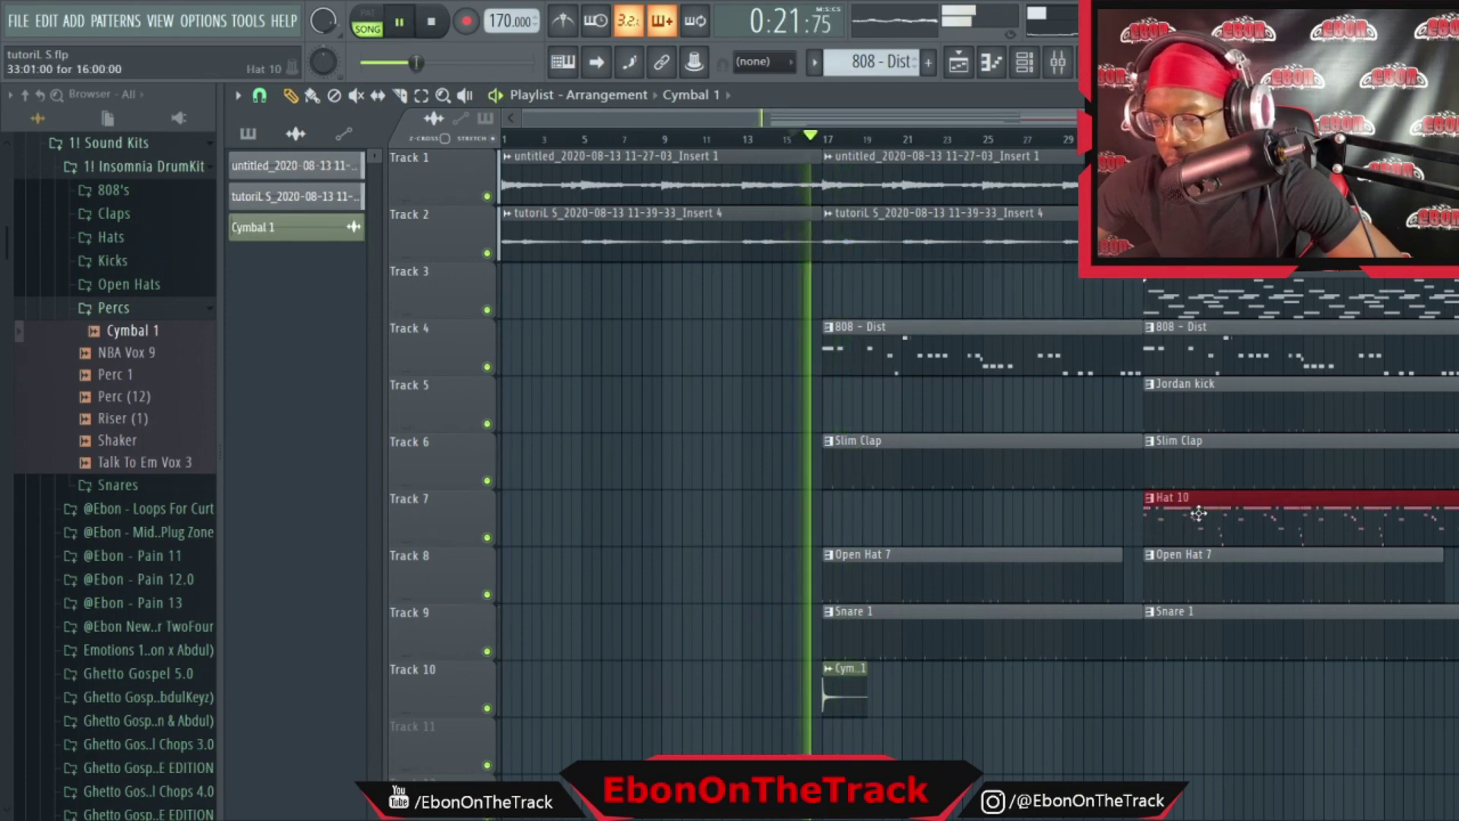
Copy the Hat 10 clip from bar 33 back to bar 17 and delete the Cymbal 1 clip from track 10
left_click_drag(1199, 514, 944, 504)
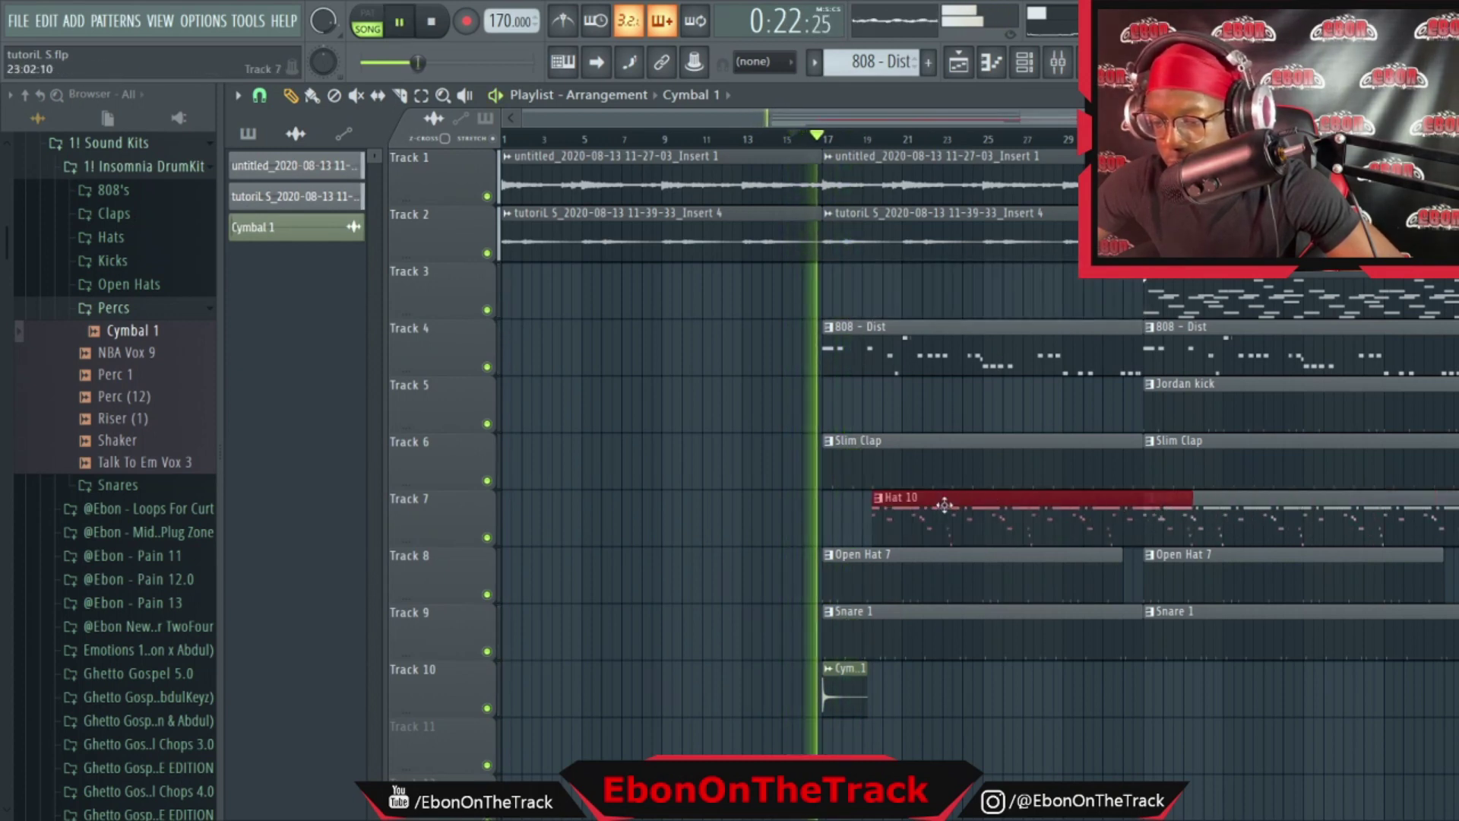
left_click(887, 527)
right_click(848, 677)
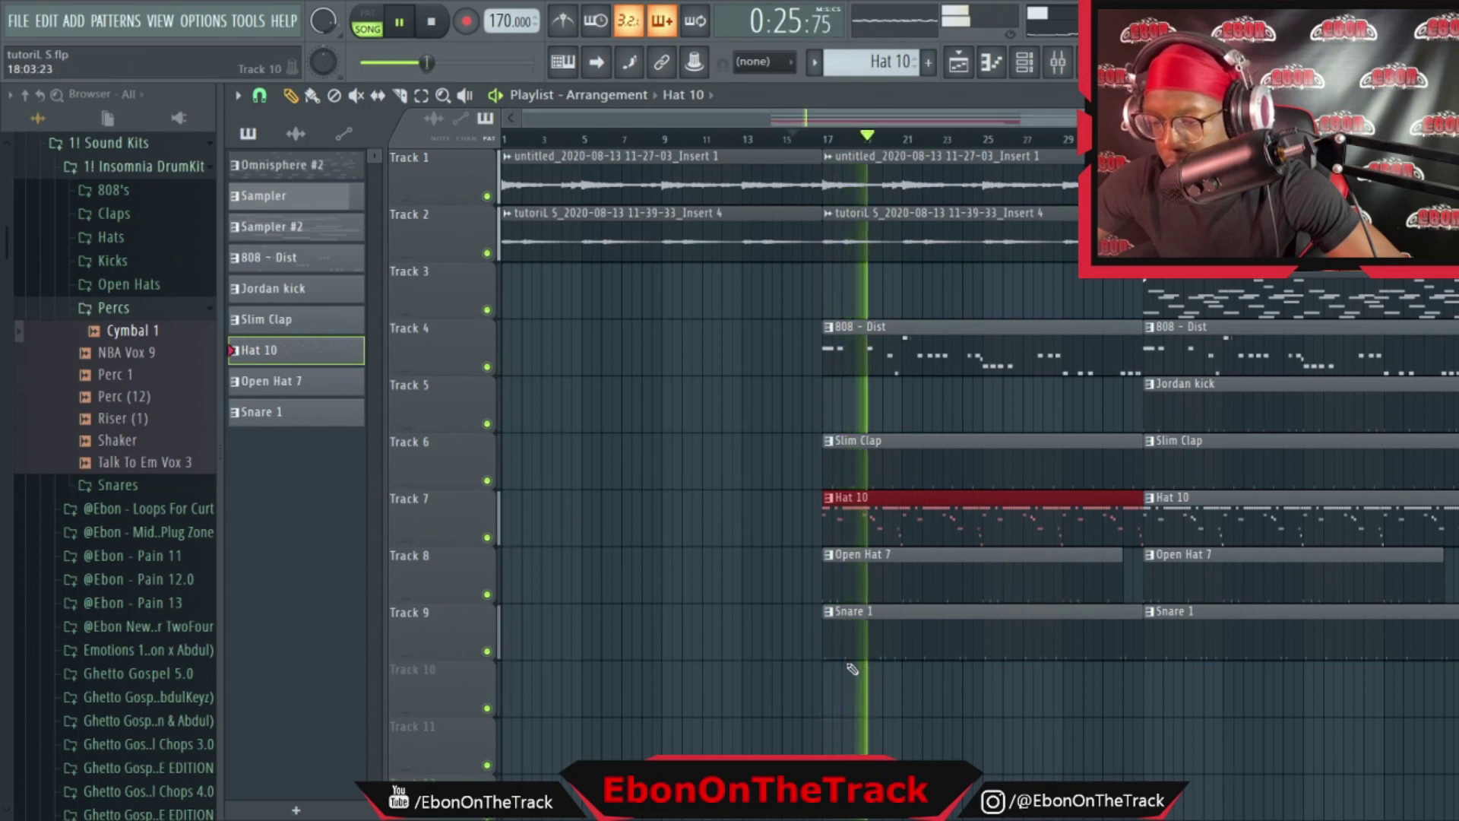
key("space")
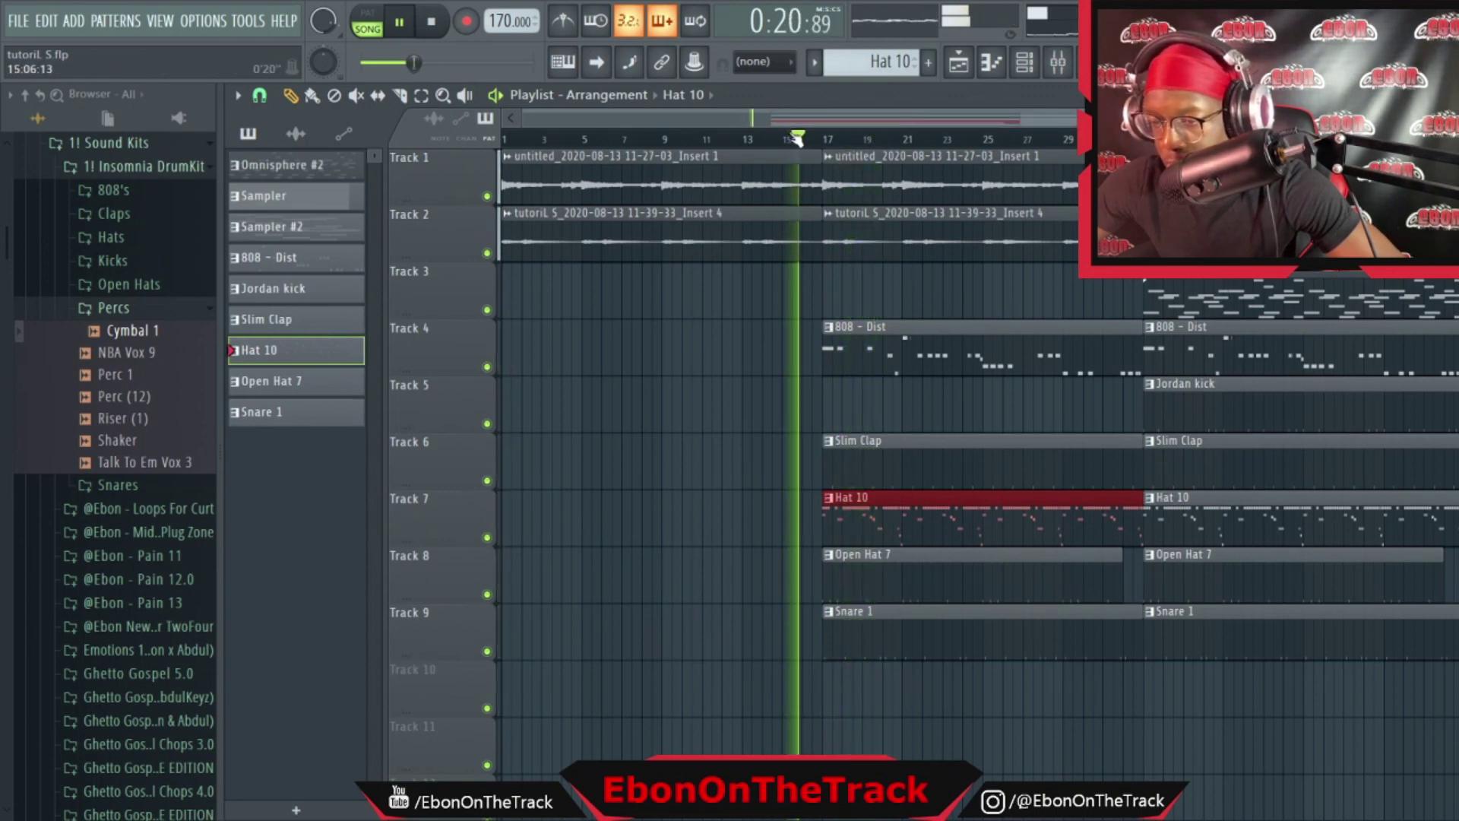
Delete the track 2 audio clip at bar 17 and add a Jordan kick clip on track 5 spanning bars 25 to 33
right_click(878, 238)
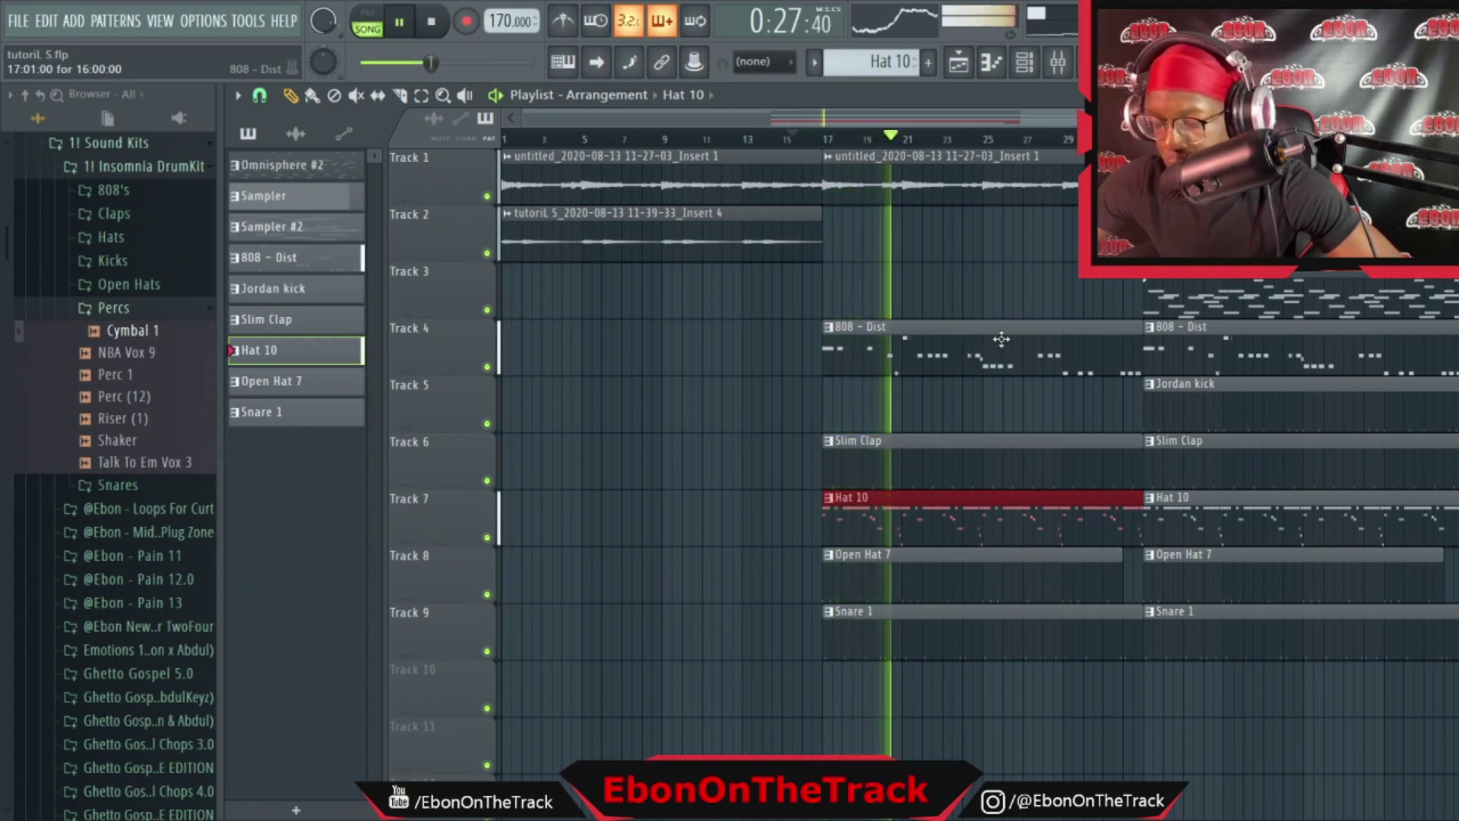
left_click_drag(1142, 388, 986, 408)
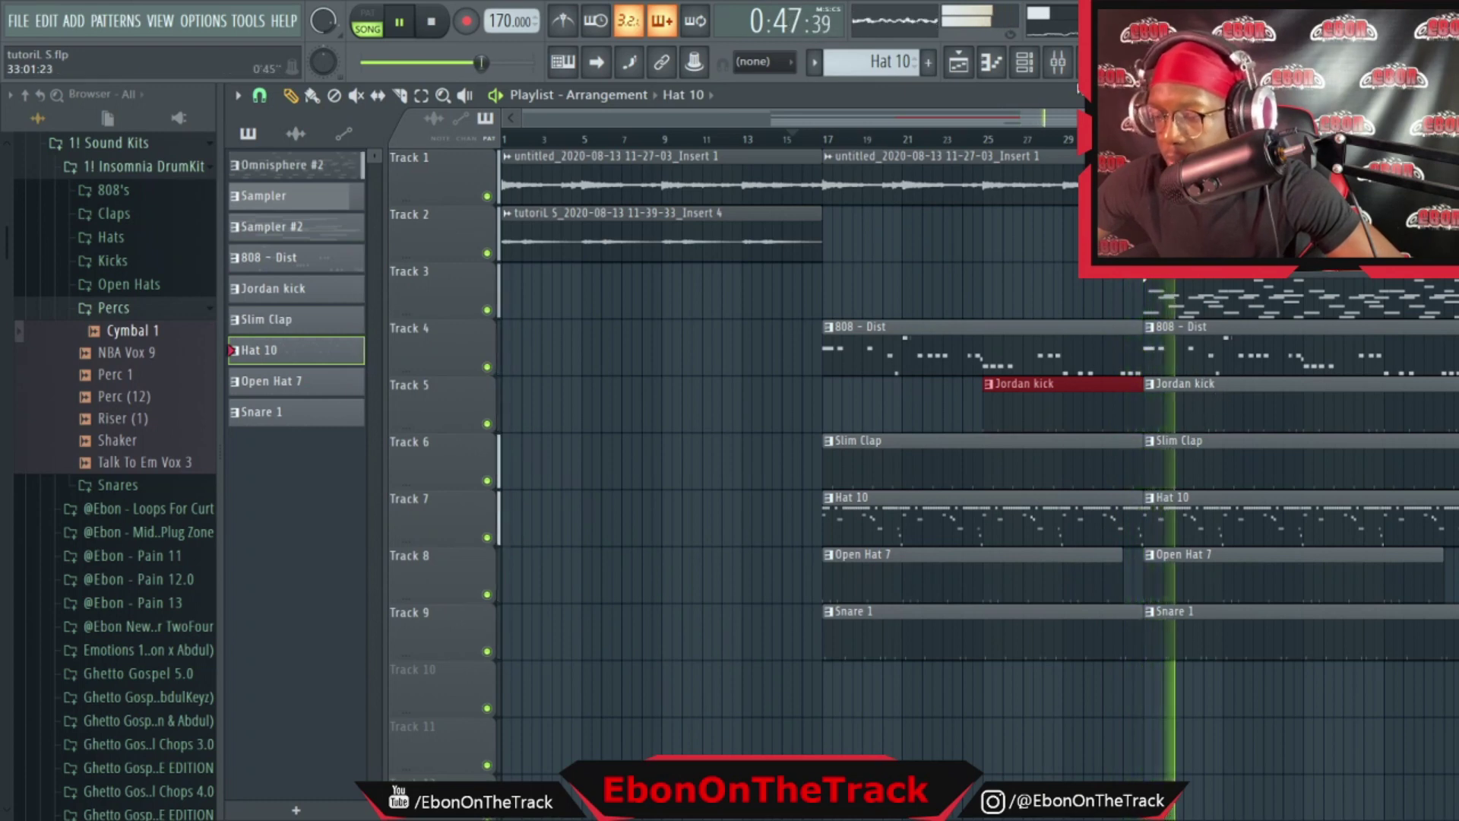
Open the Jordan kick channel settings from the channel rack and examine its volume envelope and miscellaneous functions
left_click_drag(1149, 119, 1264, 119)
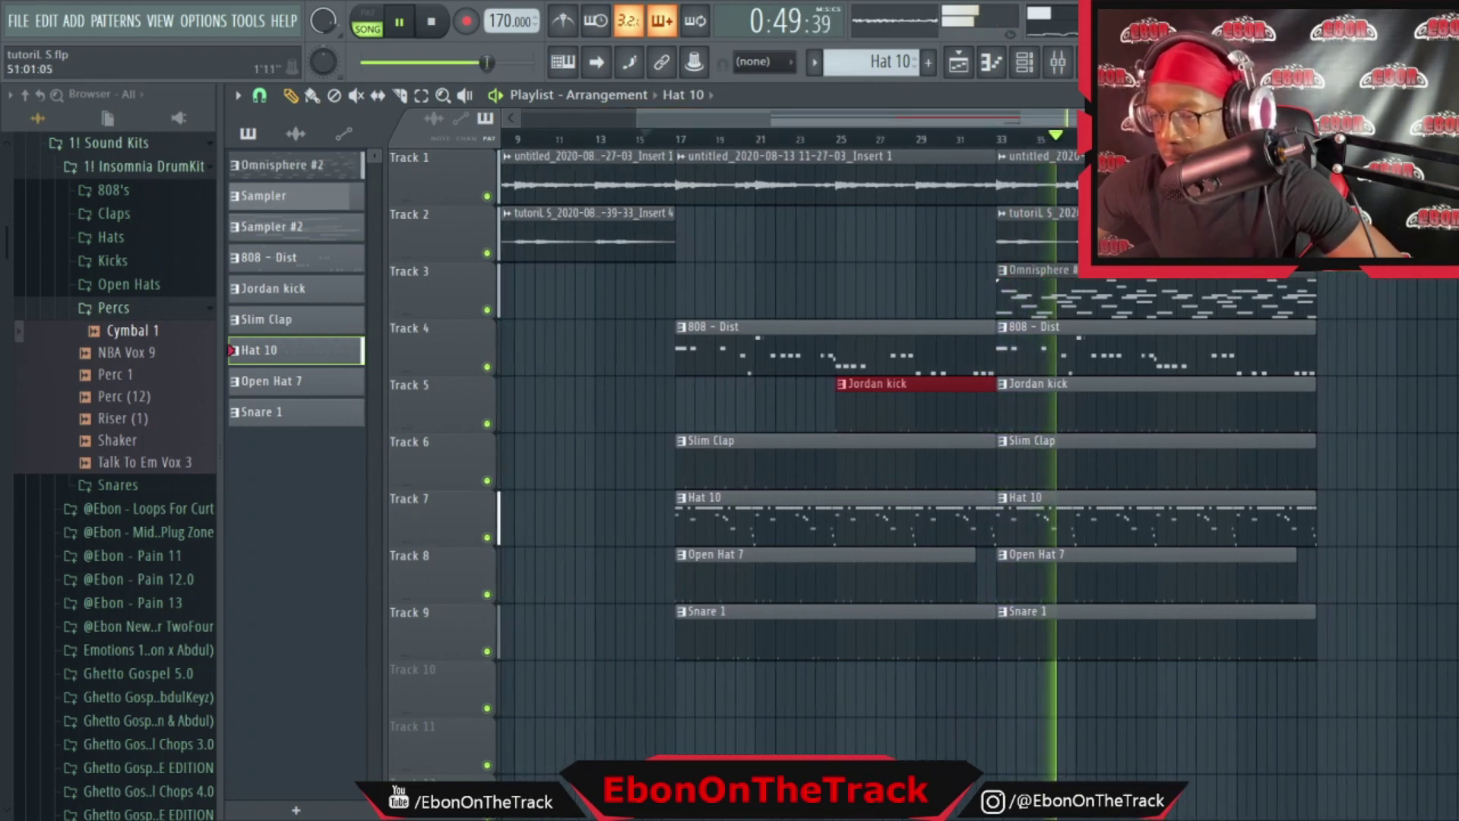
left_click_drag(1357, 119, 1448, 119)
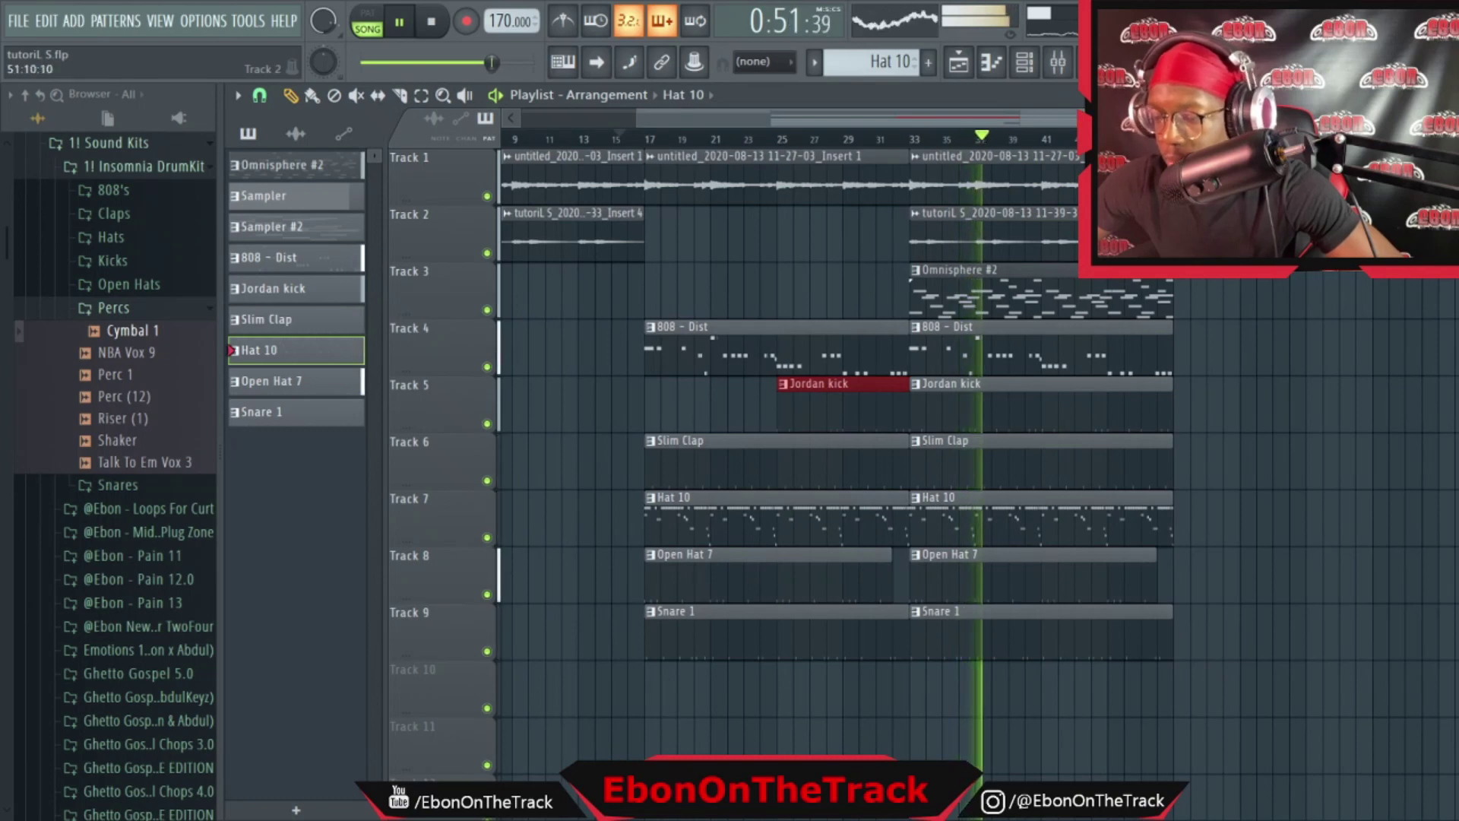
left_click(1024, 62)
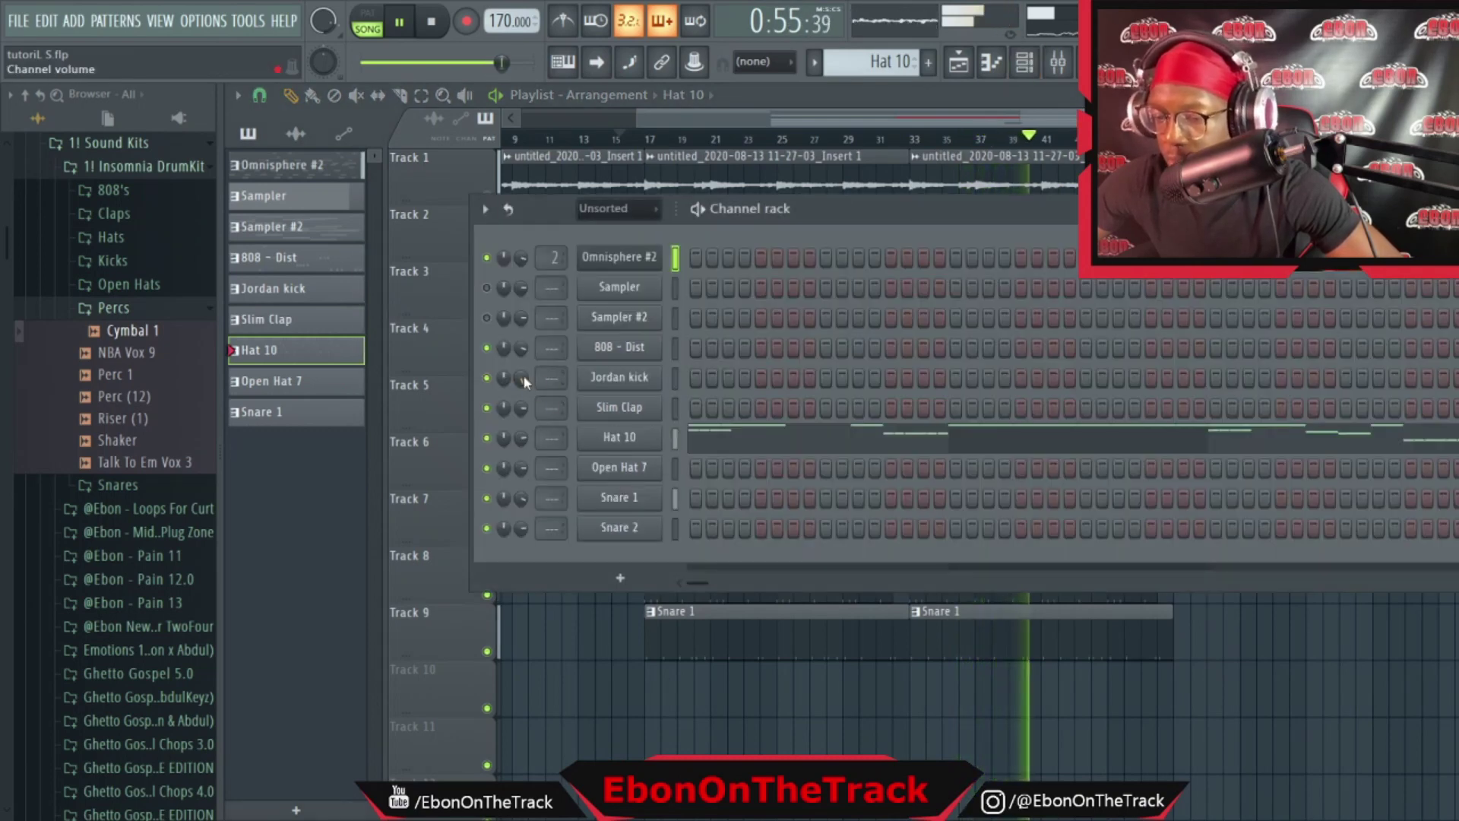
left_click(614, 380)
left_click(398, 293)
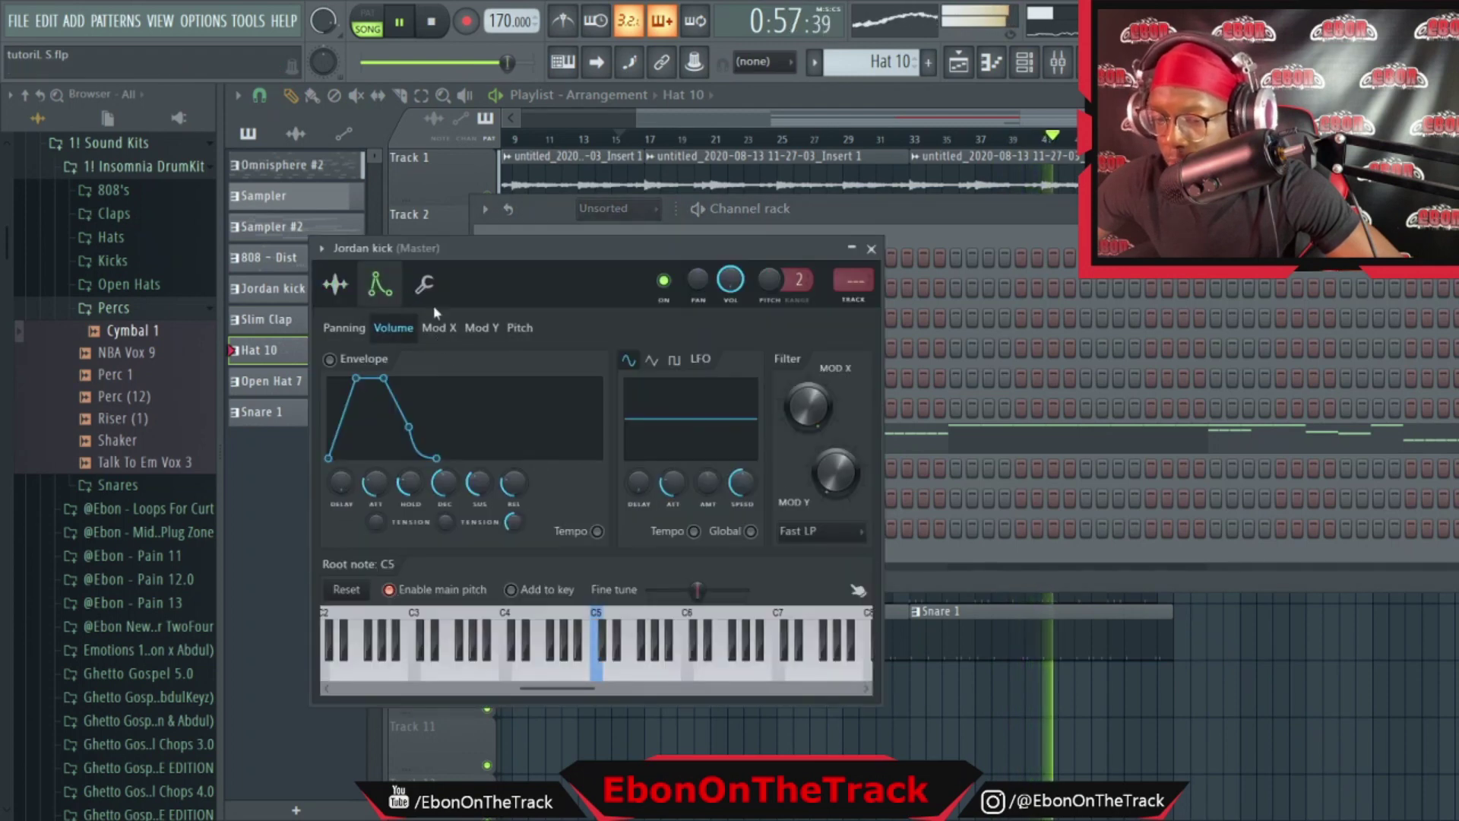
left_click(425, 286)
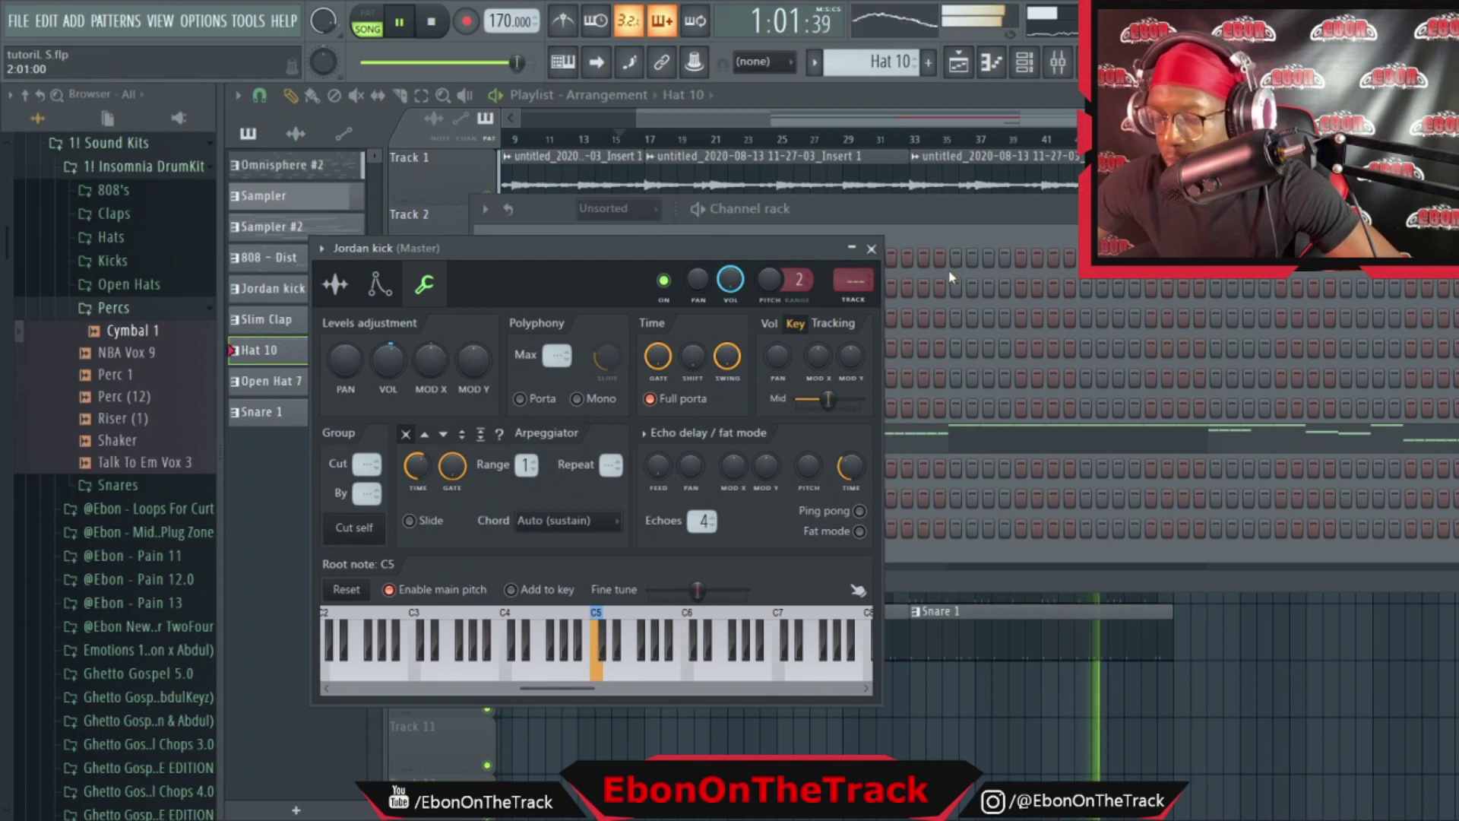
Duplicate the bar 33 section to bar 49 and delete the copied 808 - Dist, Omnisphere #2 and track 2 audio clips
right_click(978, 144)
left_click_drag(1073, 632, 1056, 162)
key("ctrl+b")
right_click(1258, 356)
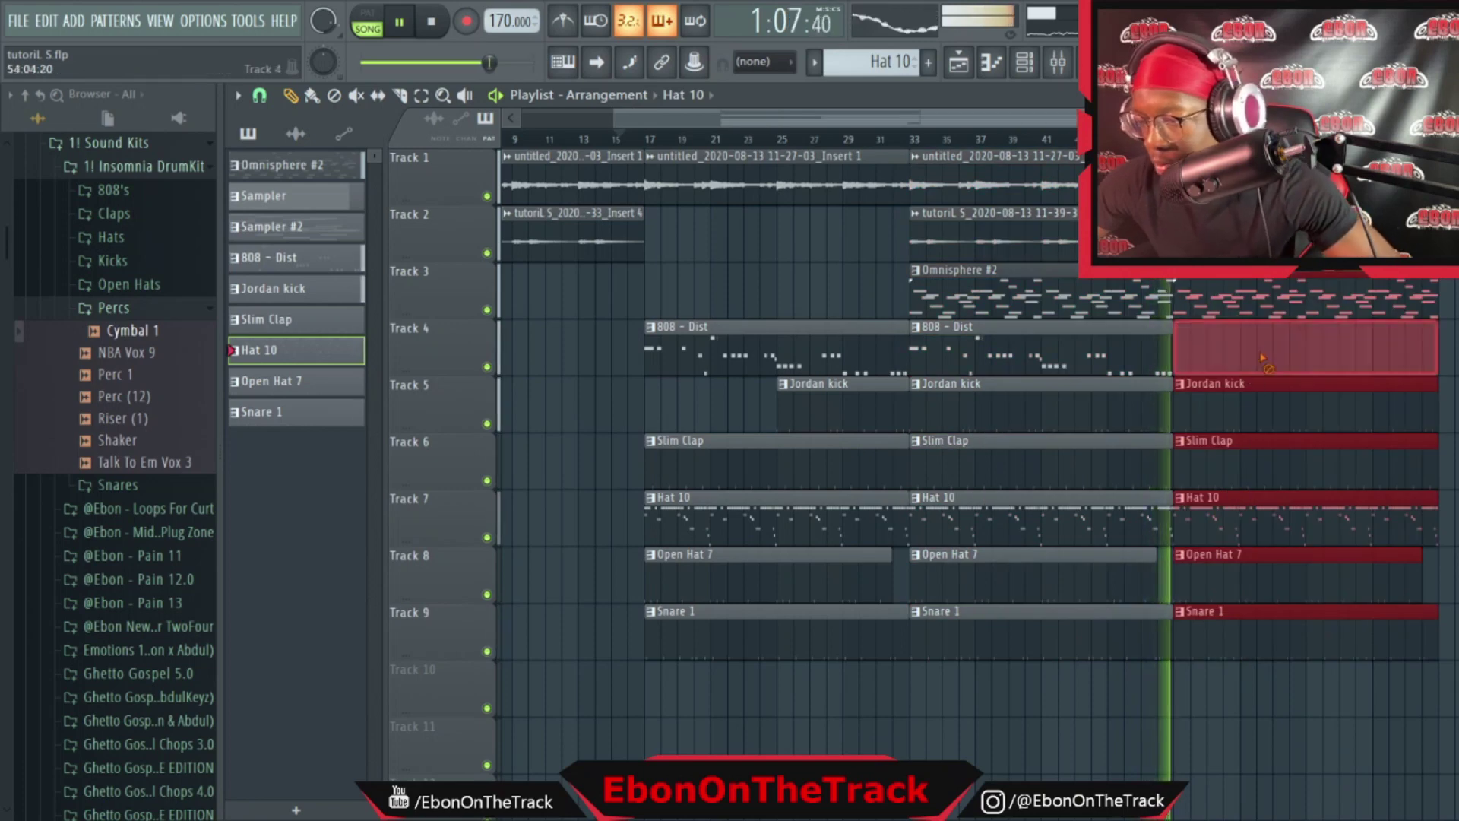
right_click(1247, 298)
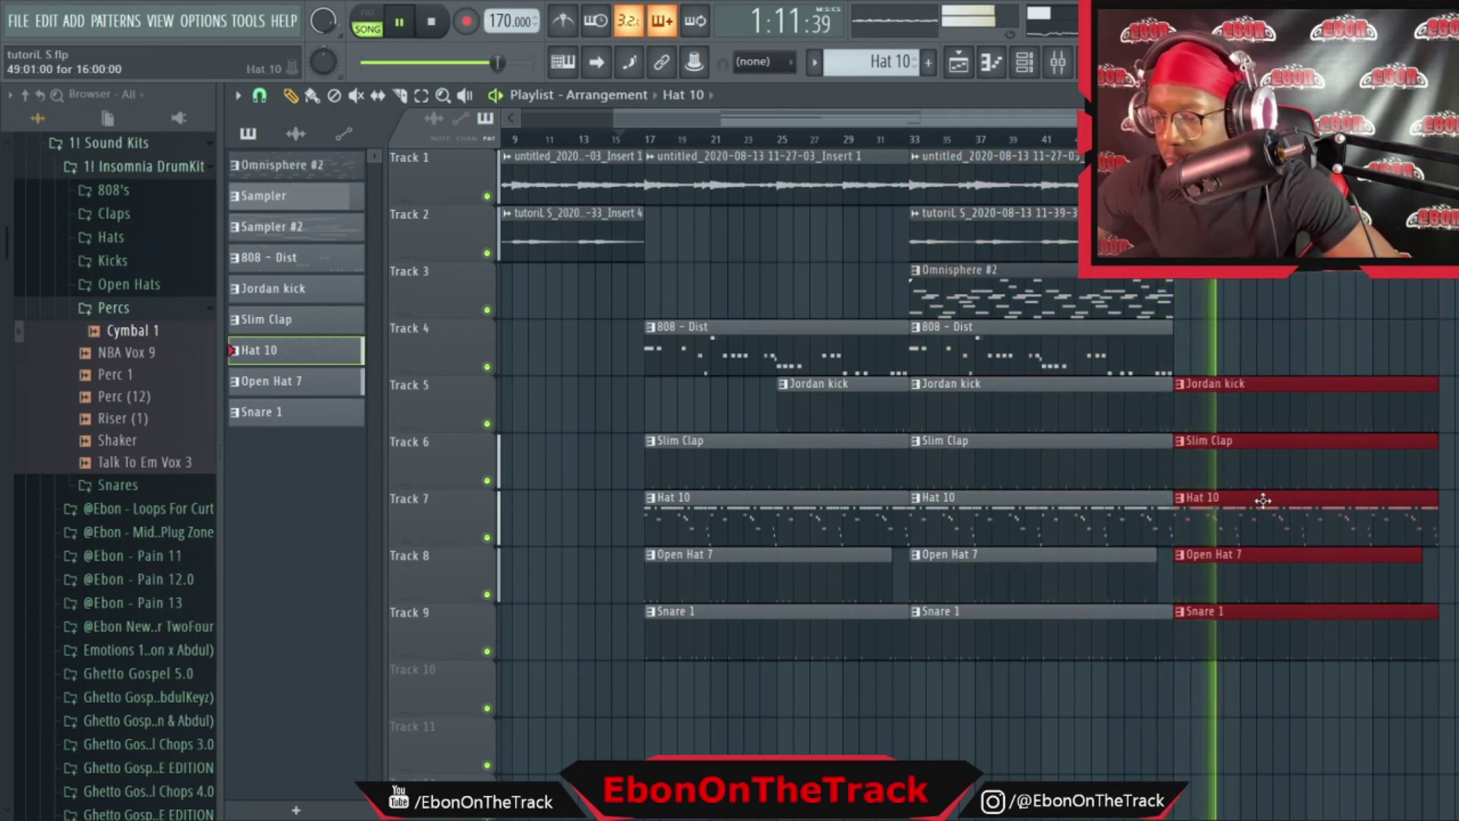
Play from about bar 45 and trim the last Jordan kick and Slim Clap clips to start at bar 53
key("space")
key("space")
left_click(1108, 139)
scroll(1160, 462, "right", 4)
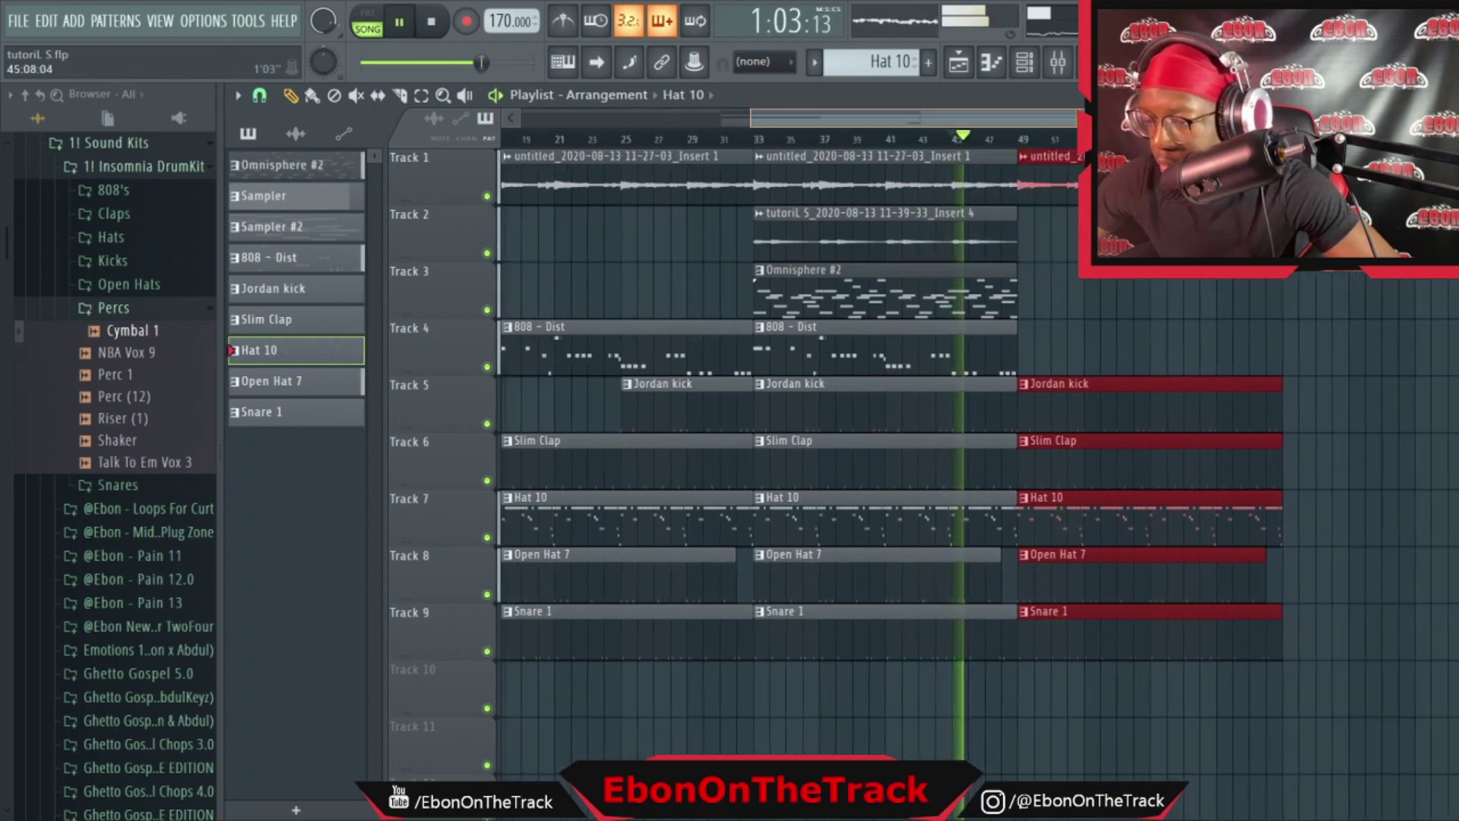
left_click_drag(986, 462, 976, 402)
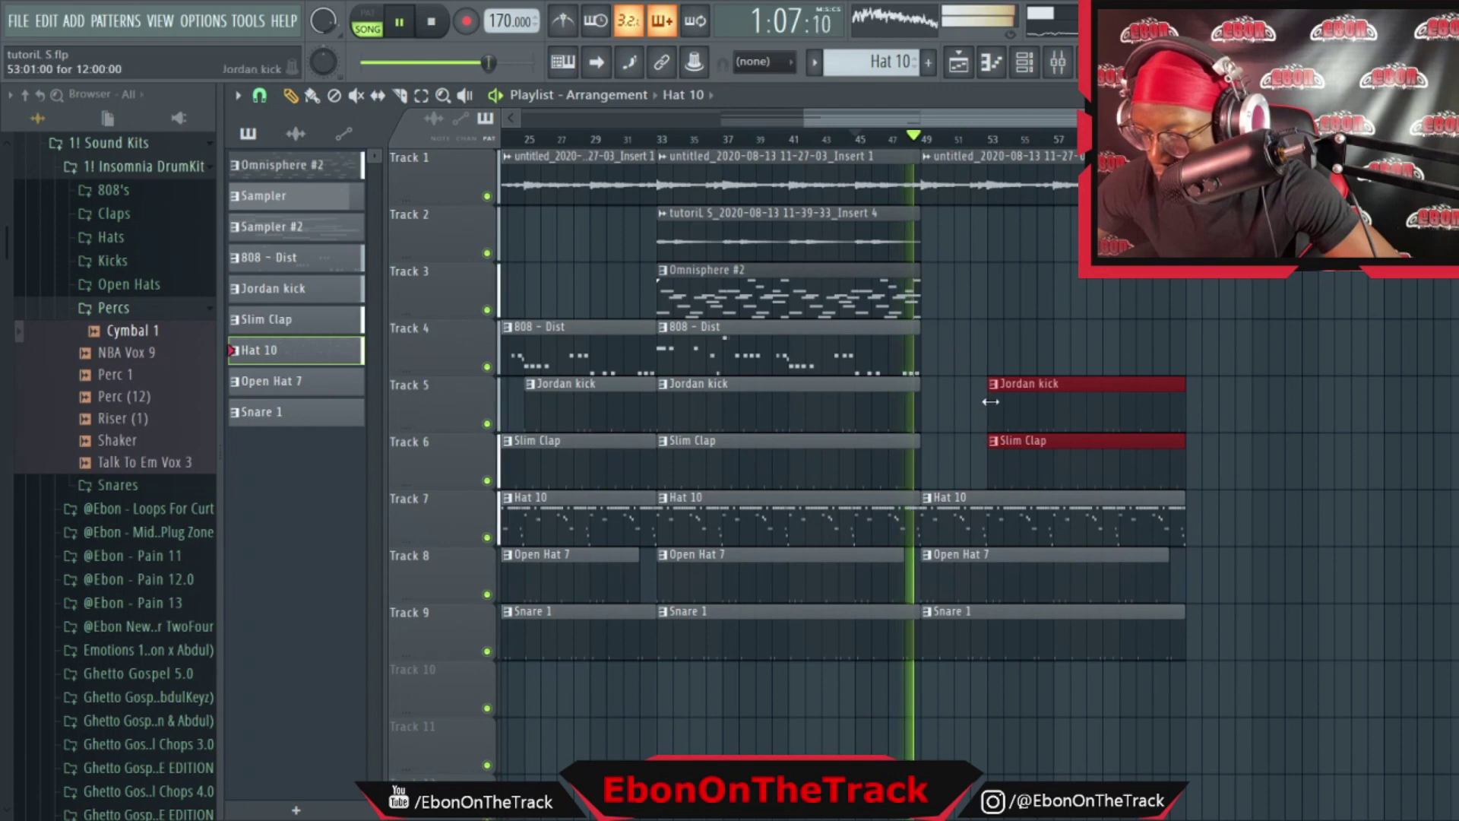
left_click(947, 519)
mouse_move(922, 512)
left_mouse_down()
mouse_move(951, 513)
mouse_move(933, 513)
left_mouse_up()
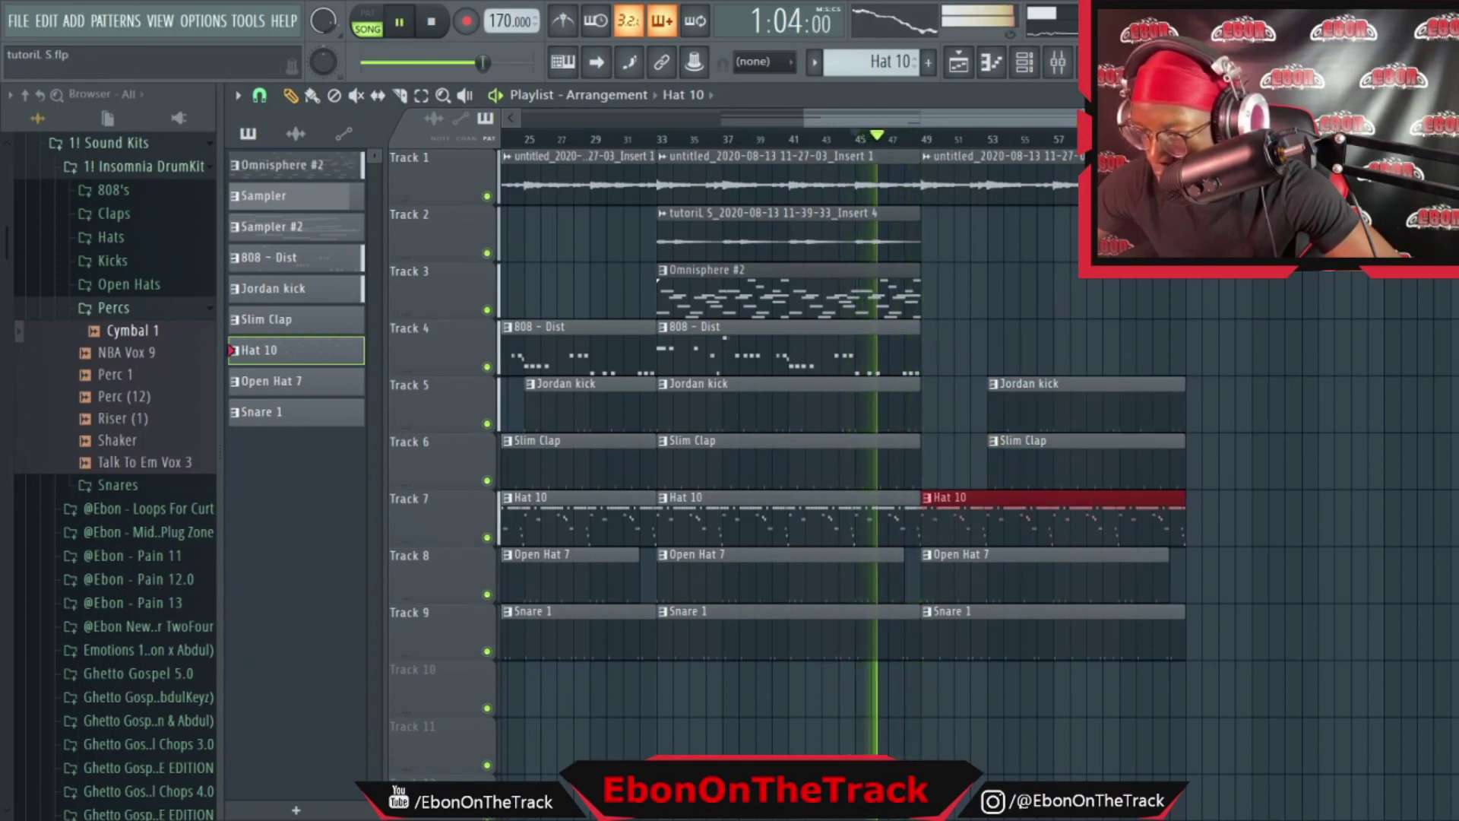
Extend the starts of the last Jordan kick and Slim Clap clips back to bar 52 and replay the transition
left_click_drag(1435, 119, 1333, 118)
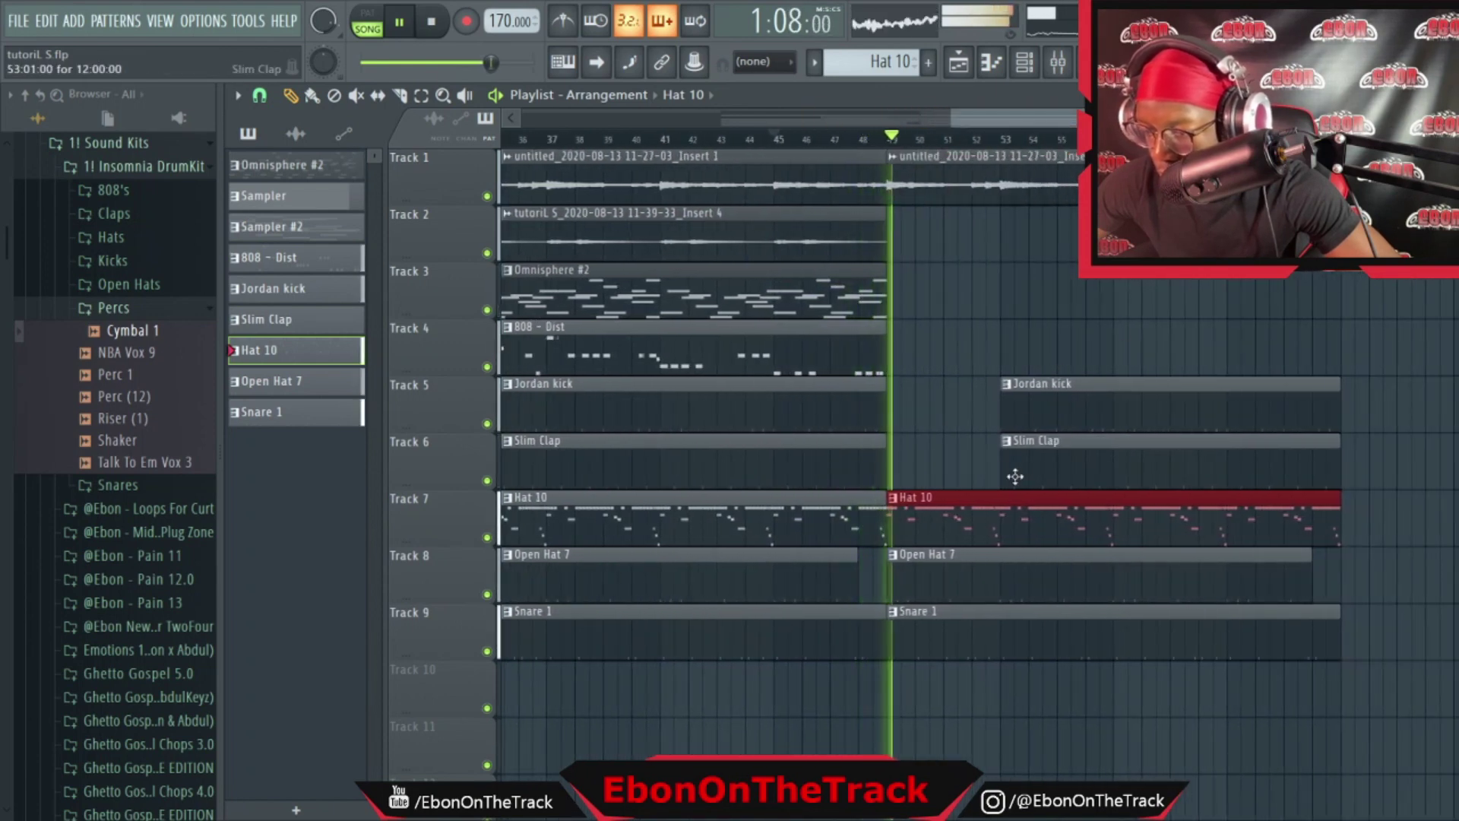
left_click_drag(1013, 475, 980, 414)
key("space")
key("space")
Copy the 808 - Dist clip to bar 49 and set its start and the last Jordan kick clip's start to bar 51
left_click(785, 358, "ctrl")
mouse_move(785, 358)
left_mouse_down("shift")
mouse_move(1198, 349)
mouse_move(1184, 351)
left_mouse_up("shift")
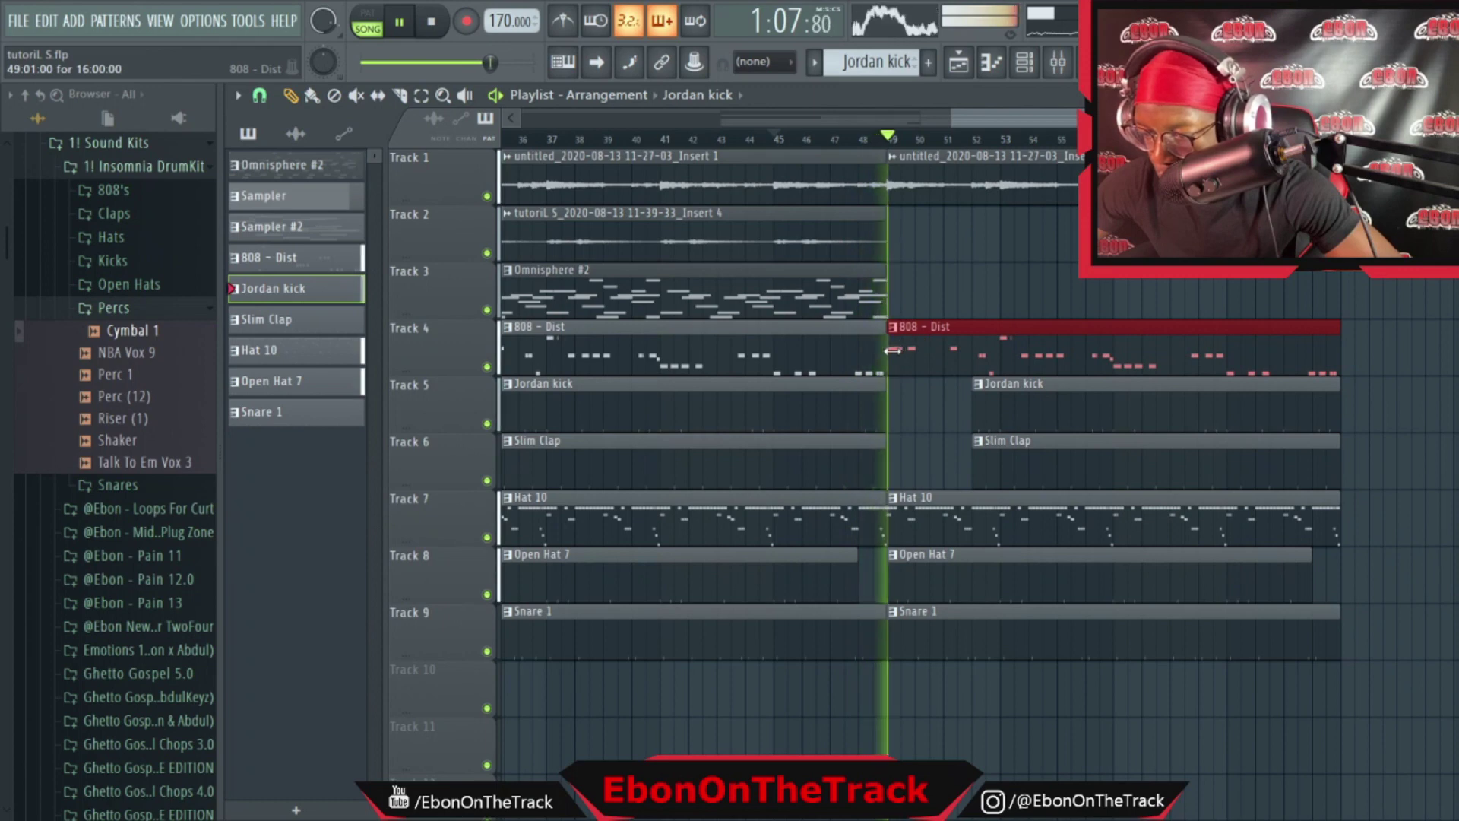
left_click_drag(889, 350, 922, 364)
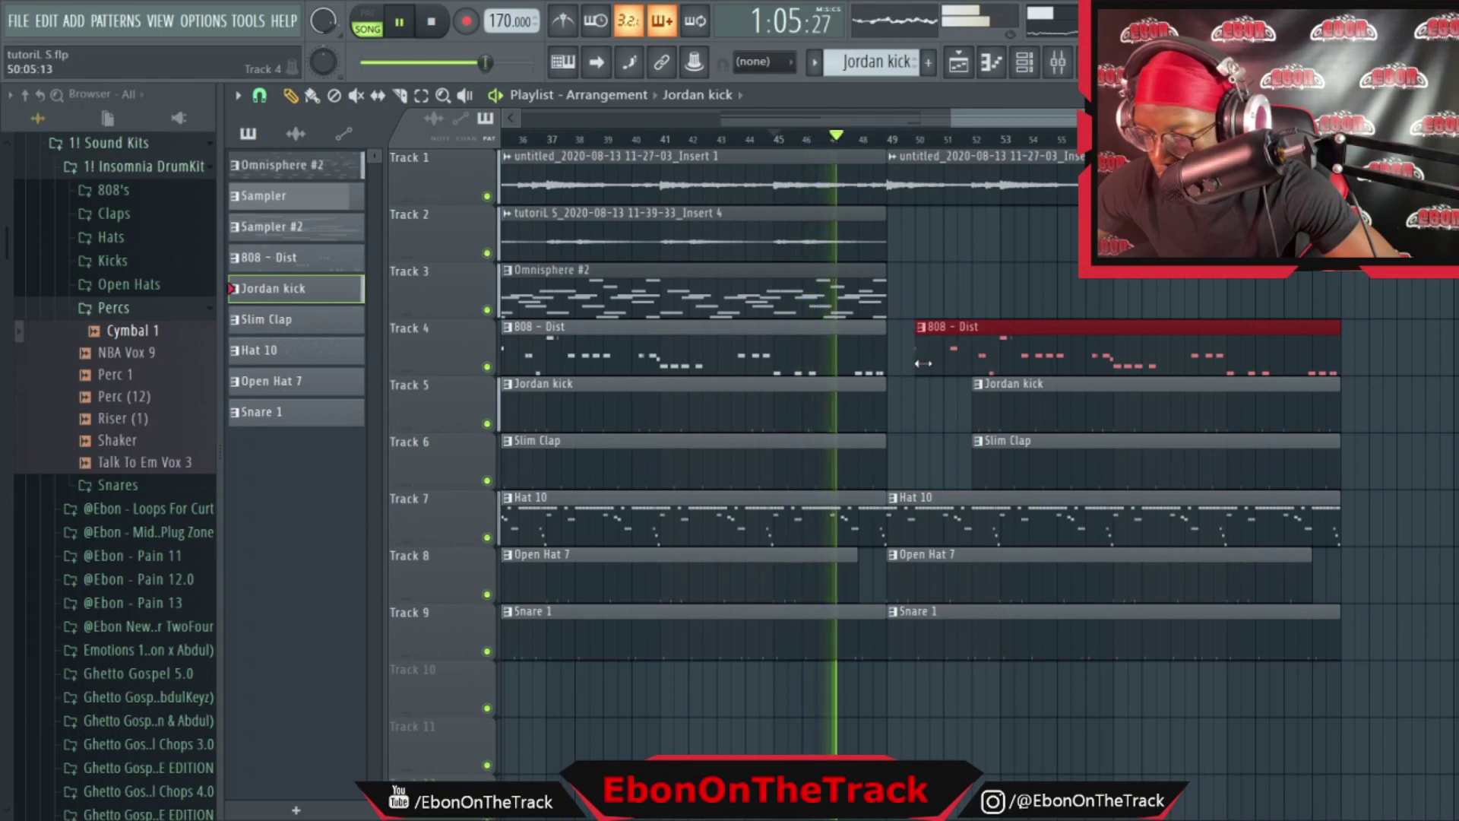
left_click_drag(924, 363, 947, 403)
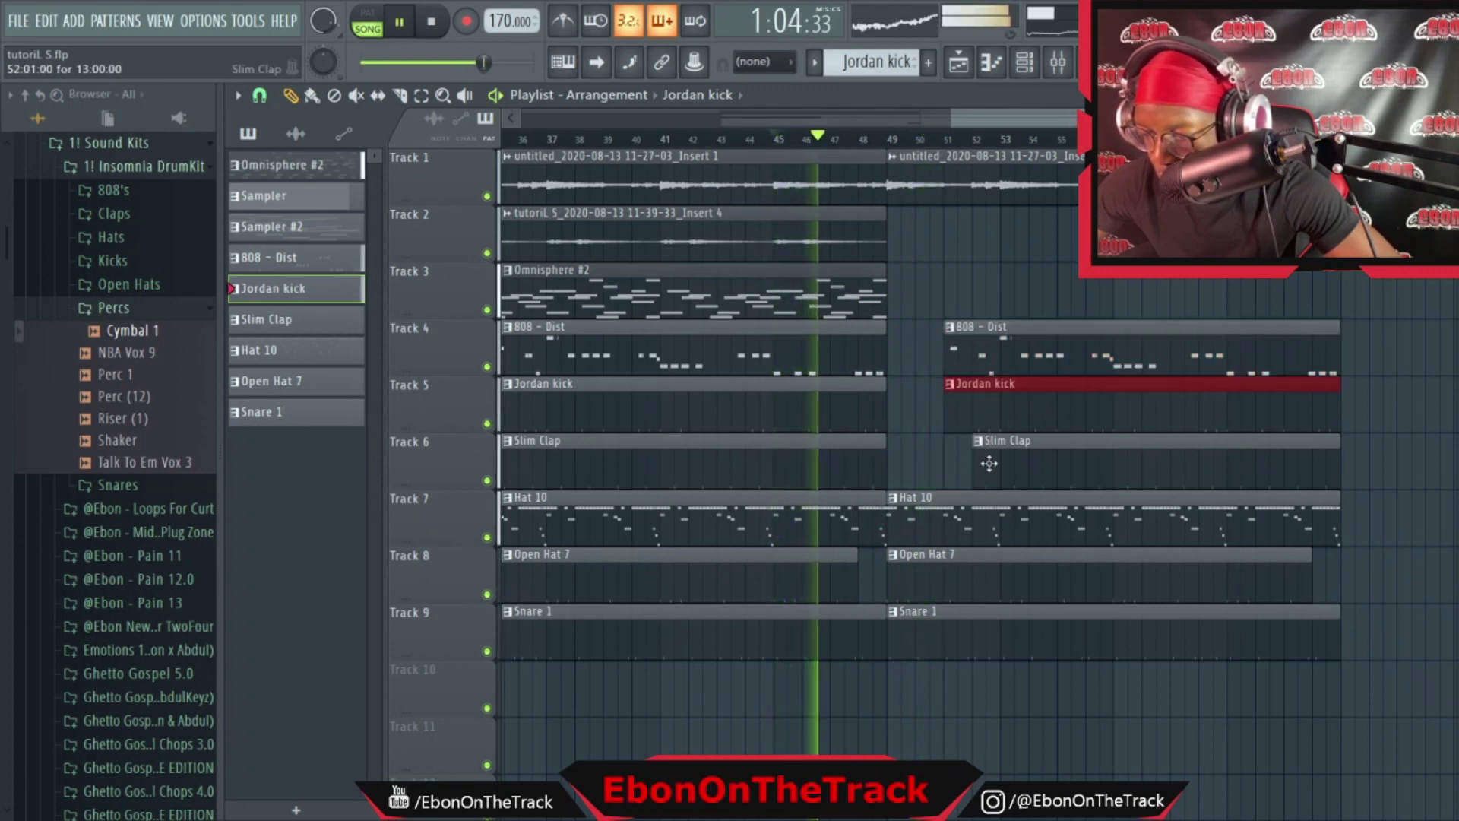
Extend the starts of the last Slim Clap and Jordan kick clips back to bar 50 while replaying the transition
mouse_move(974, 456)
left_mouse_down()
mouse_move(936, 464)
mouse_move(949, 461)
left_mouse_up()
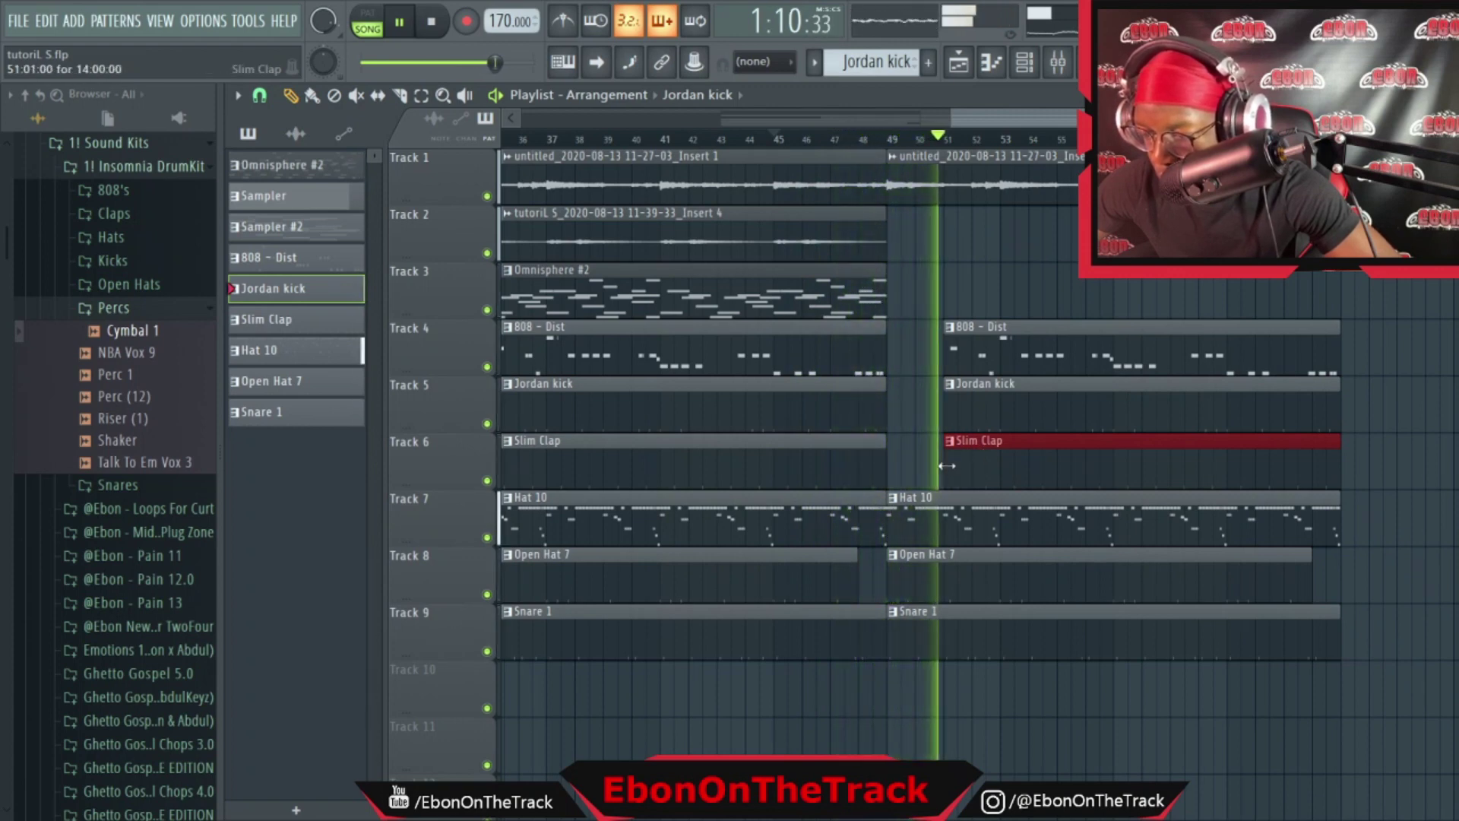
left_click_drag(945, 460, 916, 465)
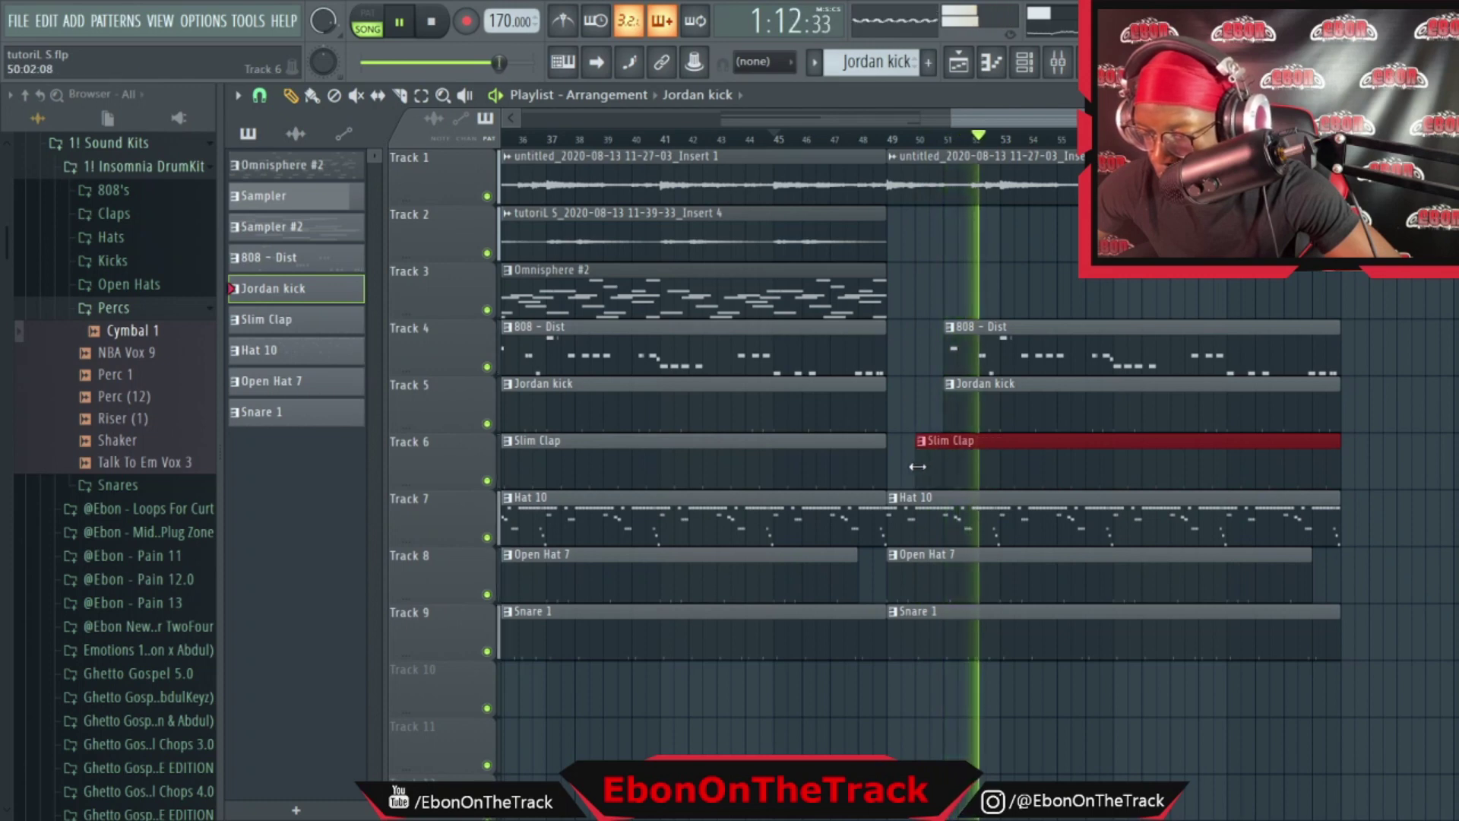
key("space")
key("space")
left_click_drag(947, 412, 917, 412)
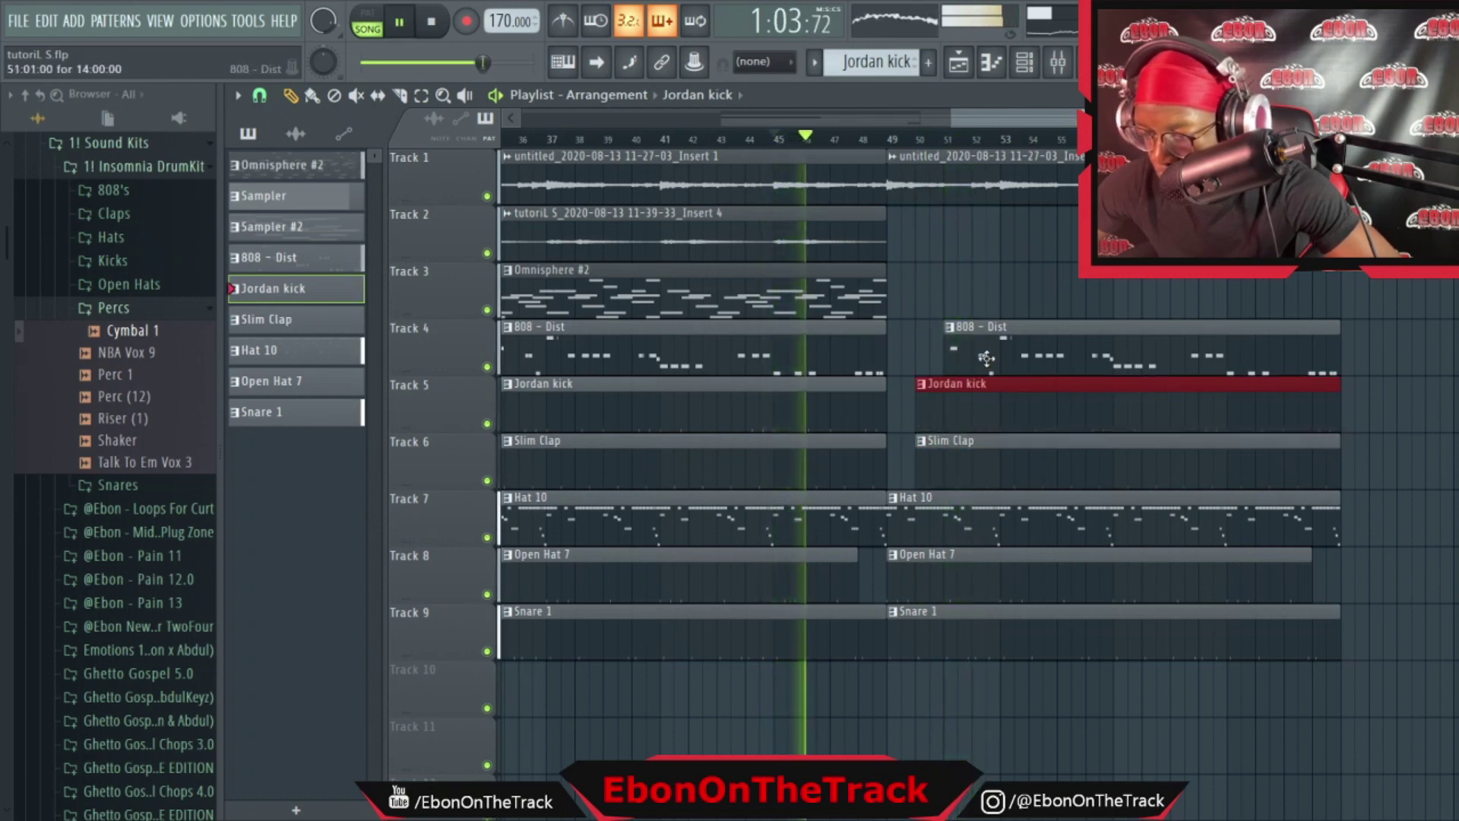
Start the last 808 - Dist clip at about bar 51.5, and the last Hat 10, Open Hat 7 and Snare 1 clips at bar 50
left_click_drag(945, 357, 919, 359)
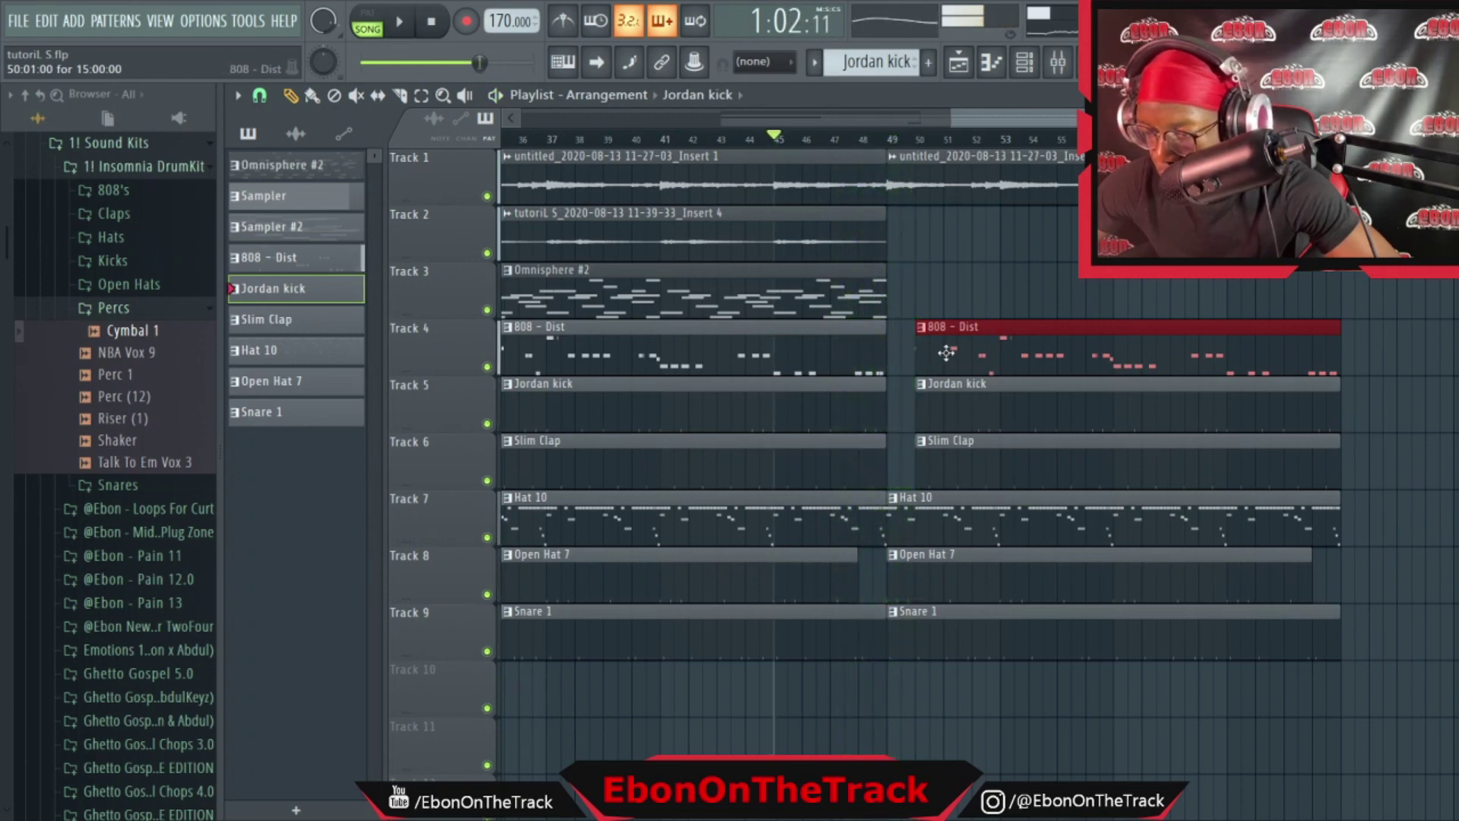
left_click_drag(918, 352, 954, 352)
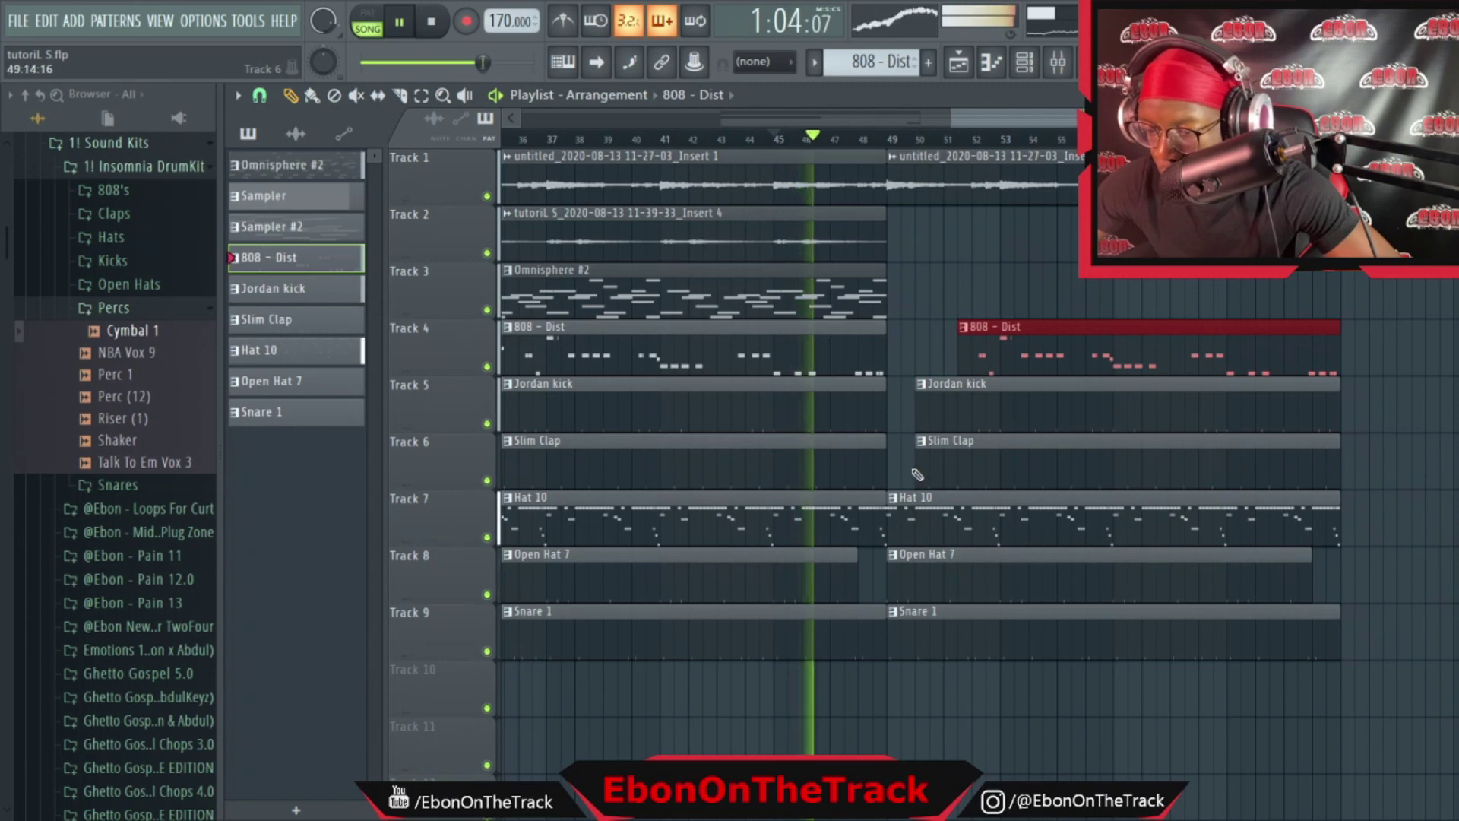
left_click_drag(906, 595, 928, 505)
left_click_drag(929, 672, 929, 705)
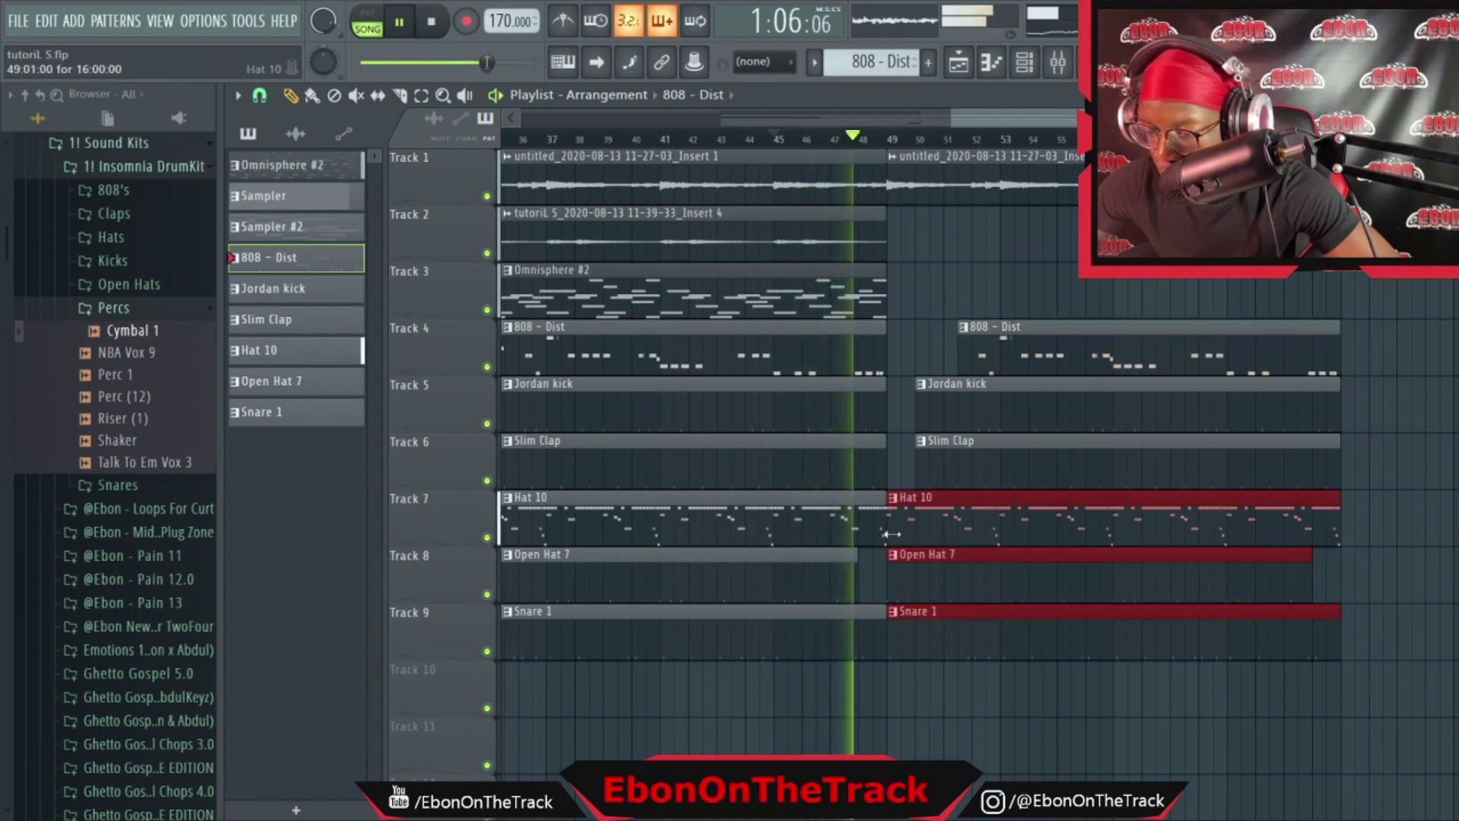
left_click_drag(890, 529, 918, 533)
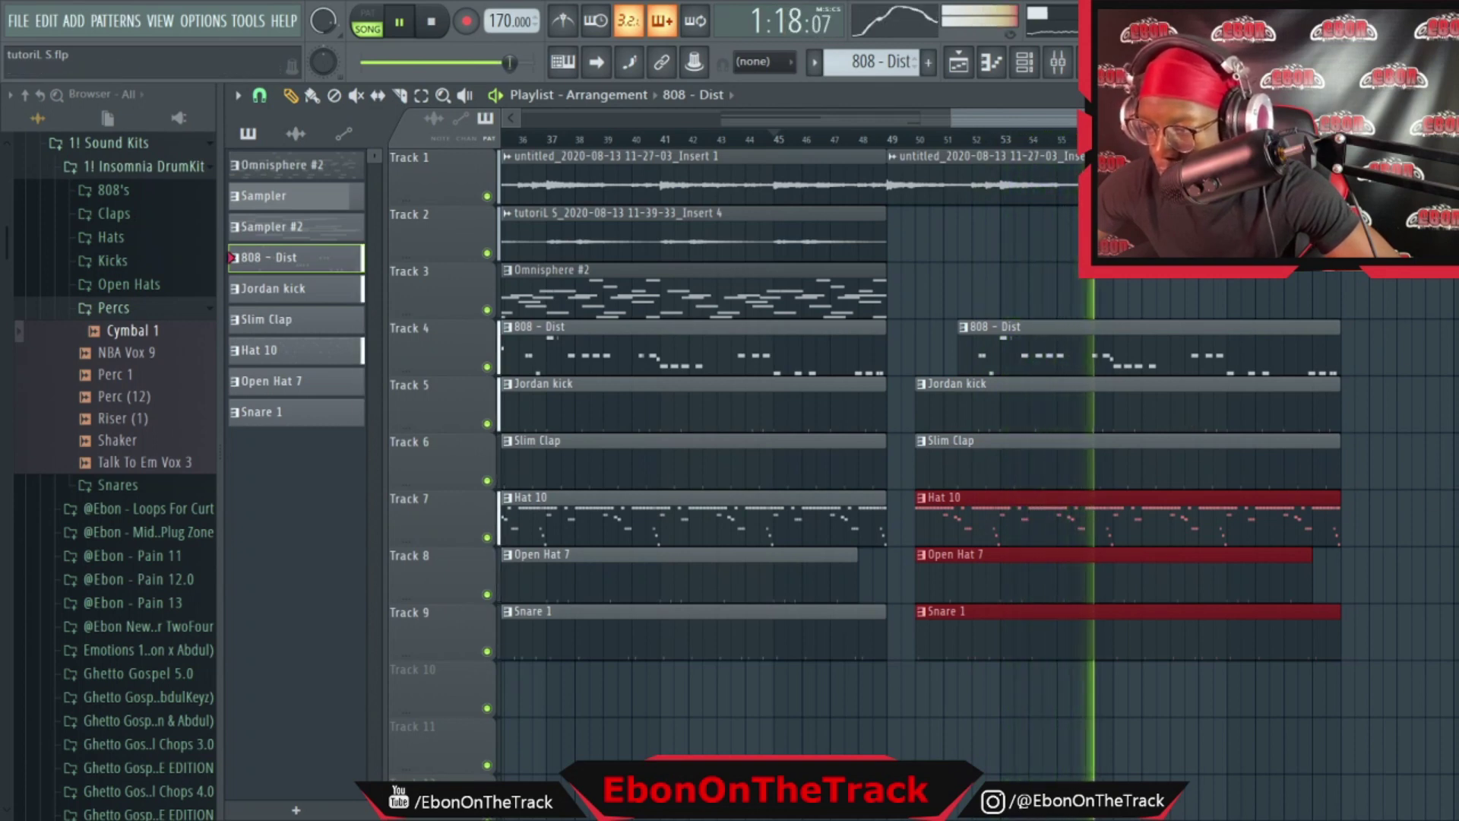
Copy the section starting at bar 33, without its Omnisphere #2 clip, to bar 65
left_click_drag(1447, 139, 1447, 141)
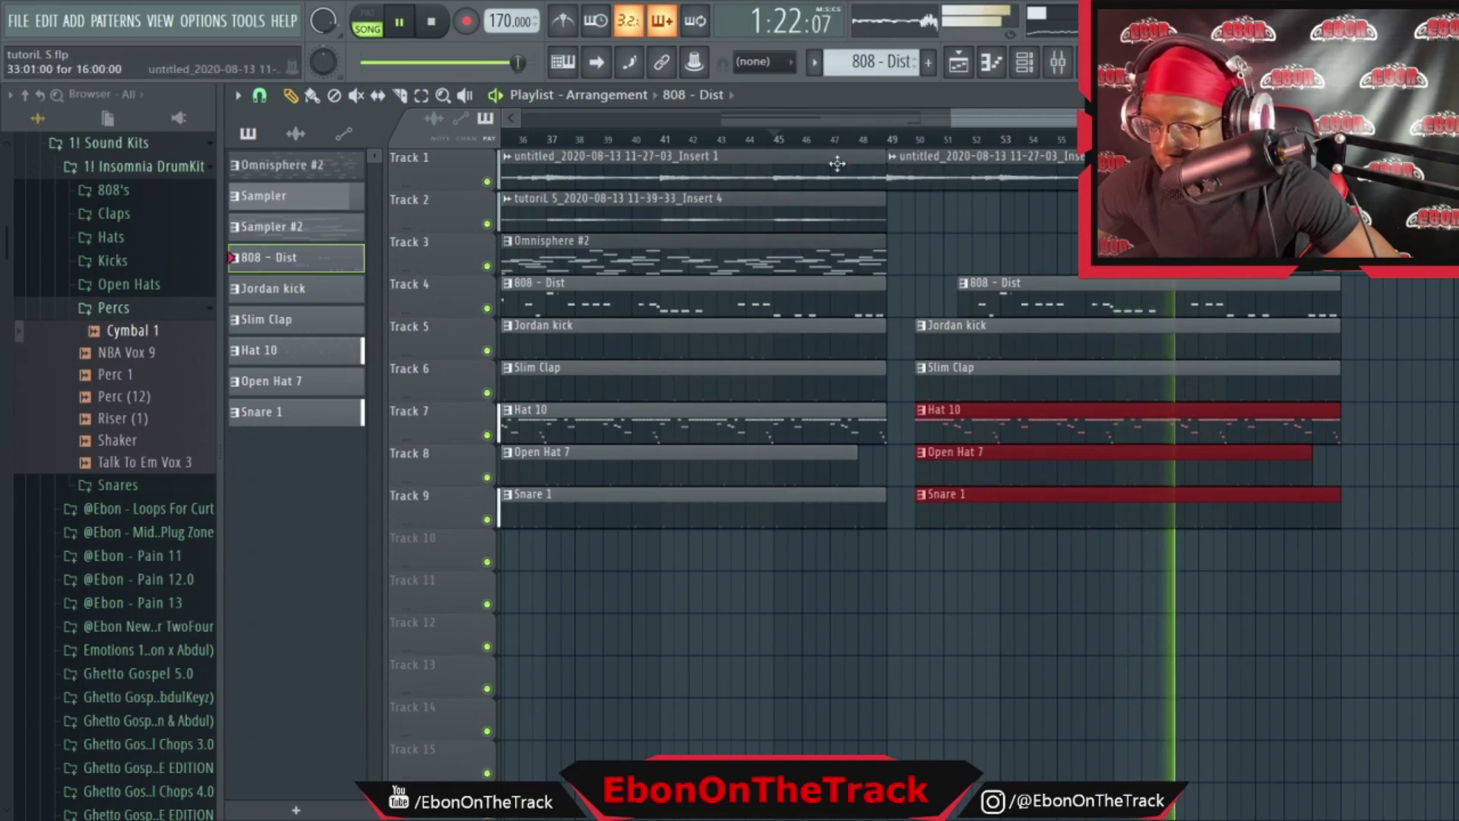
left_click_drag(950, 118, 842, 115)
left_click(835, 200)
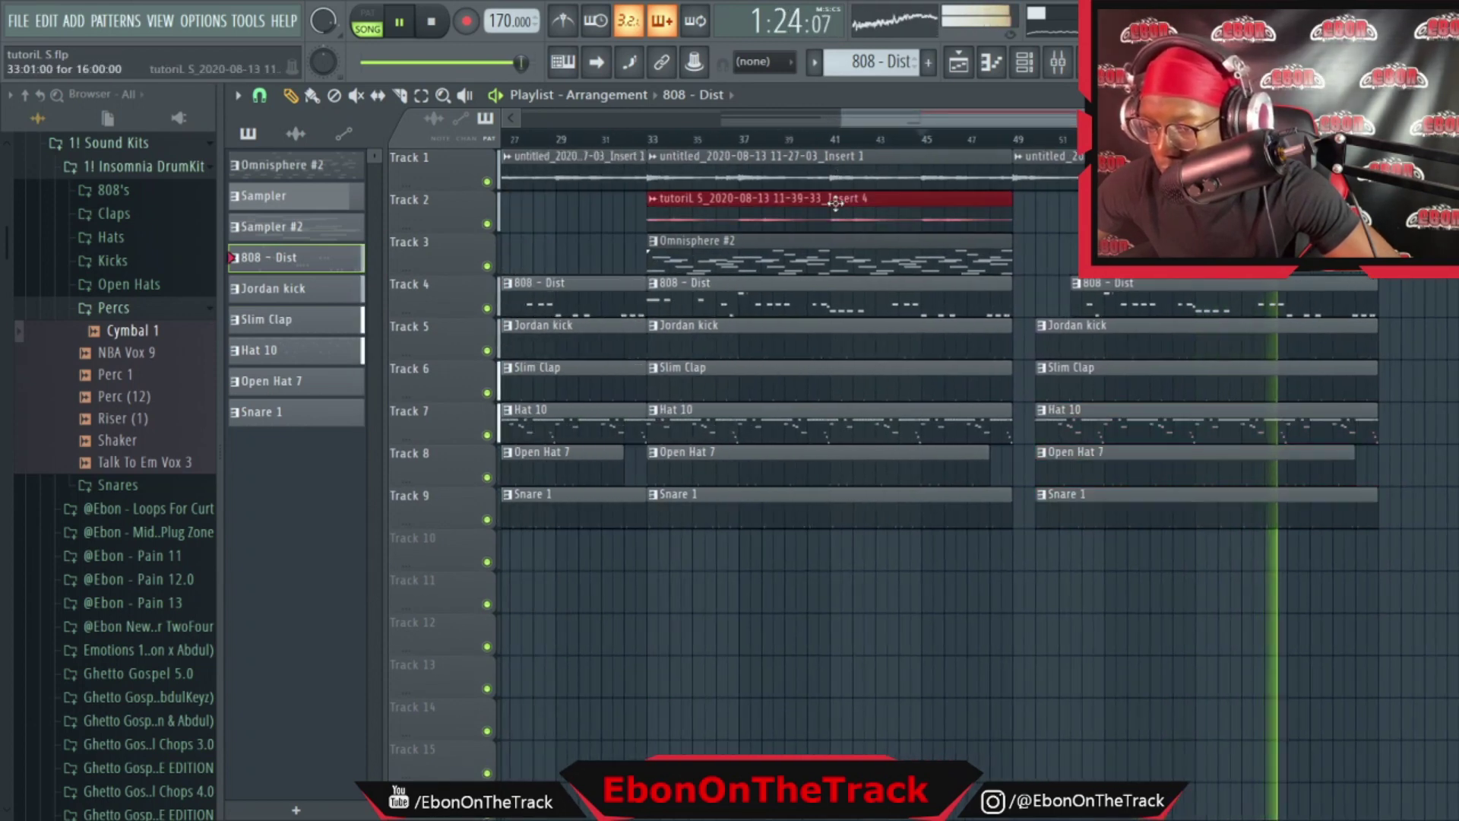
left_click_drag(838, 517, 1458, 171)
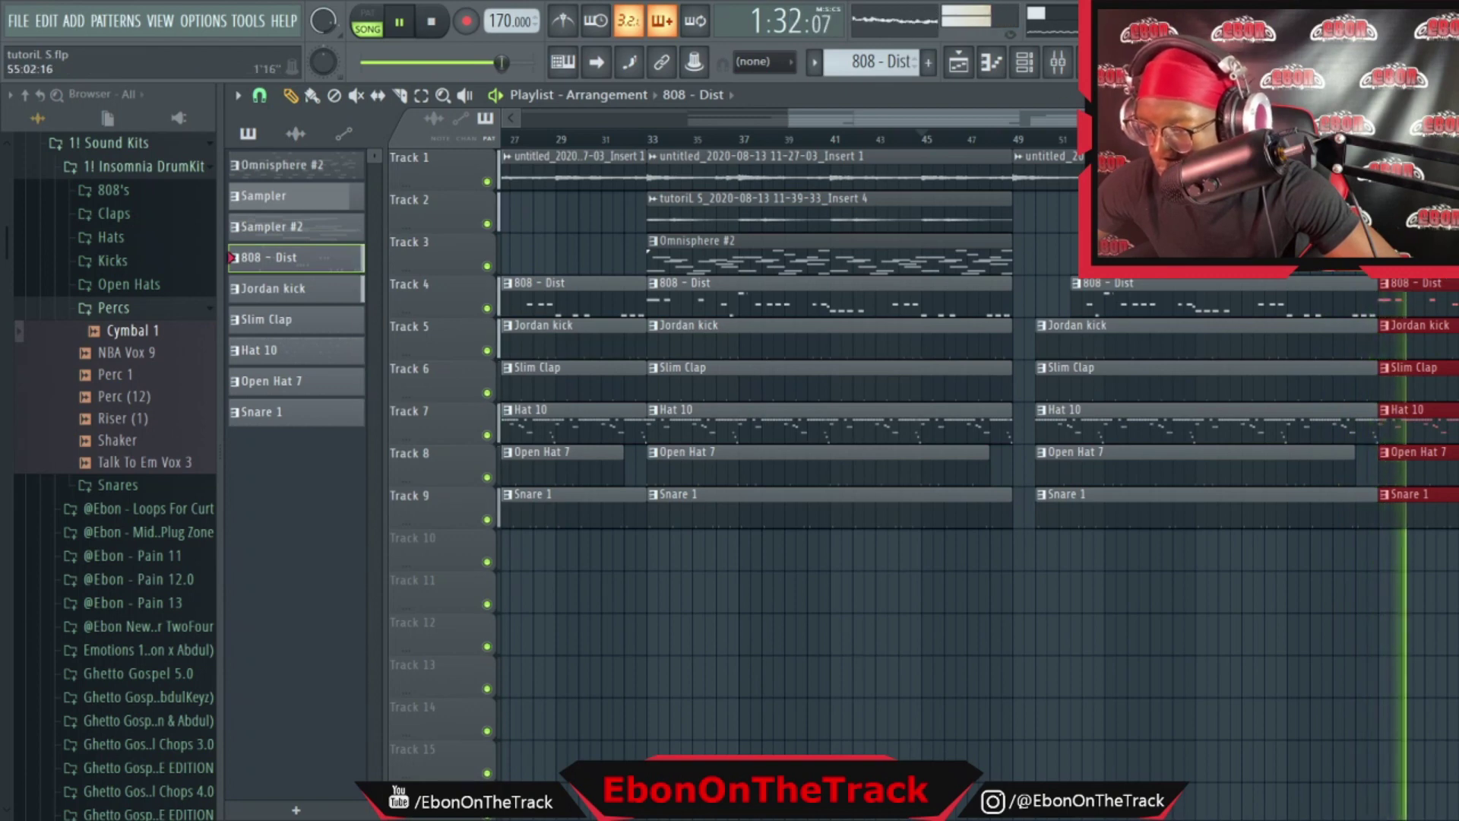
left_click_drag(1226, 118, 1453, 119)
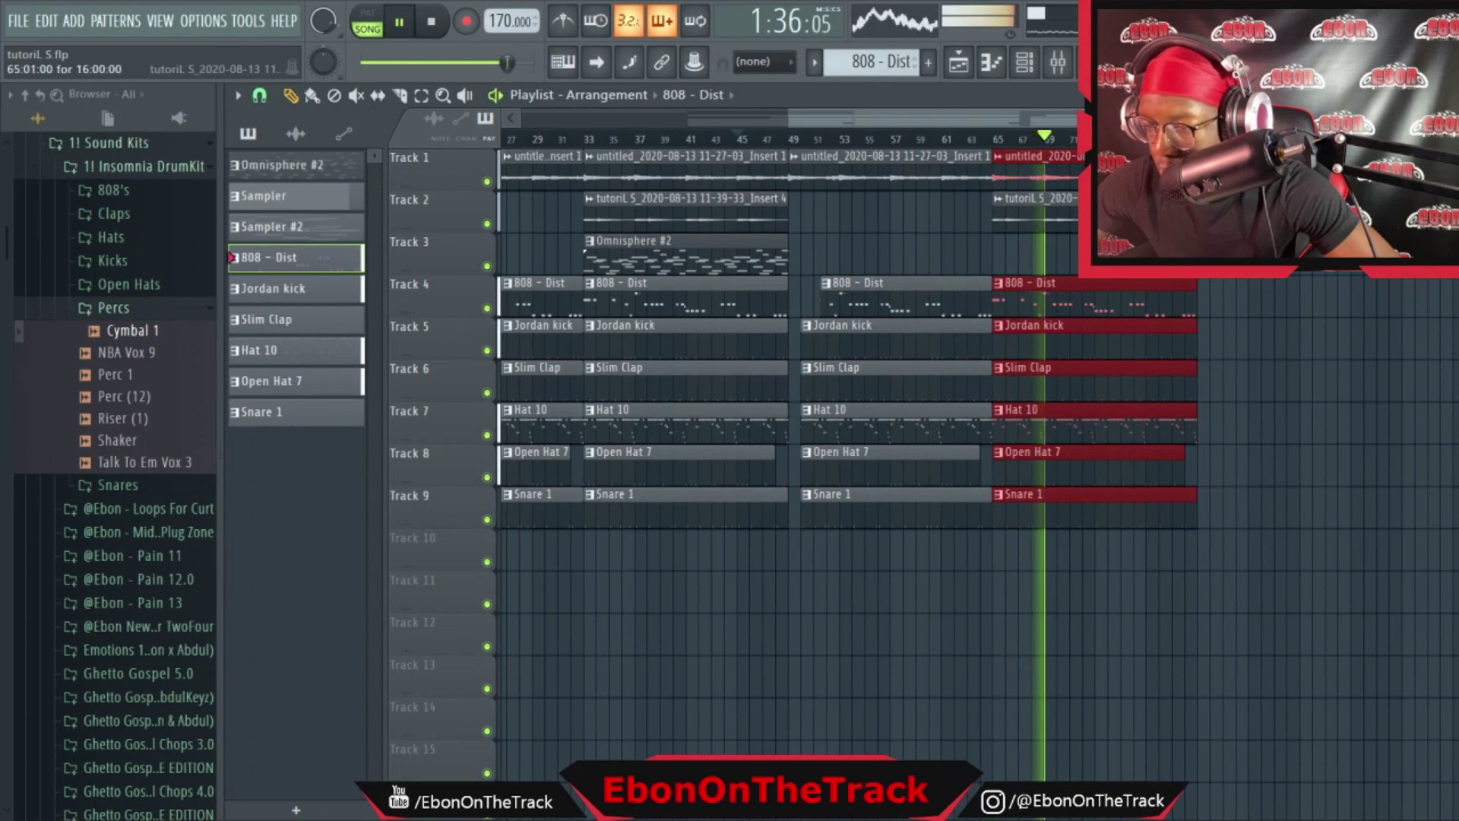
Copy the two melody audio clips and the 808 - Dist clip from bar 65 to bar 81, leaving out the drums
left_click(1132, 164, "ctrl")
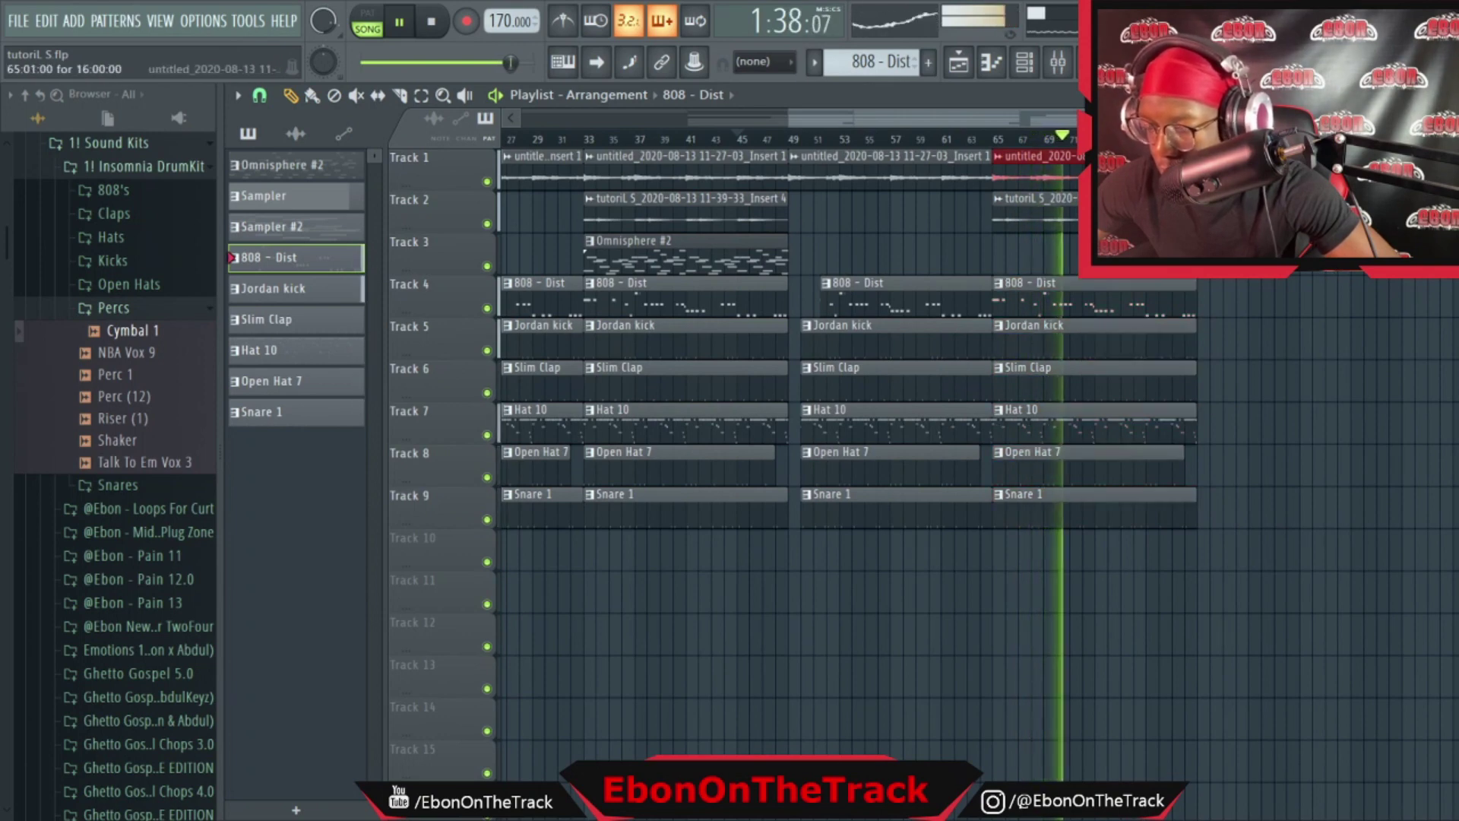
left_click_drag(1133, 255, 1098, 166)
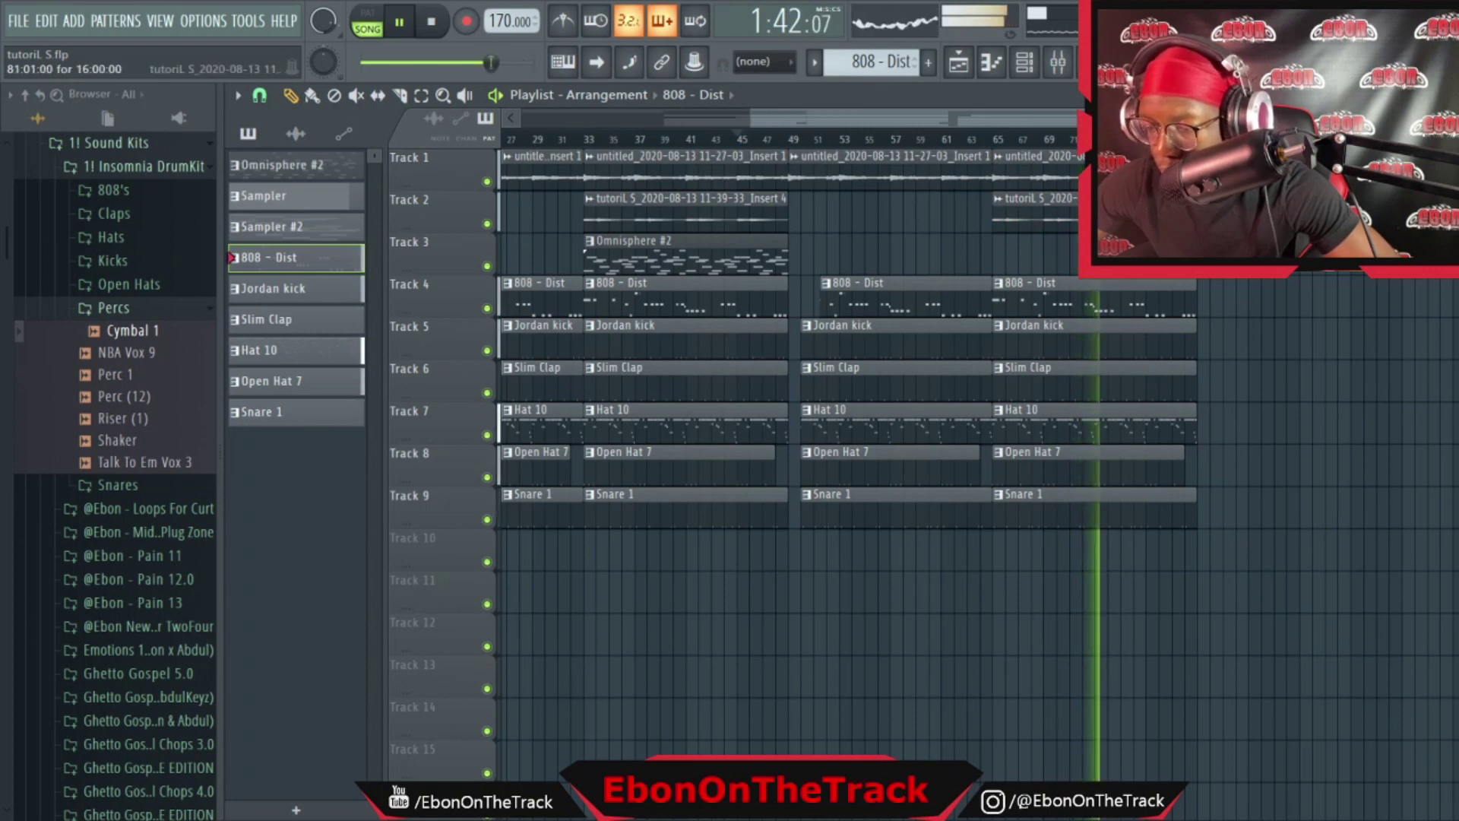
left_click_drag(1079, 295, 1321, 294)
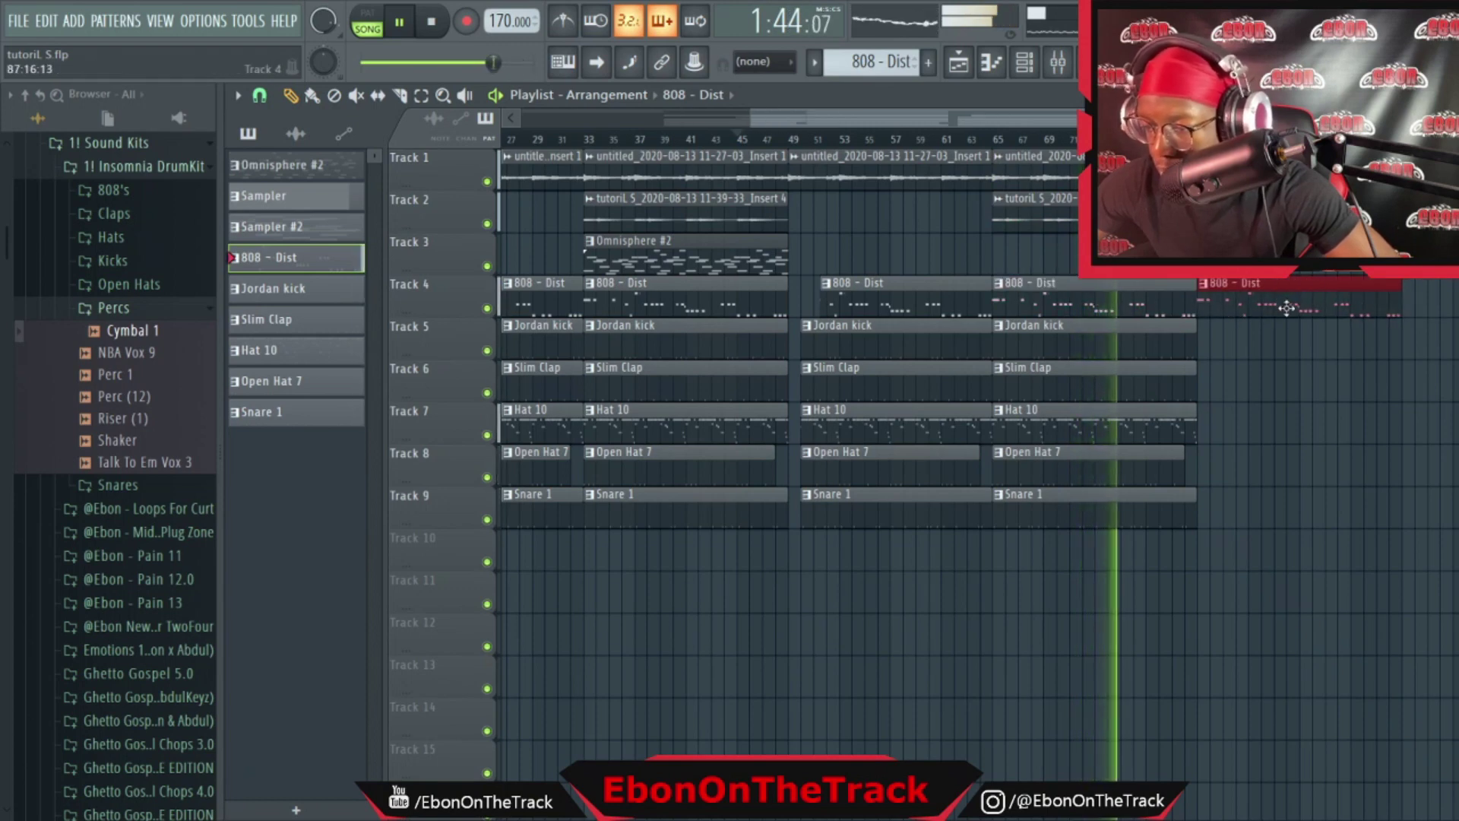
Duplicate the arrangement between bars 17 and 97 so the copy starts at bar 97, and clear the selection
left_click_drag(754, 113, 524, 114)
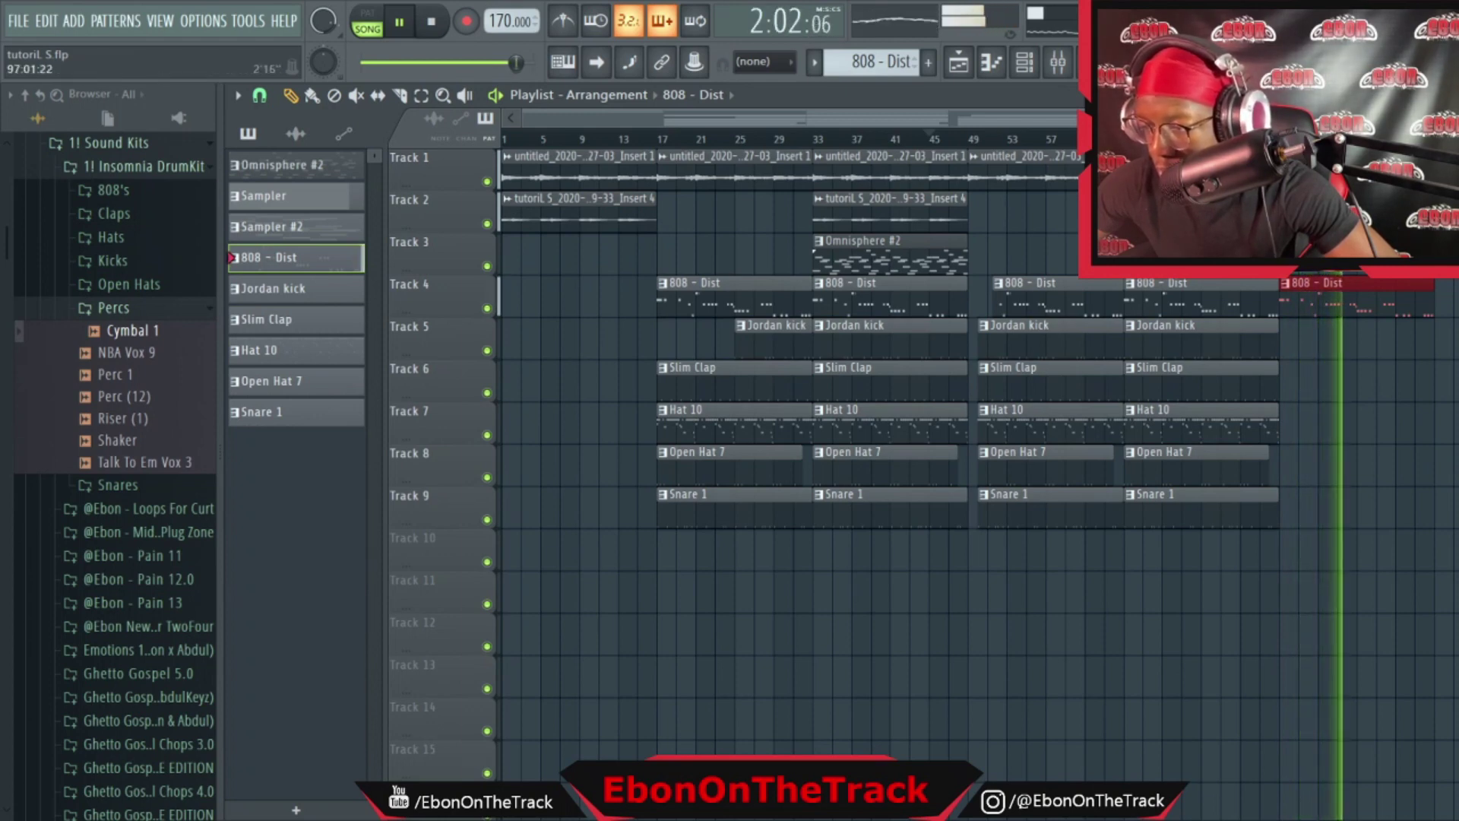
left_click_drag(1431, 143, 697, 200)
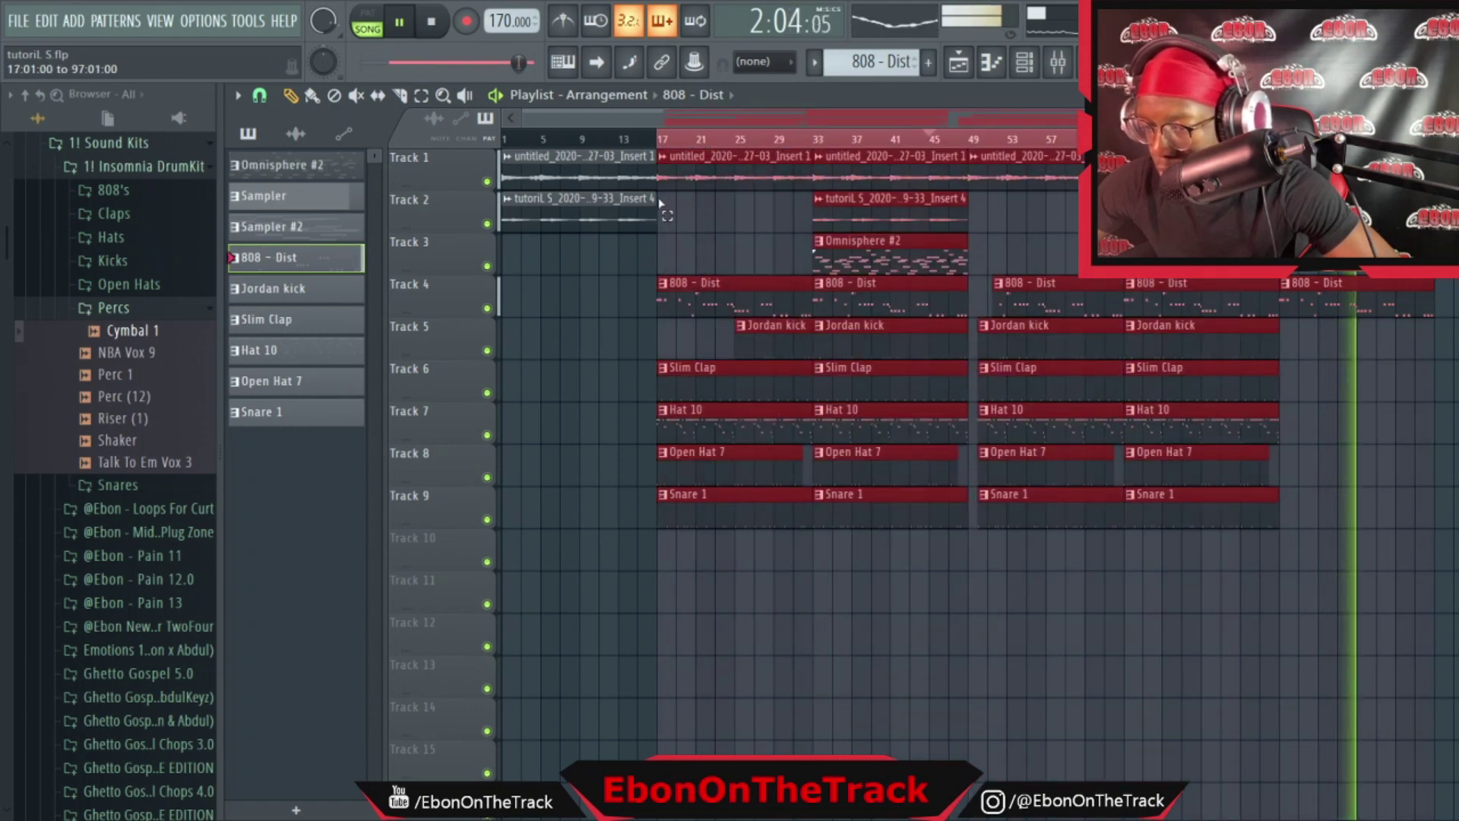
key("ctrl+b")
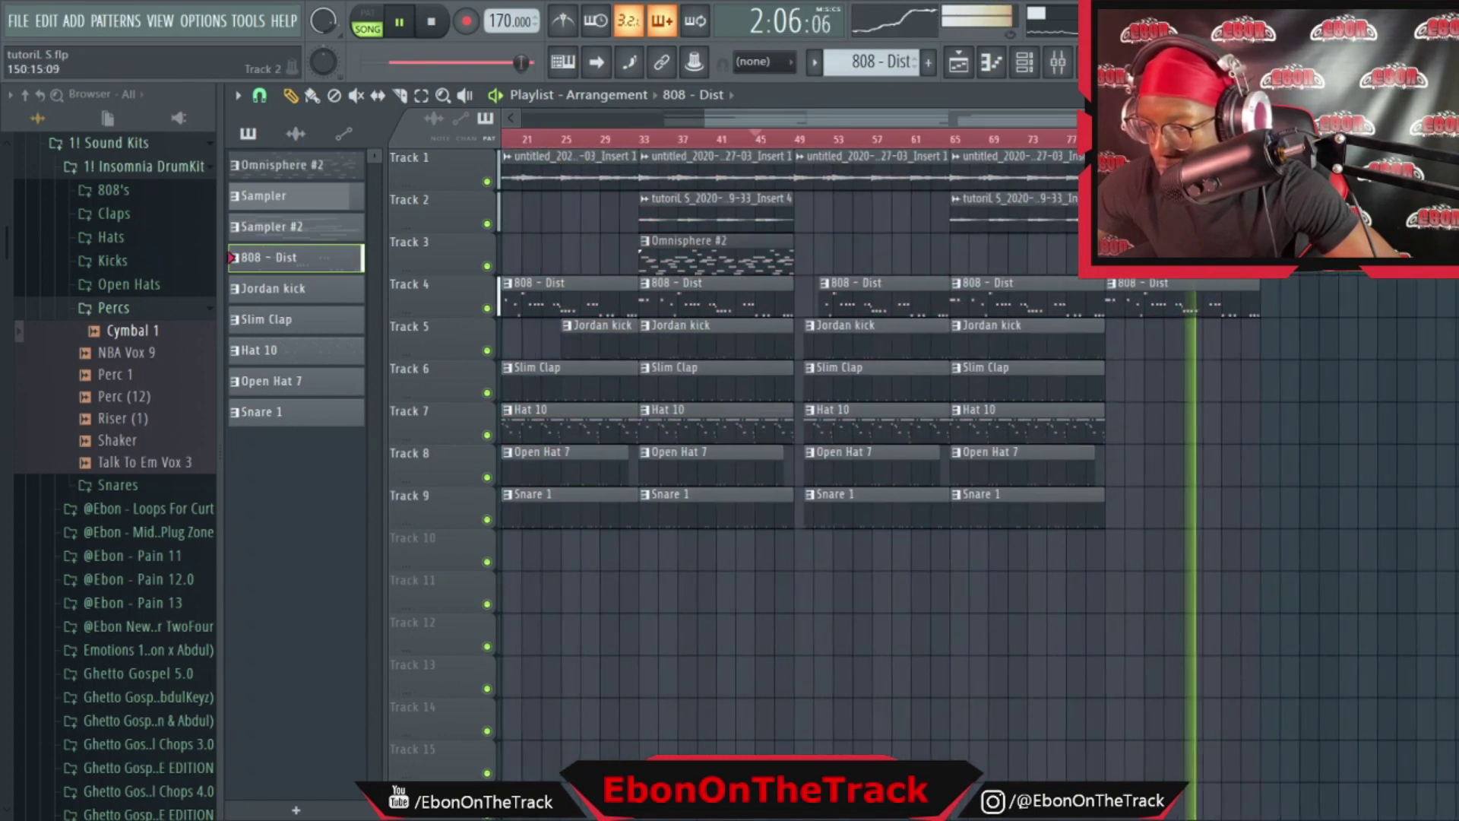
left_click_drag(1057, 141, 1049, 148)
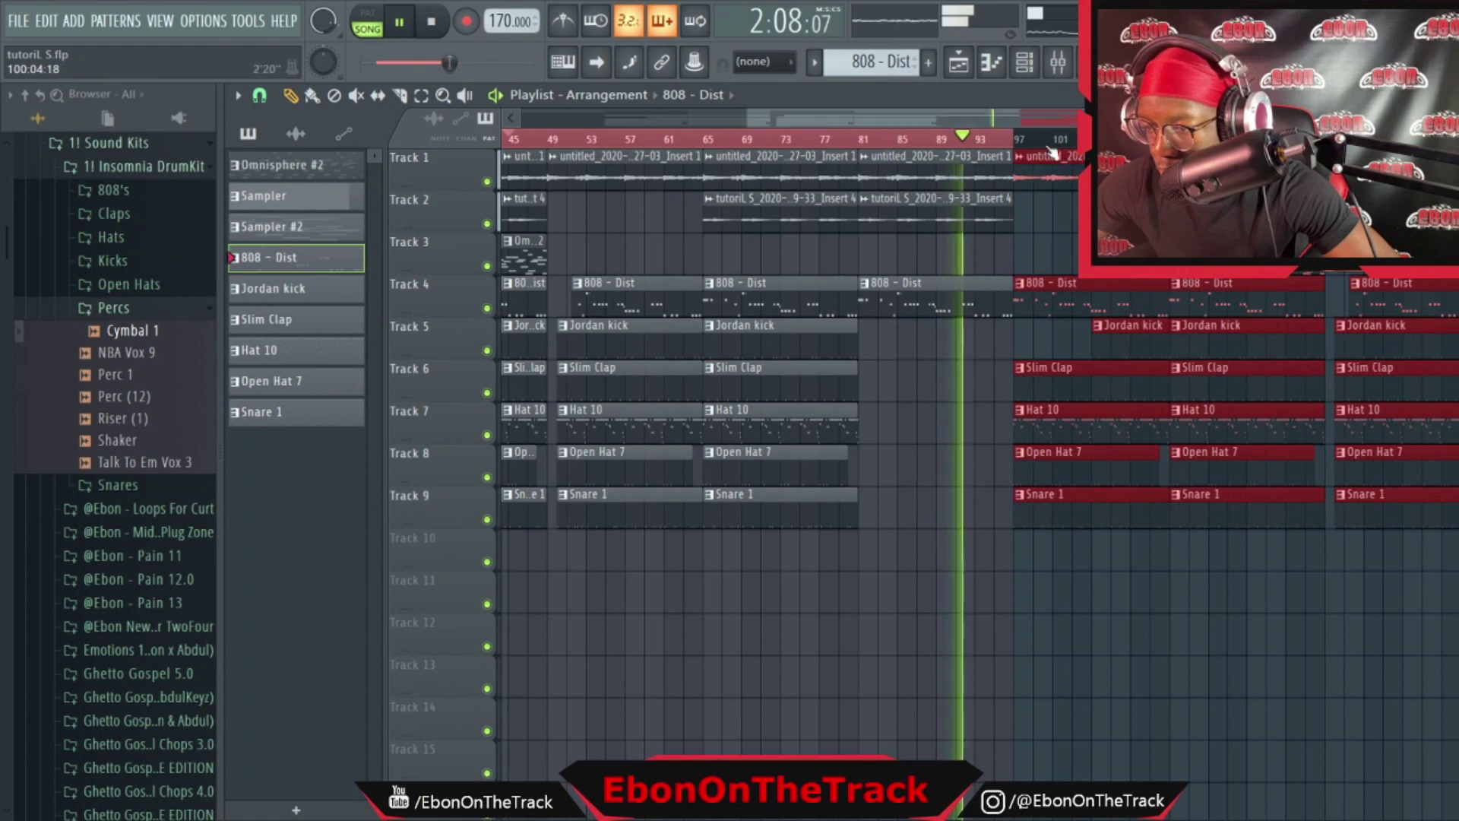
key("ctrl+d")
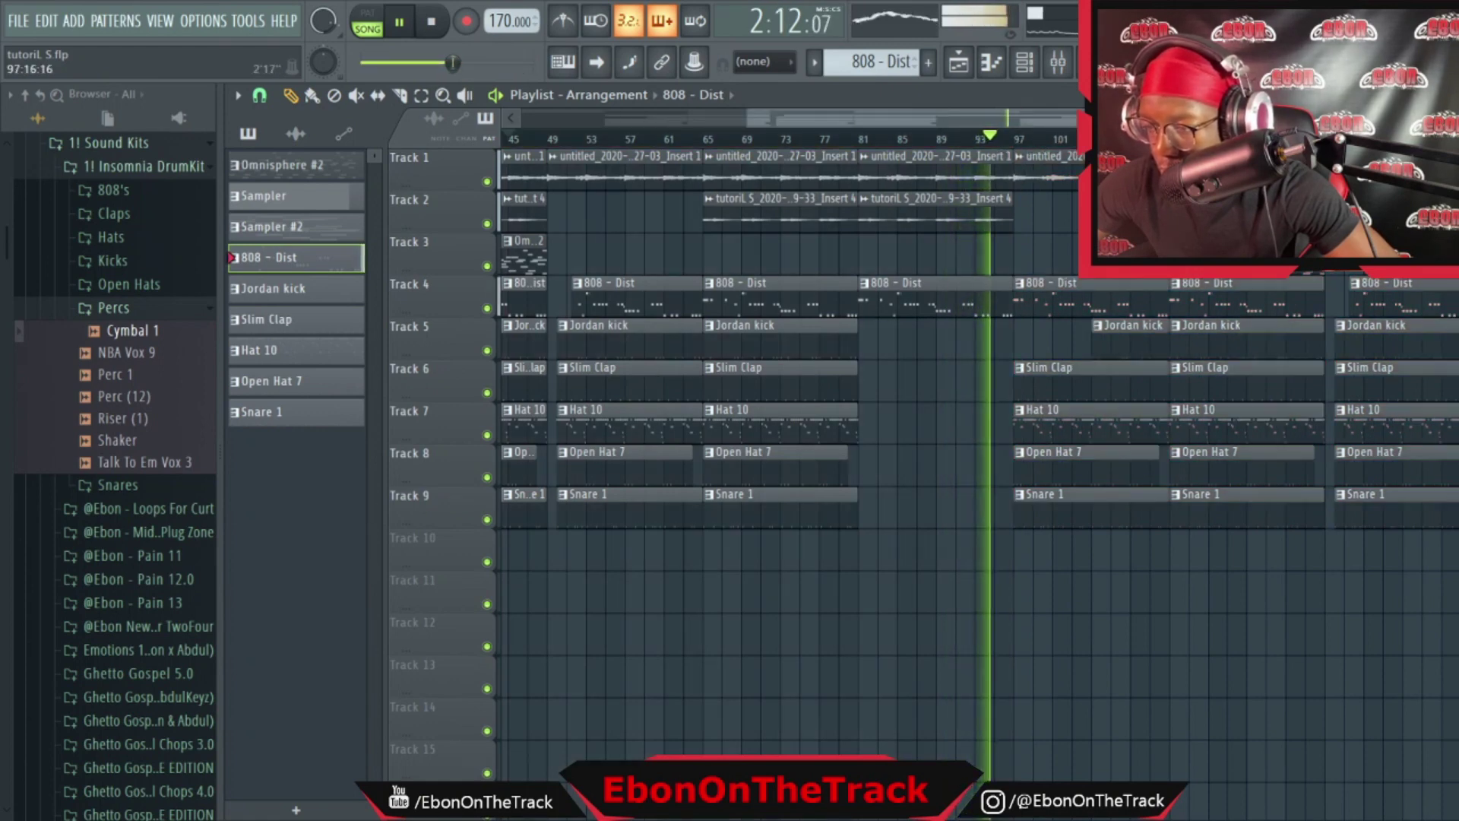
left_click_drag(1260, 118, 1315, 119)
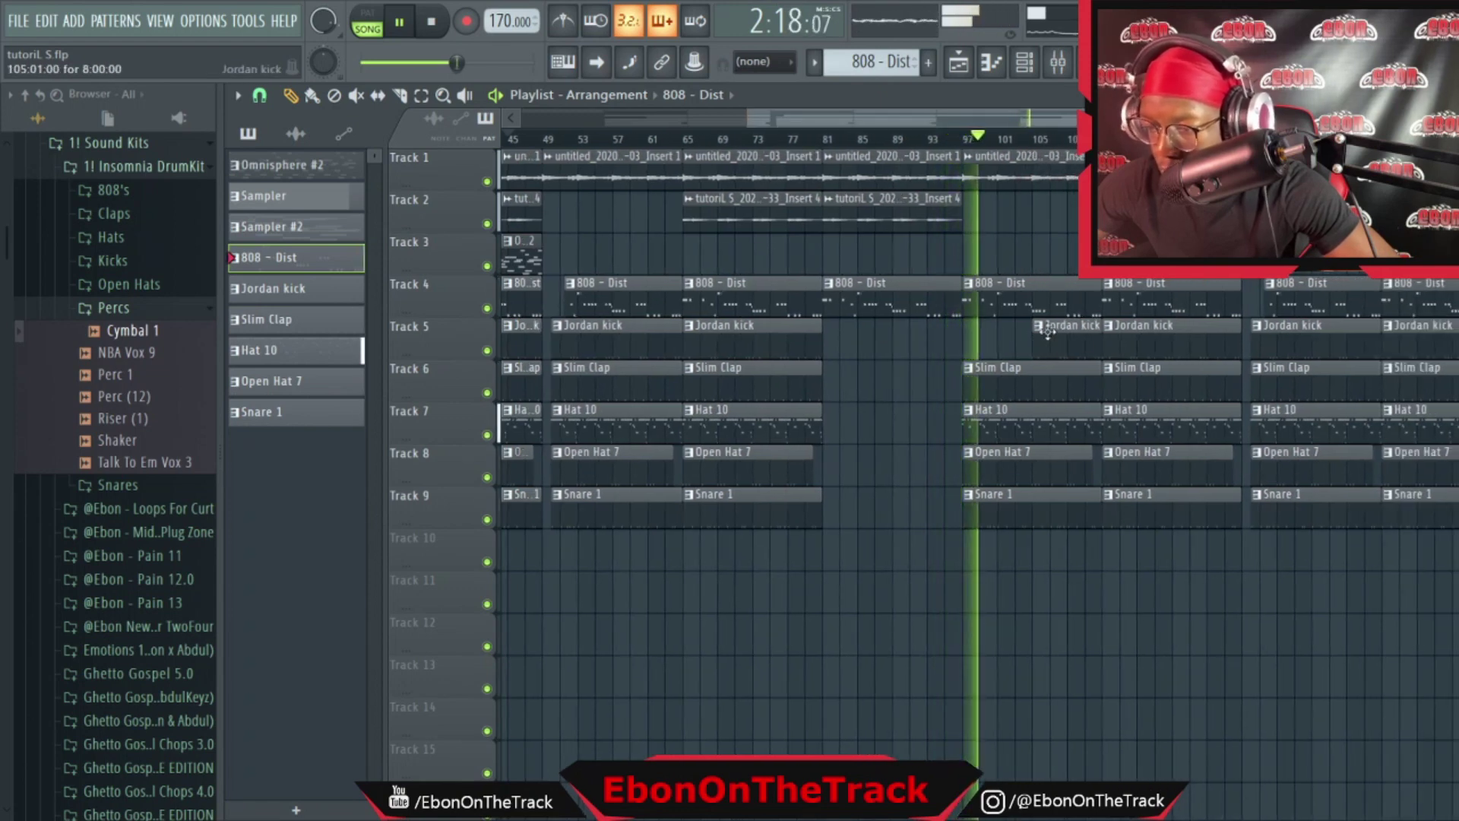
left_click_drag(1316, 119, 1444, 119)
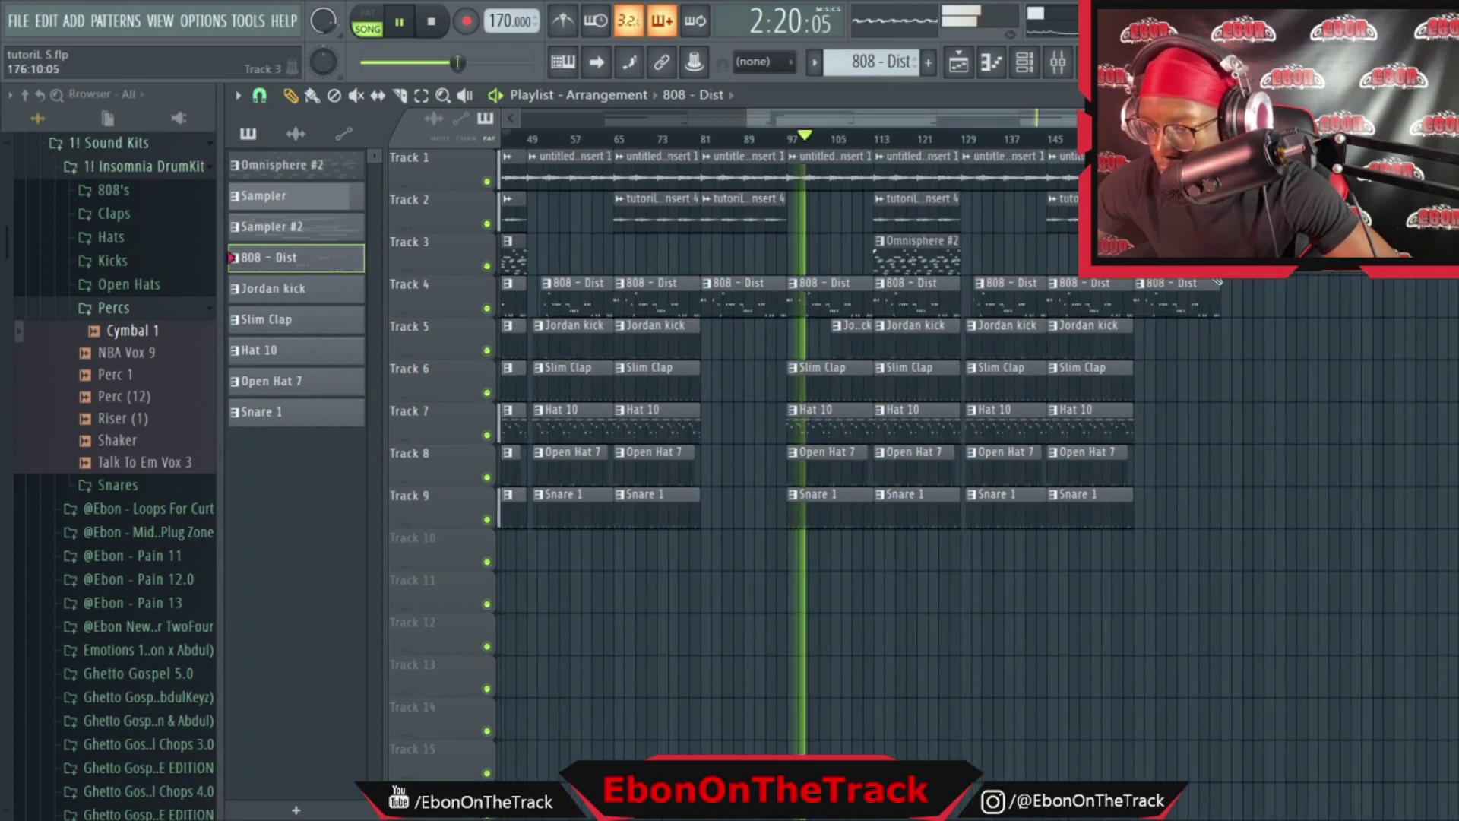
Create an automation clip for the master volume and trim its start to bar 161
key("F9")
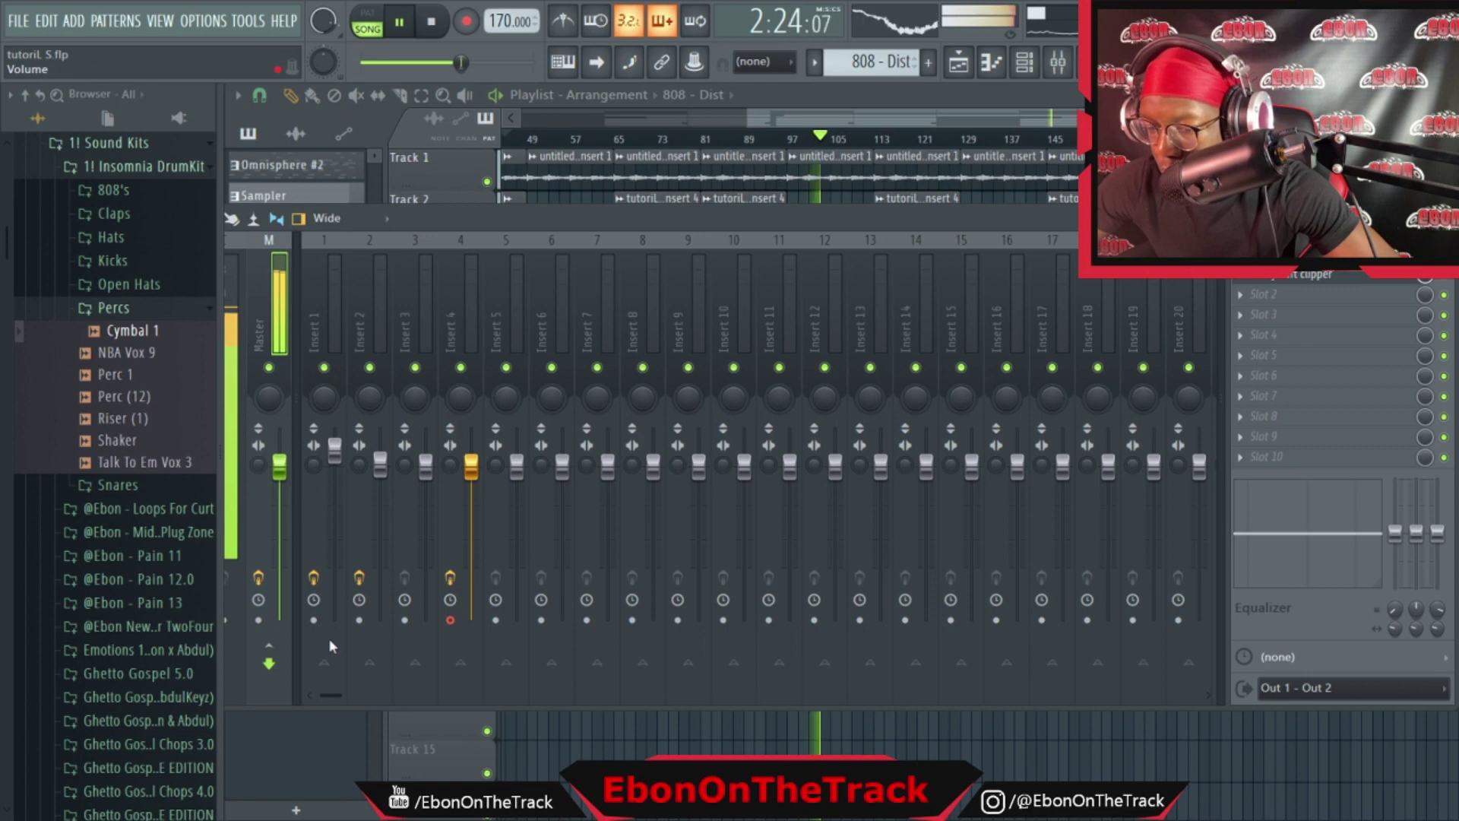
left_click(380, 595)
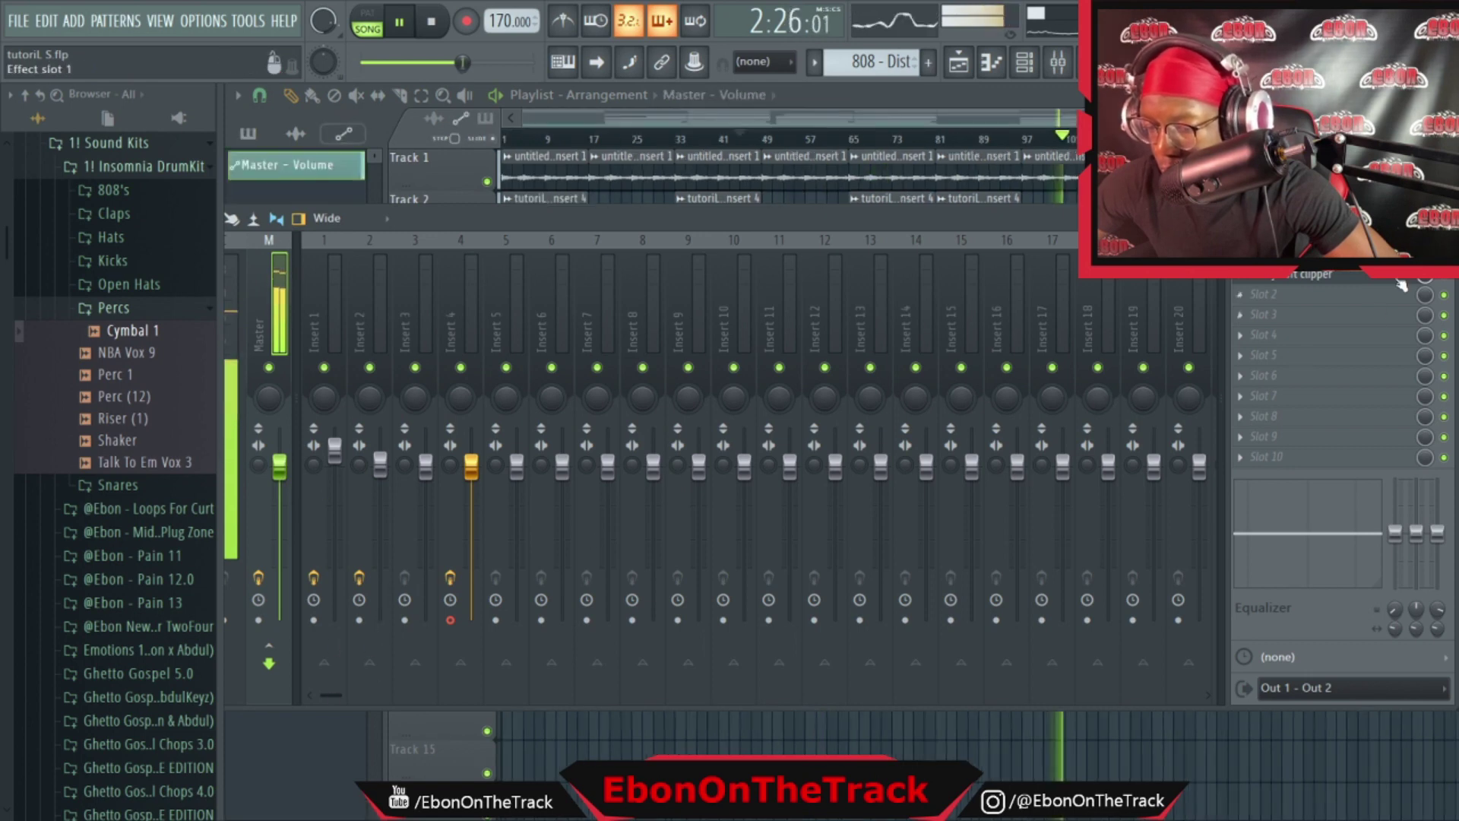
left_click(1441, 219)
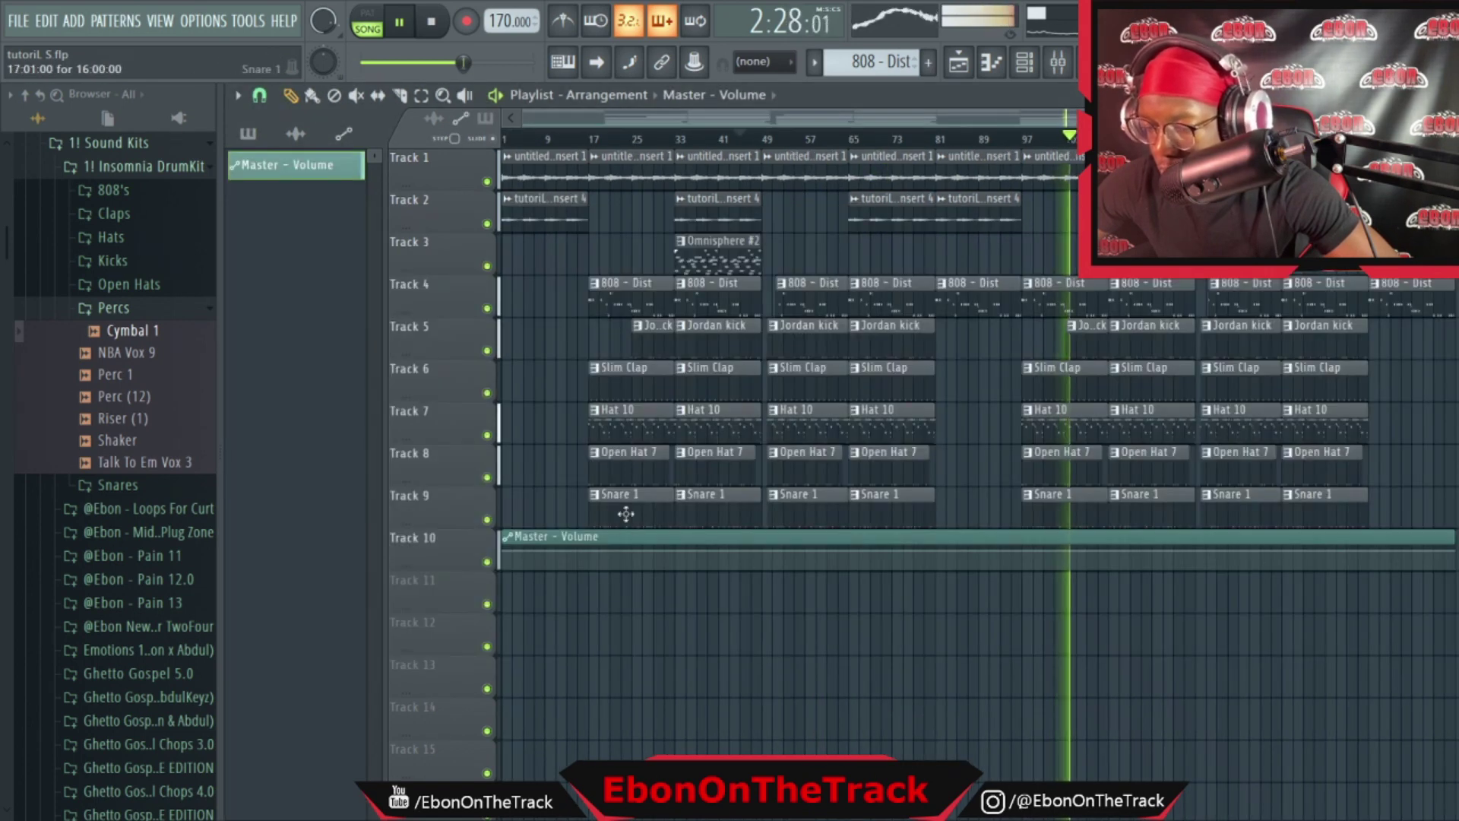
left_click(522, 549, "ctrl")
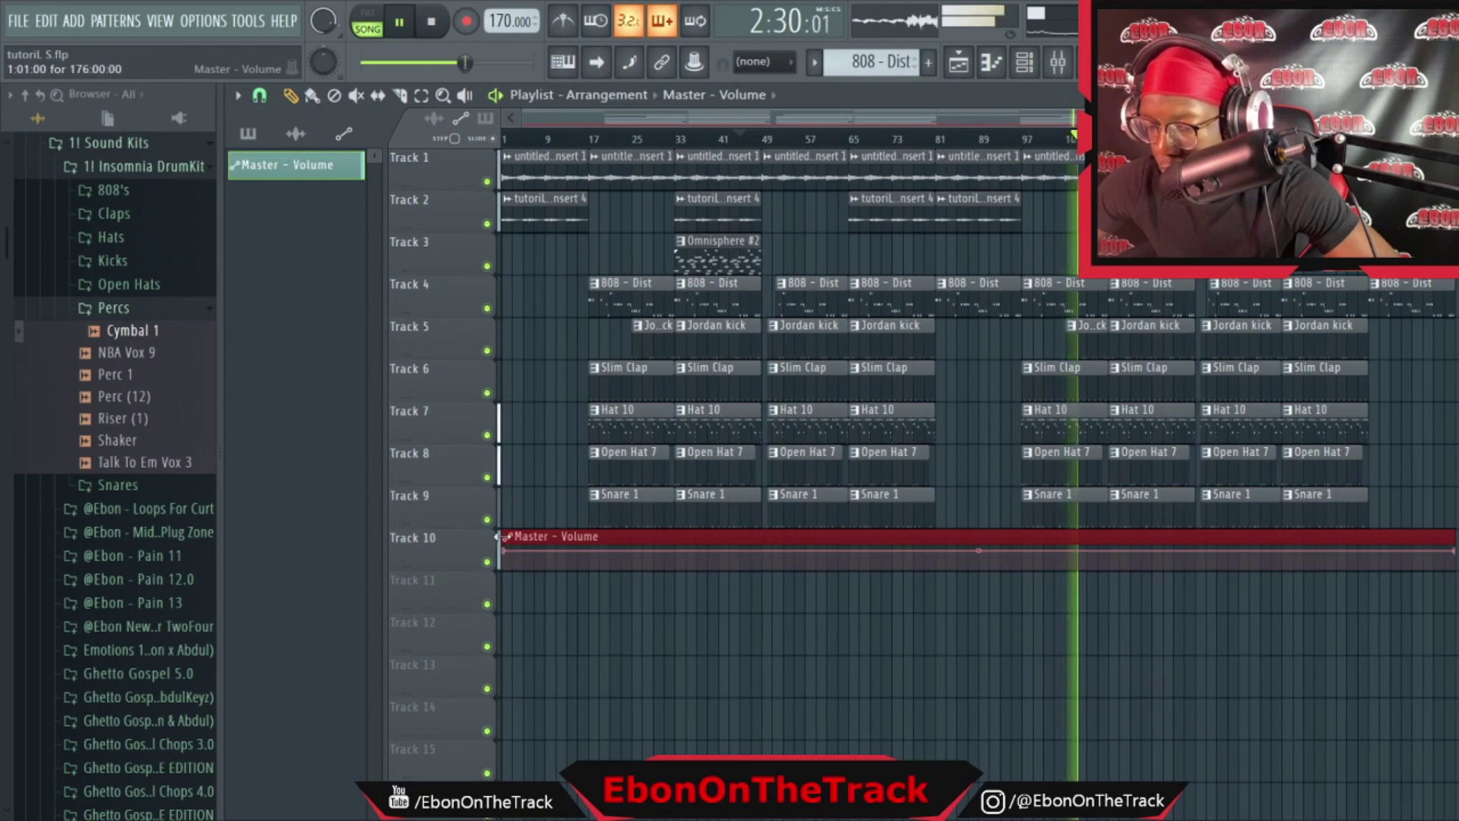
left_click_drag(500, 537, 1387, 559)
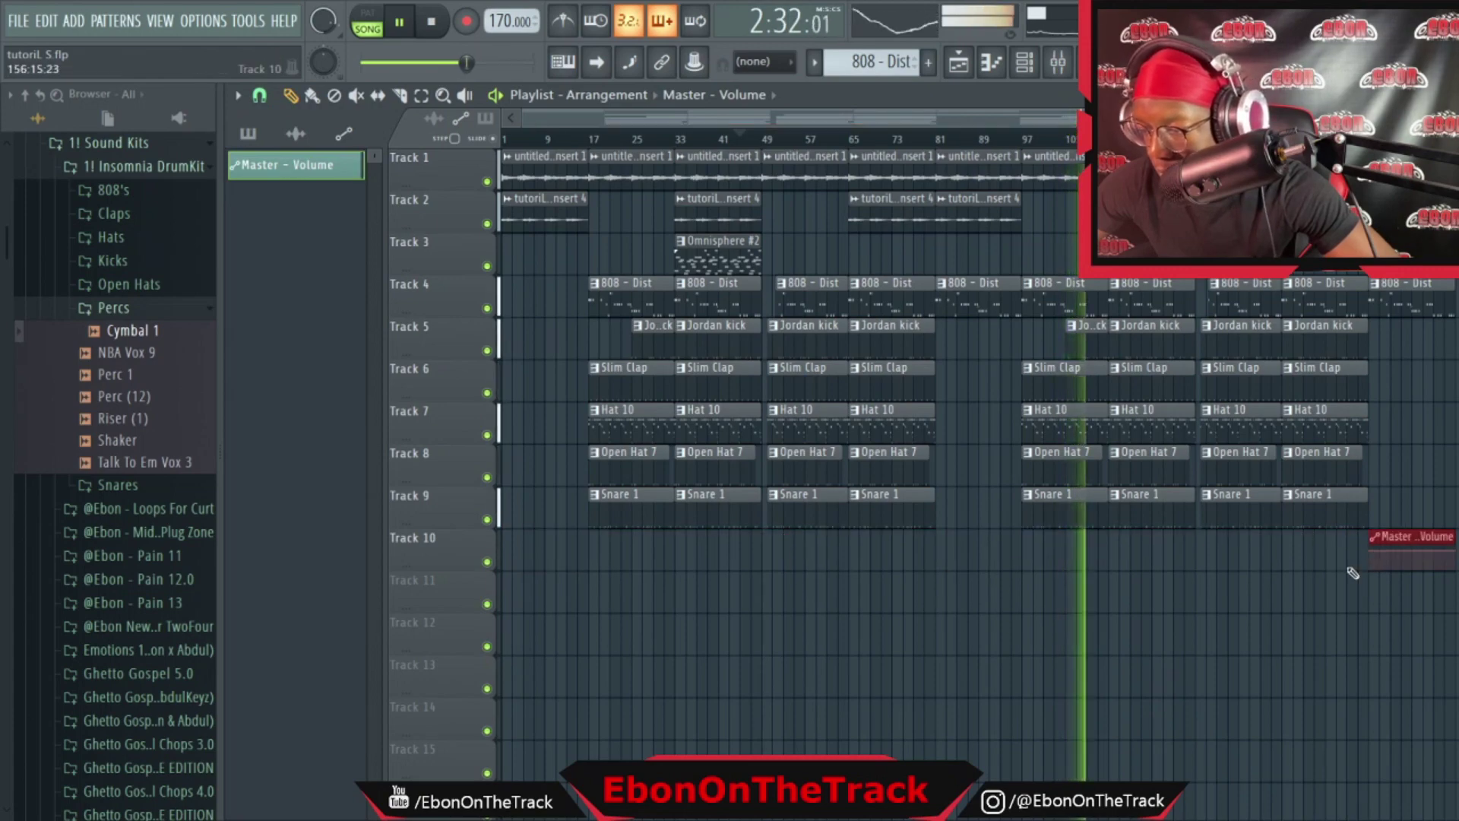
Lower the end point of the Master - Volume automation to the minimum, forming a gradual fade-out across the clip
scroll(1455, 465, "up", 5)
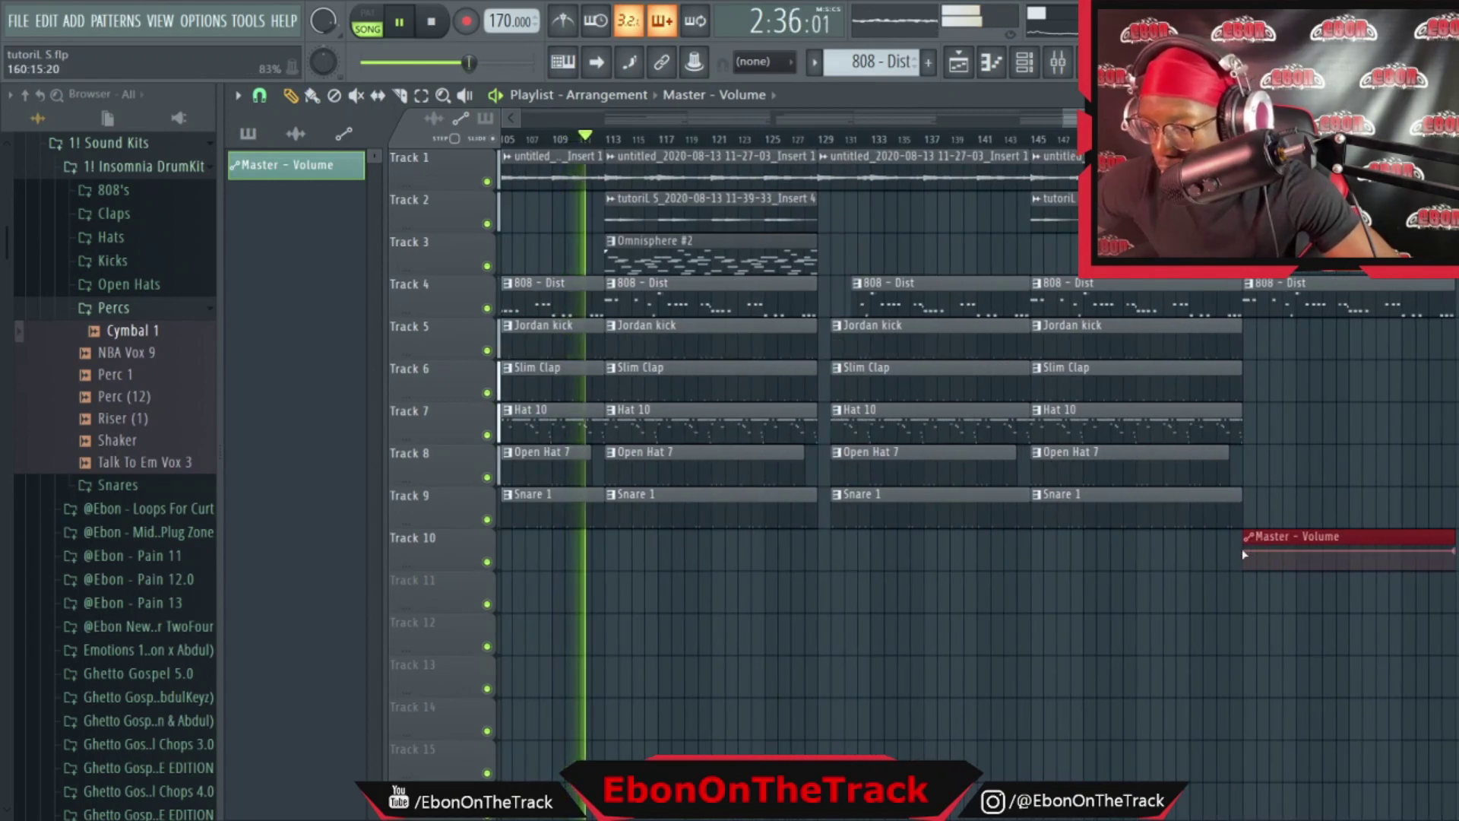
right_click(1244, 554)
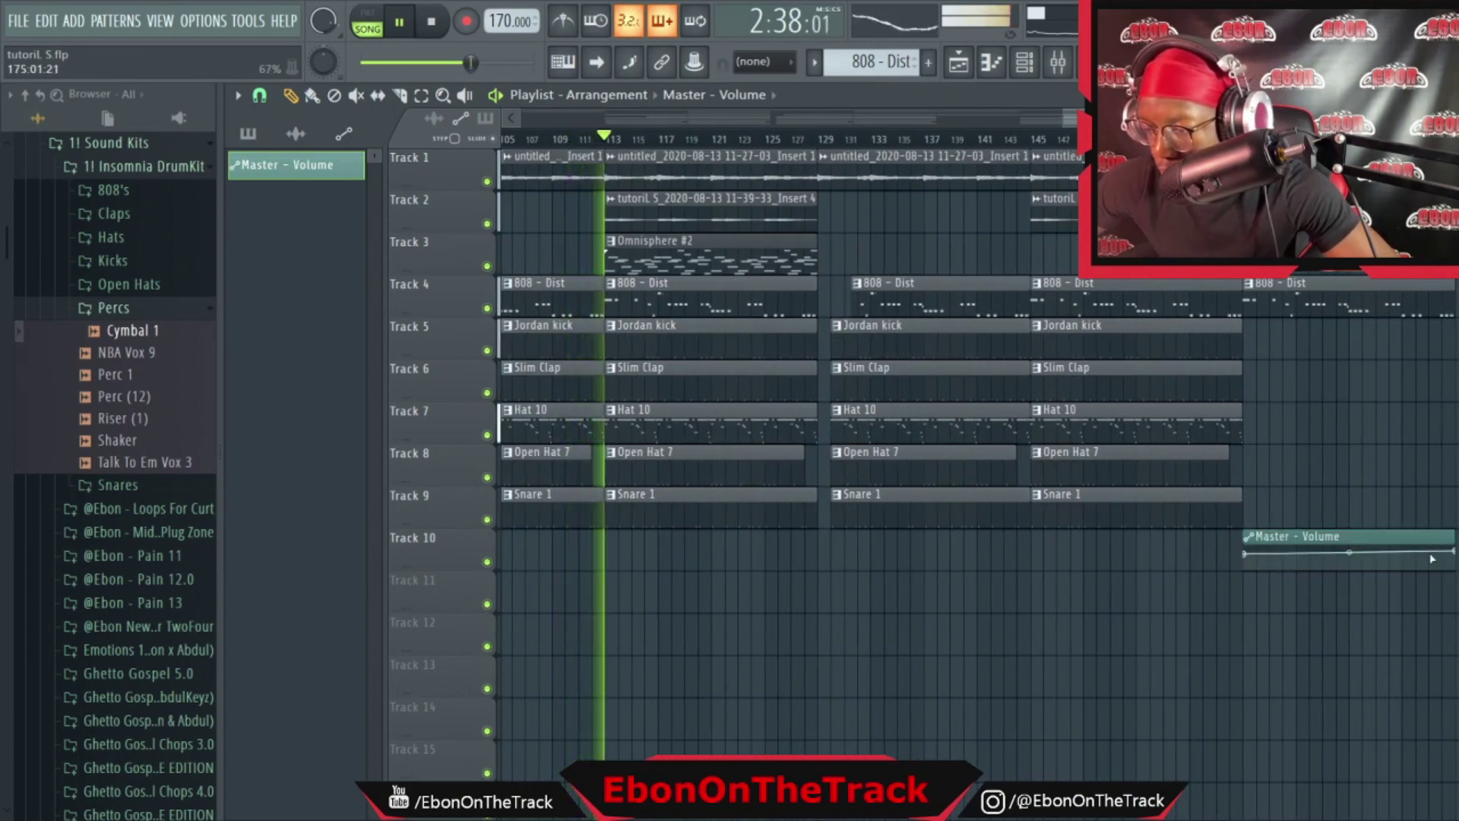
left_click_drag(1455, 550, 1453, 596)
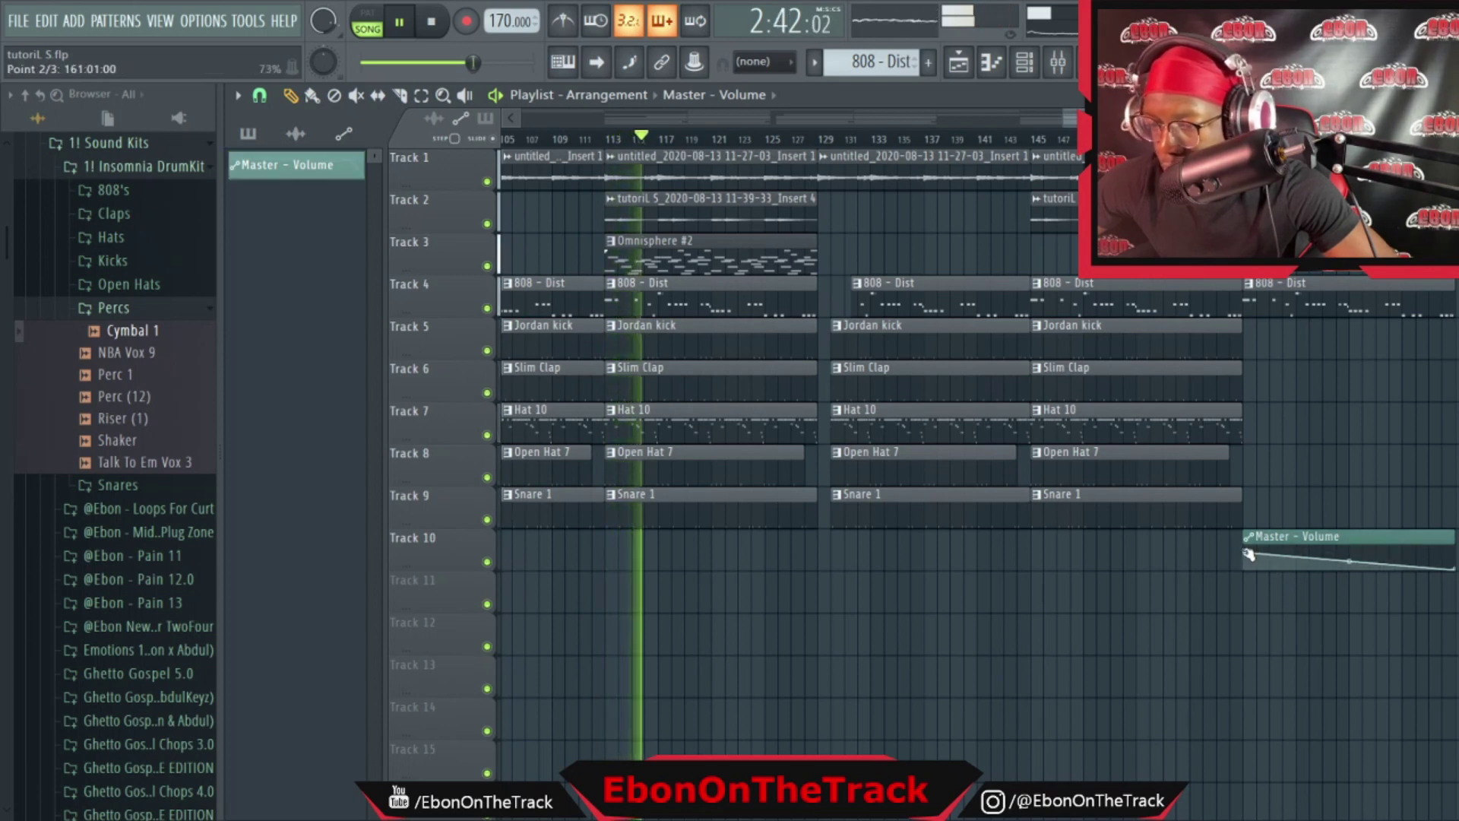
Move the Master - Volume clip to bar 145 and delete the 808 - Dist clip at bar 161 while auditioning the ending
left_click(1215, 139)
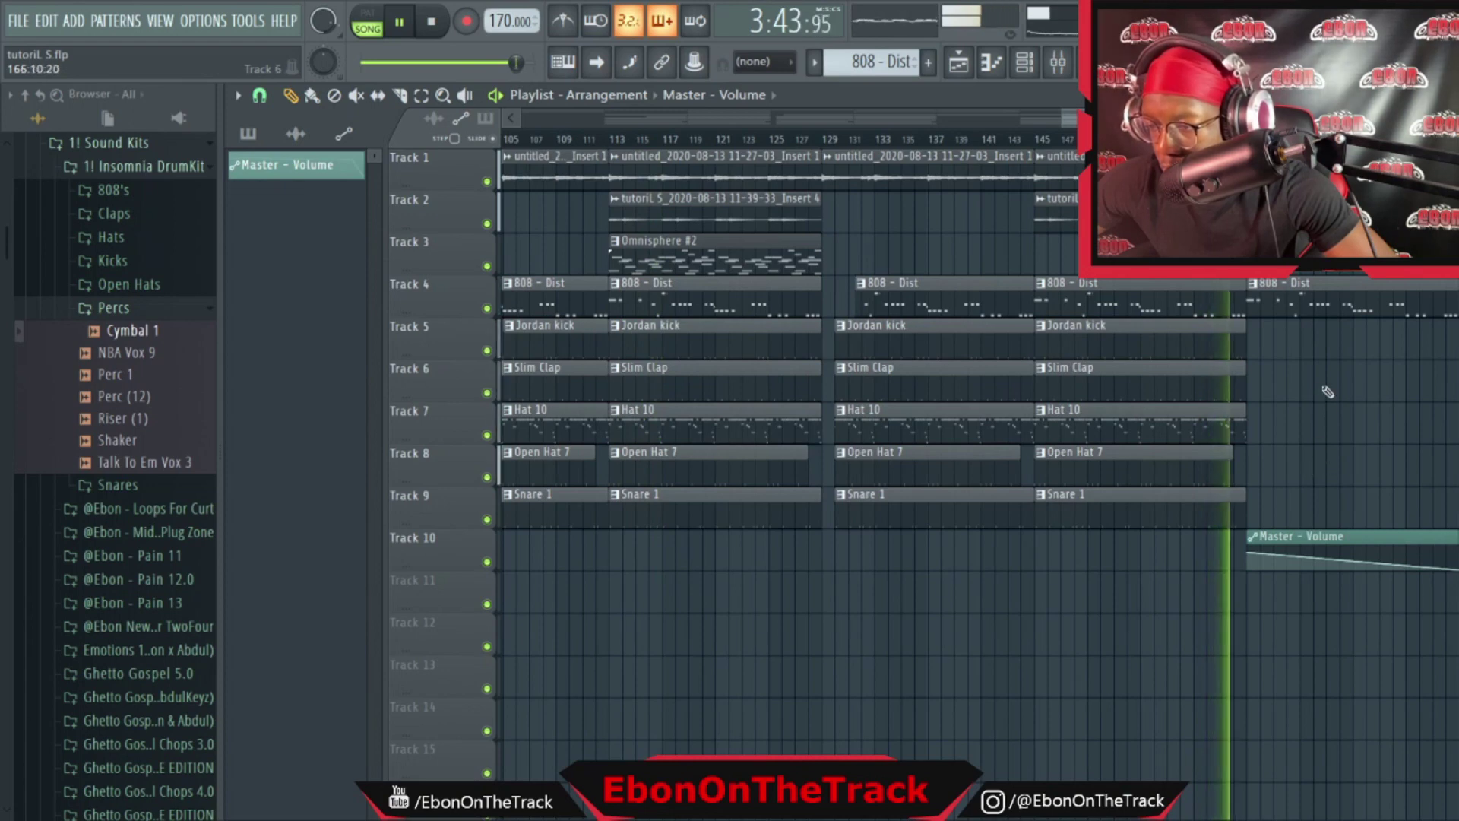
left_click(1201, 139)
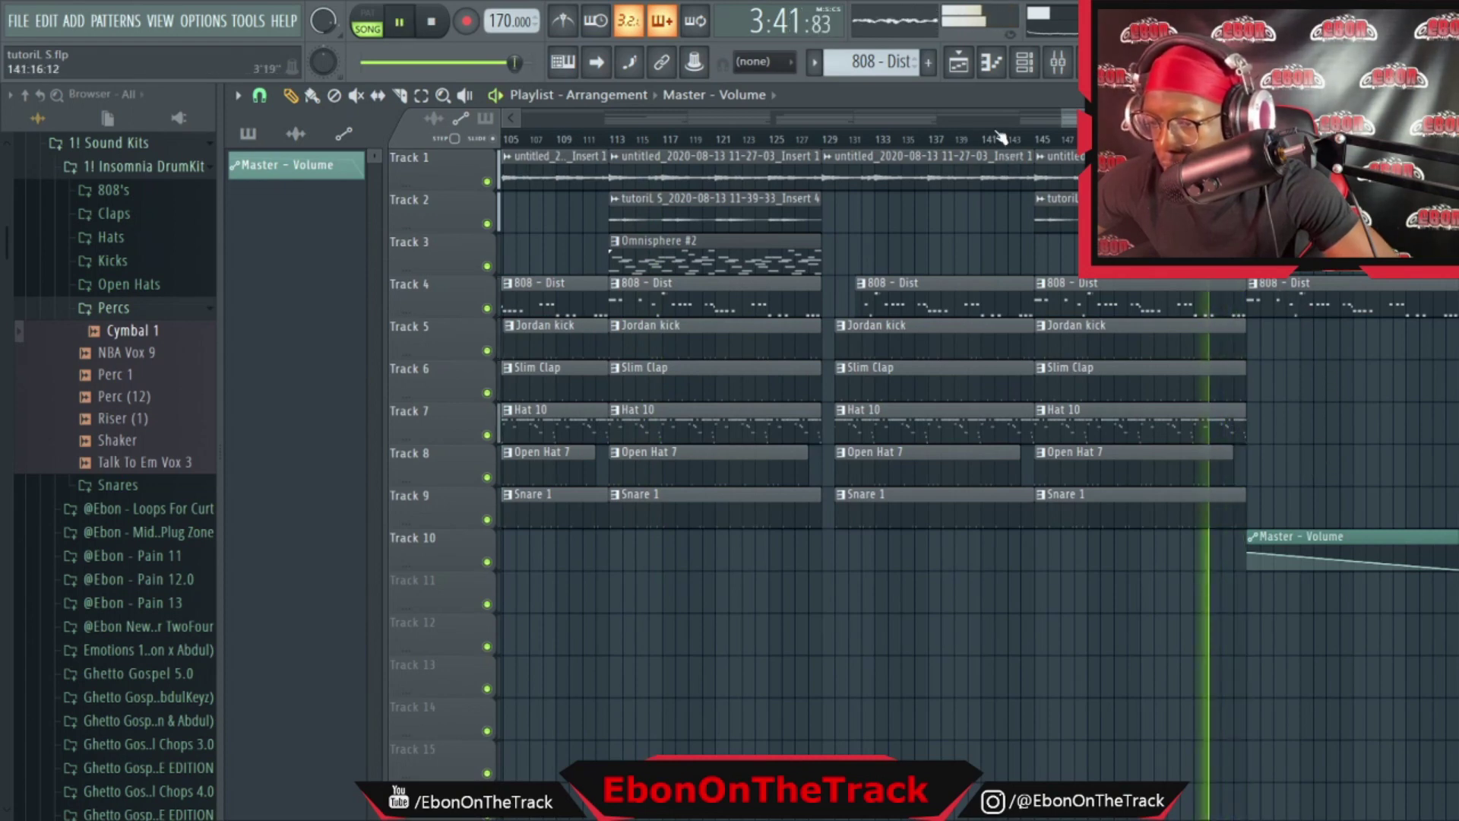
left_click(997, 139)
left_click_drag(1405, 543, 1193, 543)
right_click(1315, 532)
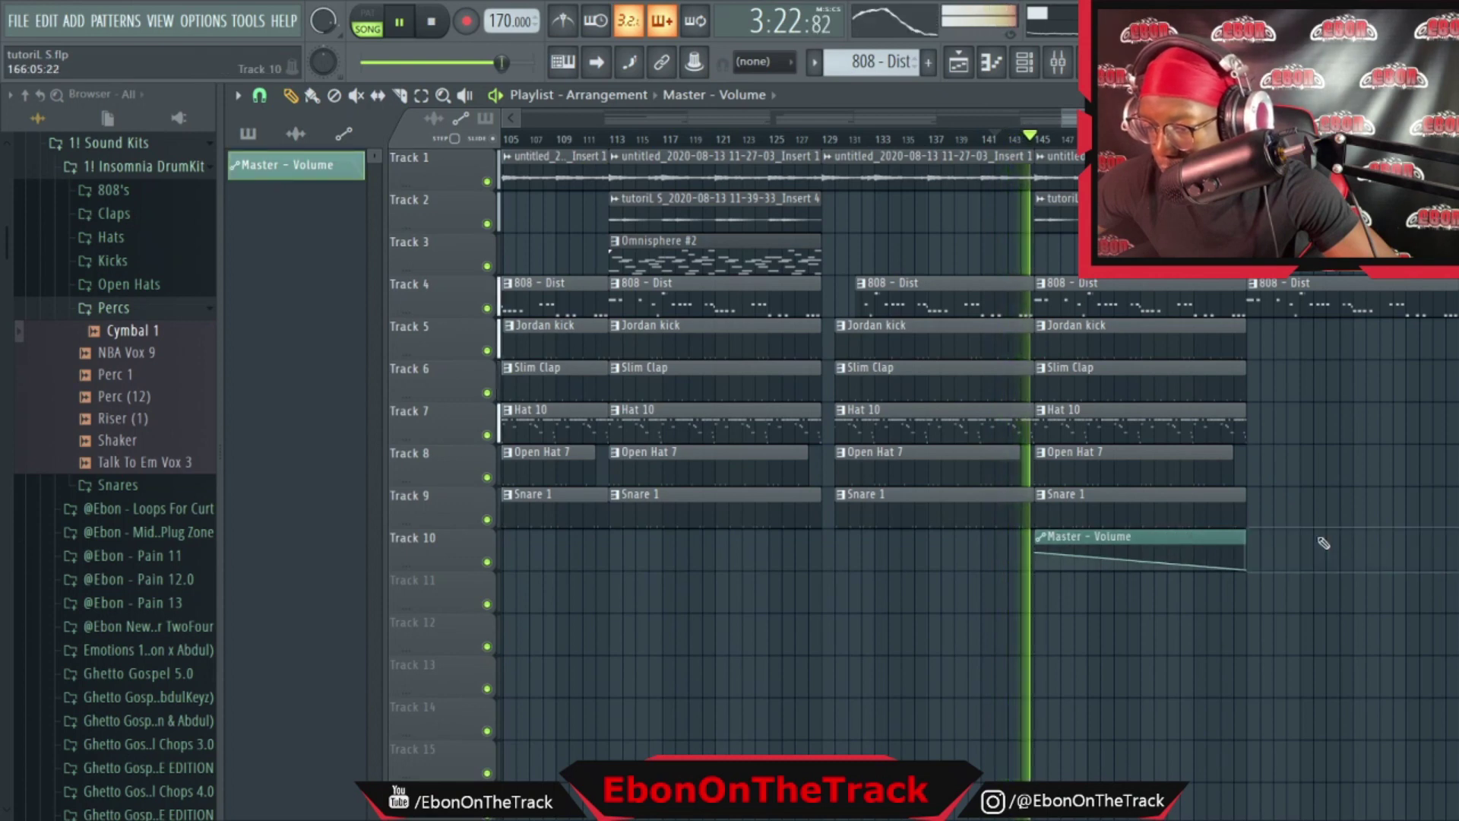
right_click(1302, 302)
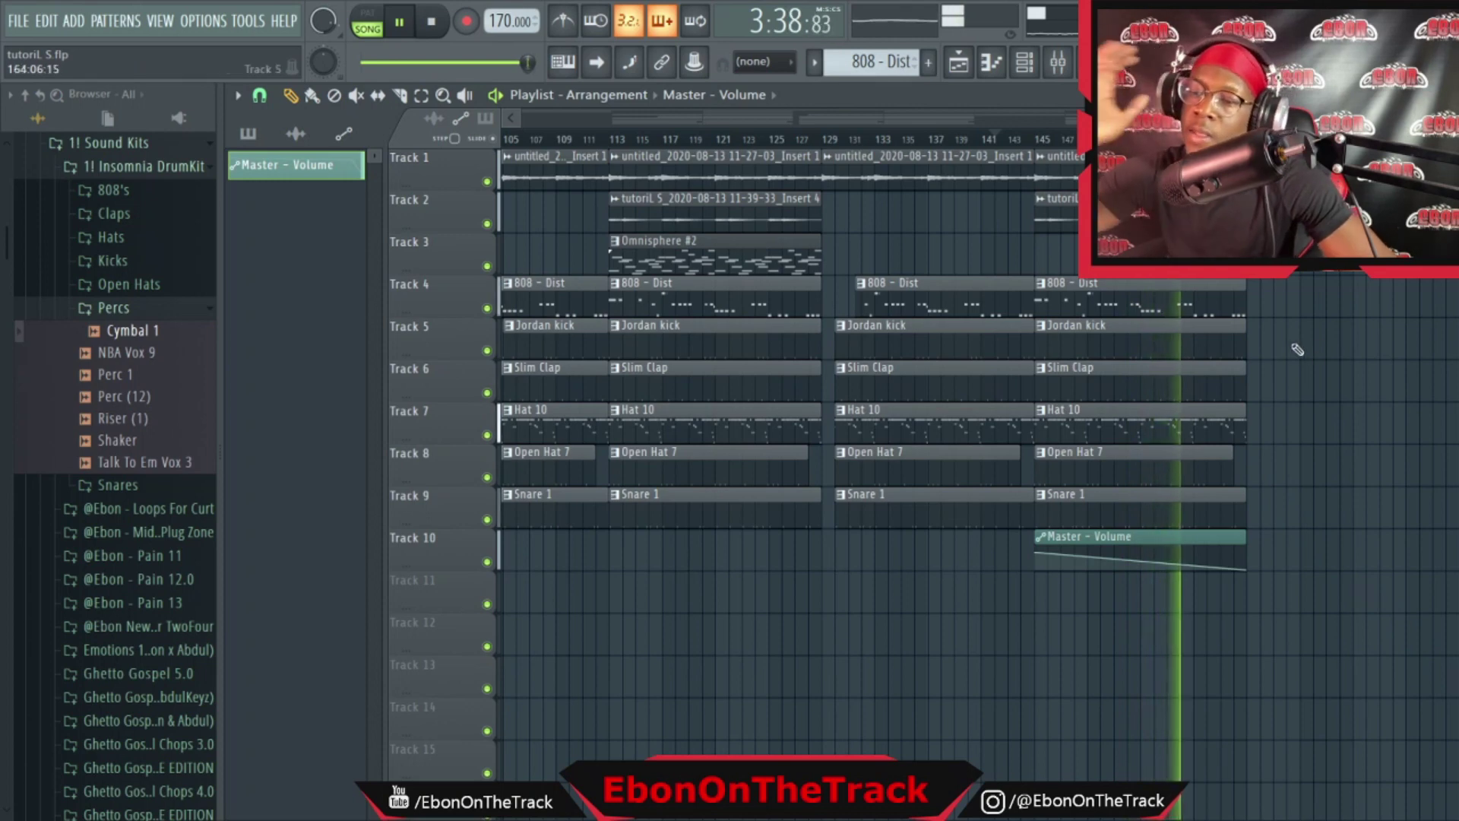
key("space")
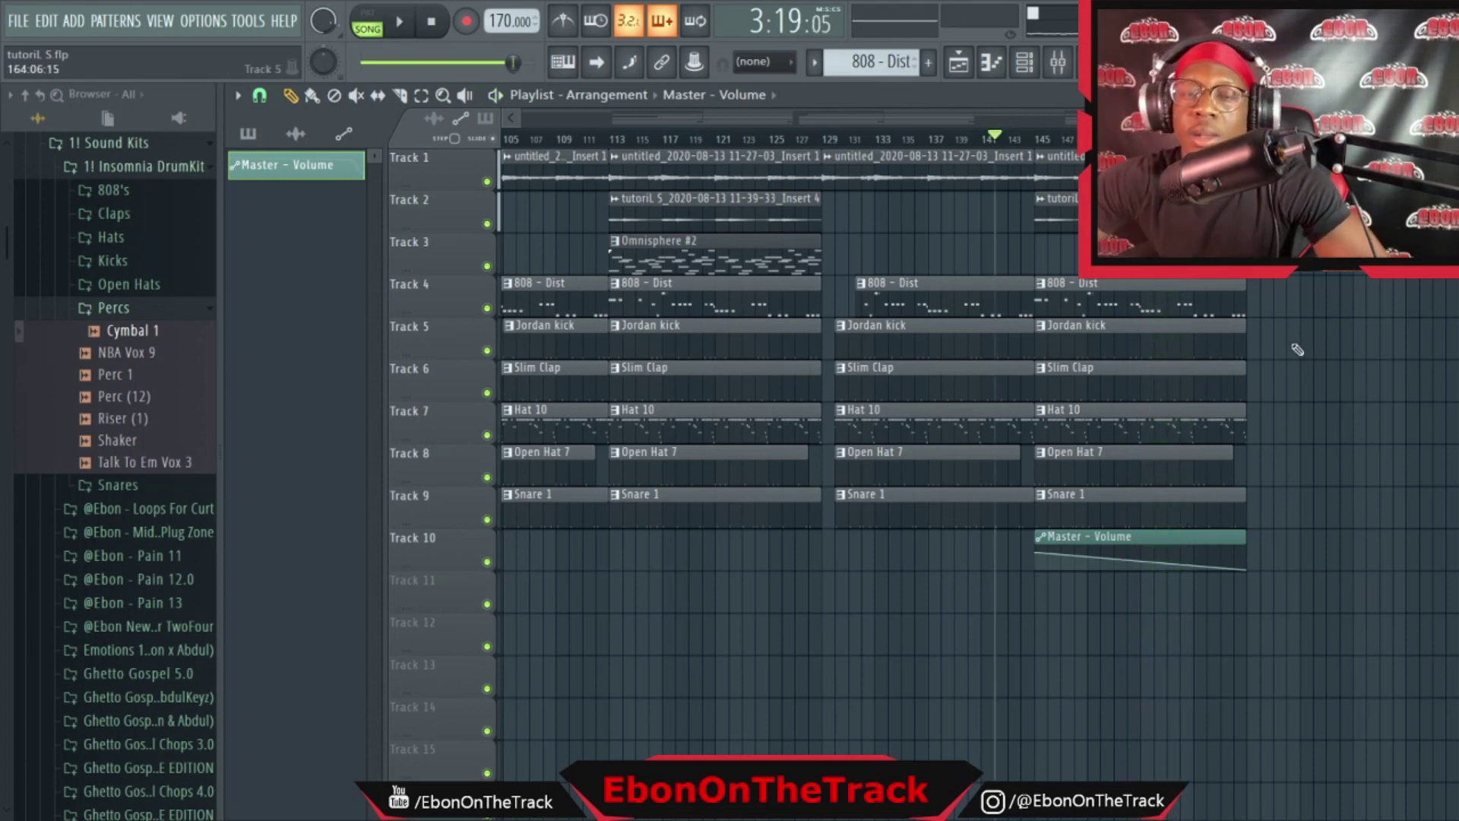